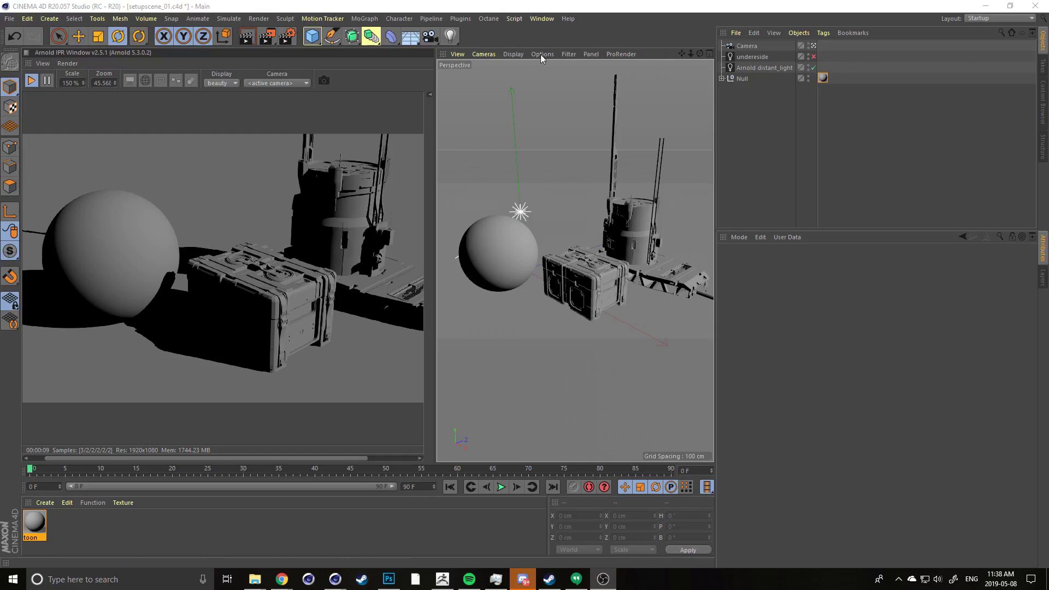
# Switch the render settings' renderer from Standard to Arnold Renderer
pyautogui.click(287, 36)
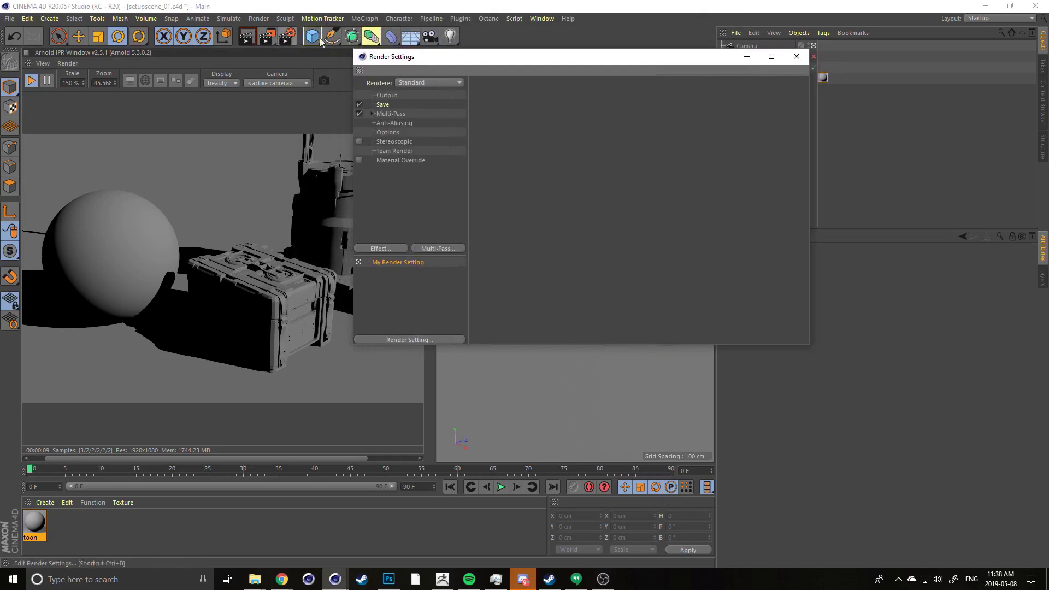
pyautogui.click(411, 91)
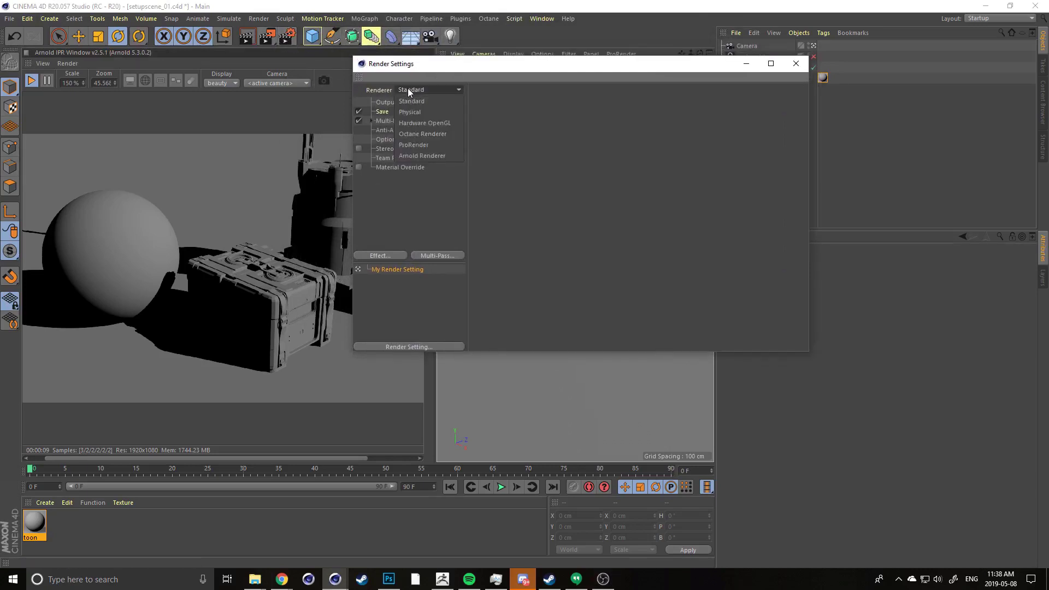
pyautogui.click(407, 155)
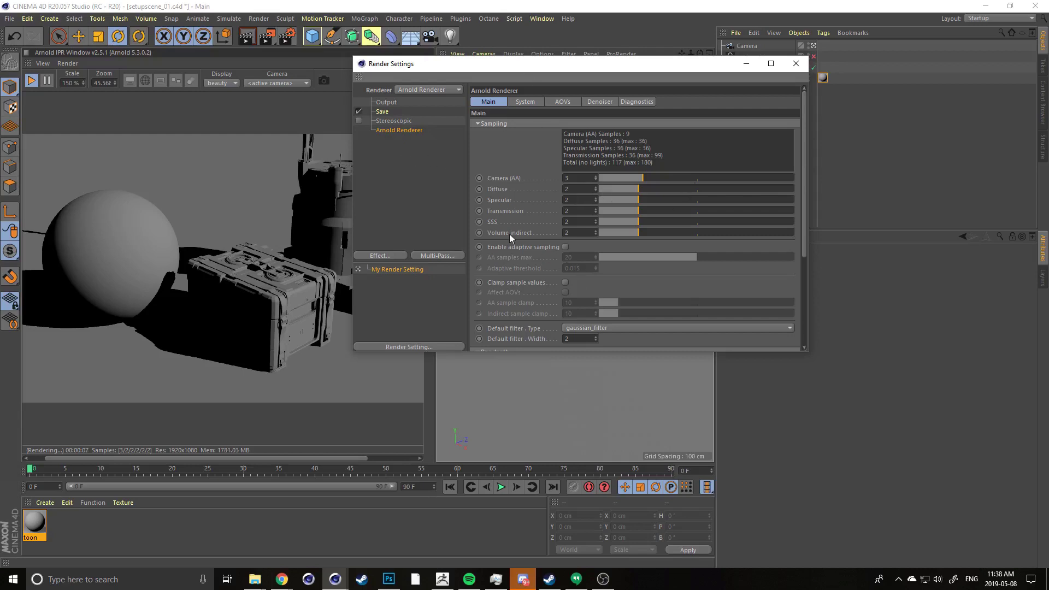
# Set the Arnold sampling default filter type to contour_filter
pyautogui.scroll(-4, 509, 234)
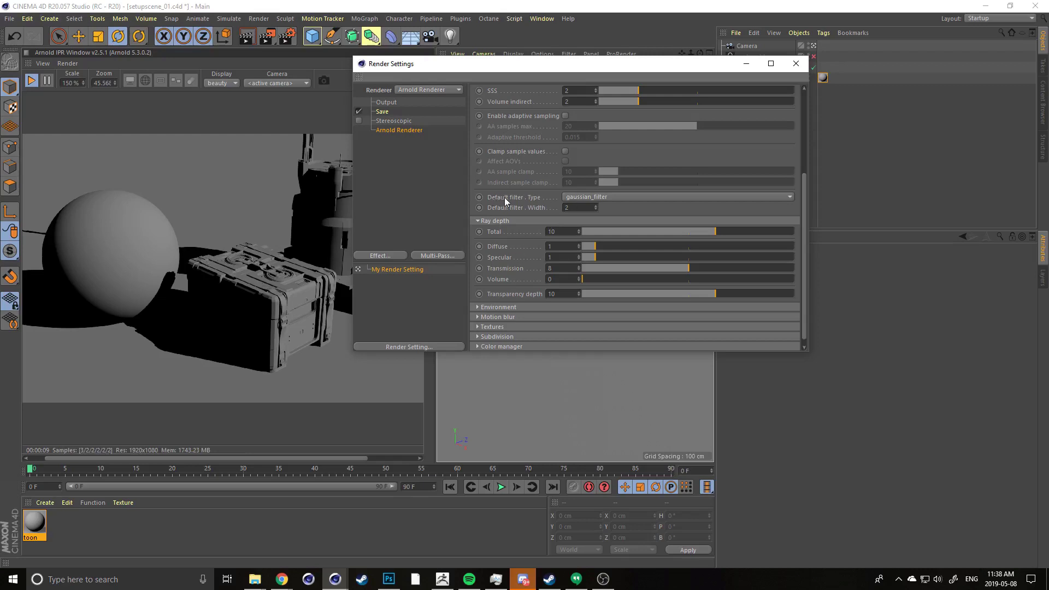
pyautogui.click(583, 199)
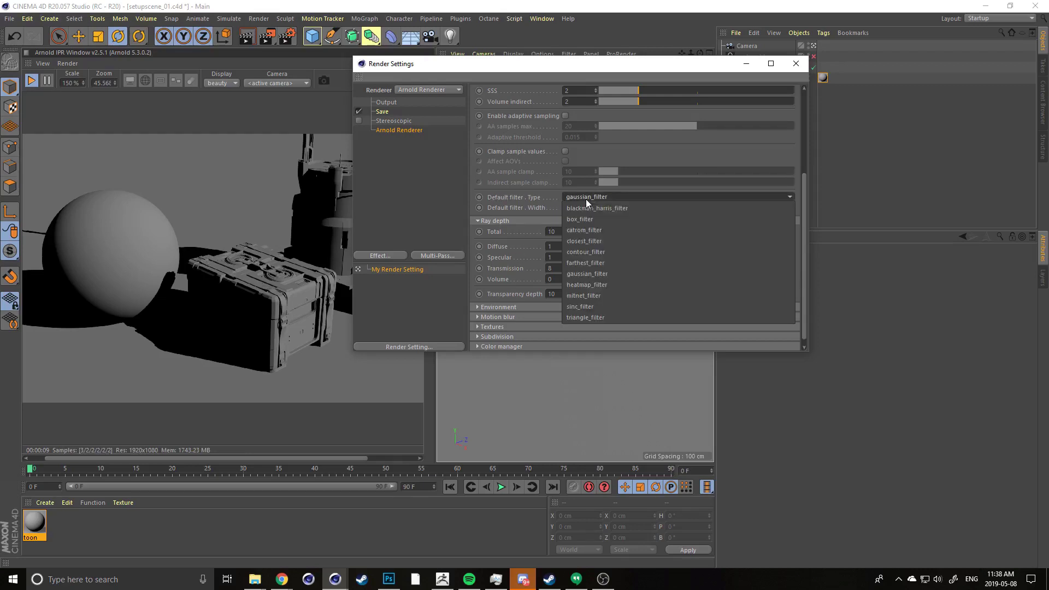
pyautogui.click(576, 251)
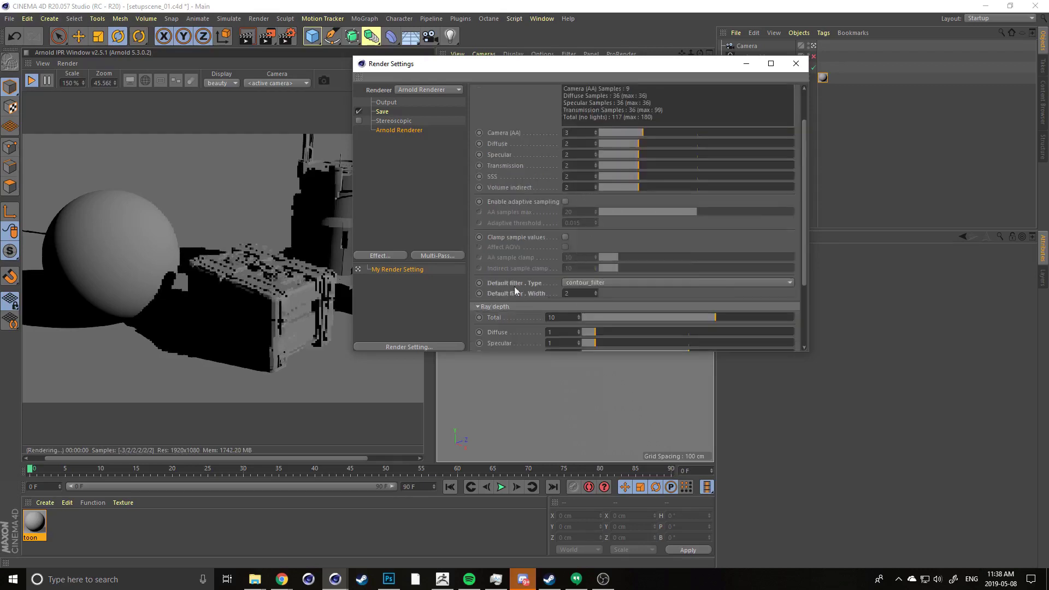
pyautogui.scroll(1, 499, 281)
pyautogui.scroll(-1, 489, 259)
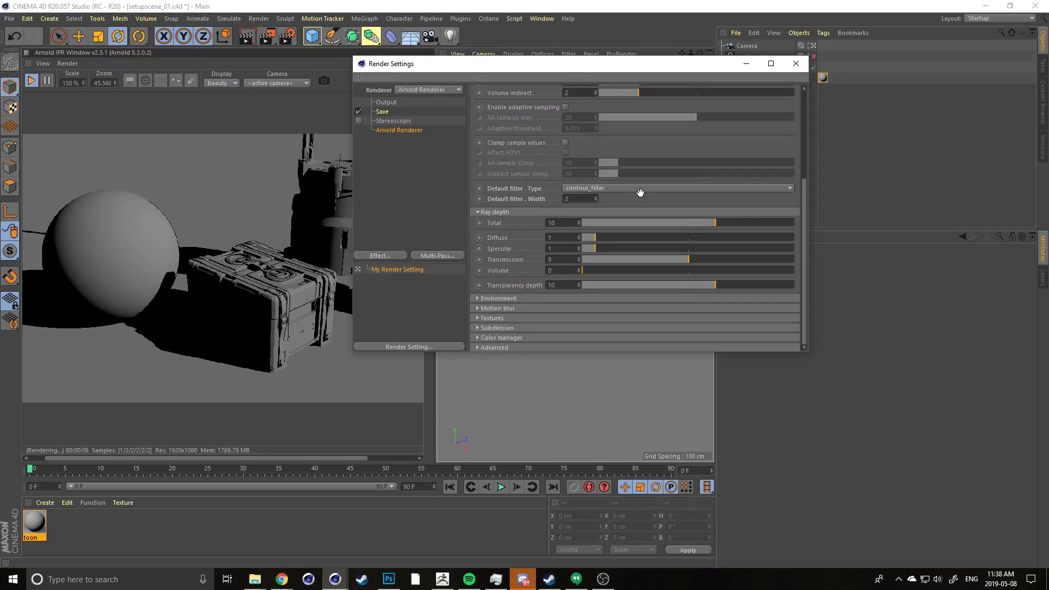
pyautogui.moveTo(574, 200); pyautogui.dragTo(560, 199)
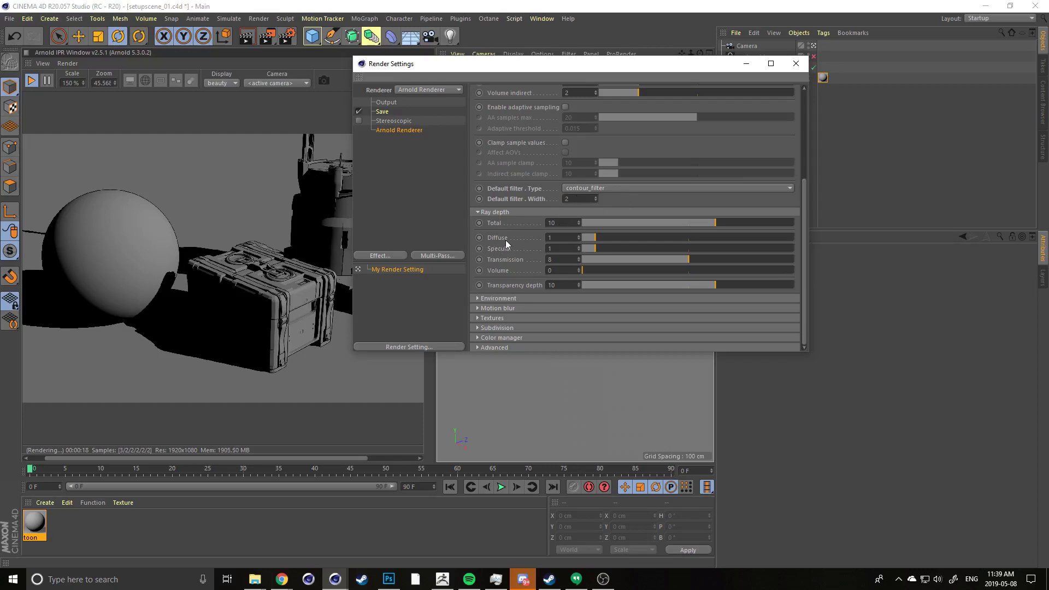
# Set the Arnold total ray depth to 0
pyautogui.click(477, 298)
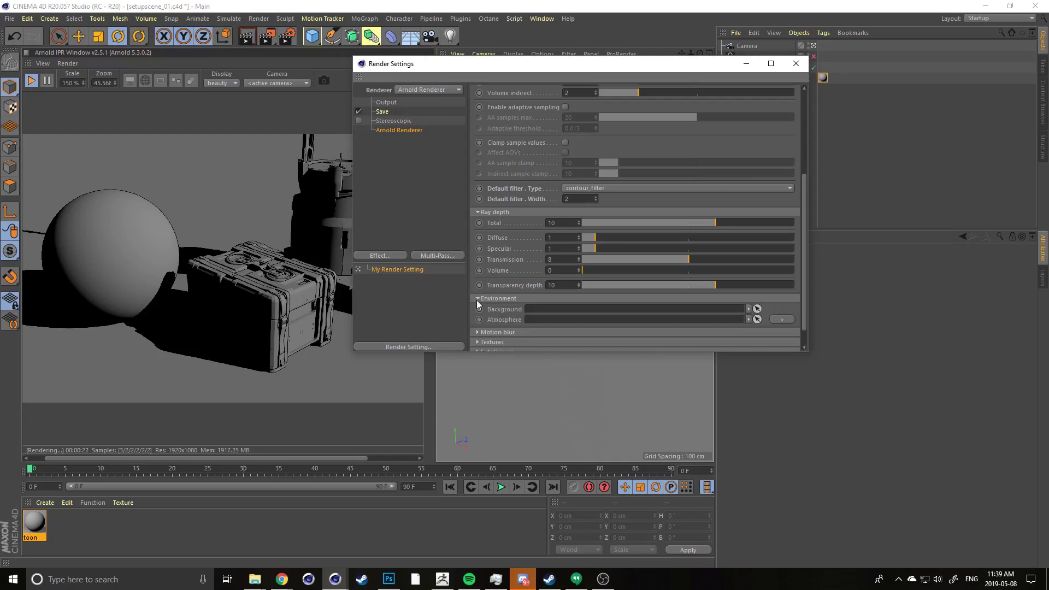
pyautogui.click(477, 299)
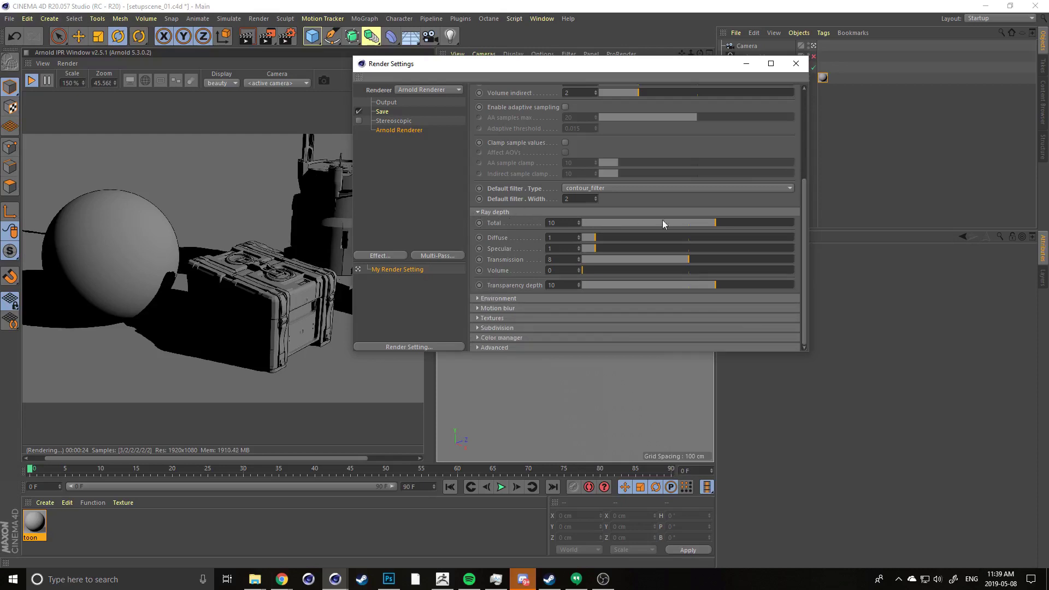
pyautogui.scroll(-3, 661, 222)
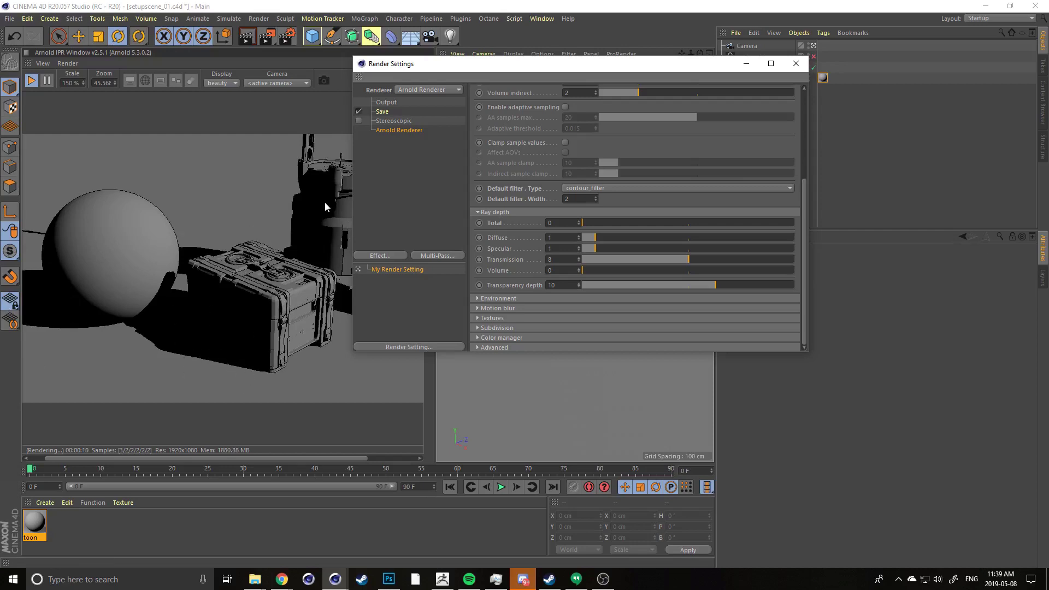
# Examine the contour lines on the crate and sphere in the IPR render, and close the render settings
pyautogui.moveTo(516, 64); pyautogui.dragTo(554, 80)
pyautogui.scroll(3, 607, 257)
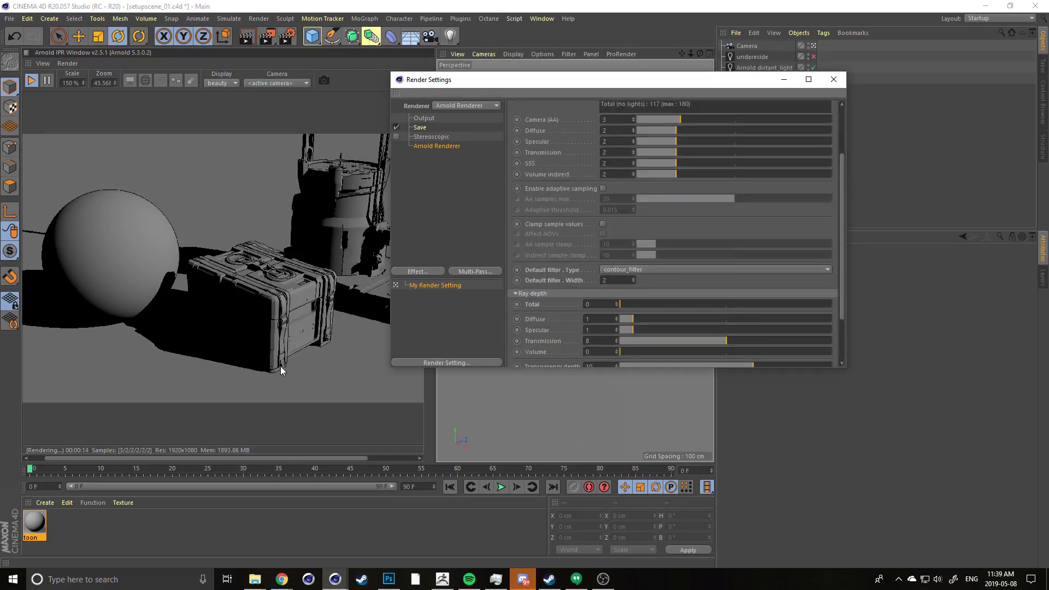
pyautogui.scroll(5, 272, 293)
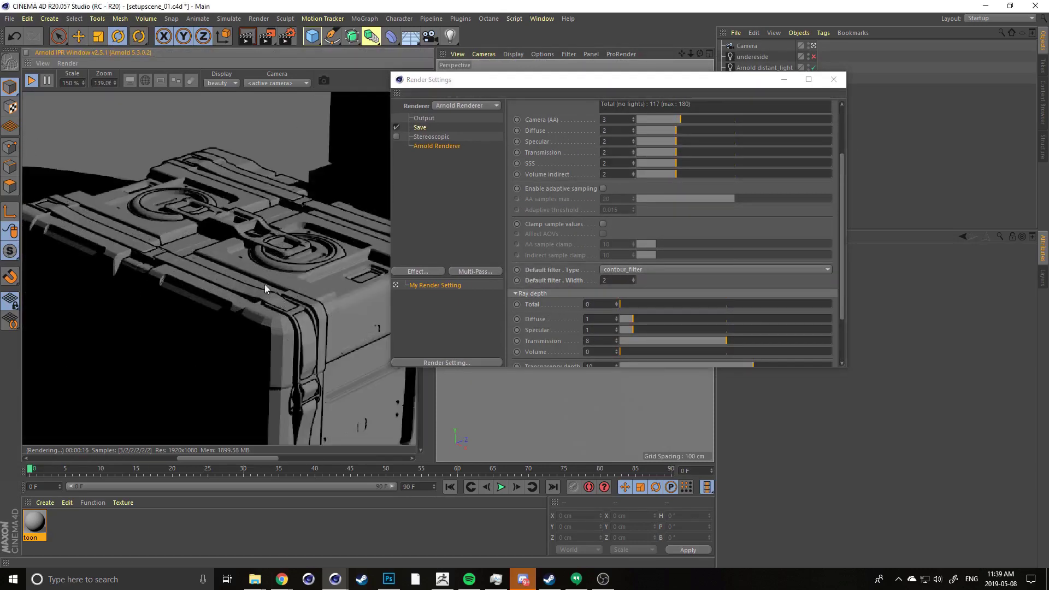
pyautogui.scroll(-5, 205, 263)
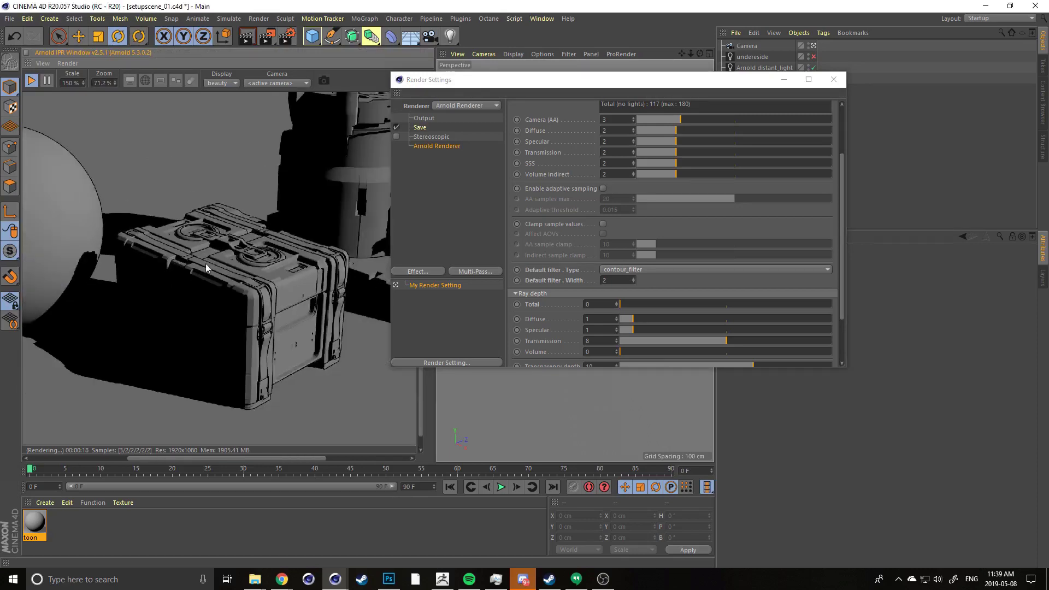
pyautogui.click(833, 81)
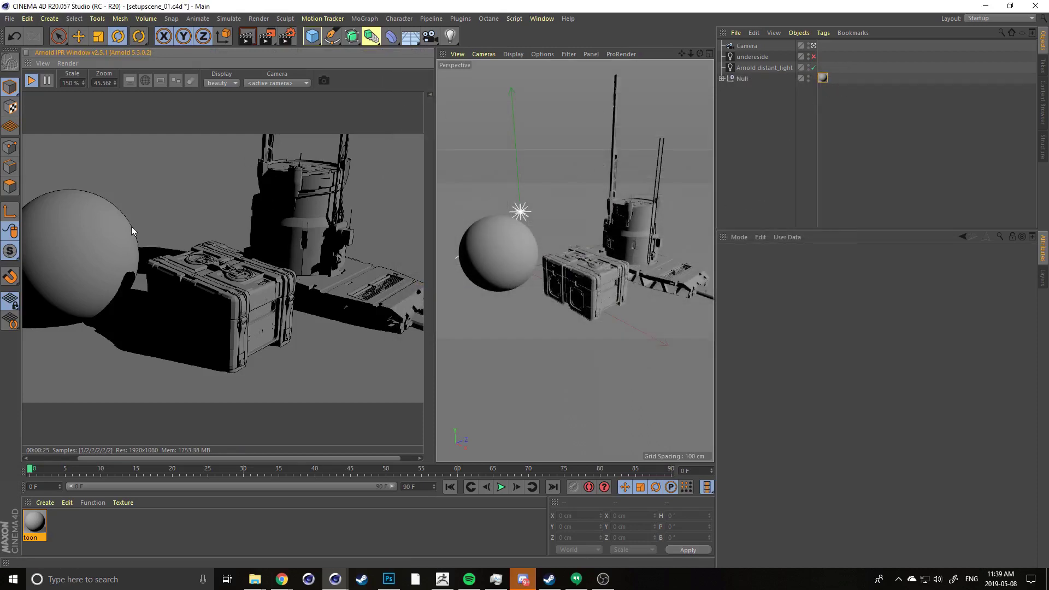
pyautogui.scroll(-3, 131, 226)
pyautogui.scroll(3, 146, 231)
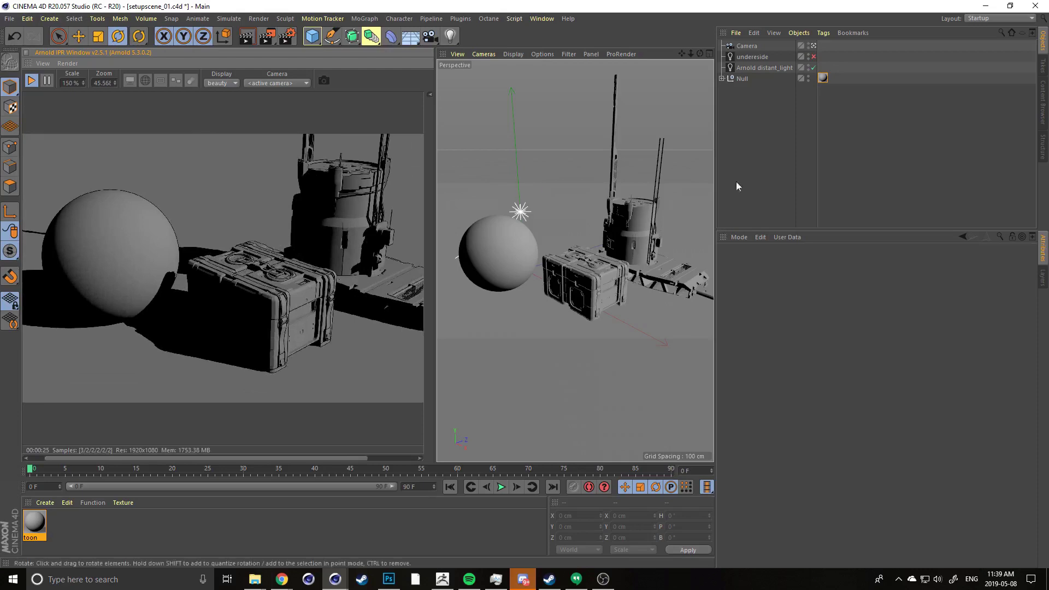
# Review the attributes of the Arnold distant light and the existing toon material
pyautogui.click(755, 67)
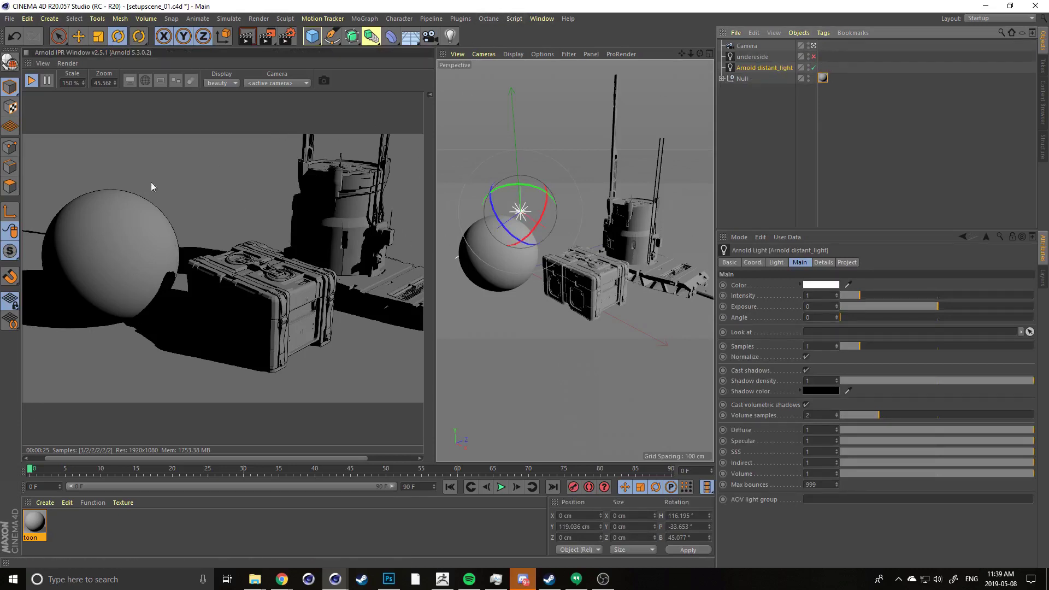
pyautogui.click(744, 121)
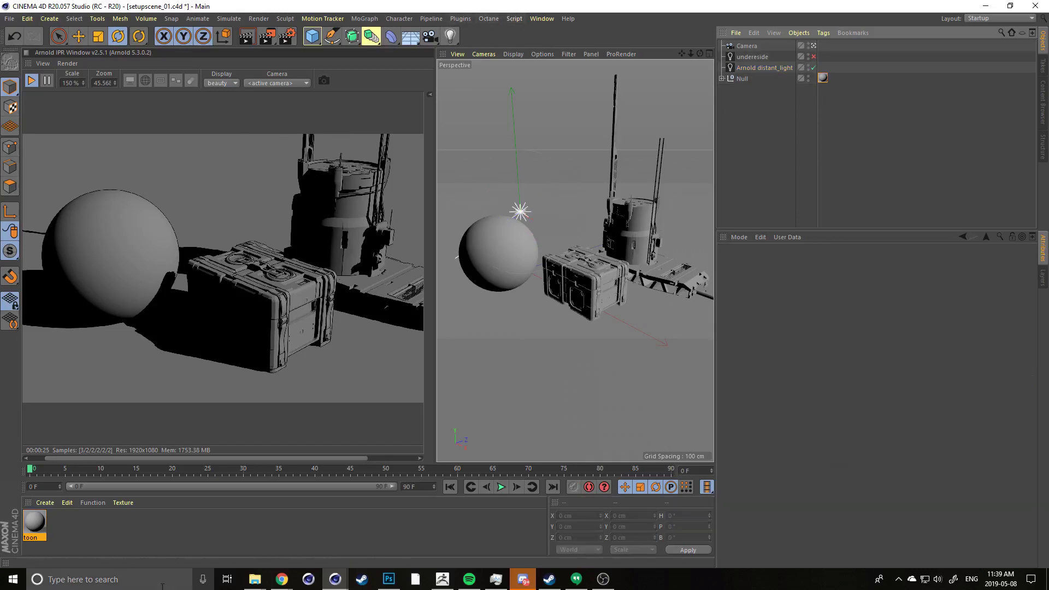
pyautogui.click(45, 503)
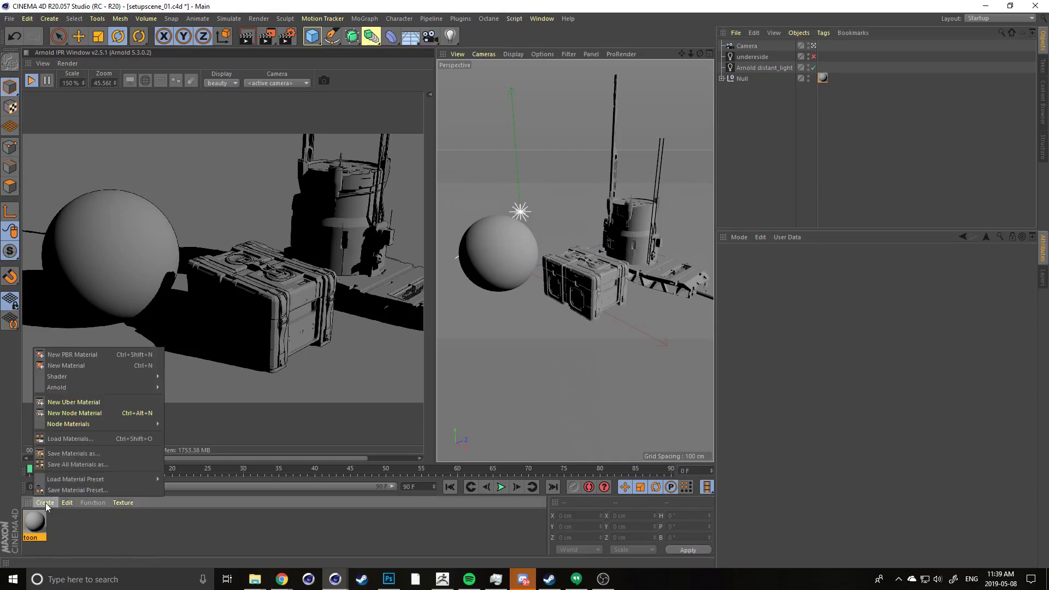
pyautogui.click(36, 533)
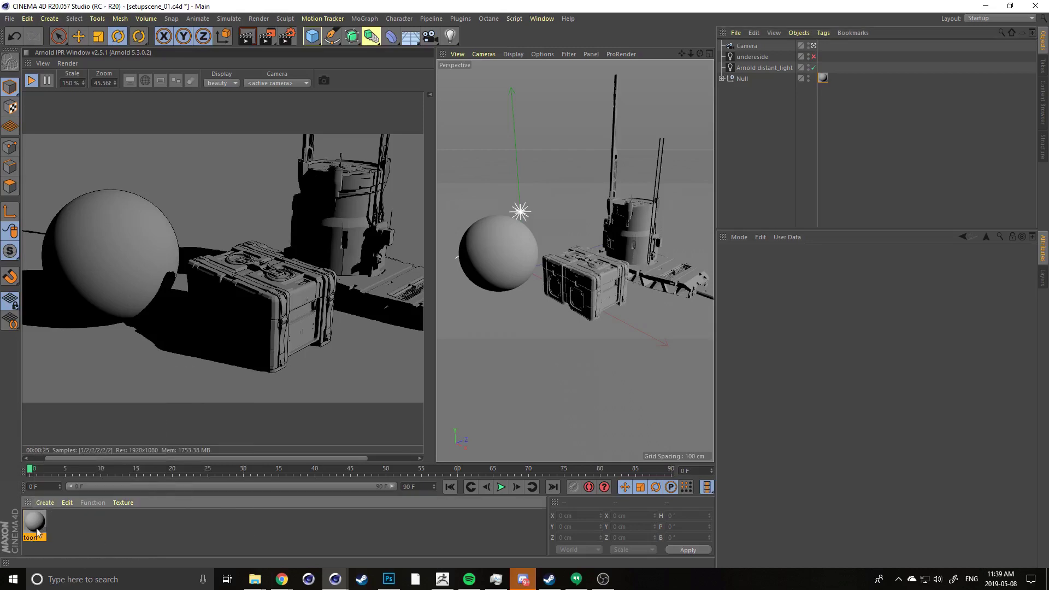
pyautogui.click(39, 525)
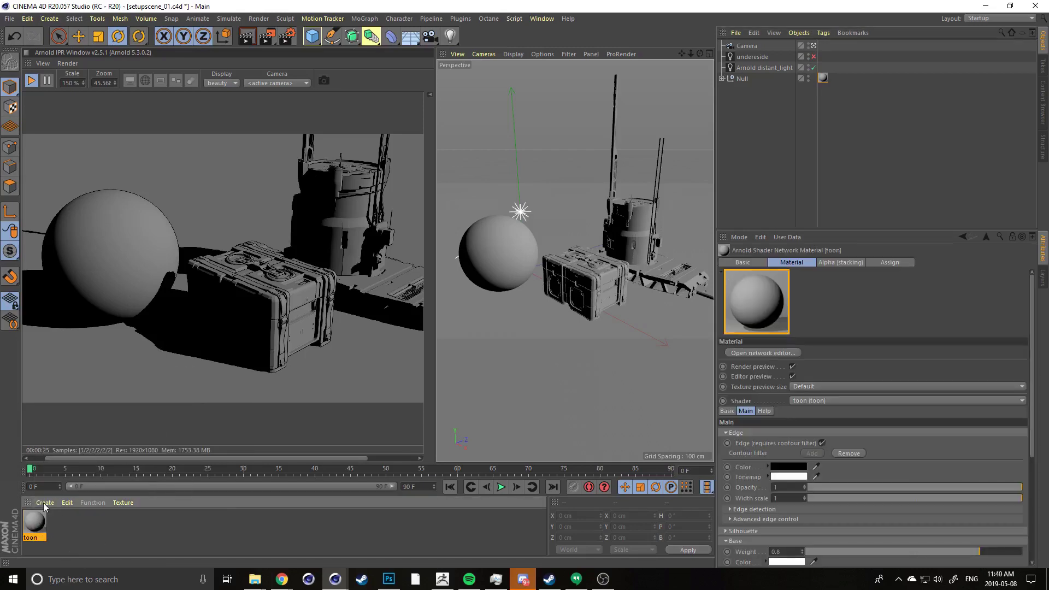
# Look up the toon shader among the Arnold surface materials without creating a new one
pyautogui.click(43, 503)
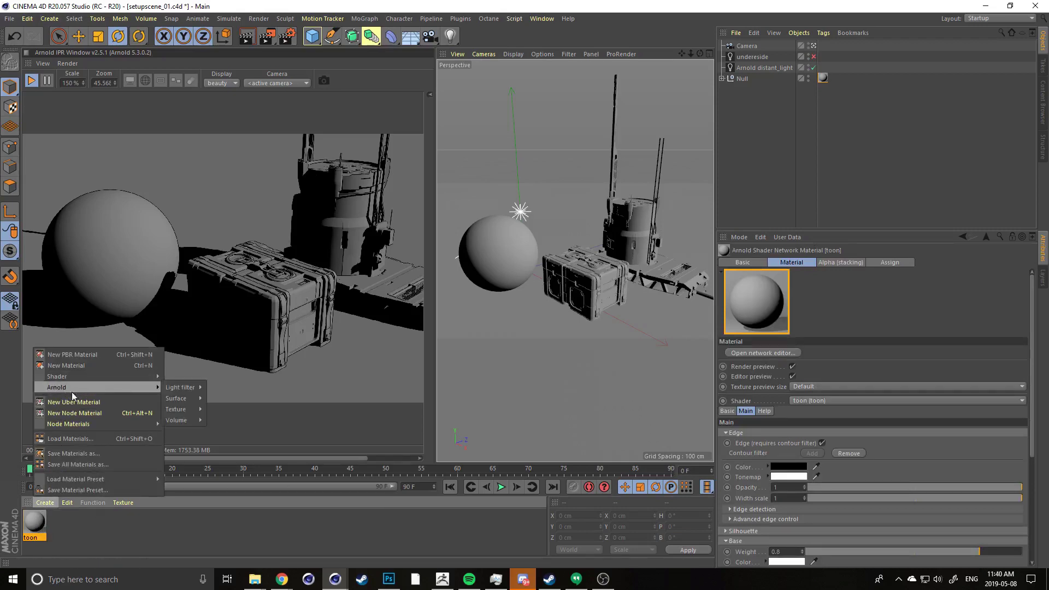
pyautogui.moveTo(186, 387)
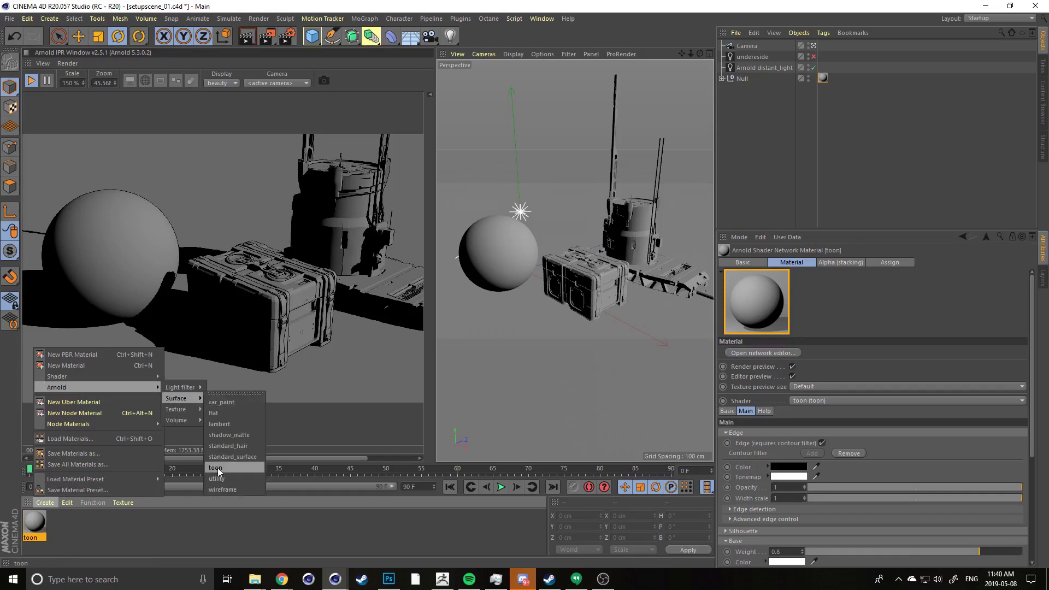
pyautogui.click(180, 495)
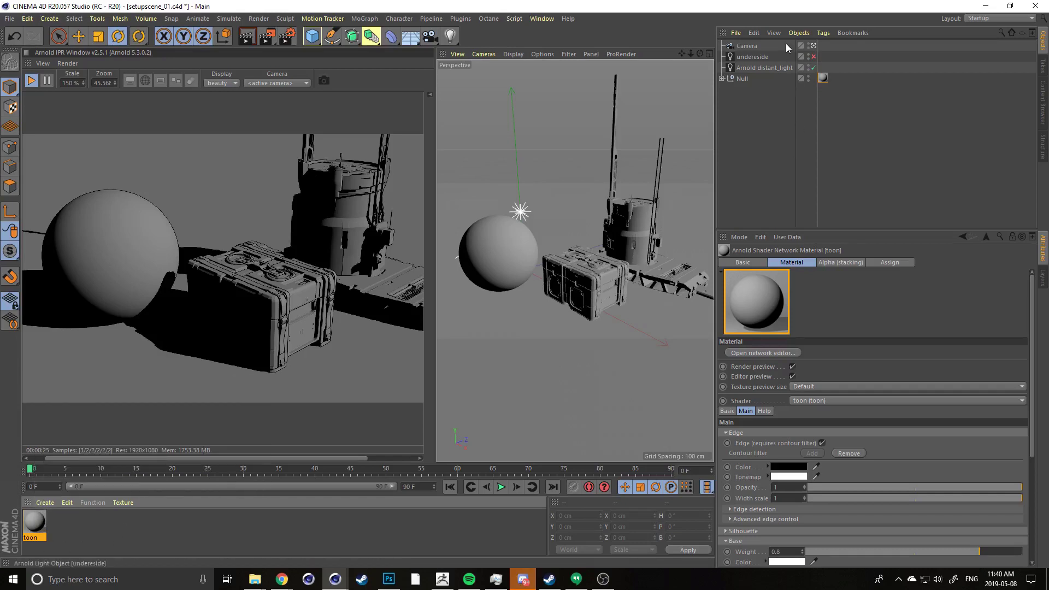
# Inspect the objects grouped under the Null that carries the toon material
pyautogui.click(742, 78)
pyautogui.click(722, 78)
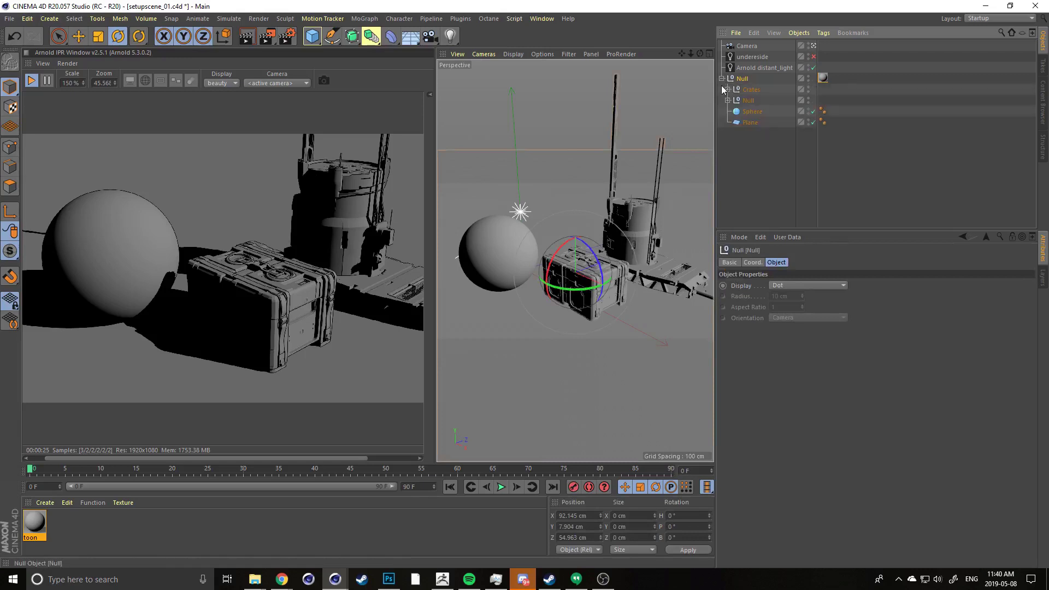
pyautogui.click(722, 79)
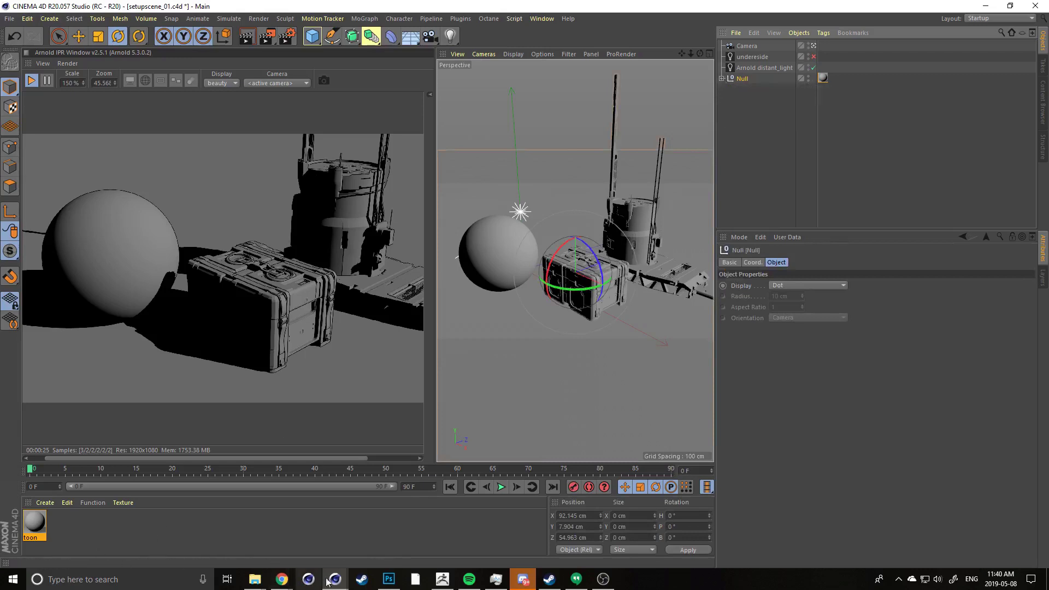
# Open the toon material's shader network and reposition the toon node, leaving only the network editor open
pyautogui.doubleClick(31, 520)
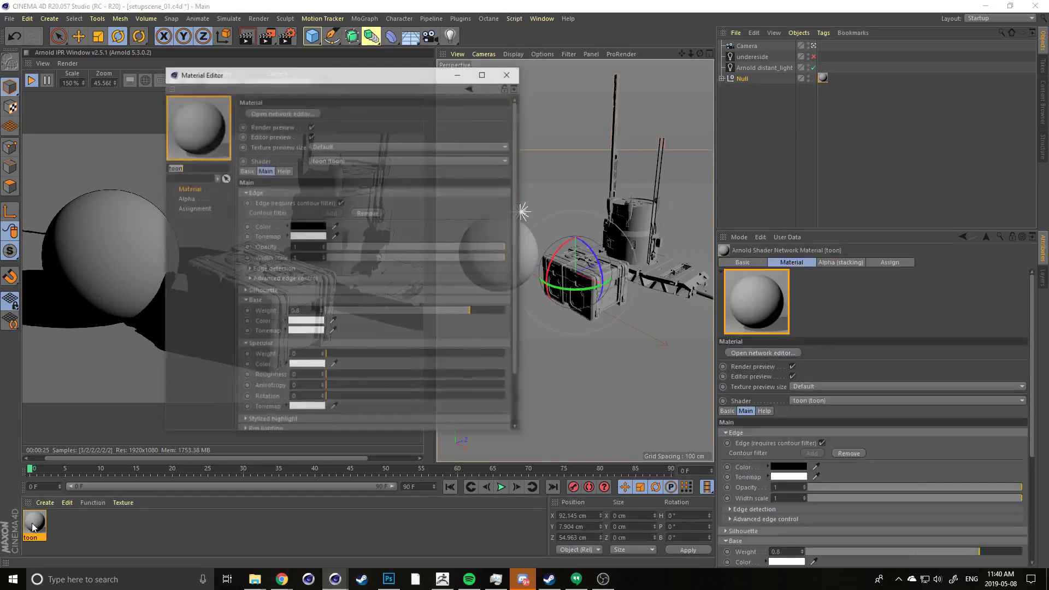
pyautogui.click(288, 111)
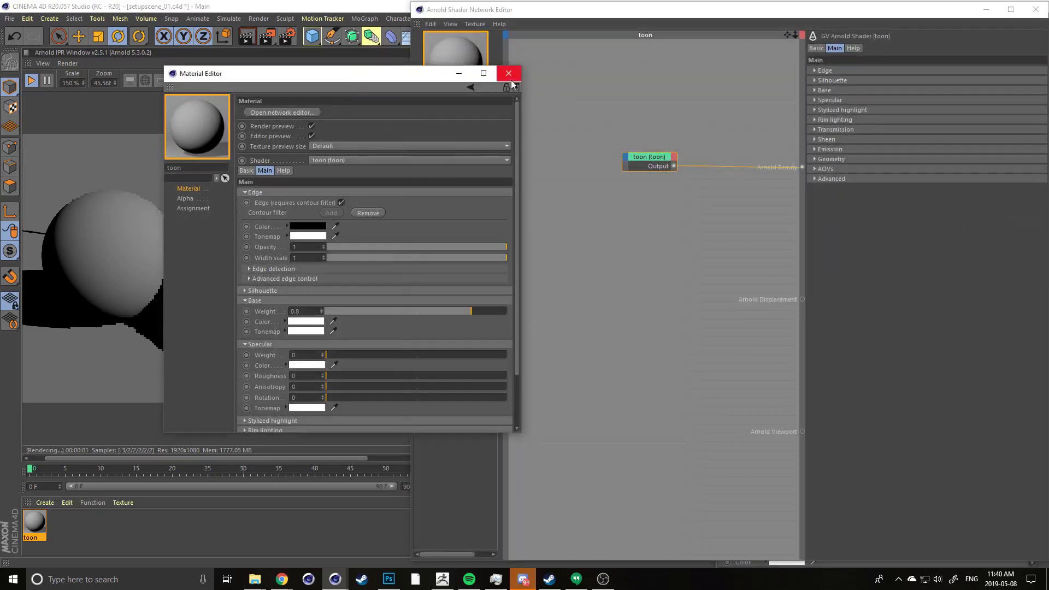
pyautogui.click(508, 73)
pyautogui.moveTo(650, 167); pyautogui.dragTo(675, 170)
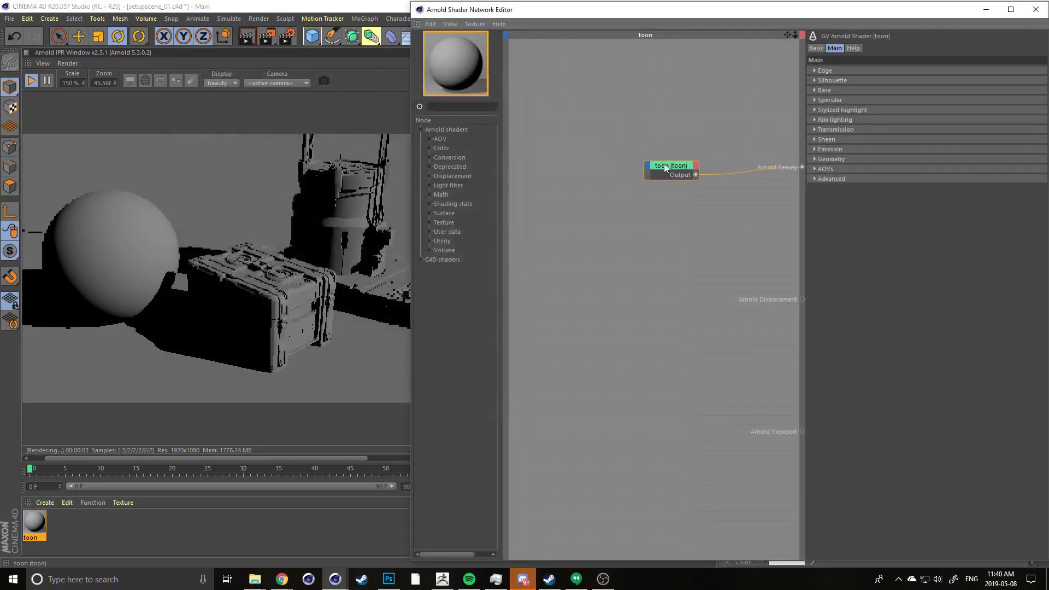
pyautogui.moveTo(519, 102); pyautogui.dragTo(734, 481)
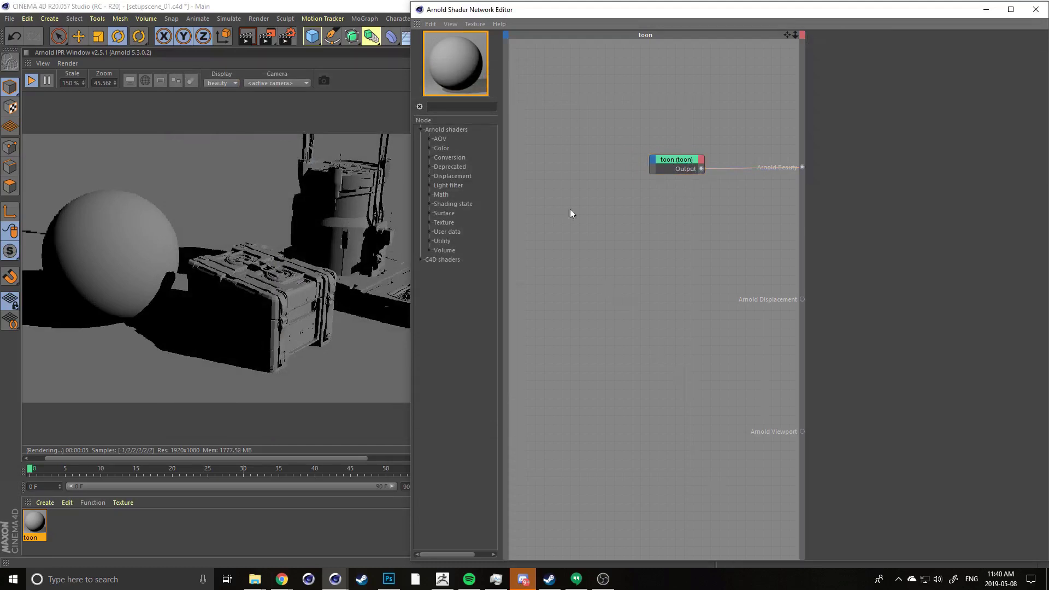
pyautogui.moveTo(532, 103); pyautogui.dragTo(722, 467)
pyautogui.moveTo(696, 237); pyautogui.dragTo(651, 225)
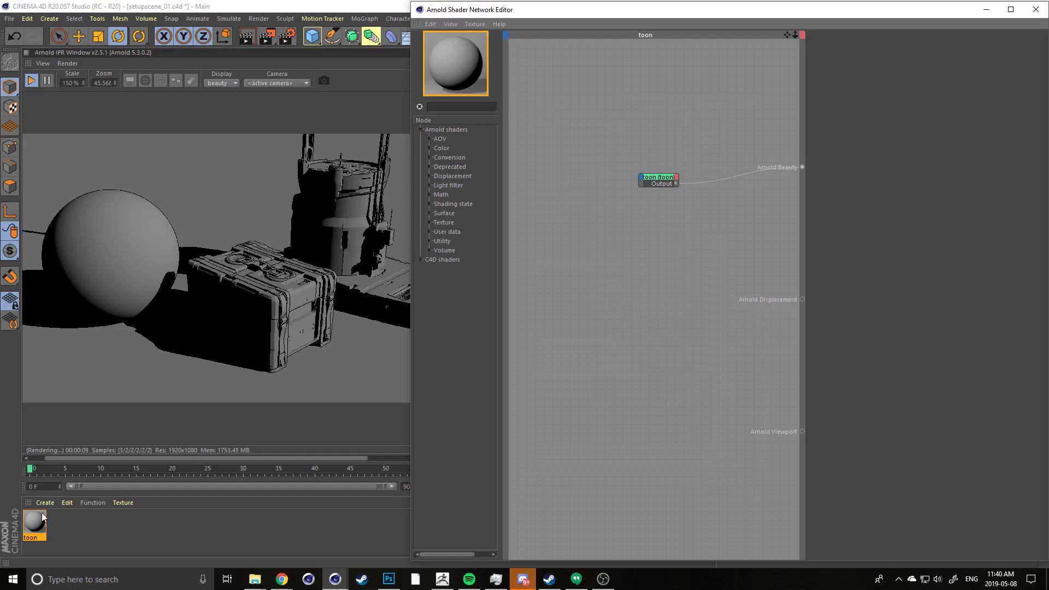
pyautogui.doubleClick(30, 523)
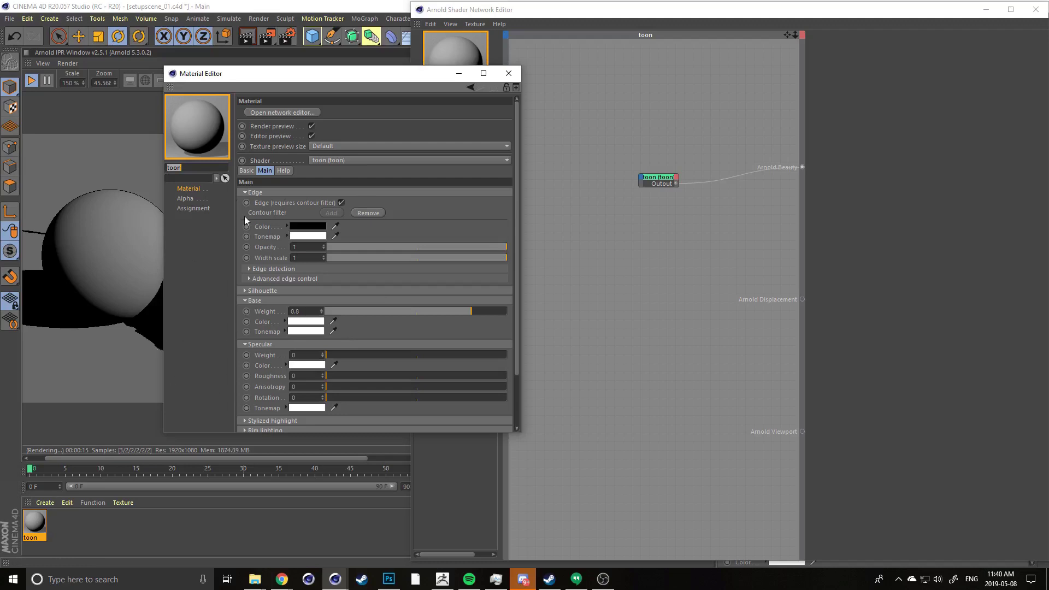
pyautogui.click(509, 75)
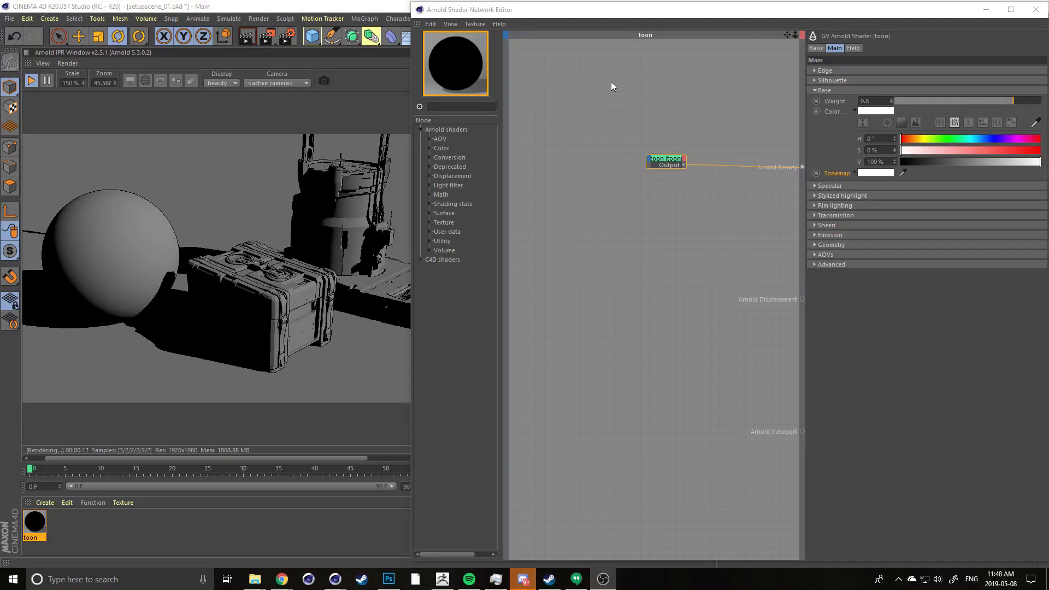
# Set the toon shader's base weight to 1
pyautogui.moveTo(655, 161); pyautogui.dragTo(640, 159)
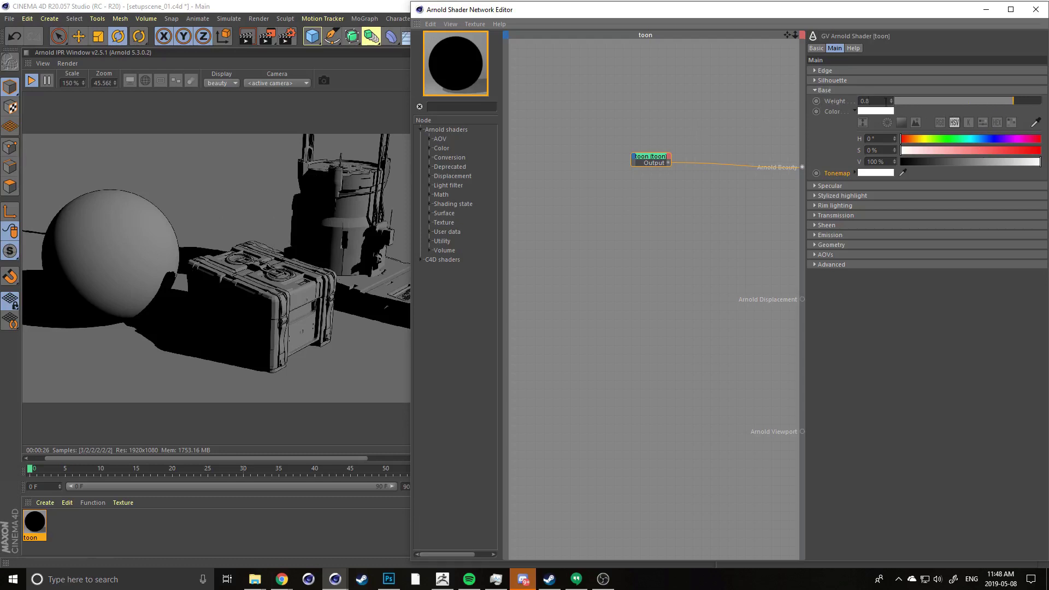
pyautogui.moveTo(1021, 101); pyautogui.dragTo(1042, 101)
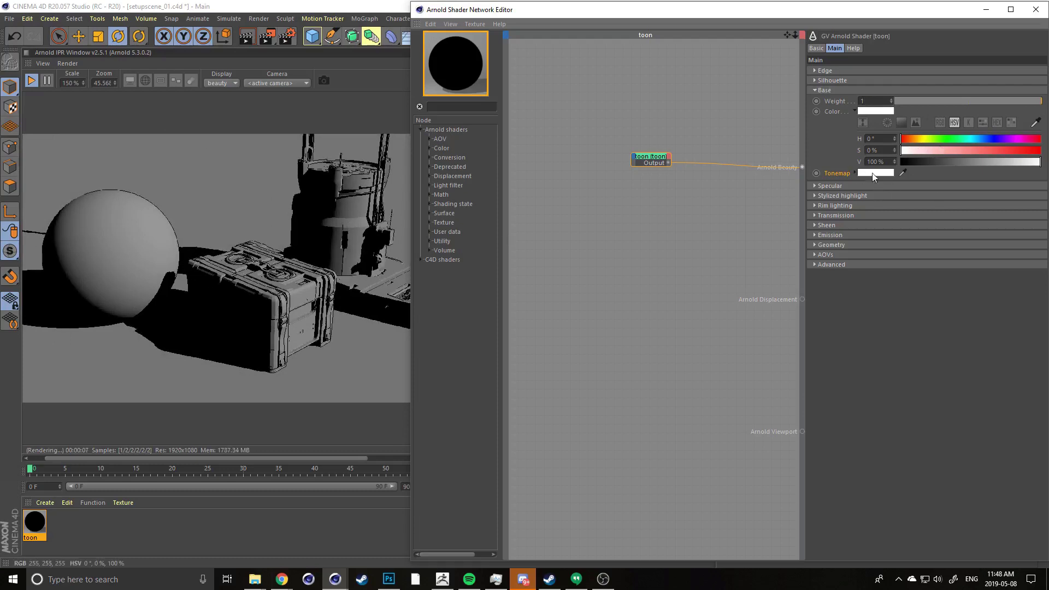
# Set the toon shader's base color to hue 15°, saturation 34% and value 81%, and collapse the color controls
pyautogui.moveTo(920, 151); pyautogui.dragTo(942, 152)
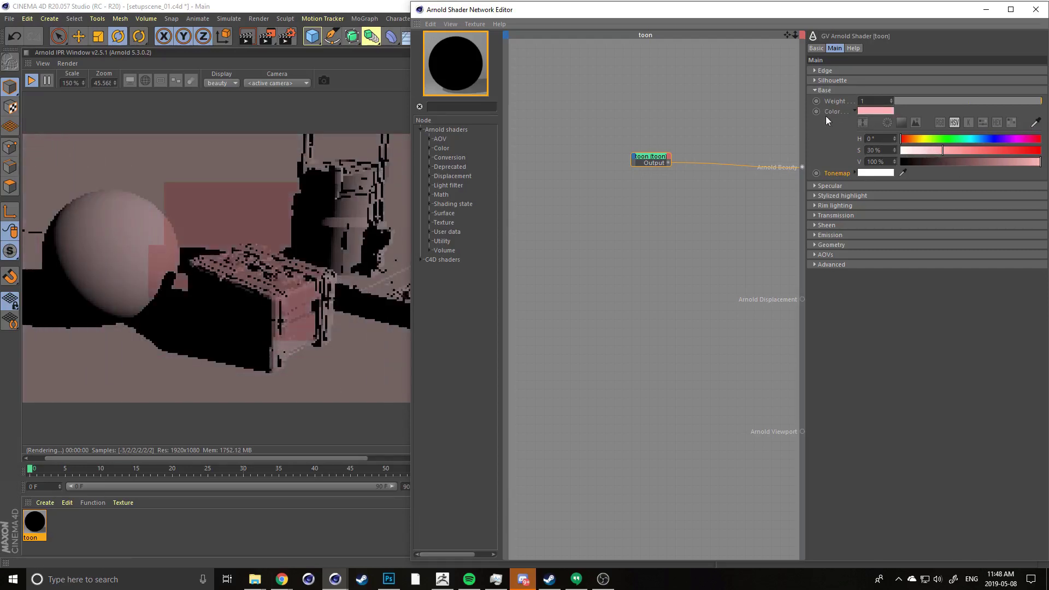
pyautogui.click(855, 111)
pyautogui.click(854, 111)
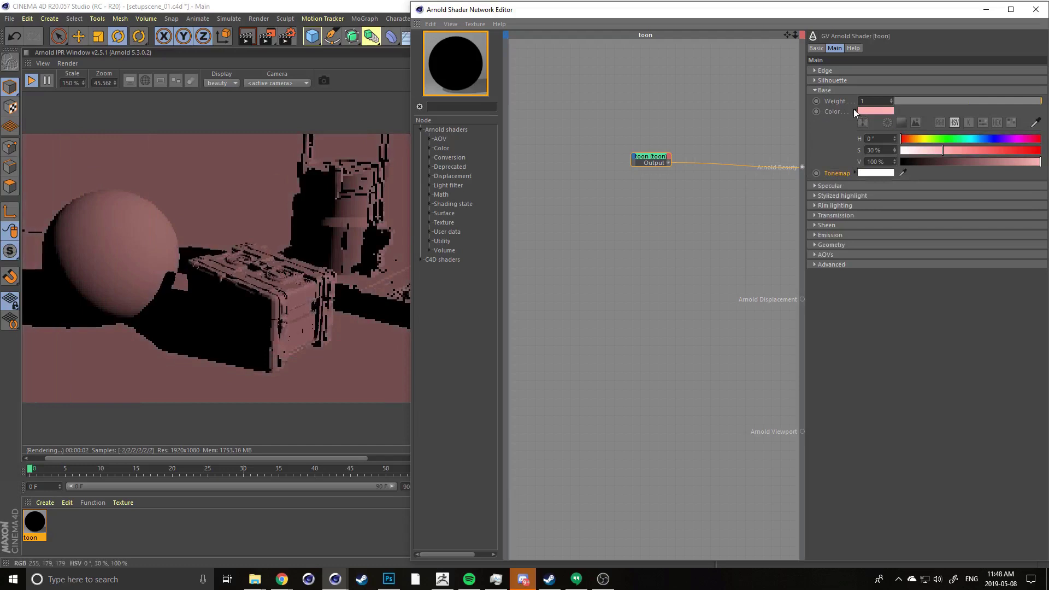
pyautogui.moveTo(1002, 162)
pyautogui.mouseDown()
pyautogui.moveTo(1018, 162)
pyautogui.moveTo(1009, 162)
pyautogui.mouseUp()
pyautogui.moveTo(949, 151); pyautogui.dragTo(949, 150)
pyautogui.click(1014, 161)
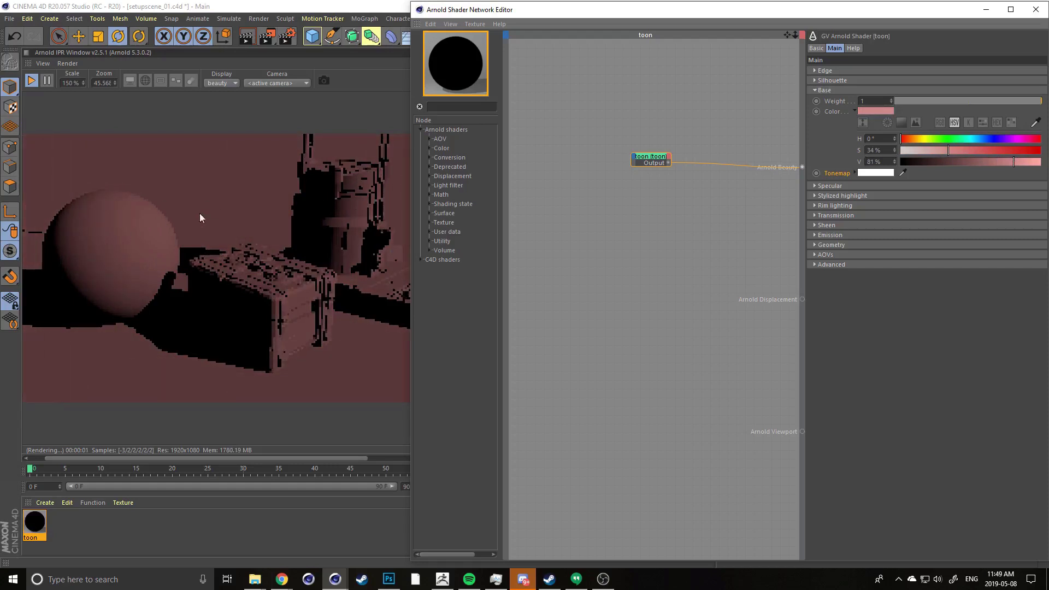
pyautogui.click(907, 139)
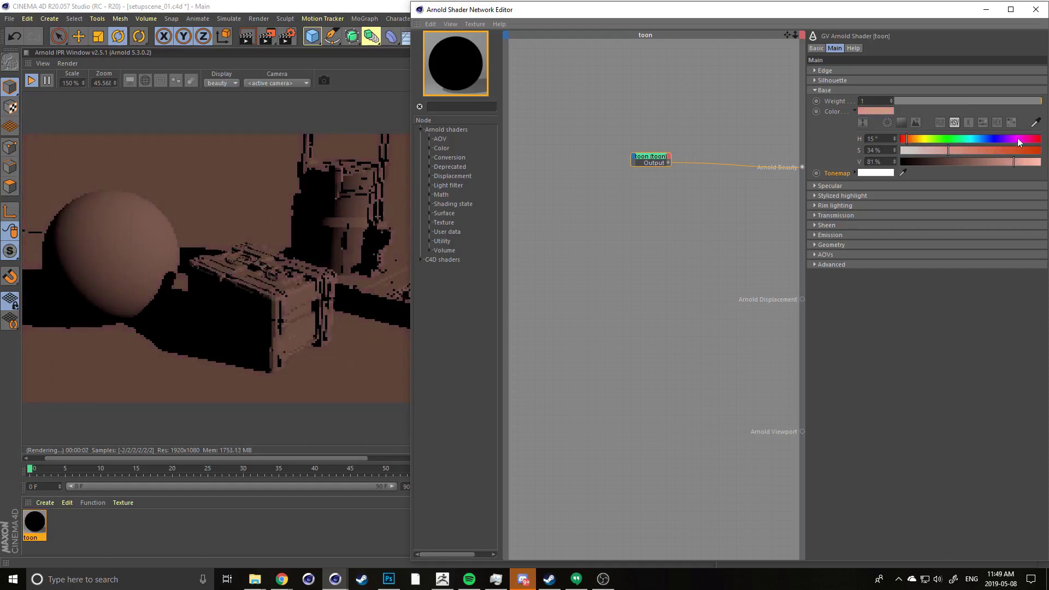
pyautogui.click(854, 112)
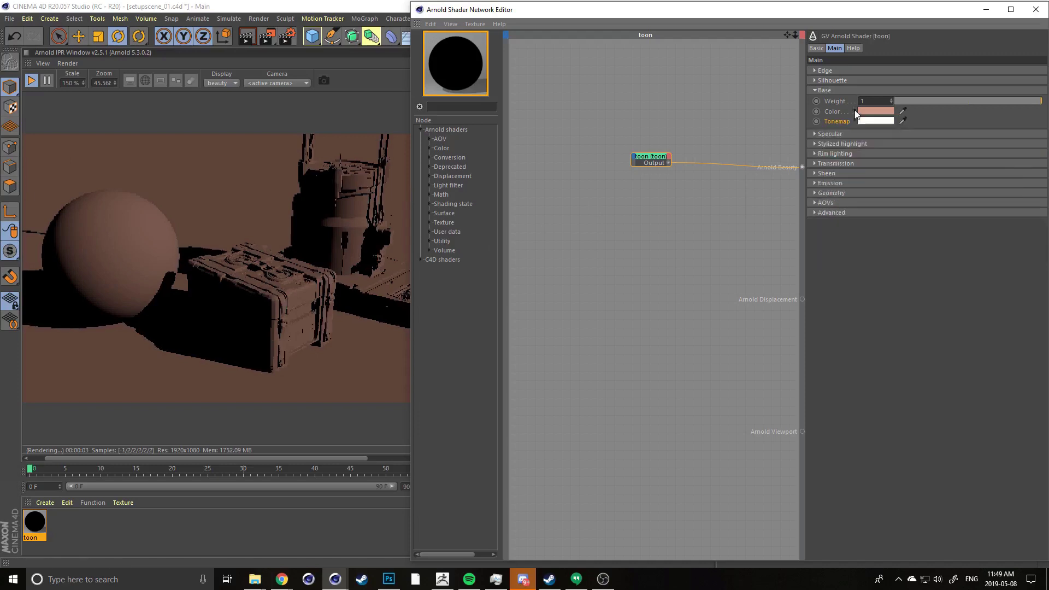
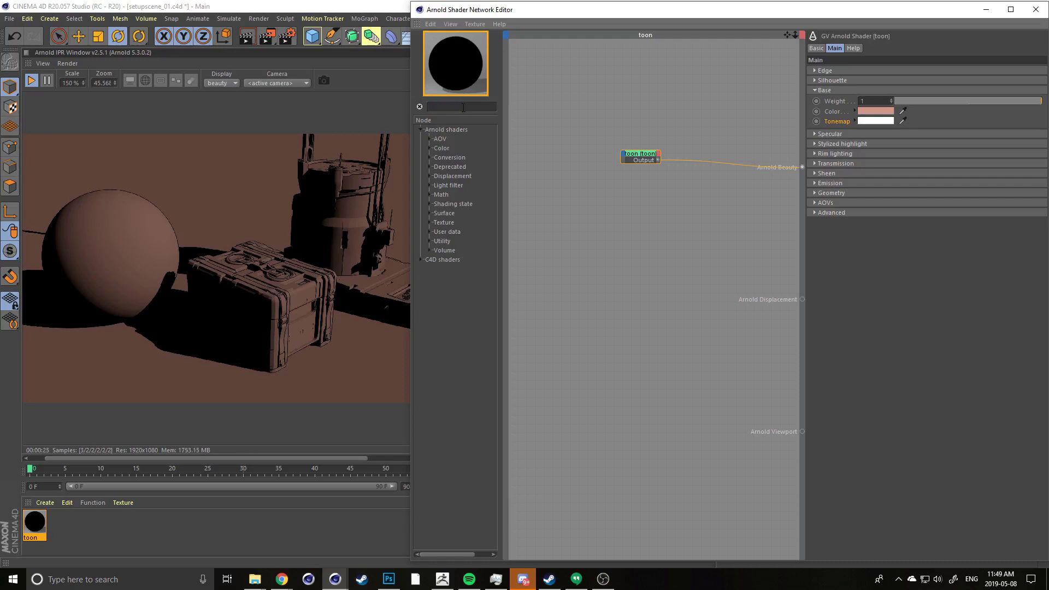
# Find the ramp_rgb texture shader and add it to the network beside the toon node
pyautogui.write('ram')
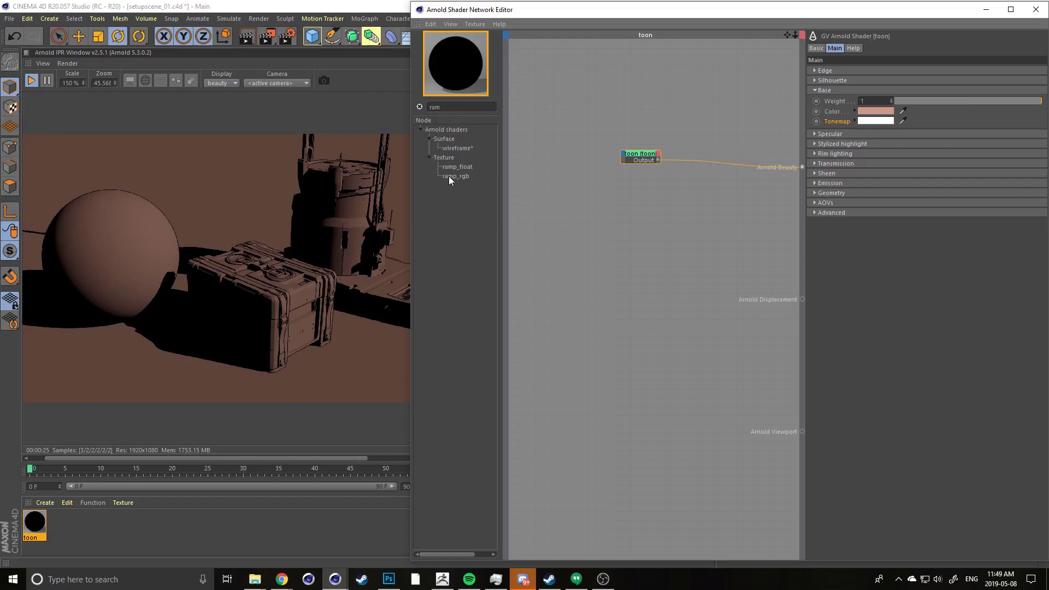
pyautogui.moveTo(449, 177)
pyautogui.mouseDown()
pyautogui.moveTo(467, 174)
pyautogui.moveTo(457, 182)
pyautogui.mouseUp()
pyautogui.moveTo(526, 165); pyautogui.dragTo(533, 153)
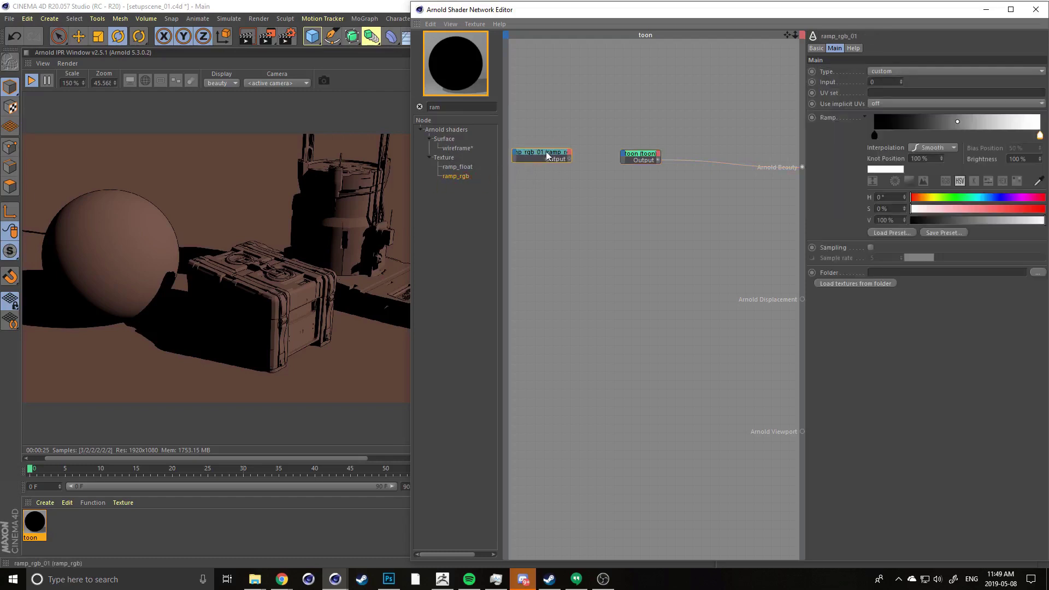
pyautogui.moveTo(516, 119); pyautogui.dragTo(574, 126, button='middle')
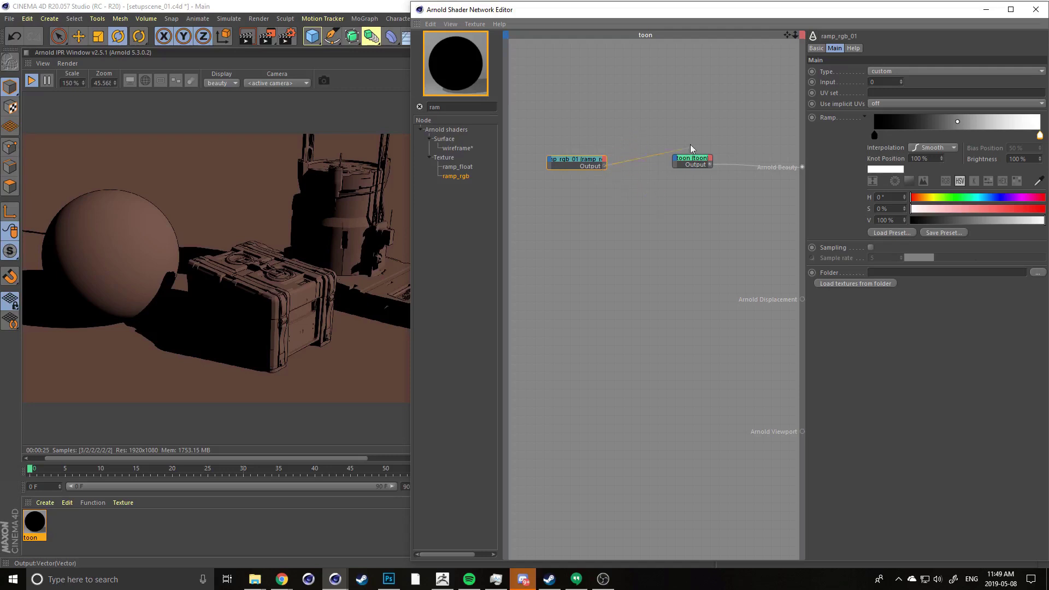
# Connect the ramp's output to the toon shader's base Tonemap input and nudge the ramp node slightly
pyautogui.moveTo(668, 163); pyautogui.dragTo(675, 160)
pyautogui.moveTo(695, 167)
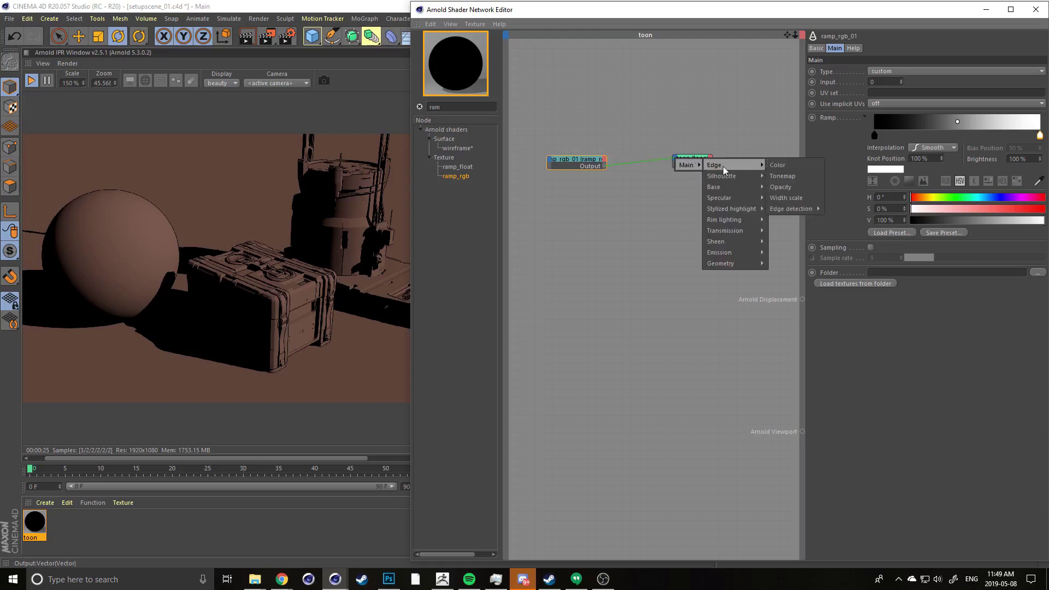
pyautogui.moveTo(755, 176)
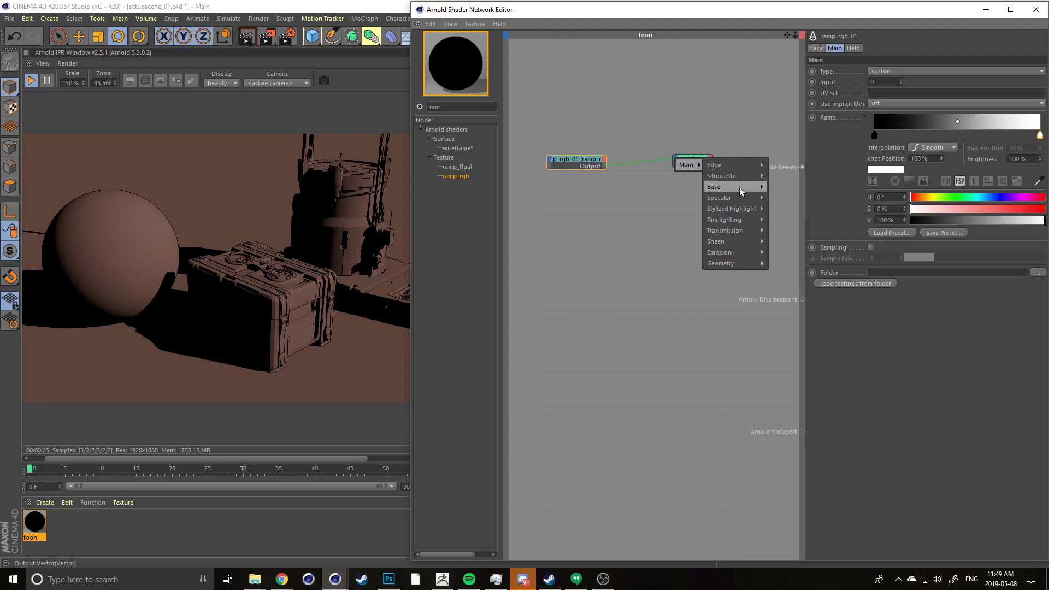
pyautogui.moveTo(732, 198)
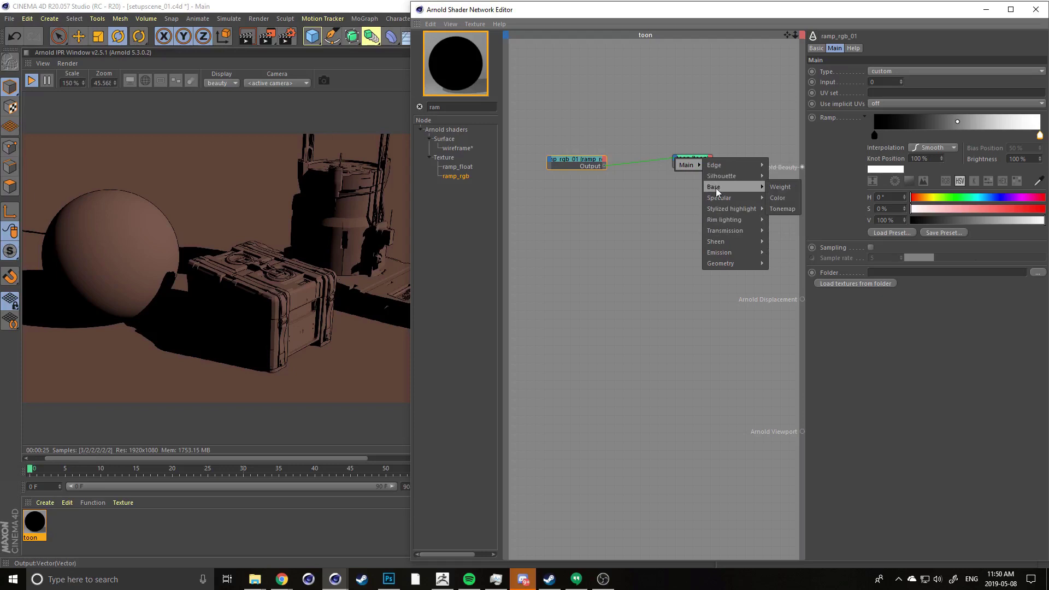
pyautogui.click(785, 210)
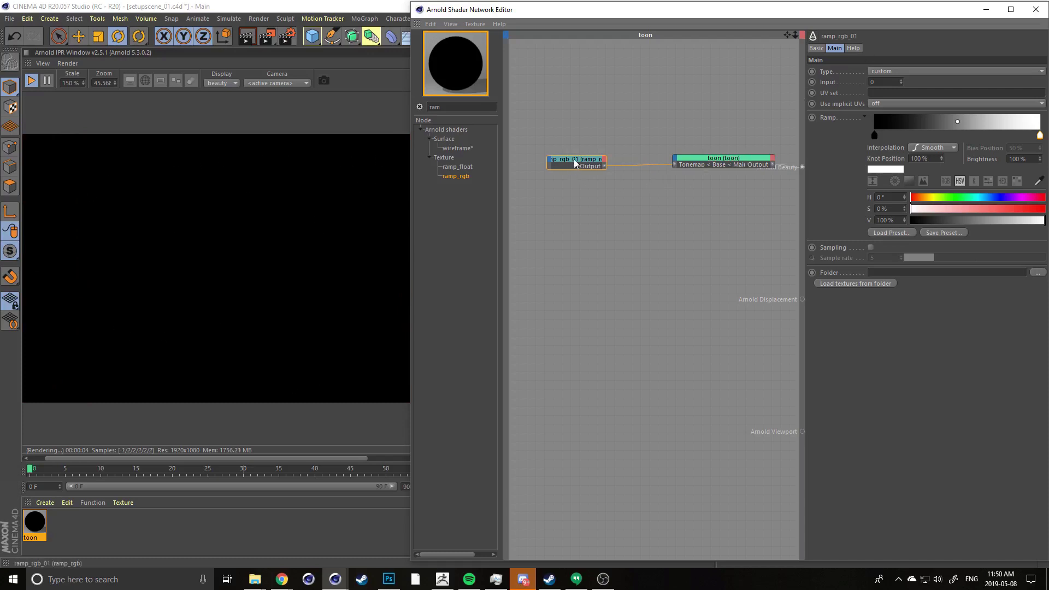
pyautogui.moveTo(575, 155); pyautogui.dragTo(572, 160)
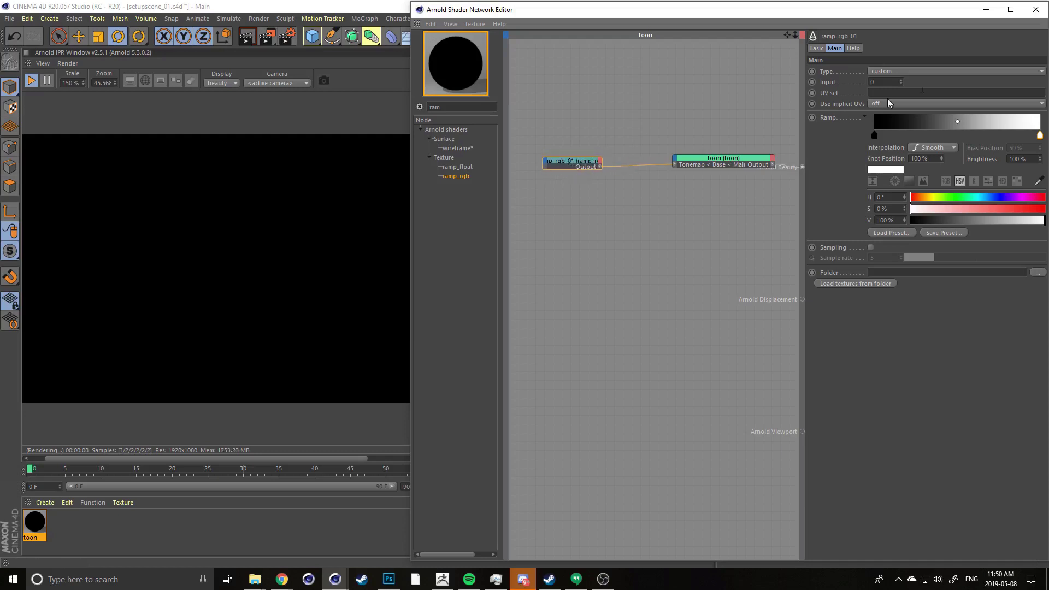
# Set the ramp_rgb node's type to u
pyautogui.click(897, 71)
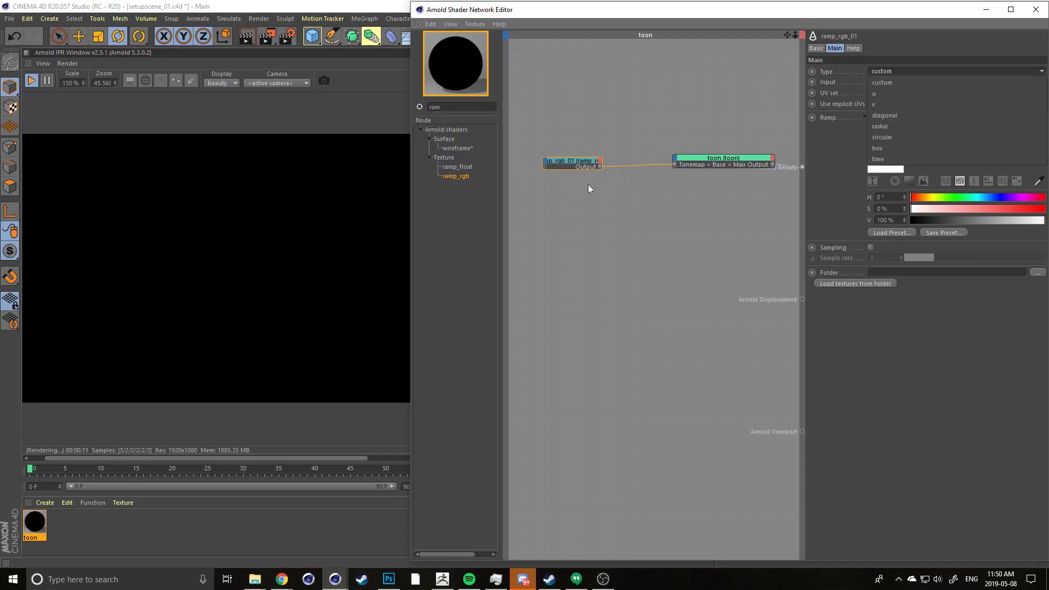
pyautogui.click(893, 94)
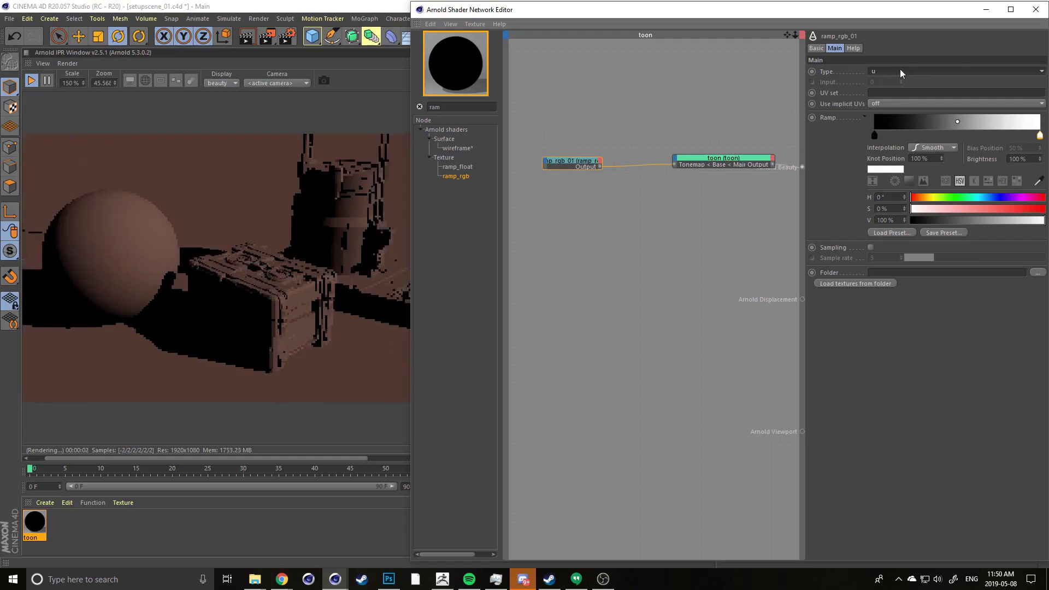
pyautogui.click(897, 71)
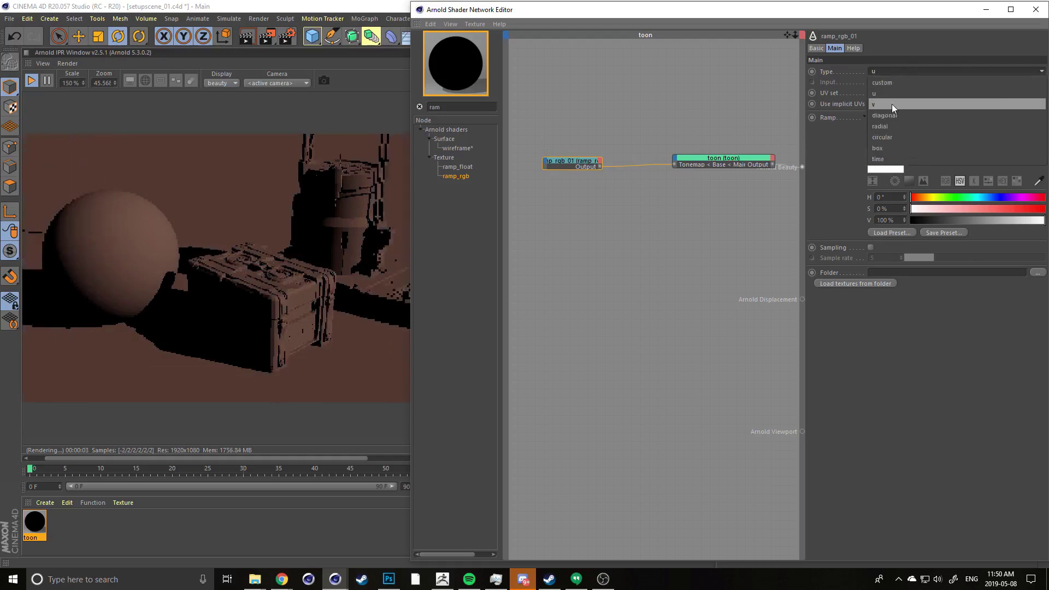
pyautogui.click(887, 64)
pyautogui.click(890, 70)
pyautogui.click(887, 93)
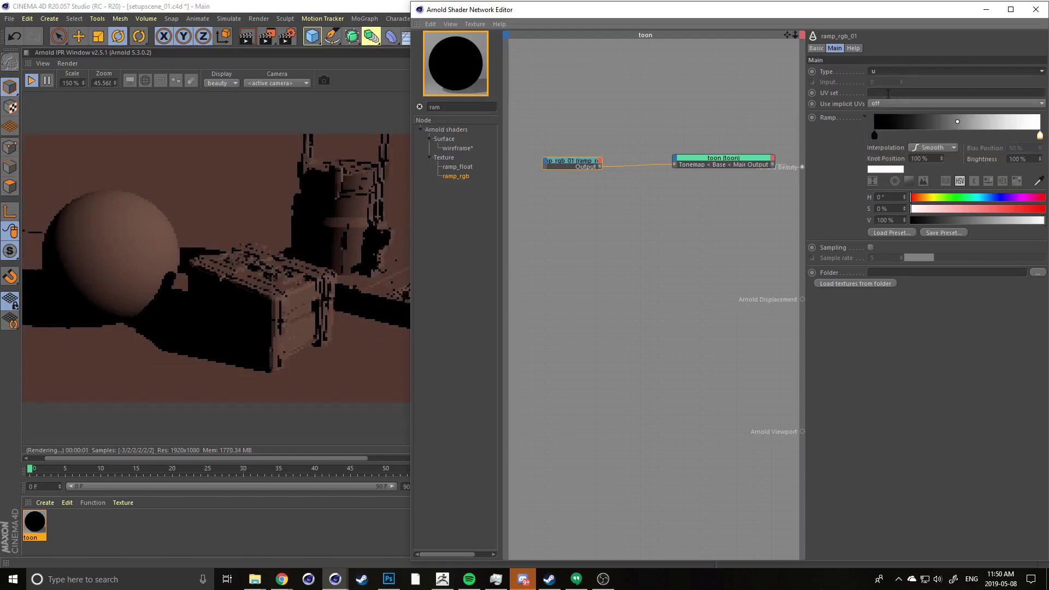
pyautogui.click(883, 68)
pyautogui.click(894, 117)
pyautogui.click(878, 72)
pyautogui.click(879, 91)
# Try a tiling of 2 in both U and V on the Null's toon texture tag, with the network editor moved clear
pyautogui.moveTo(845, 11); pyautogui.dragTo(560, 262)
pyautogui.click(823, 78)
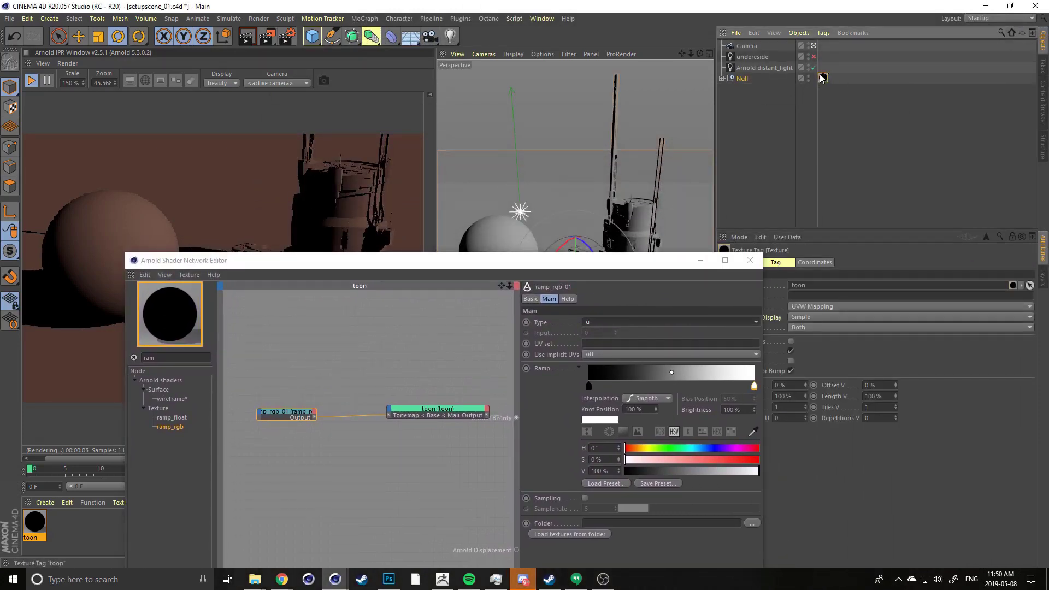
pyautogui.click(777, 407)
pyautogui.write('2')
pyautogui.press('Tab')
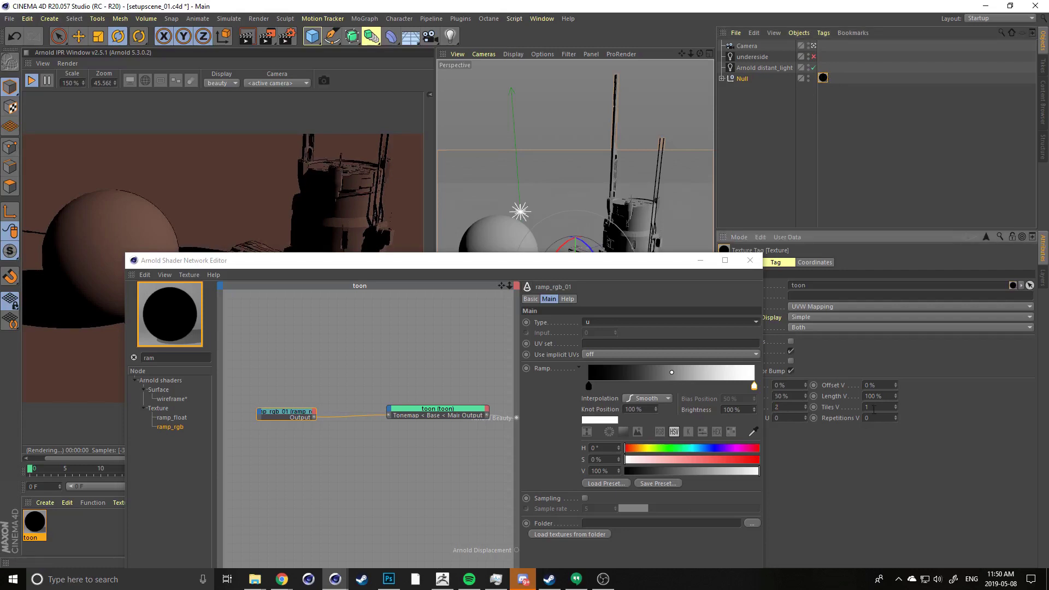
pyautogui.write('2')
pyautogui.press('Return')
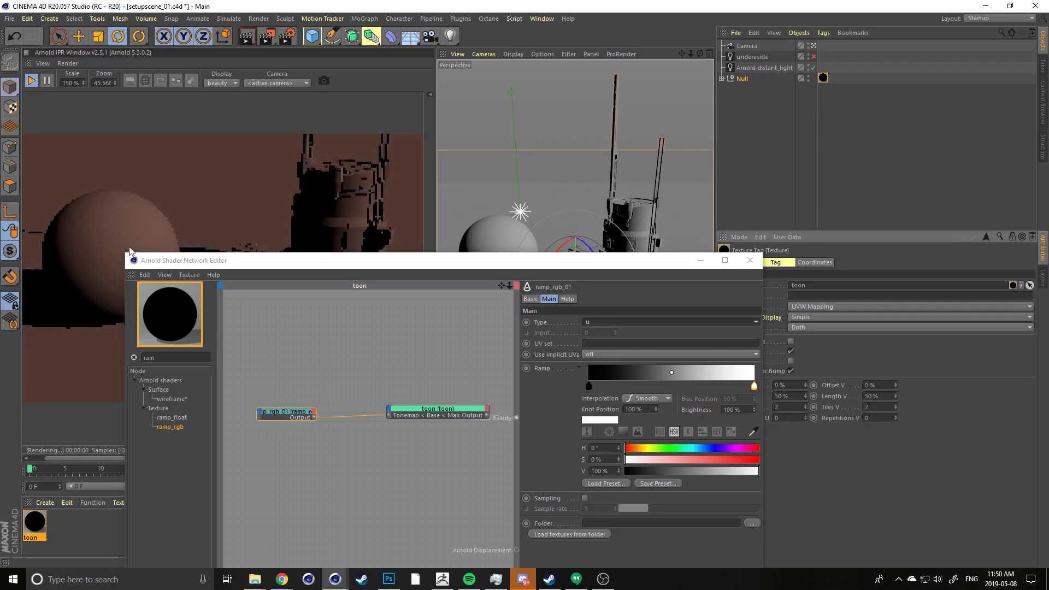
pyautogui.moveTo(242, 261); pyautogui.dragTo(283, 373)
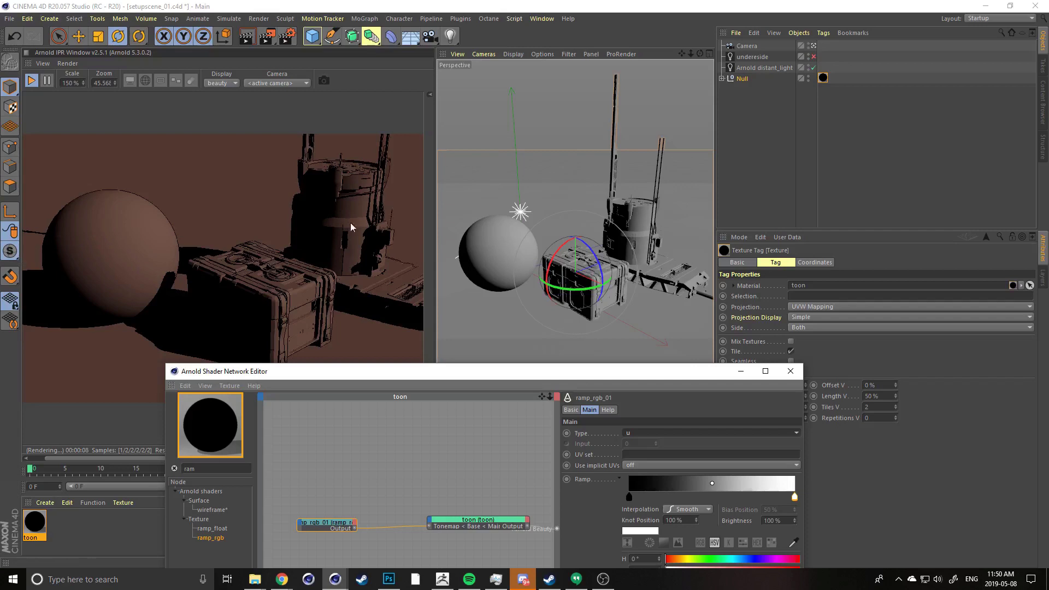
# Restore the texture tag's U and V tiling to 1 and move the network editor back beside the render preview
pyautogui.moveTo(352, 371); pyautogui.dragTo(331, 313)
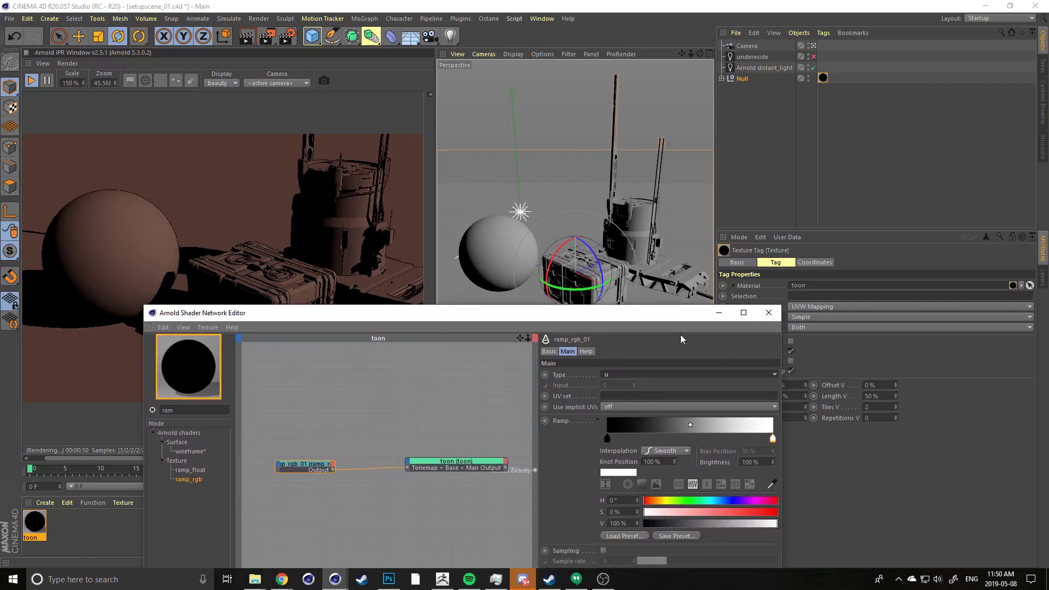
pyautogui.moveTo(680, 312); pyautogui.dragTo(621, 207)
pyautogui.click(786, 407)
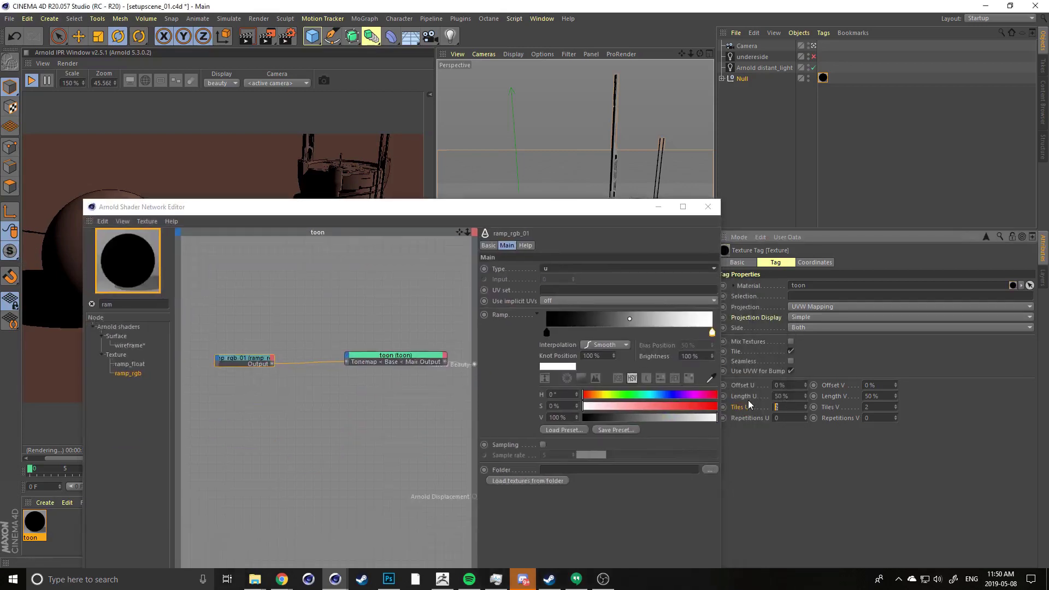
pyautogui.press('Return')
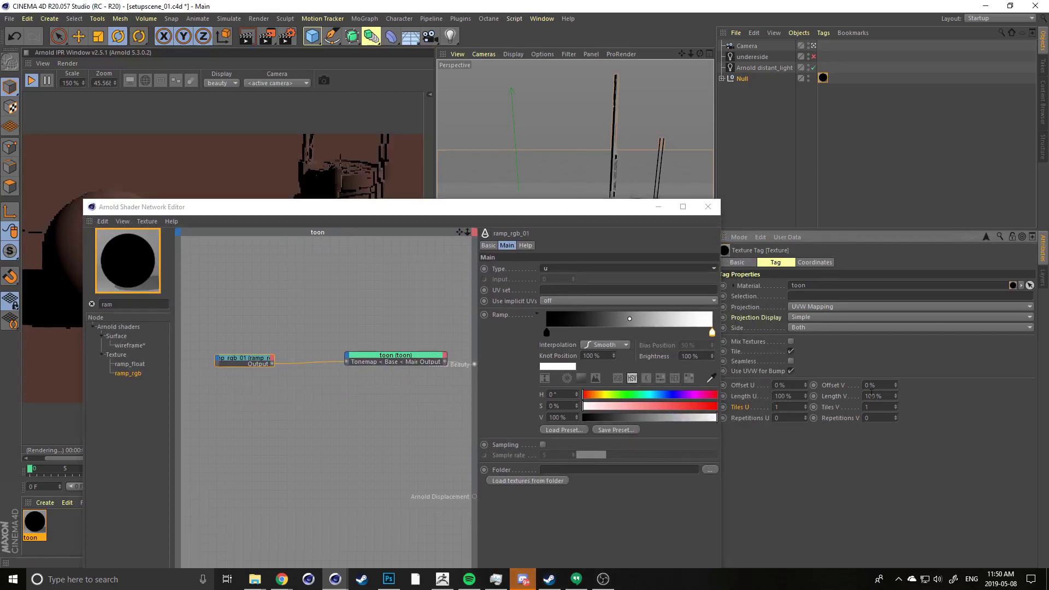
pyautogui.moveTo(518, 211); pyautogui.dragTo(823, 12)
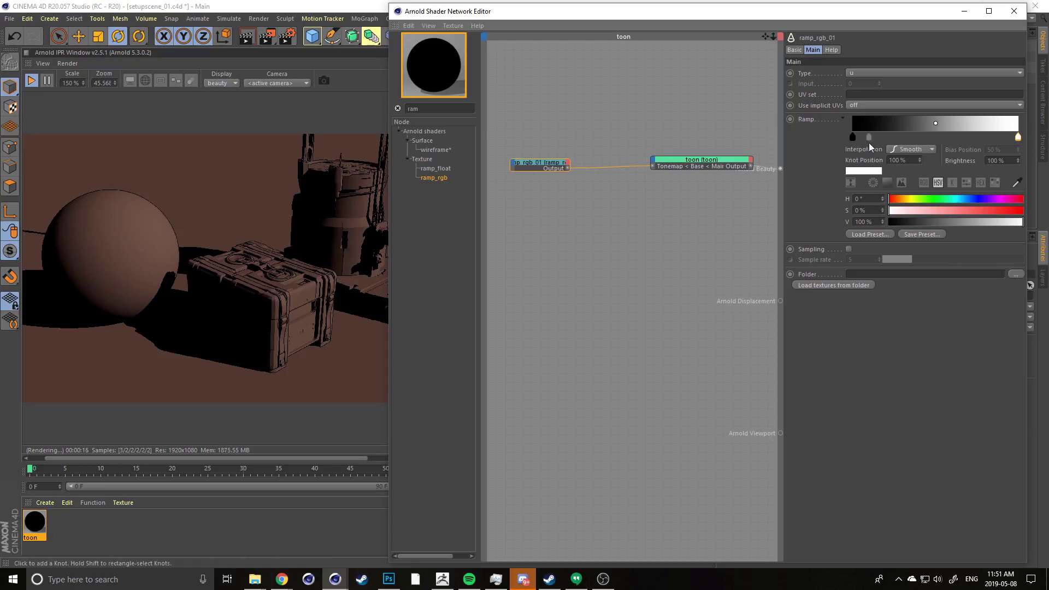
# Switch the ramp's black knot to Step interpolation and move the white knot to about 27%
pyautogui.click(852, 140)
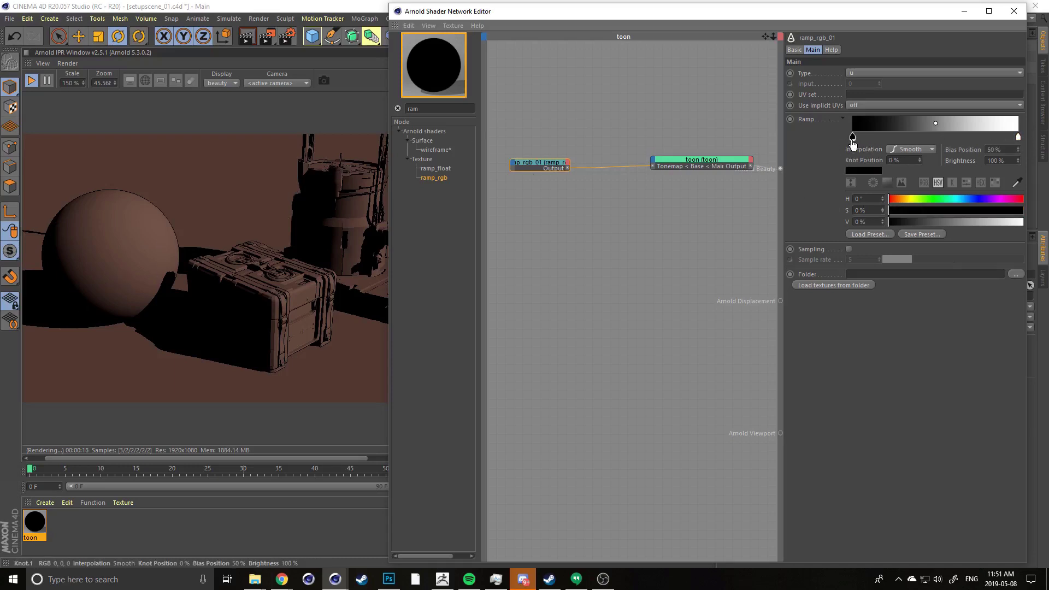
pyautogui.click(917, 150)
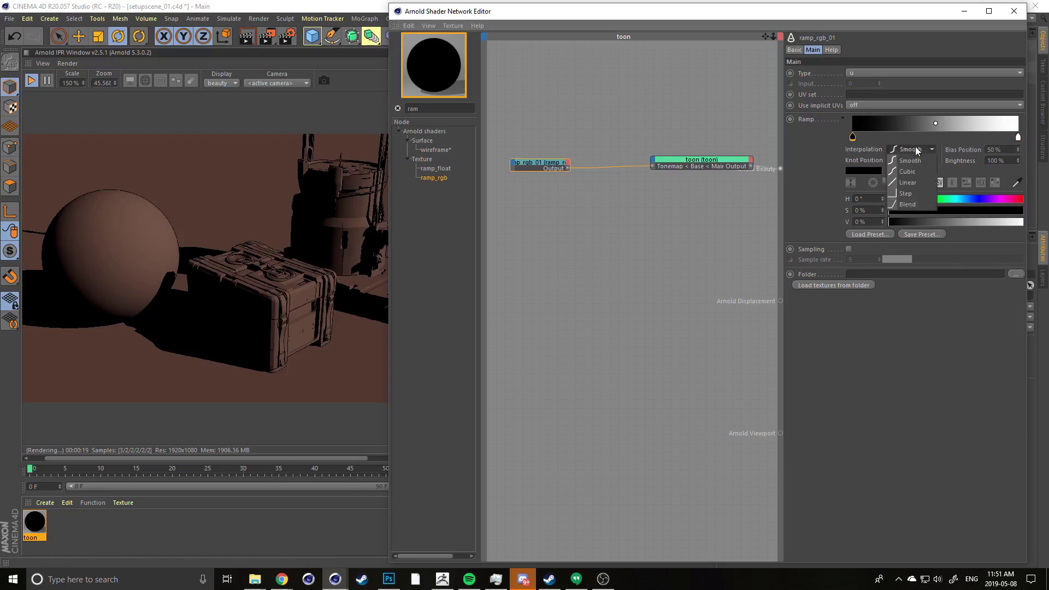
pyautogui.click(916, 194)
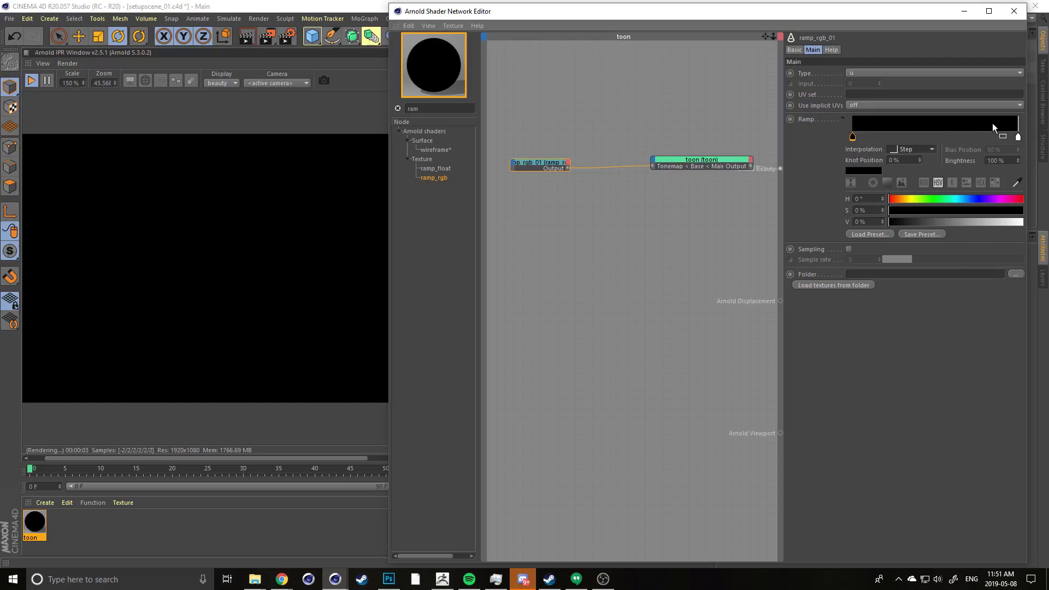
pyautogui.moveTo(1020, 137); pyautogui.dragTo(864, 141)
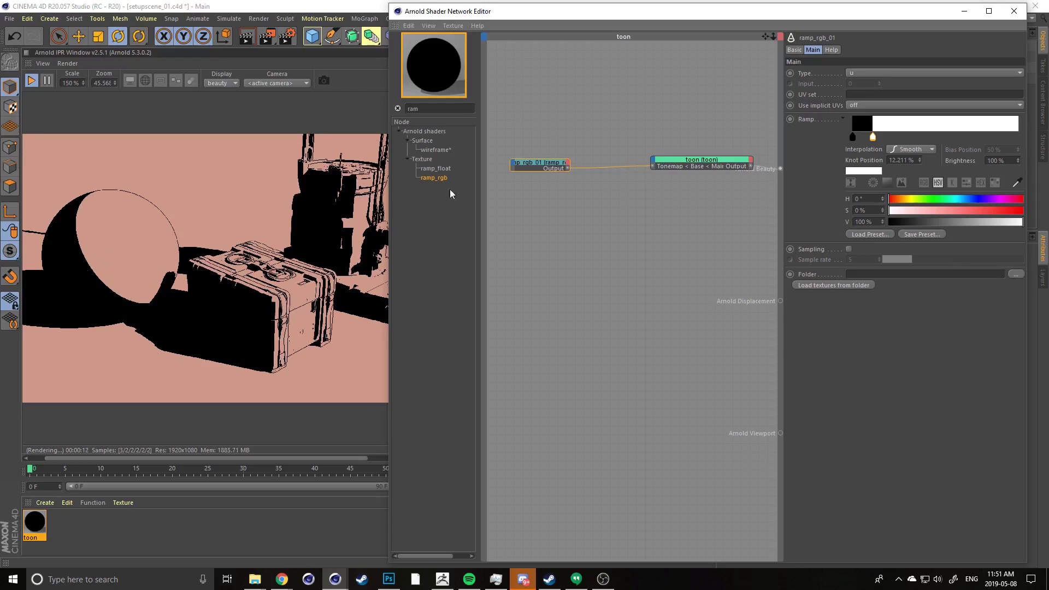
pyautogui.moveTo(873, 137); pyautogui.dragTo(897, 141)
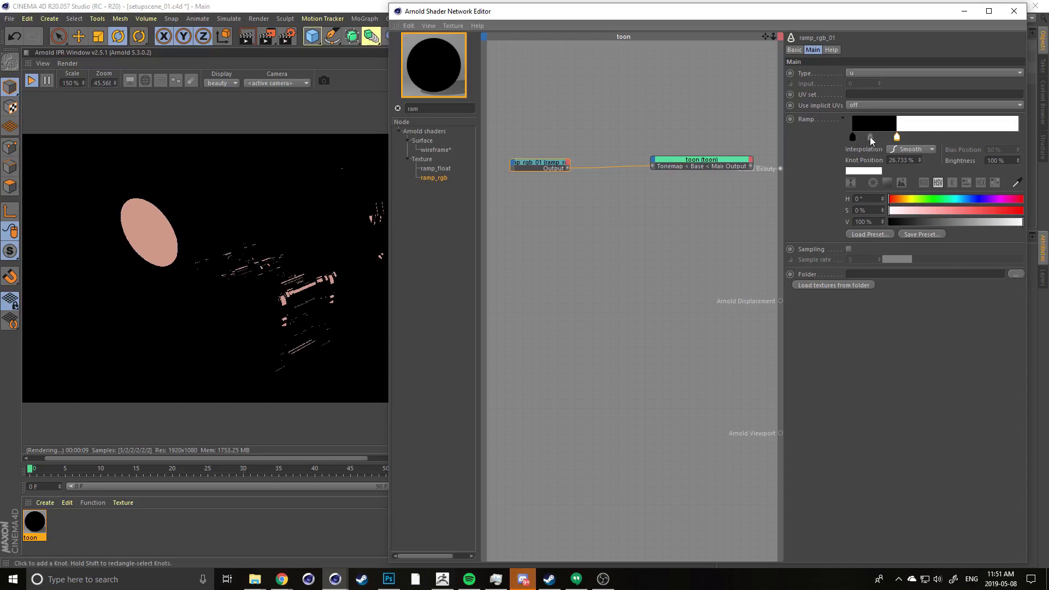
# Add a Step knot at about 15.5% on the ramp with a gray value of 43% and check the shading in the render preview
pyautogui.click(878, 140)
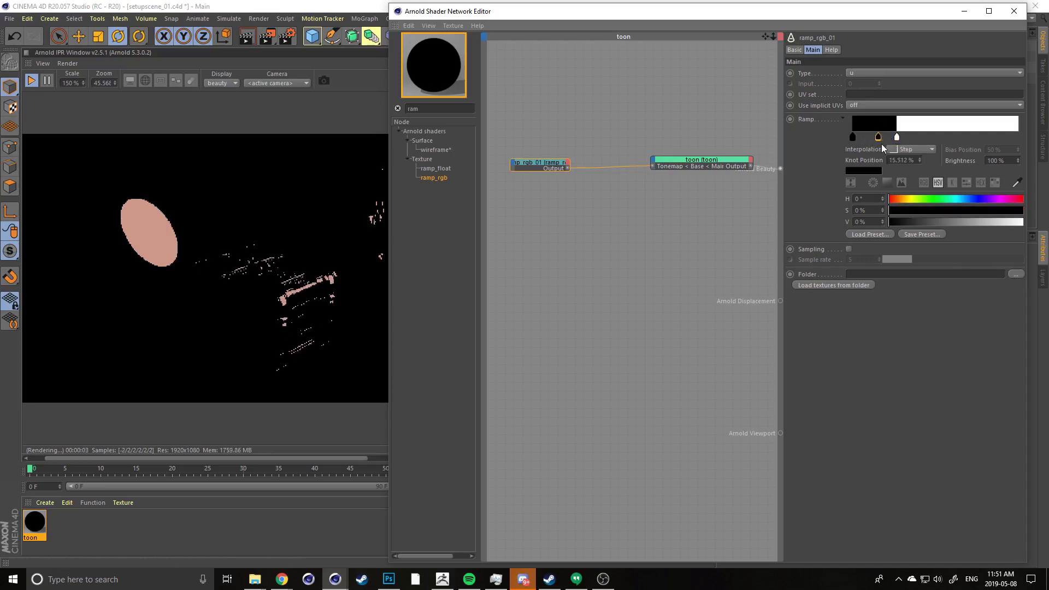
pyautogui.moveTo(900, 223); pyautogui.dragTo(946, 222)
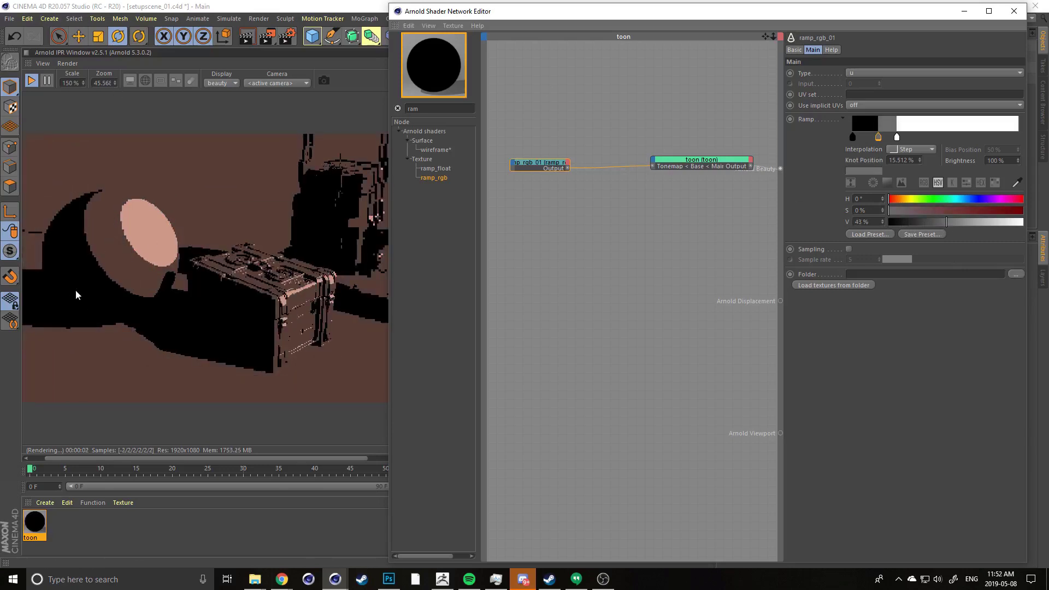
pyautogui.scroll(-2, 147, 249)
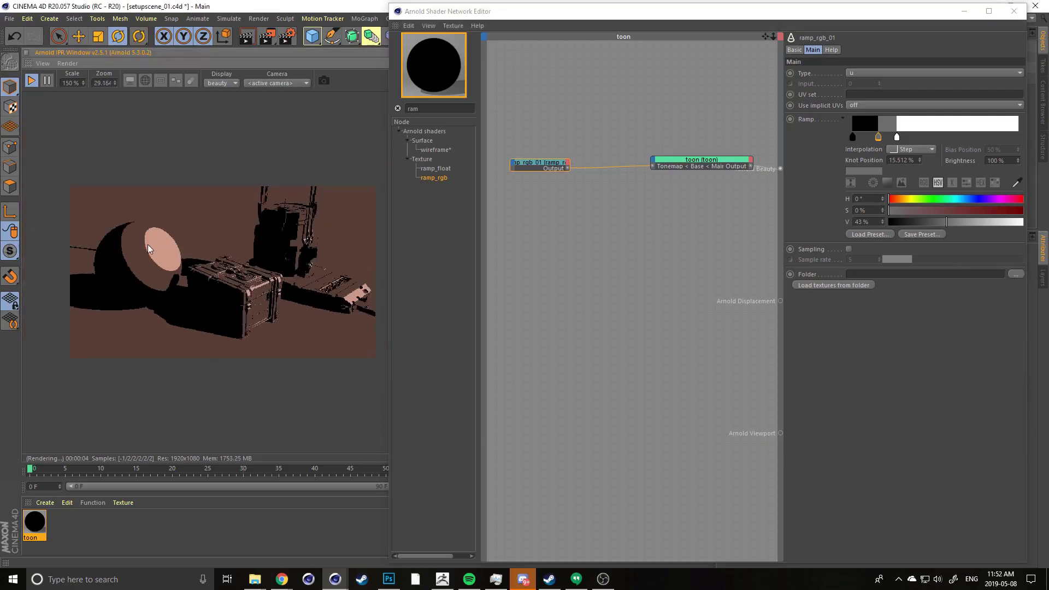
pyautogui.scroll(-1, 145, 283)
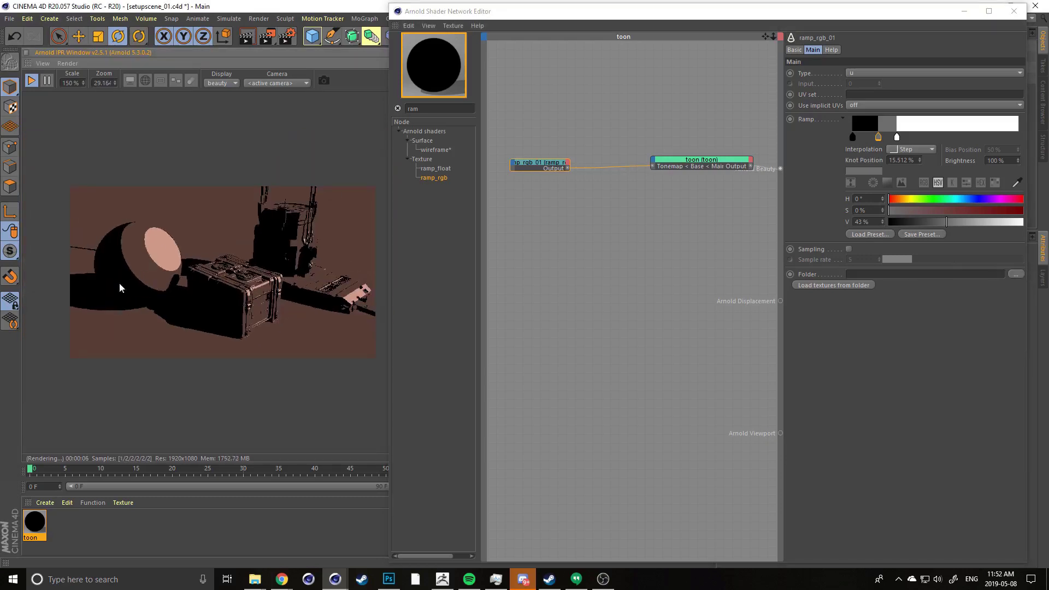
# Move the ramp's gray knot to about 7.6% and the white knot to about 19.5%, checking the shading in the render preview
pyautogui.moveTo(897, 137); pyautogui.dragTo(865, 137)
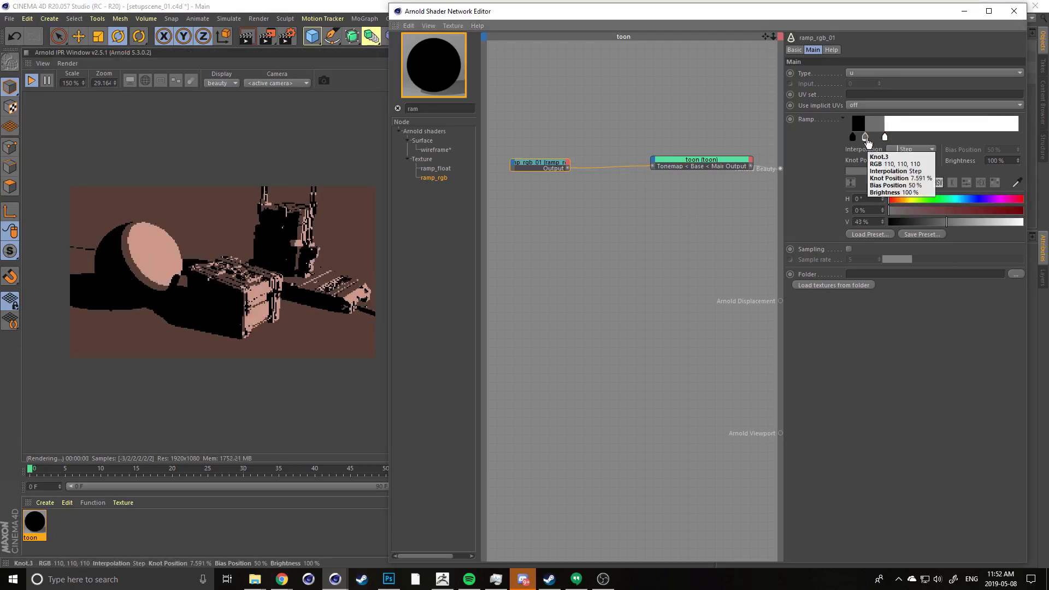
pyautogui.click(853, 137)
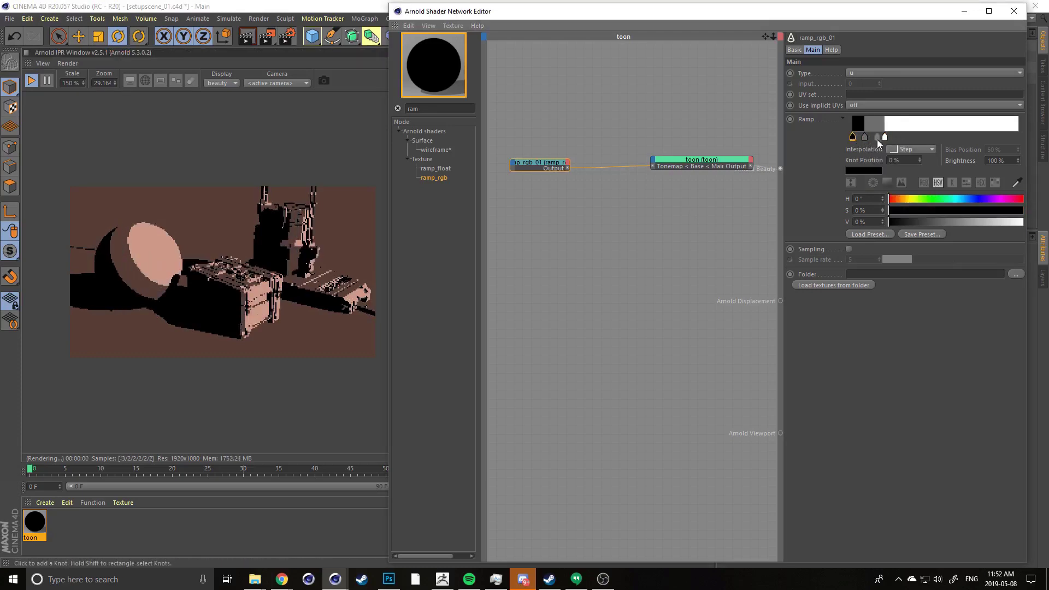
pyautogui.scroll(2, 208, 255)
pyautogui.scroll(-1, 208, 255)
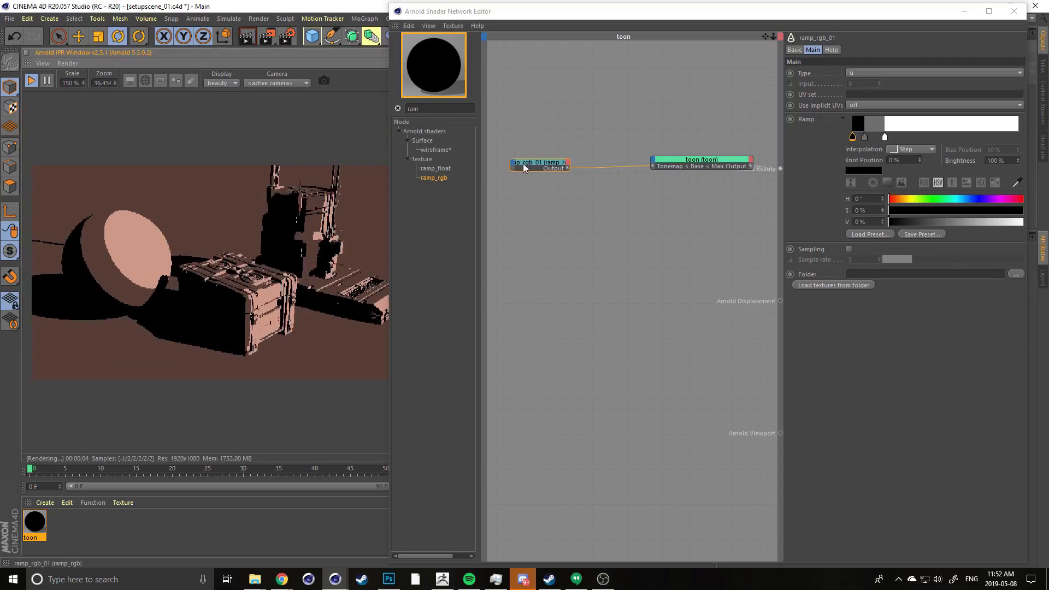
pyautogui.moveTo(524, 167); pyautogui.dragTo(525, 164)
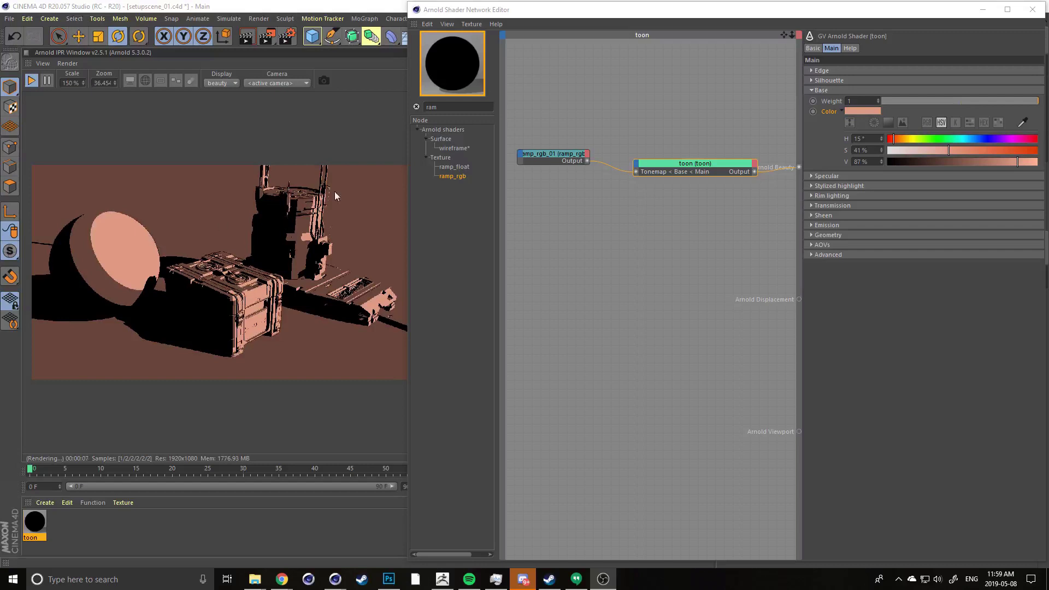
# Change the toon shader's base color to white, with saturation 0% and value 100%
pyautogui.click(565, 97)
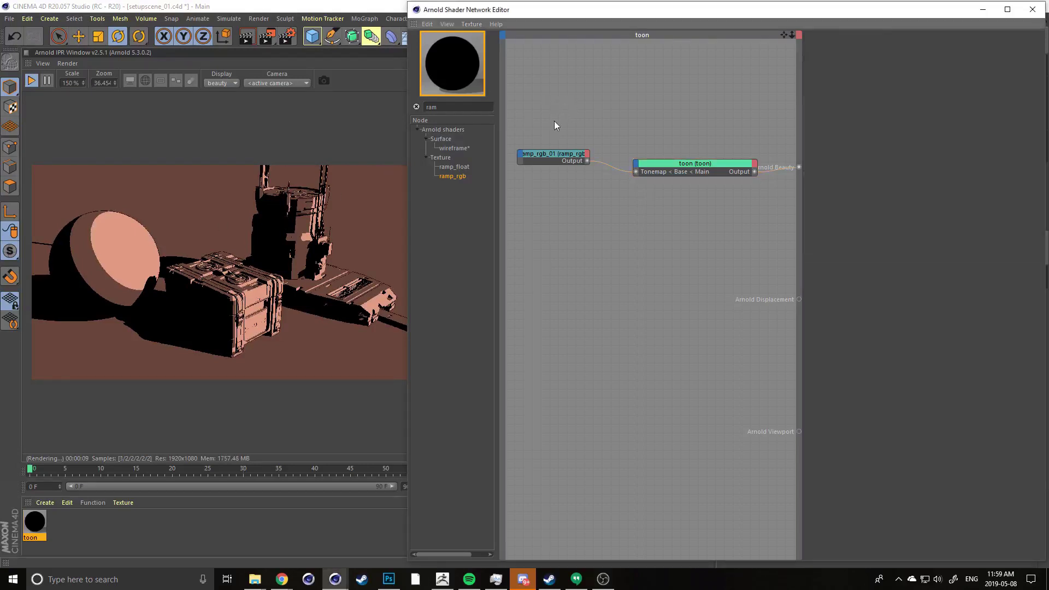
pyautogui.click(683, 166)
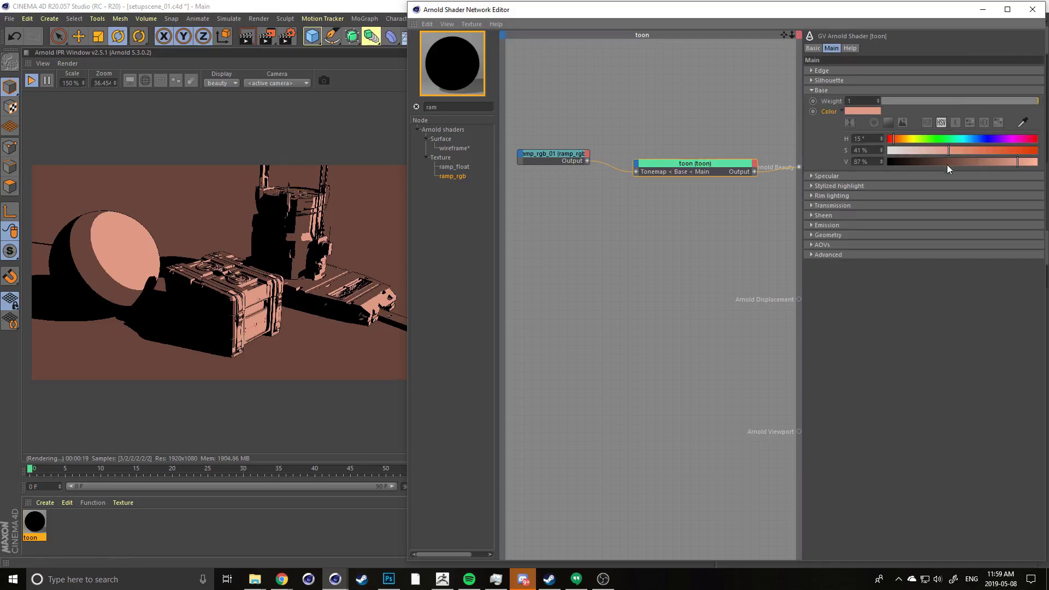
pyautogui.moveTo(543, 155); pyautogui.dragTo(545, 159)
pyautogui.click(675, 163)
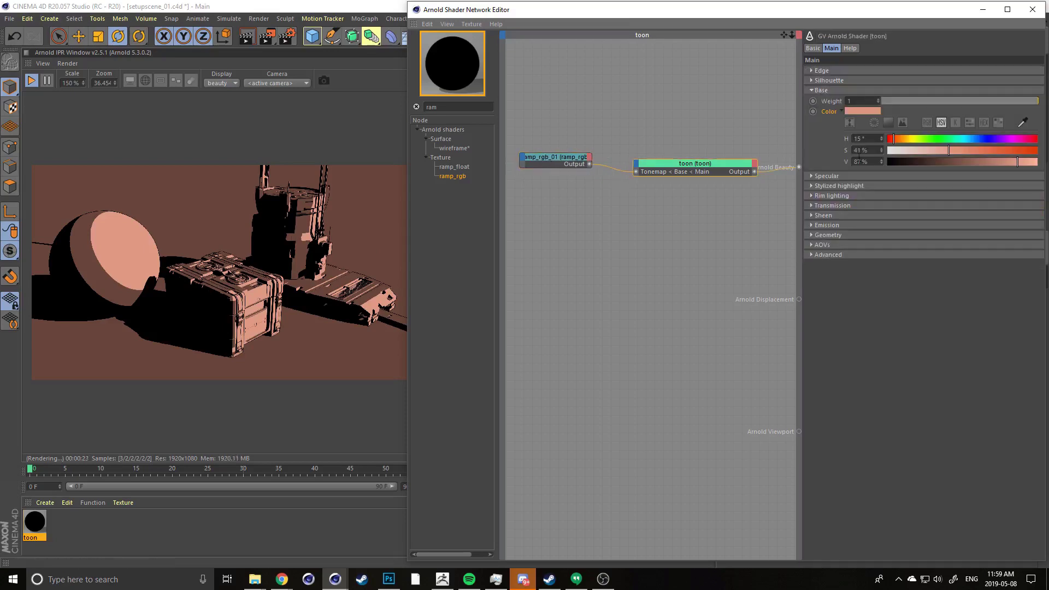
pyautogui.hotkey('ctrl', 'z')
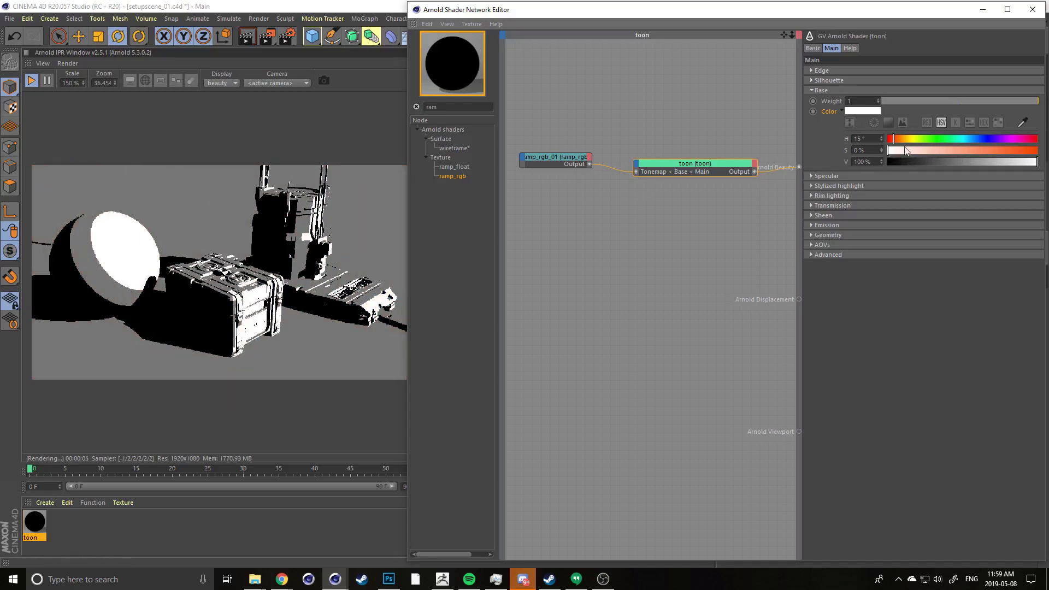
# Line up the ramp node with the toon node and color the ramp's white knot warm yellow (H 42°, S 55%, V 91%)
pyautogui.click(548, 159)
pyautogui.moveTo(547, 157); pyautogui.dragTo(549, 166)
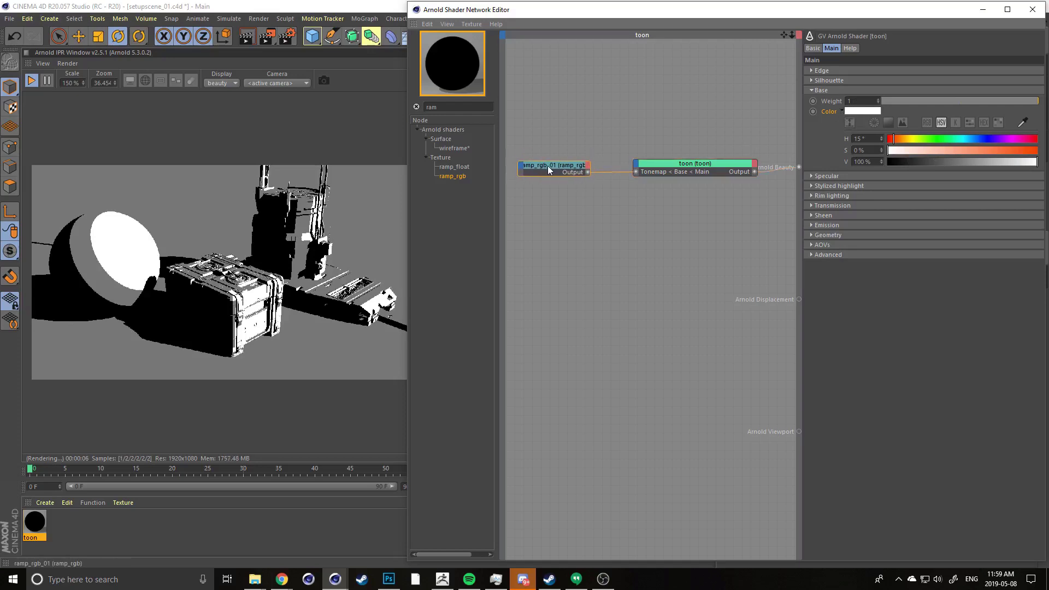
pyautogui.moveTo(548, 165); pyautogui.dragTo(548, 163)
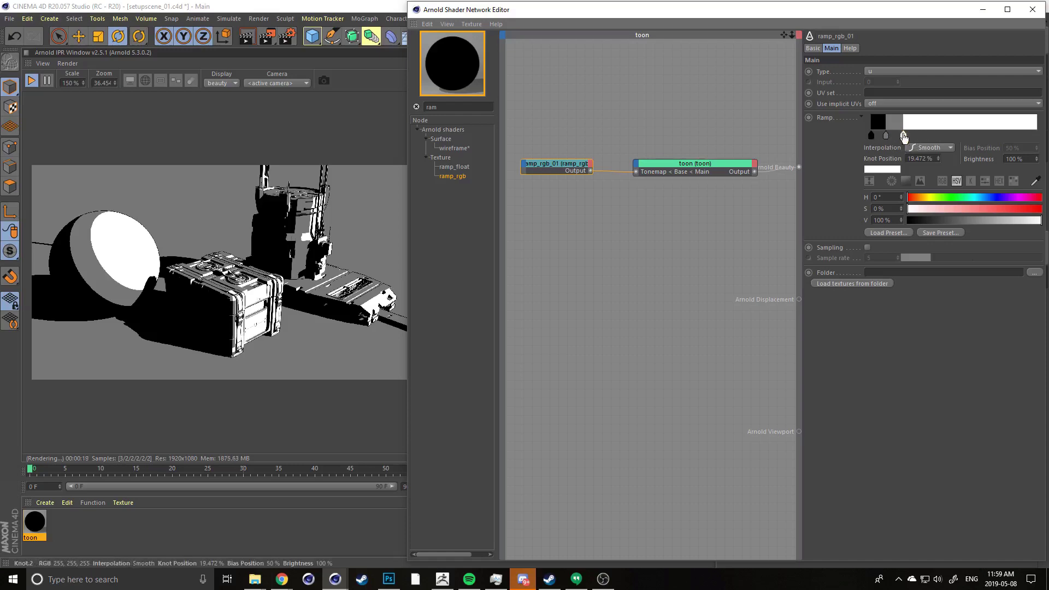
pyautogui.click(924, 198)
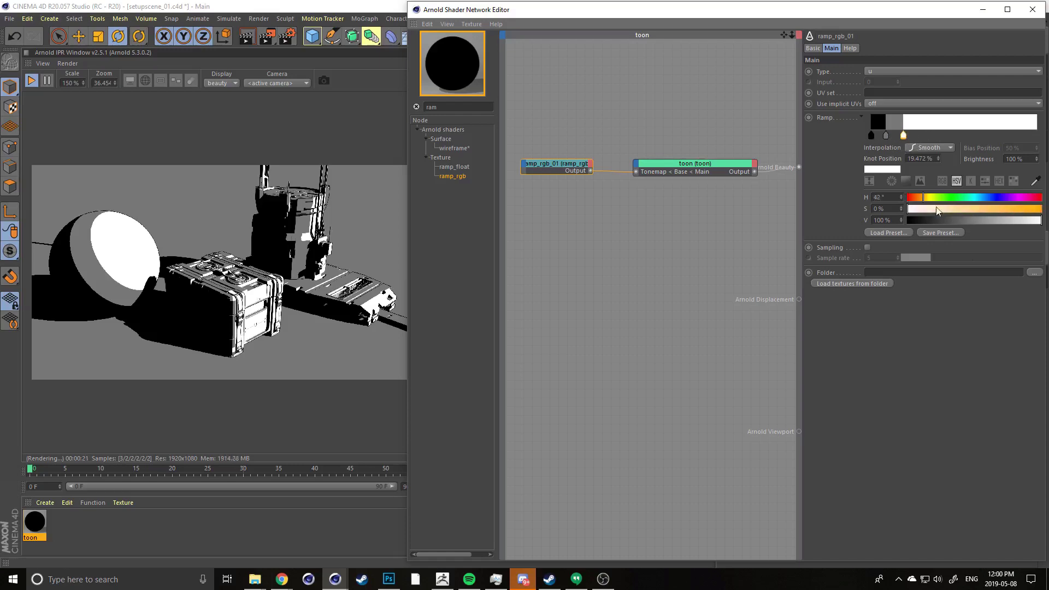
pyautogui.click(987, 209)
pyautogui.click(1029, 220)
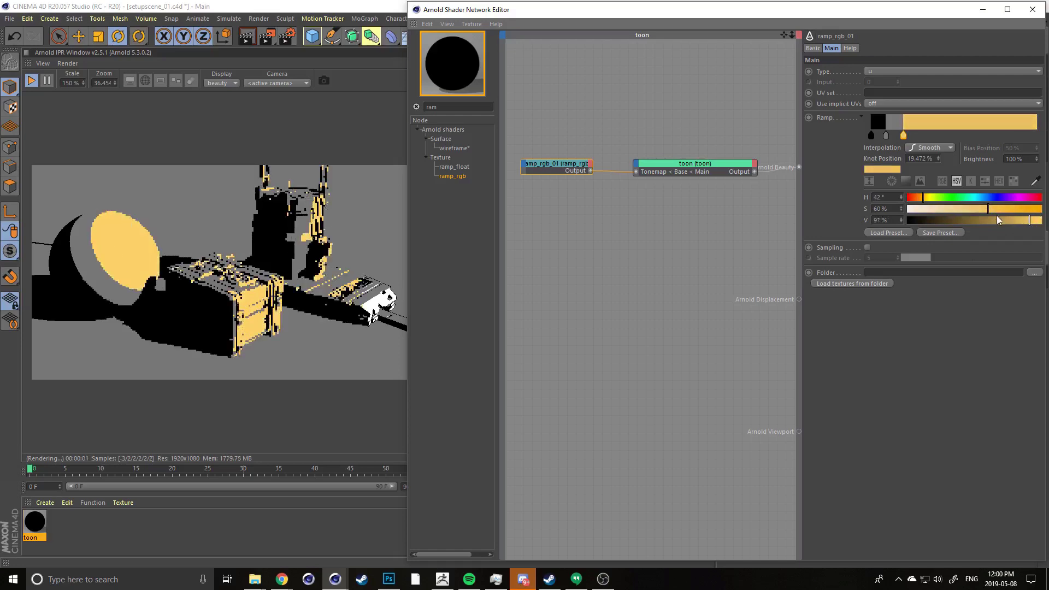
pyautogui.click(982, 210)
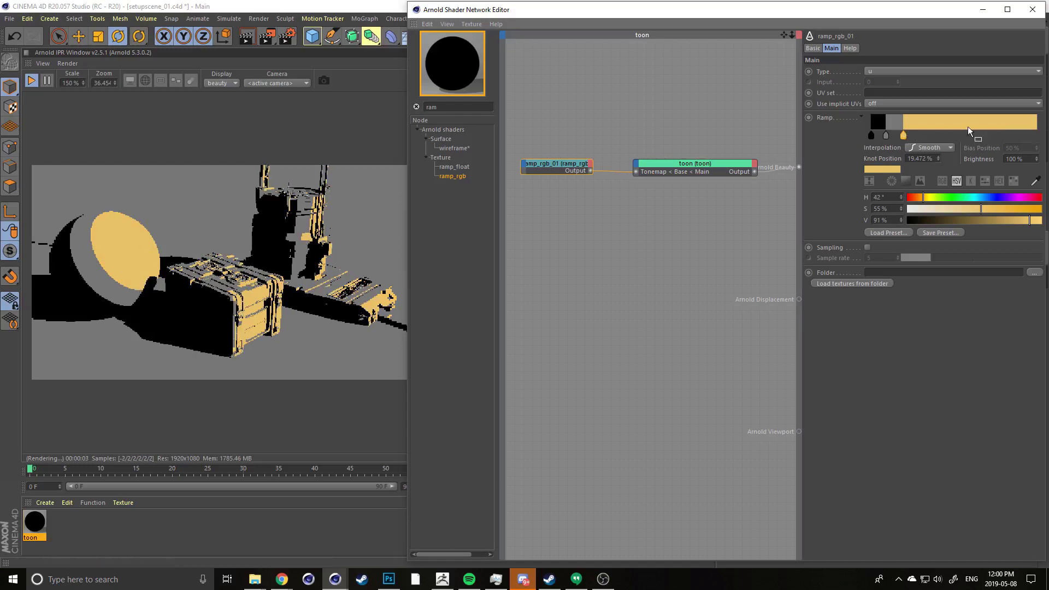
# Color the ramp's gray middle knot teal (H 171°, S 40%, V 47%) and its black knot dark purple (H 258°, S 70%, V 19%)
pyautogui.click(886, 136)
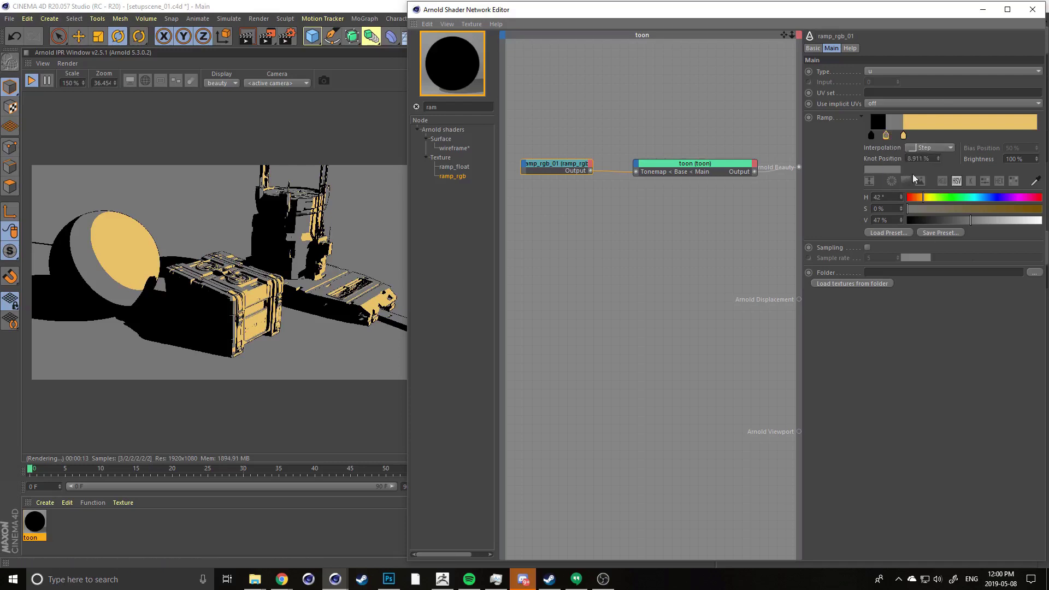
pyautogui.click(961, 209)
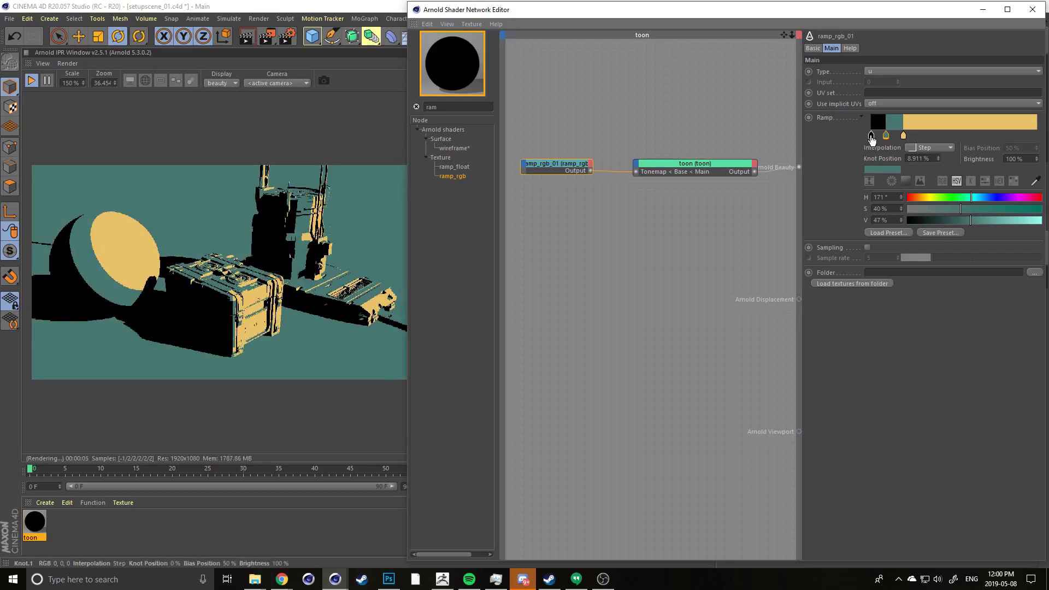
pyautogui.click(871, 136)
pyautogui.click(1003, 198)
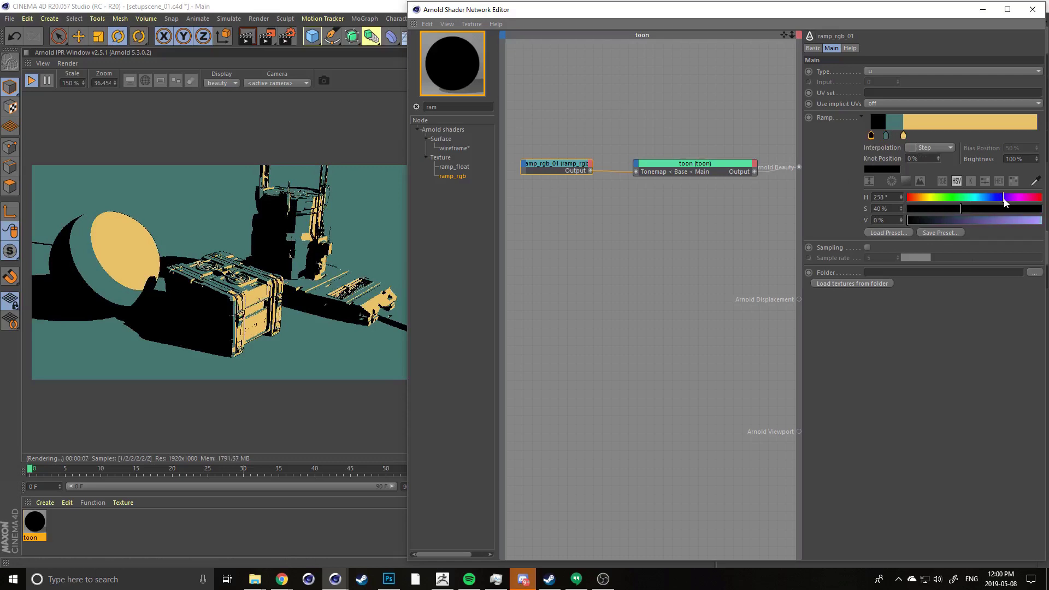
pyautogui.click(983, 208)
pyautogui.click(929, 220)
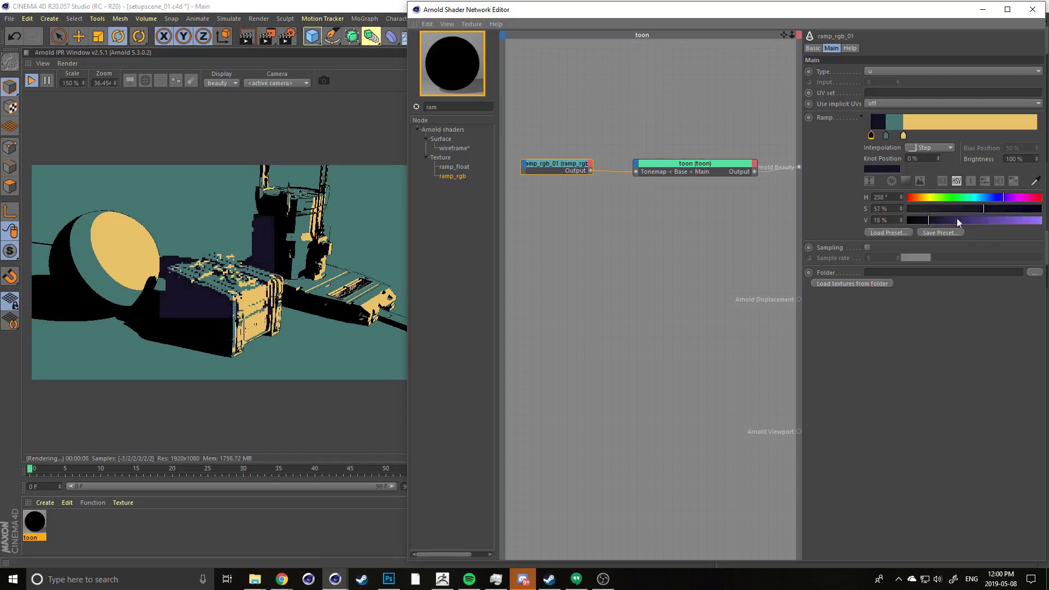
pyautogui.click(1001, 209)
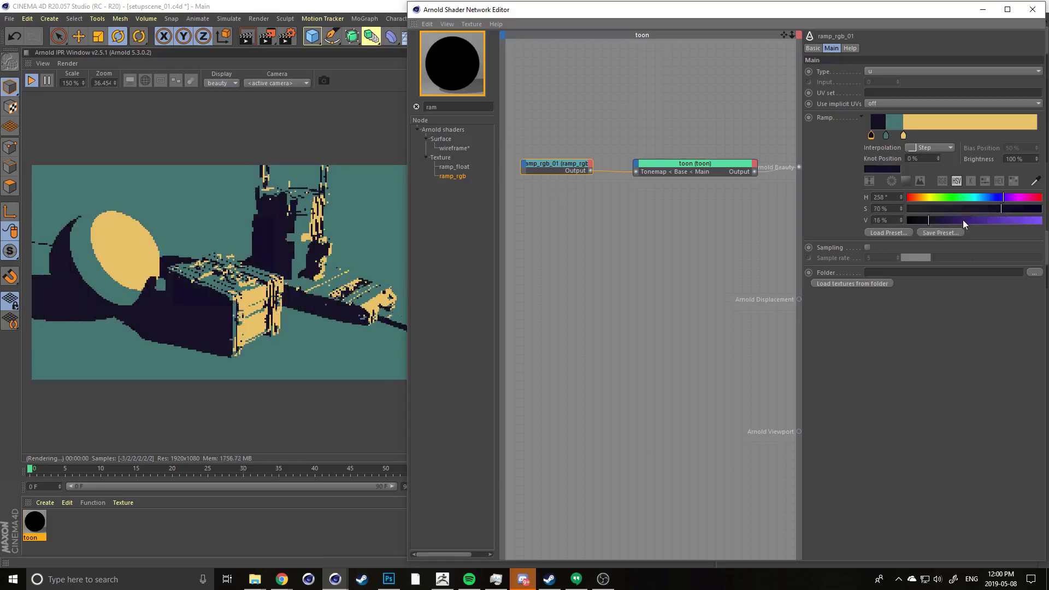
pyautogui.click(944, 221)
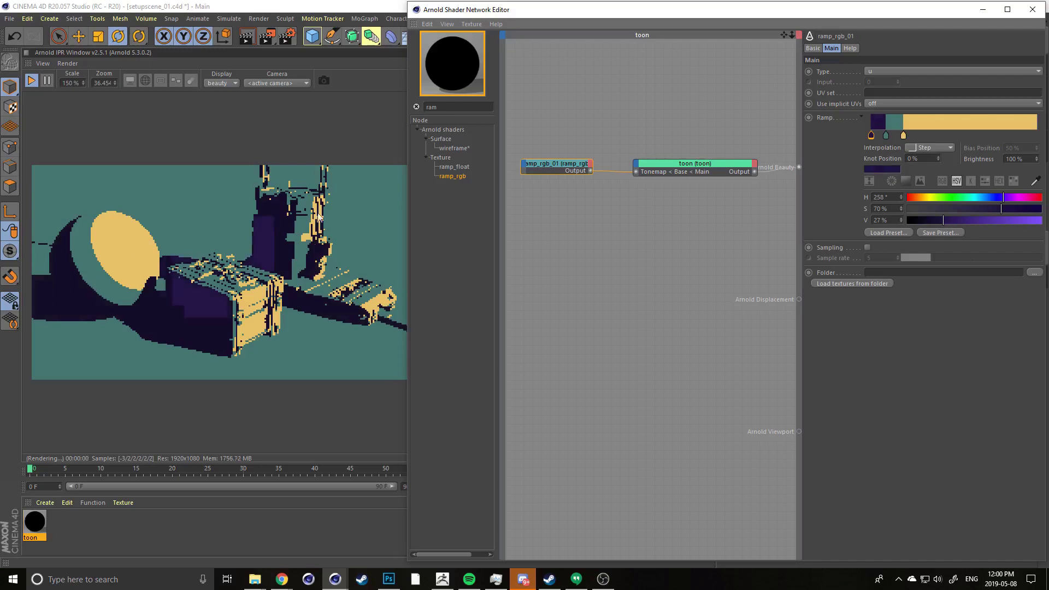
pyautogui.click(933, 220)
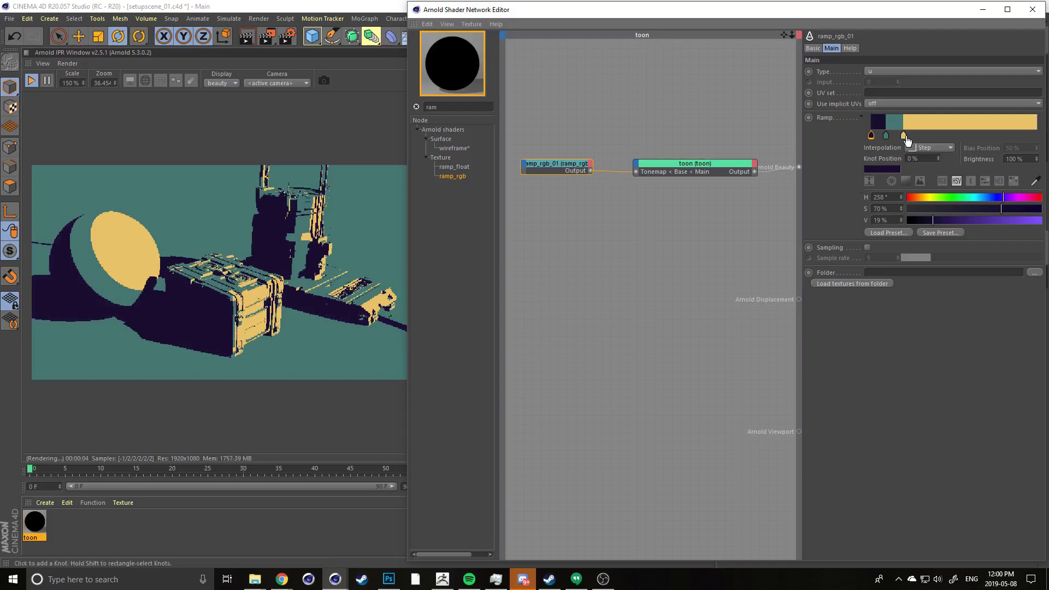
# Move the yellow knot to about 25.4% and add a blue Step knot at about 16.2% (H 198°, S 32%, V 52%)
pyautogui.moveTo(903, 135); pyautogui.dragTo(913, 136)
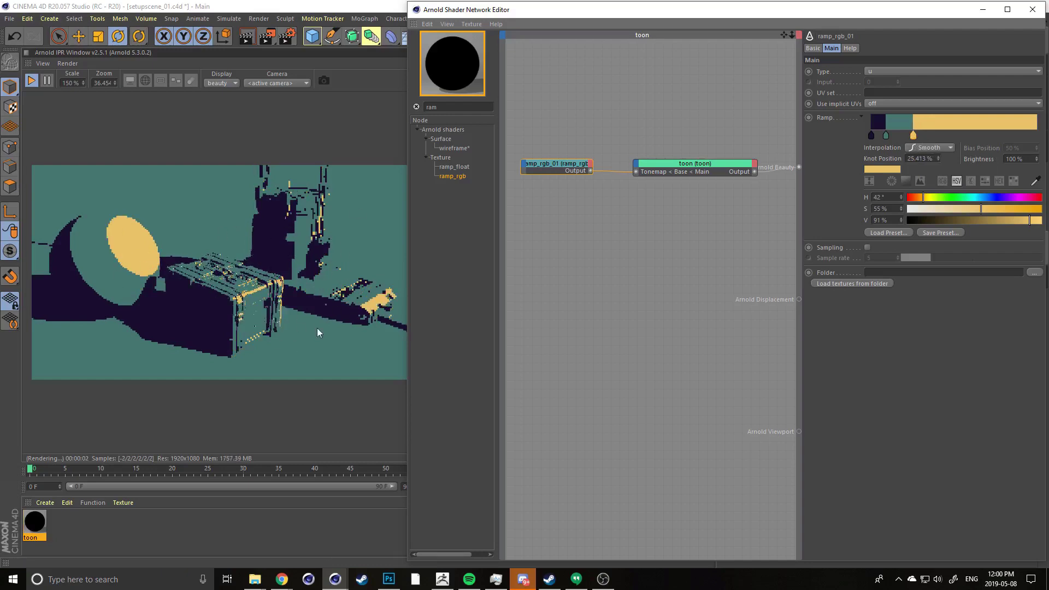
pyautogui.click(897, 136)
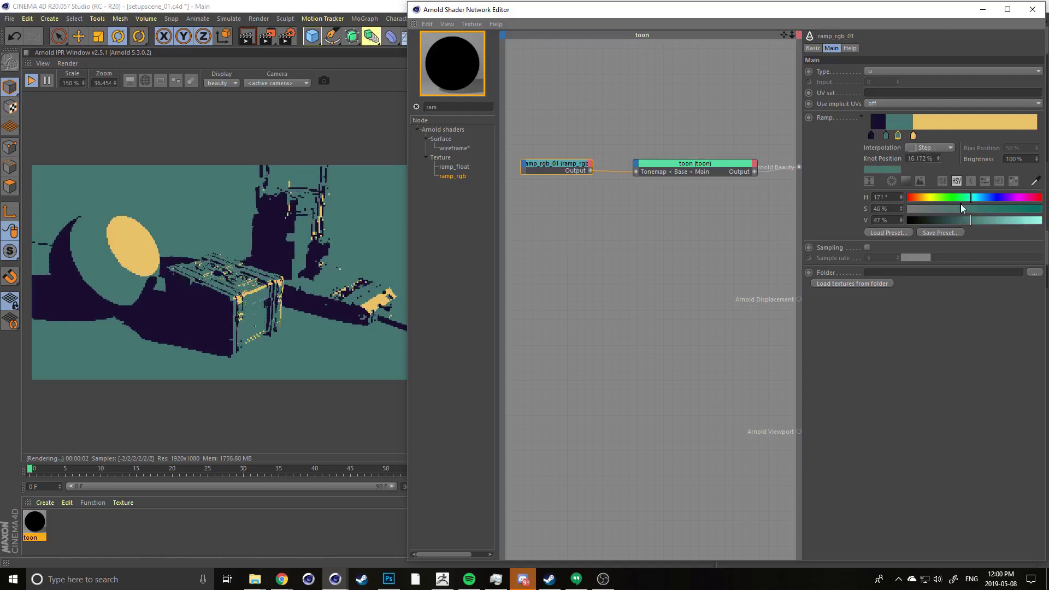
pyautogui.click(982, 198)
pyautogui.click(950, 209)
pyautogui.click(977, 220)
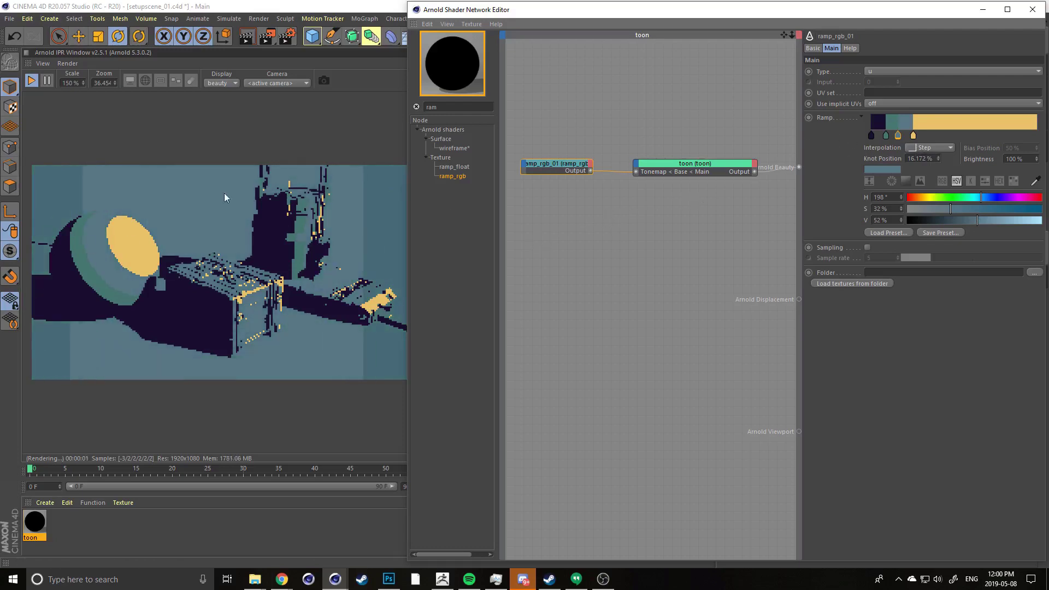
# Recolor the ramp's teal knot at about 8.9% to a darker blue
pyautogui.click(886, 135)
pyautogui.click(983, 197)
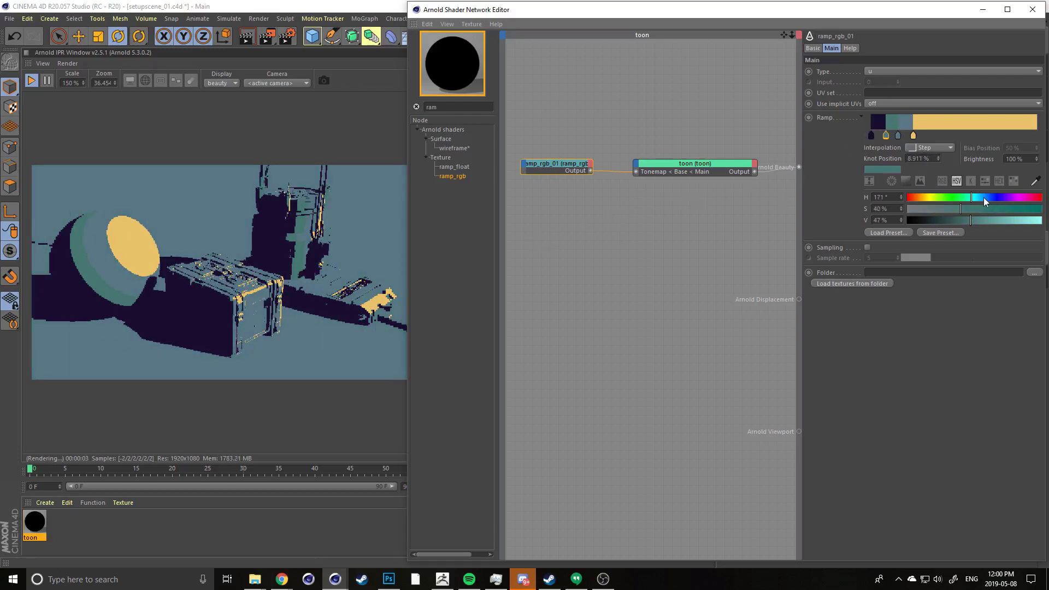
pyautogui.click(951, 221)
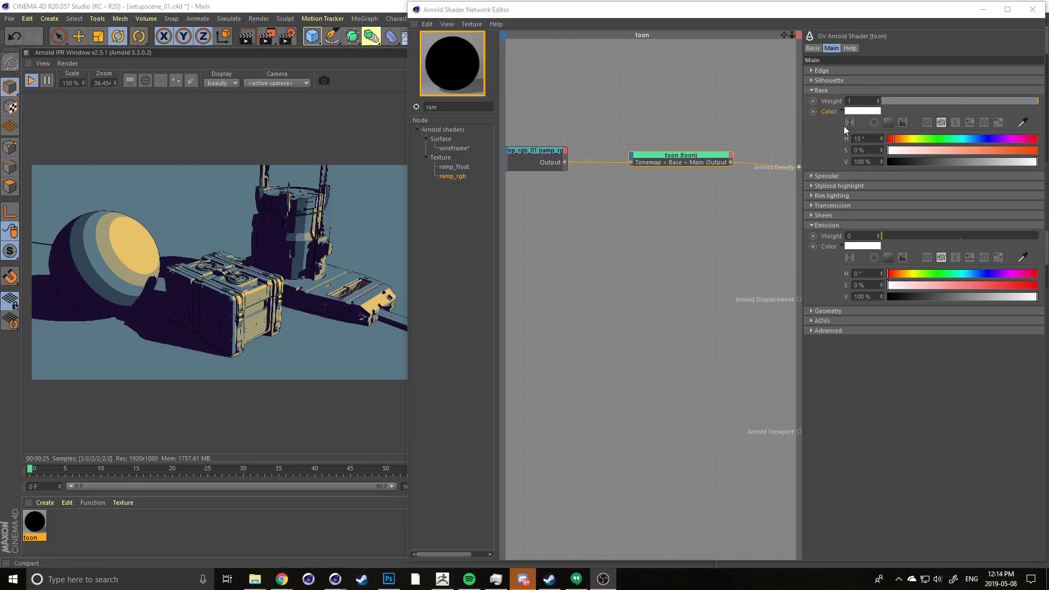
# Set the toon shader's base weight to 0 and its emission weight to 1 with a muted red color (S 43%, V 70%)
pyautogui.moveTo(636, 72); pyautogui.dragTo(666, 100, button='middle')
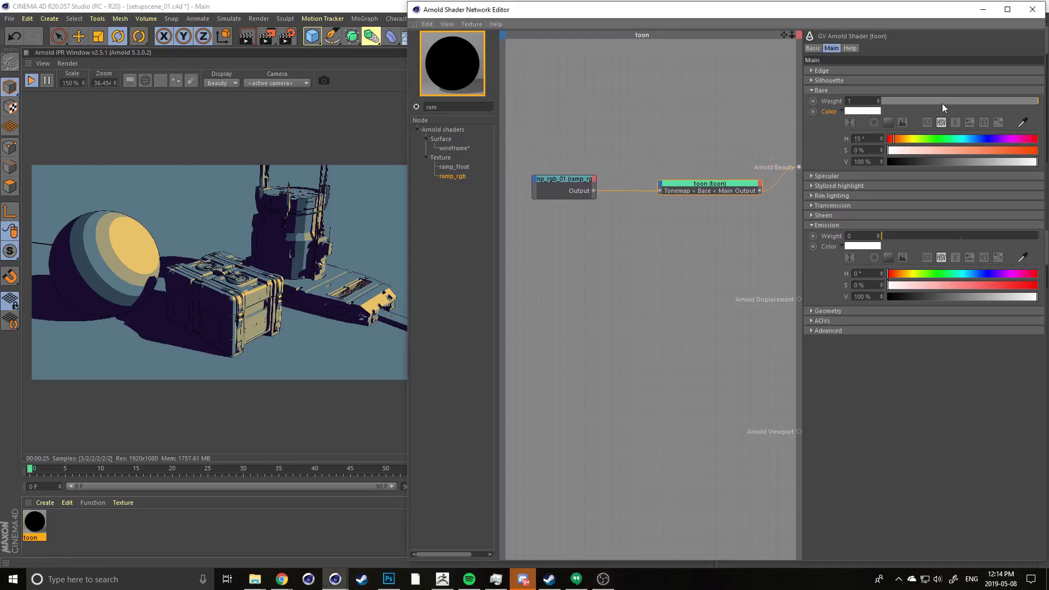
pyautogui.moveTo(942, 104); pyautogui.dragTo(881, 102)
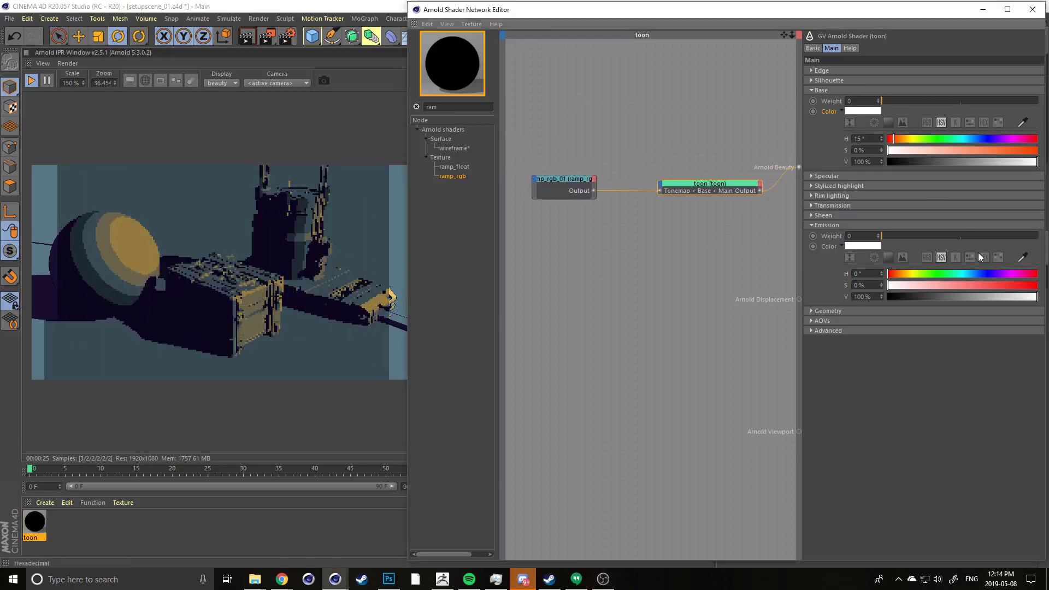
pyautogui.moveTo(970, 236); pyautogui.dragTo(1021, 236)
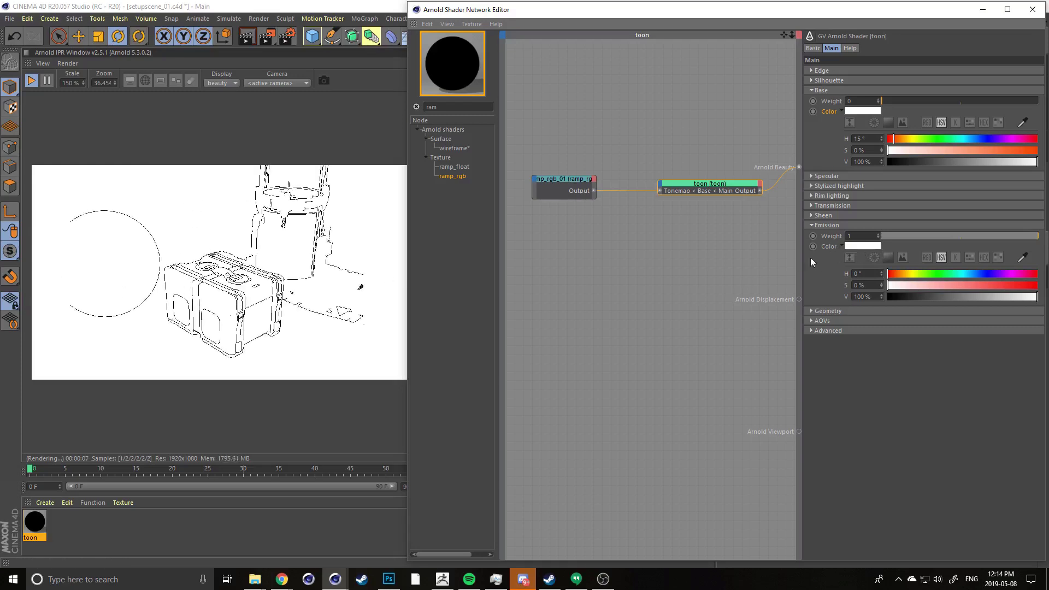
pyautogui.moveTo(947, 288); pyautogui.dragTo(993, 300)
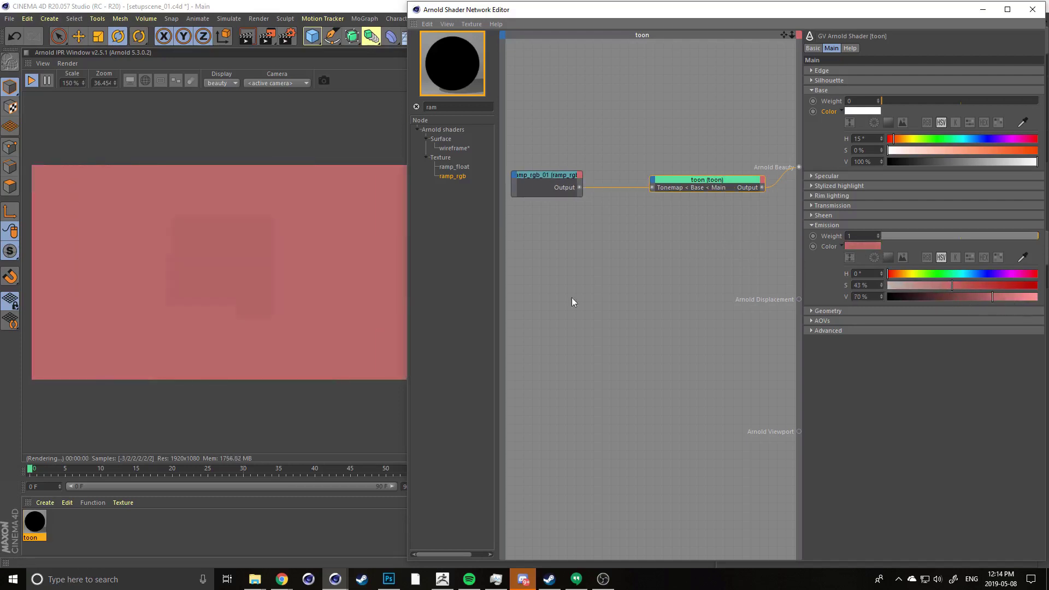
# Inspect the contour lines over the flat emission color in the render preview and raise the base weight to 0.15
pyautogui.scroll(1, 178, 267)
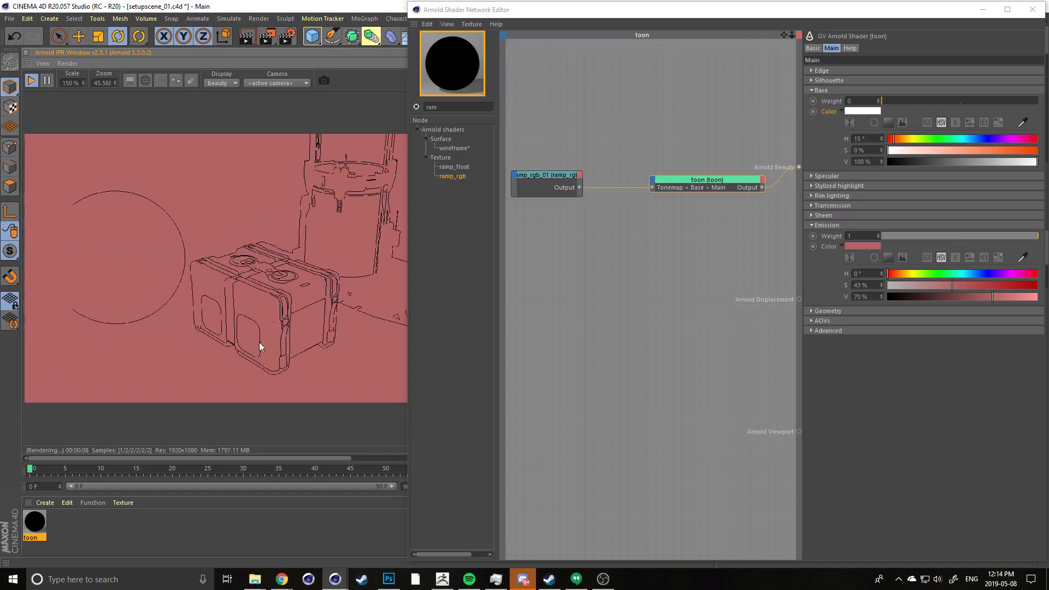
pyautogui.moveTo(211, 264); pyautogui.dragTo(113, 265, button='middle')
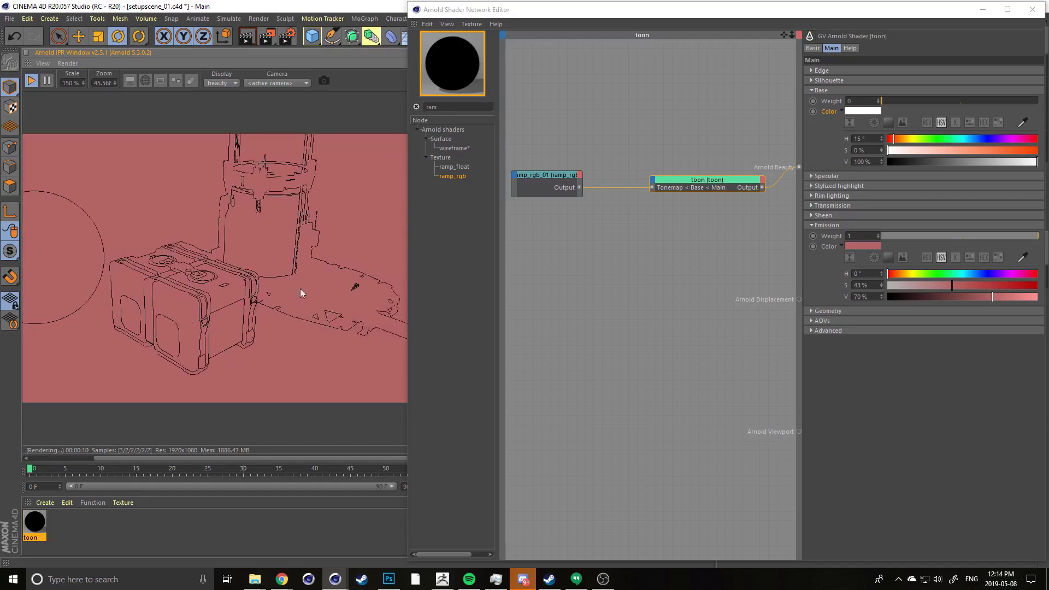
pyautogui.hscroll(-2, 241, 317)
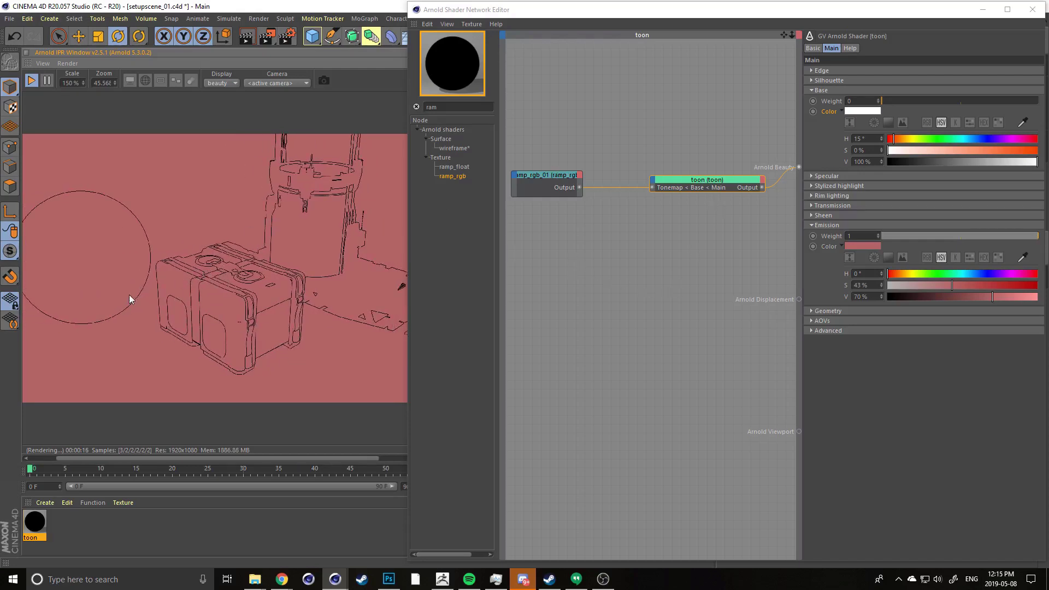
pyautogui.hscroll(-1, 177, 265)
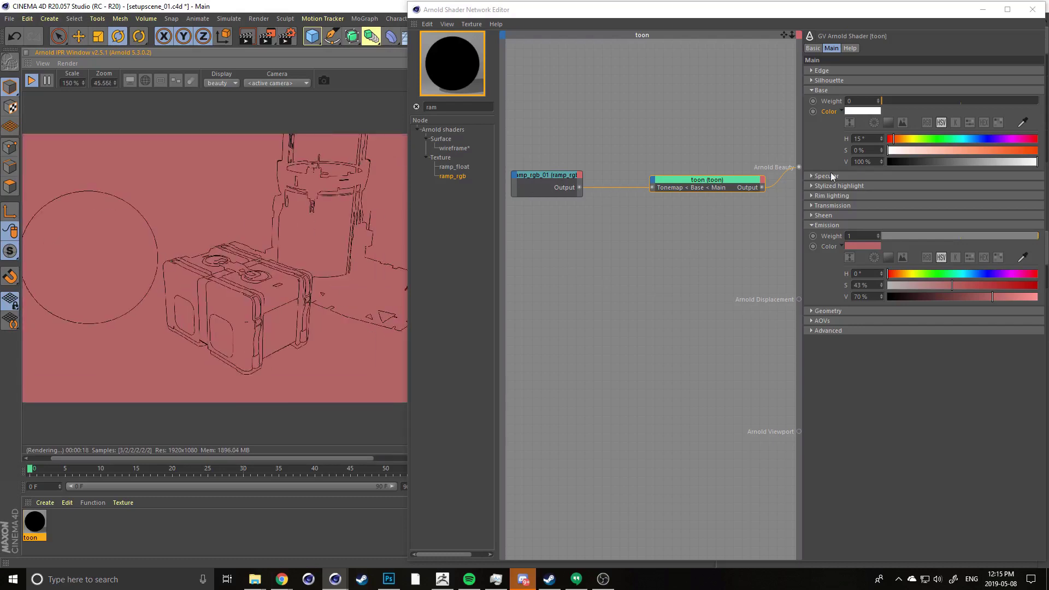
pyautogui.click(892, 101)
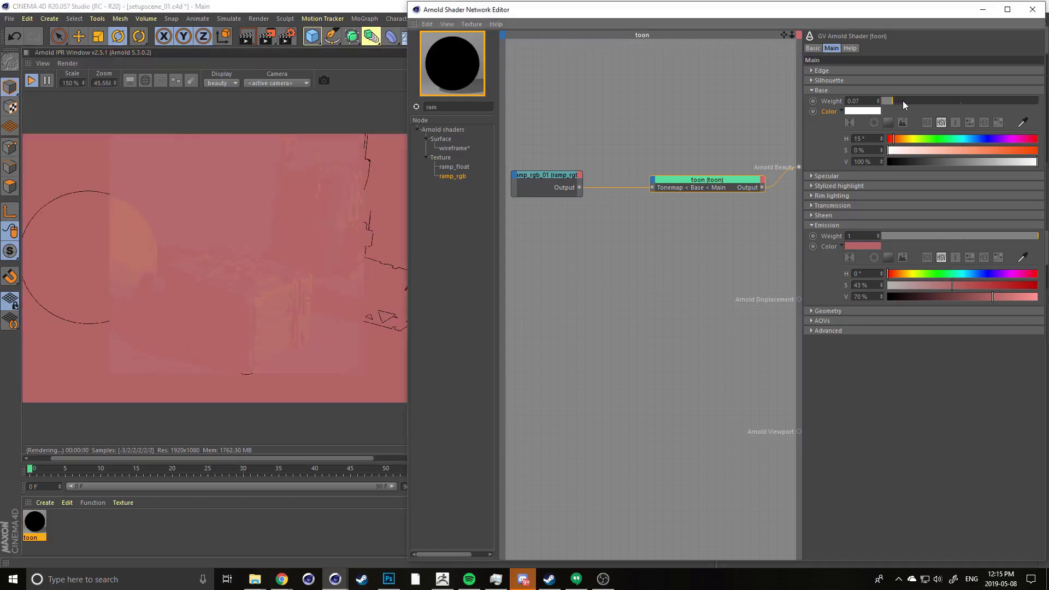
pyautogui.click(905, 100)
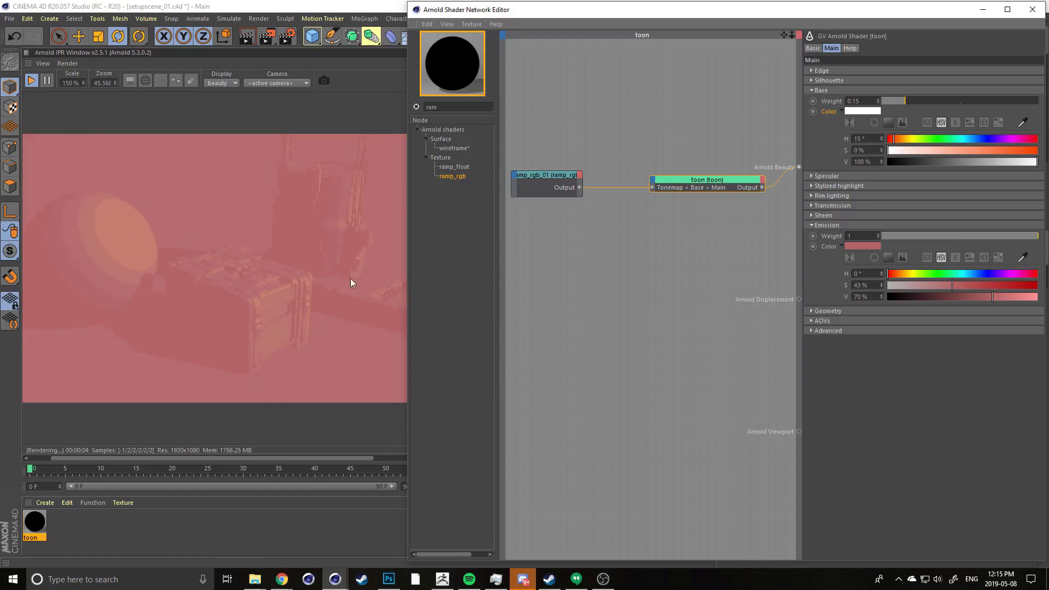
# Examine the contour lines in the render preview, then view the example render factorycompedbigger.png full-size in File Explorer and return to the shader network
pyautogui.scroll(-2, 137, 264)
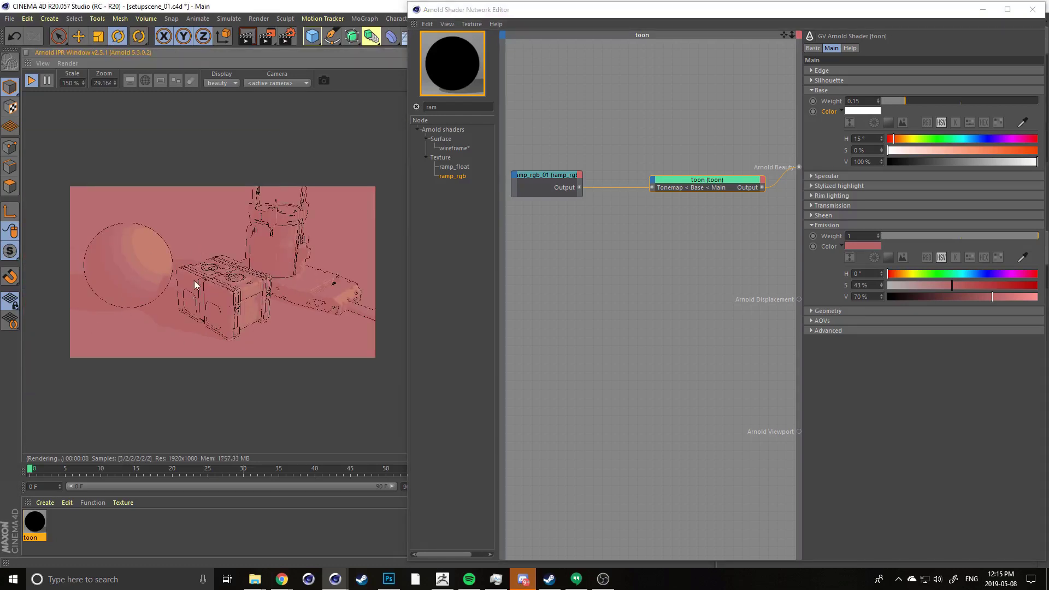
pyautogui.scroll(2, 153, 325)
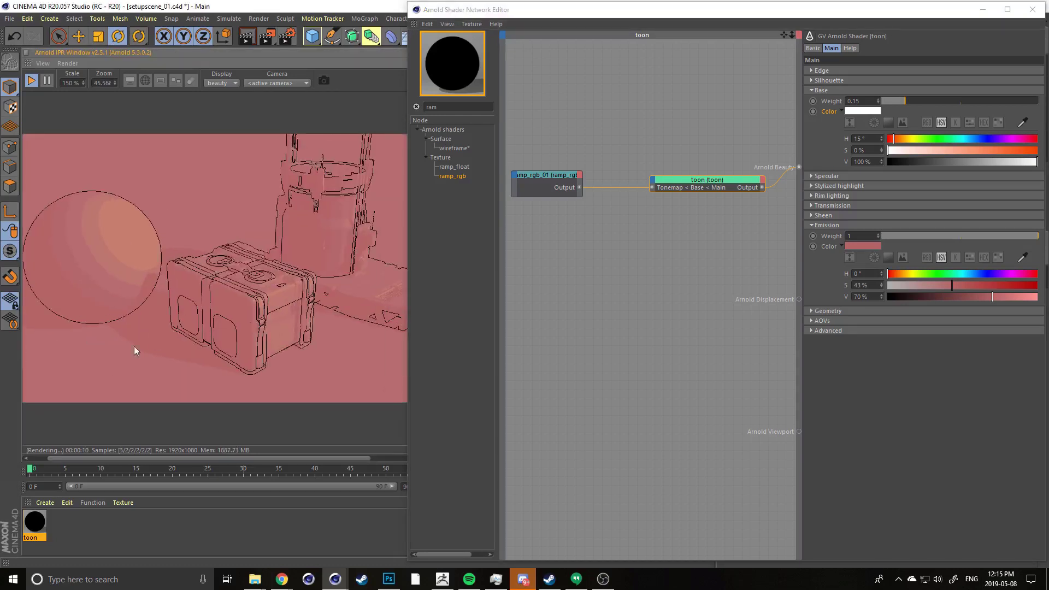
pyautogui.click(255, 579)
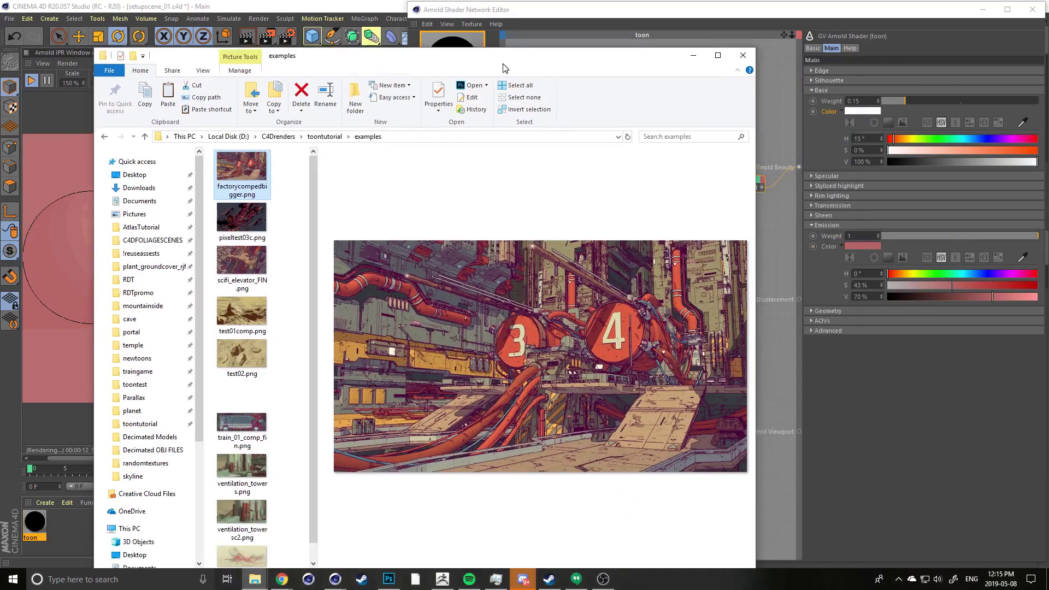
pyautogui.doubleClick(590, 23)
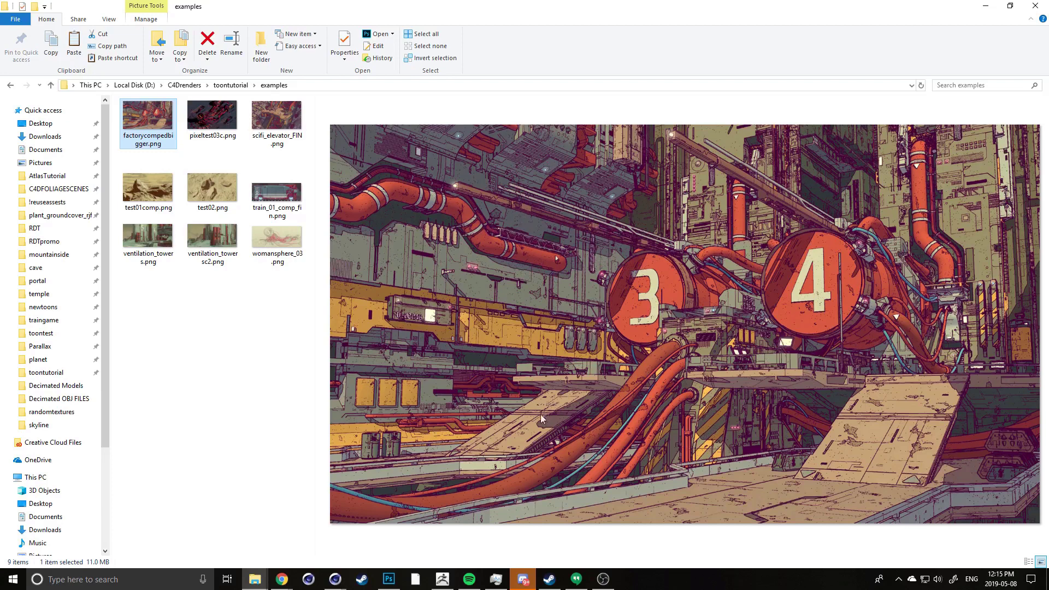
pyautogui.click(985, 5)
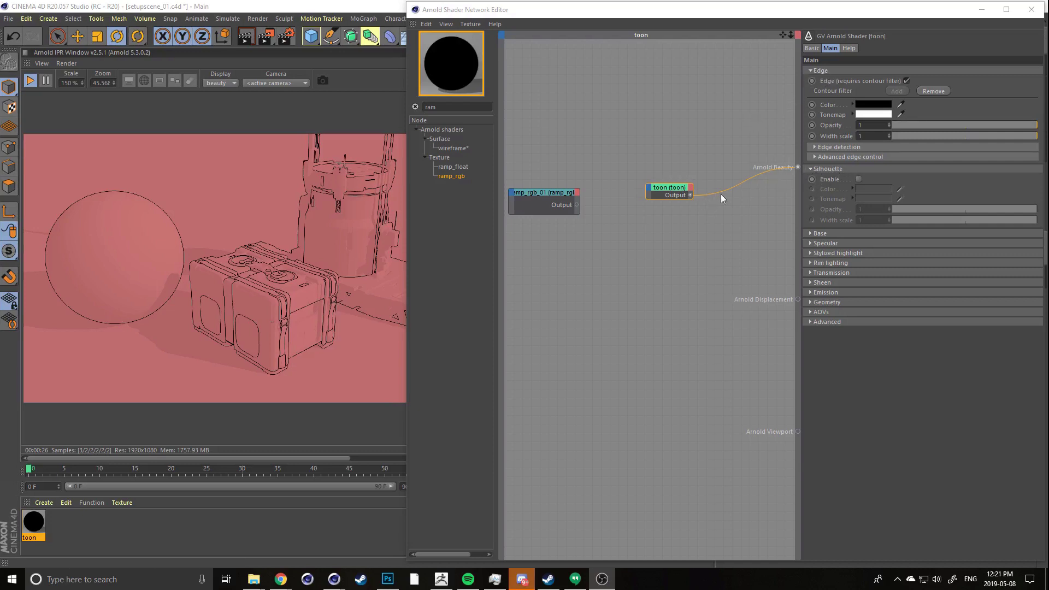
# Turn the toon shader's edge option off and back on, comparing the contour lines on the crate and sphere
pyautogui.moveTo(642, 193); pyautogui.dragTo(550, 223, button='middle')
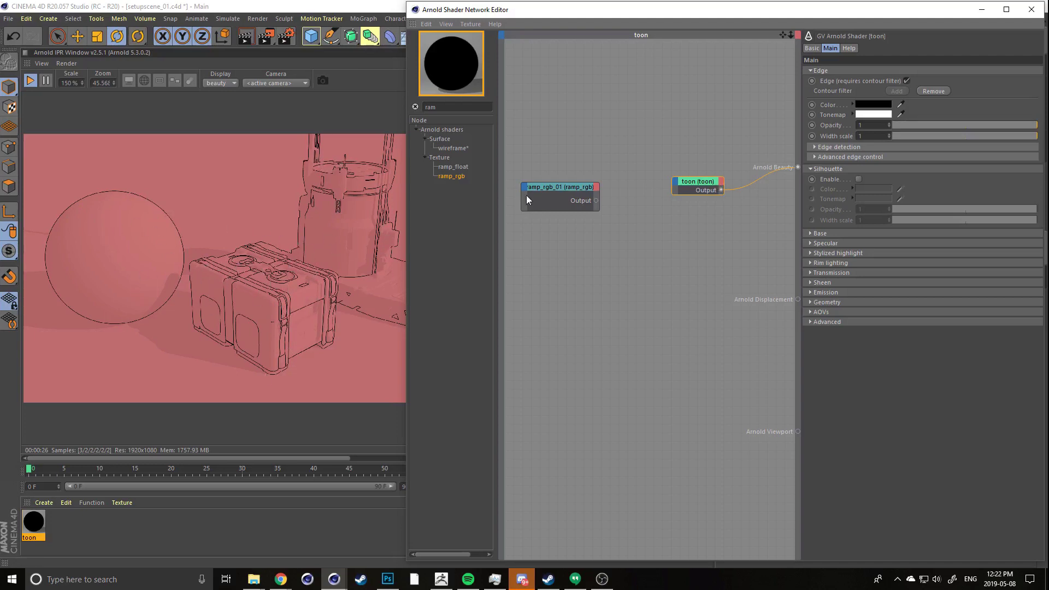
pyautogui.moveTo(693, 181); pyautogui.dragTo(673, 168)
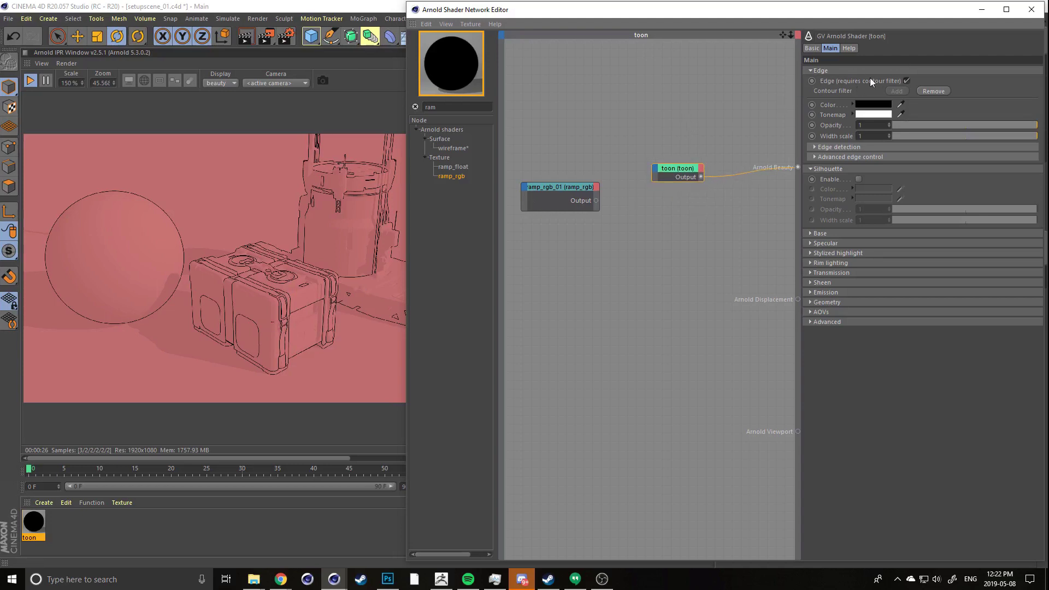
pyautogui.click(907, 81)
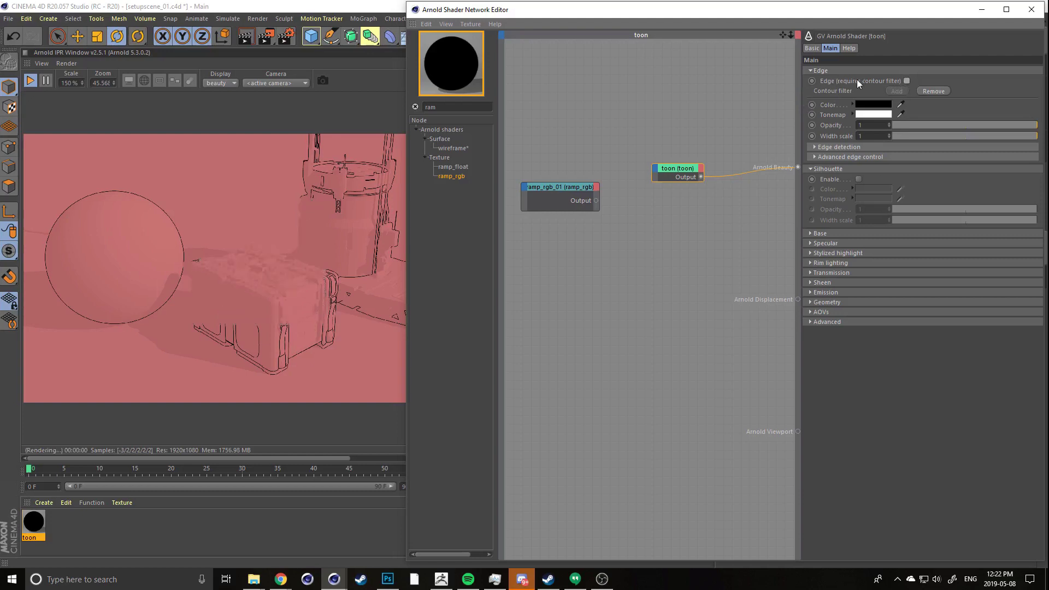
pyautogui.click(907, 80)
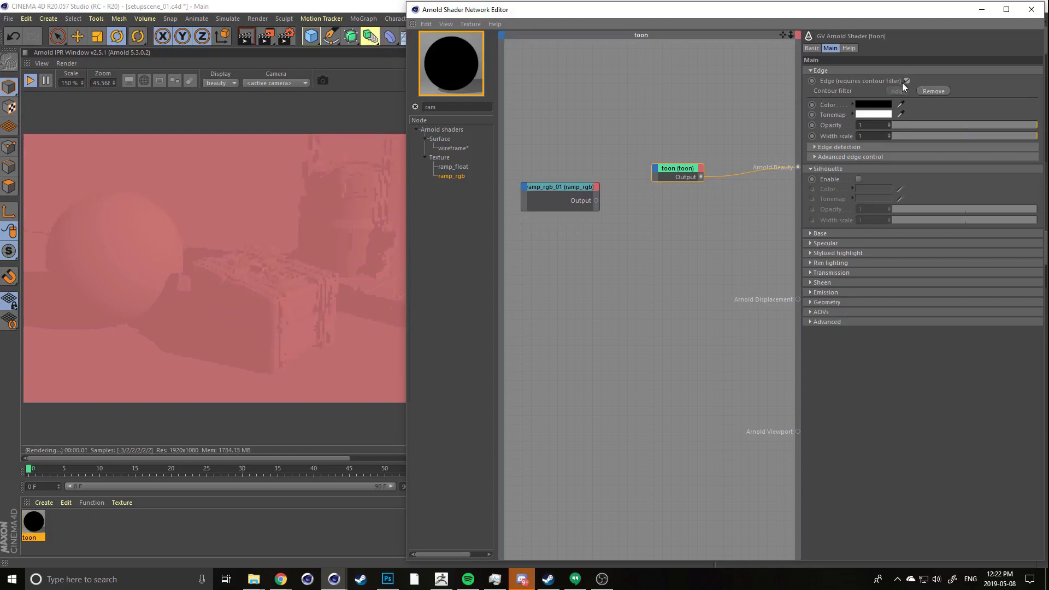
pyautogui.scroll(3, 180, 328)
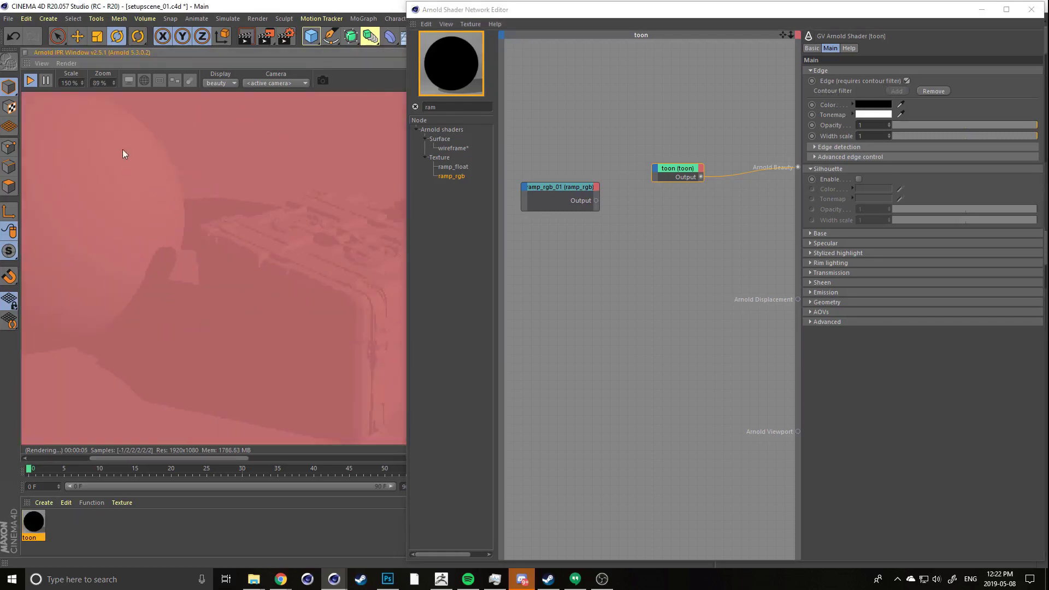
pyautogui.scroll(-2, 207, 167)
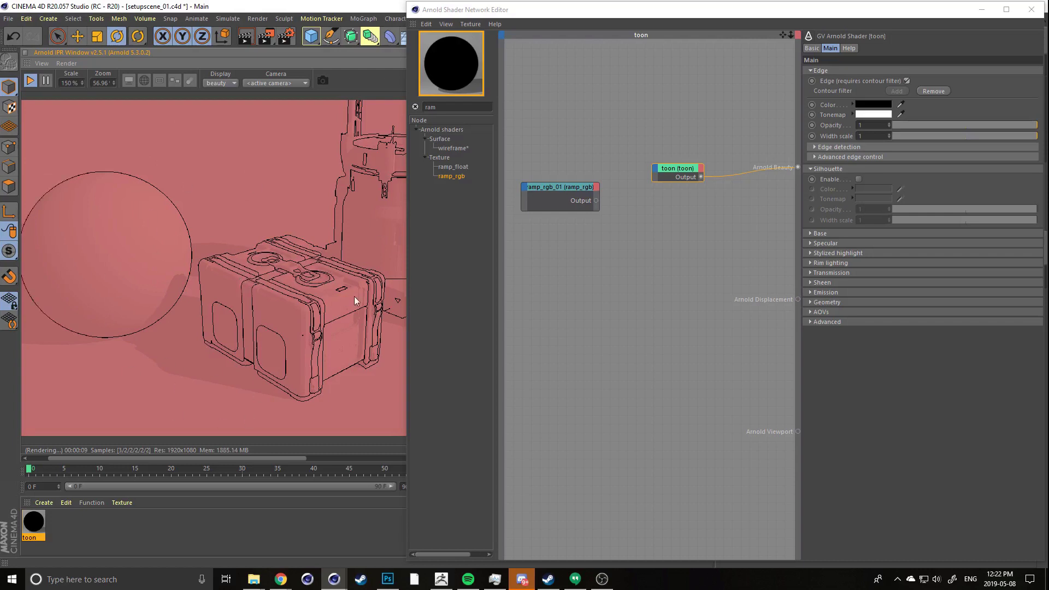
pyautogui.scroll(2, 235, 339)
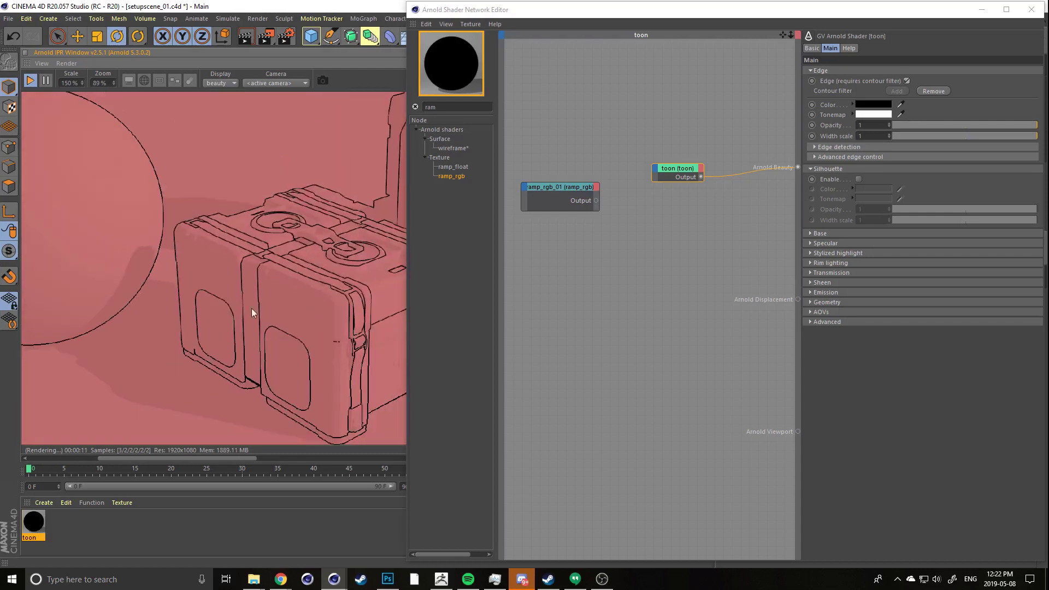
pyautogui.scroll(-1, 109, 240)
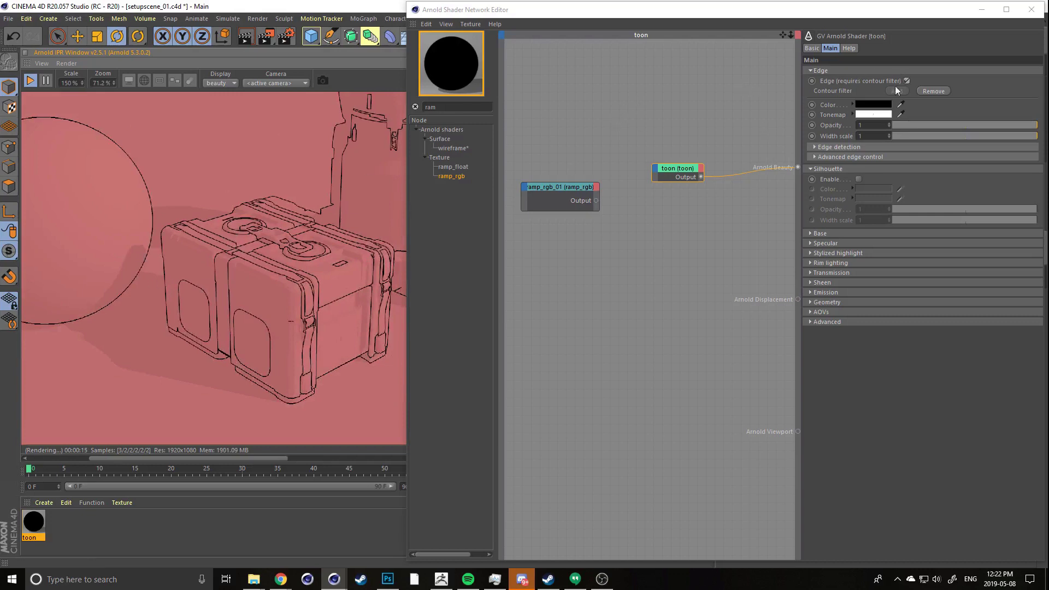
# Set the toon shader's edge color to a dark gold (H 44°, S 74%, V 53%)
pyautogui.click(853, 105)
pyautogui.click(916, 133)
pyautogui.click(970, 143)
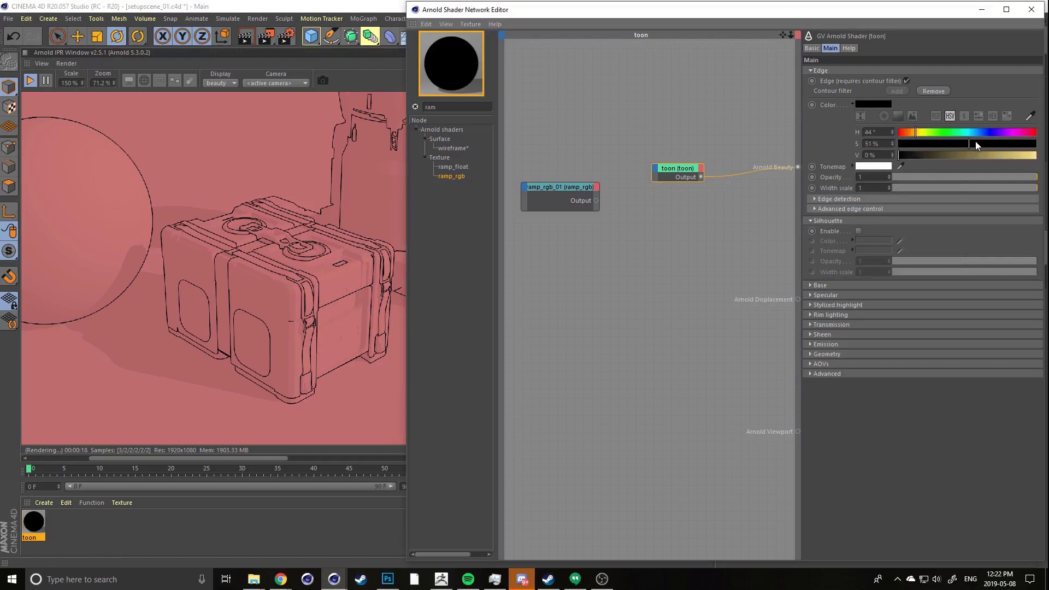
pyautogui.click(971, 155)
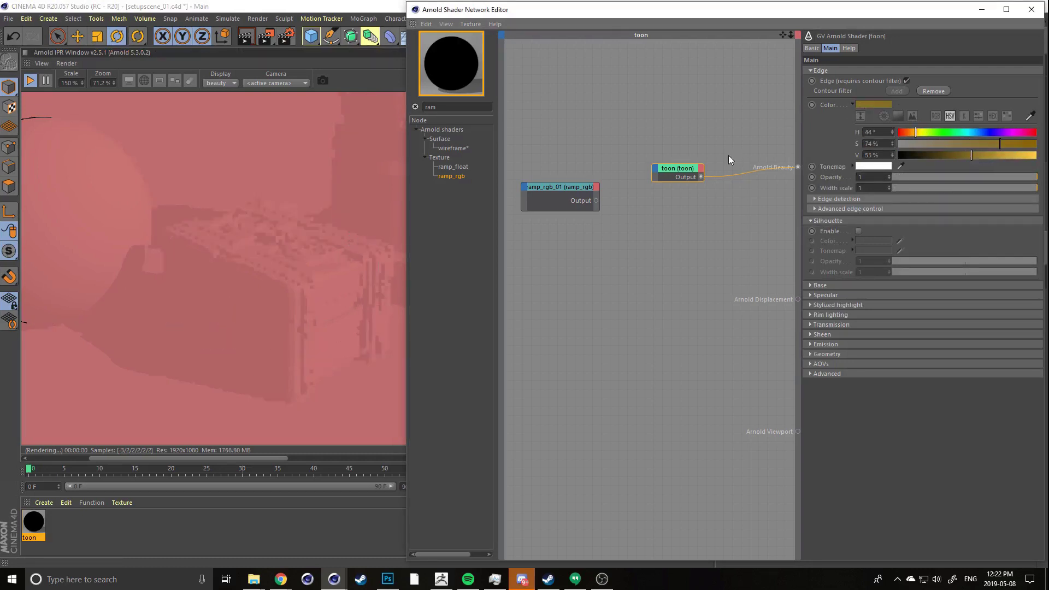
# Limit the preview to a render region around the crate, spanning about x 610-1141 and y 307-937
pyautogui.click(158, 81)
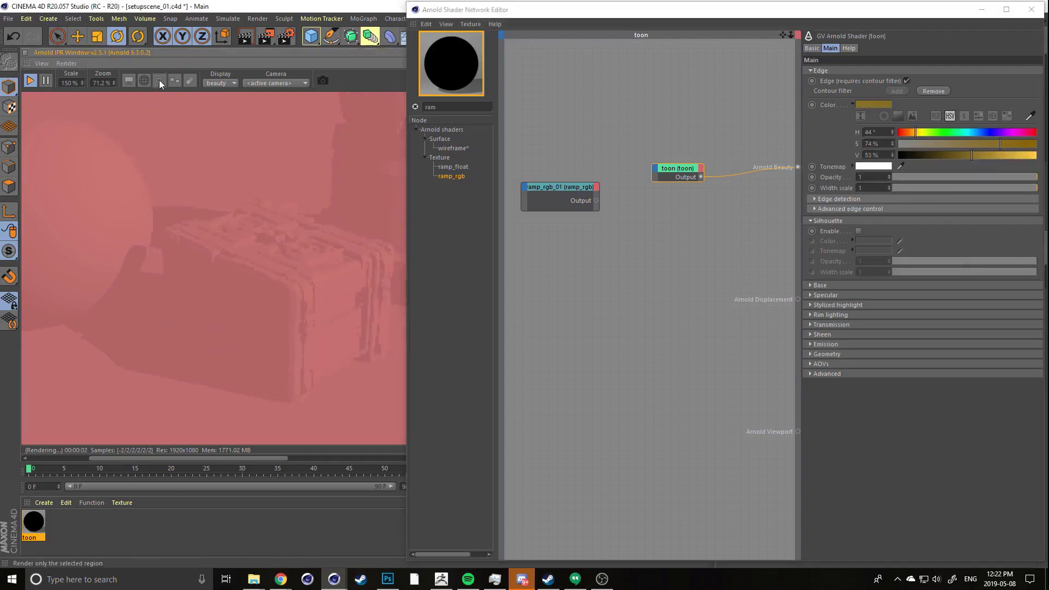
pyautogui.scroll(-5, 83, 190)
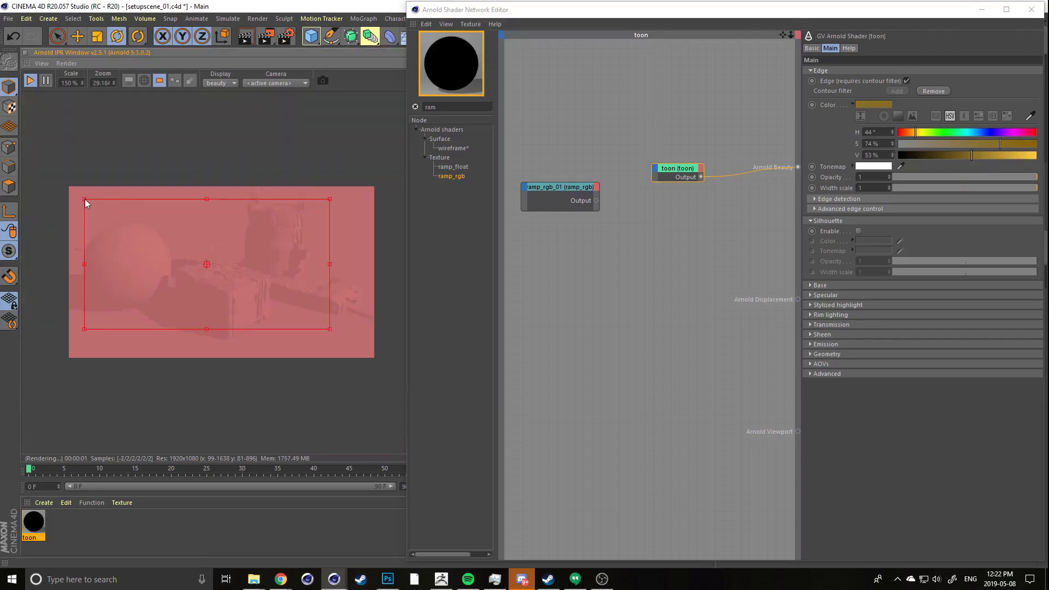
pyautogui.moveTo(84, 199); pyautogui.dragTo(166, 236)
pyautogui.moveTo(331, 330); pyautogui.dragTo(250, 338)
pyautogui.scroll(7, 205, 299)
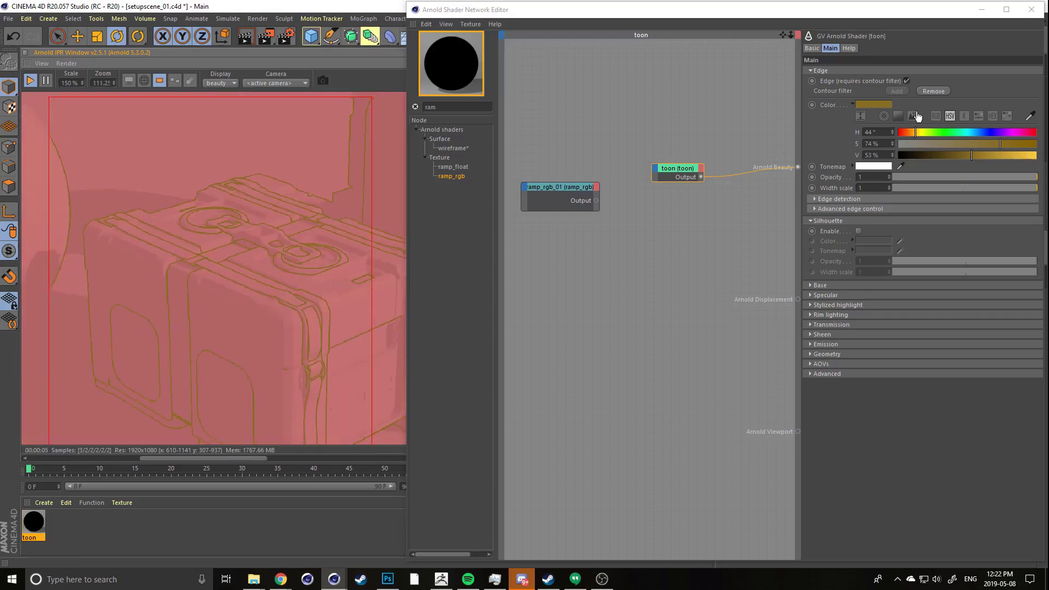
# Set the edge color's saturation to 89% and look over the edge tonemap and base color settings
pyautogui.click(1021, 144)
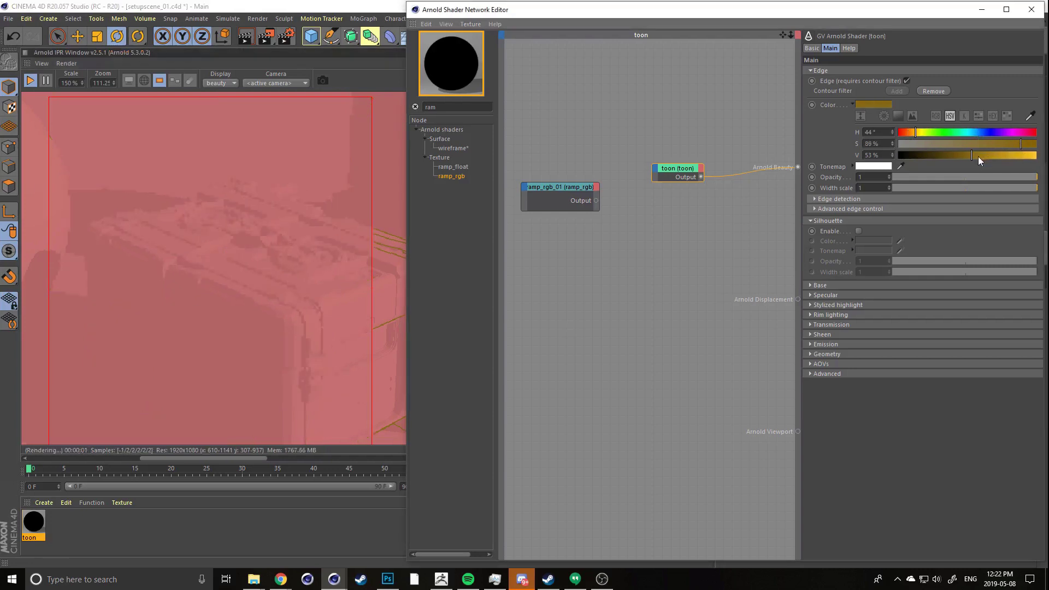
pyautogui.click(852, 105)
pyautogui.click(851, 112)
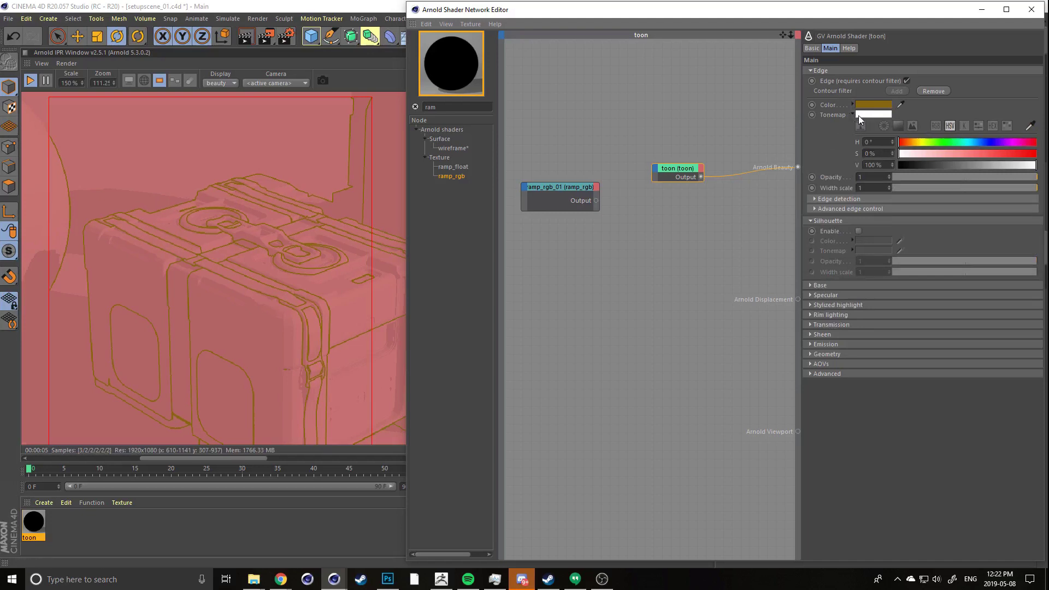
pyautogui.click(854, 114)
pyautogui.click(811, 233)
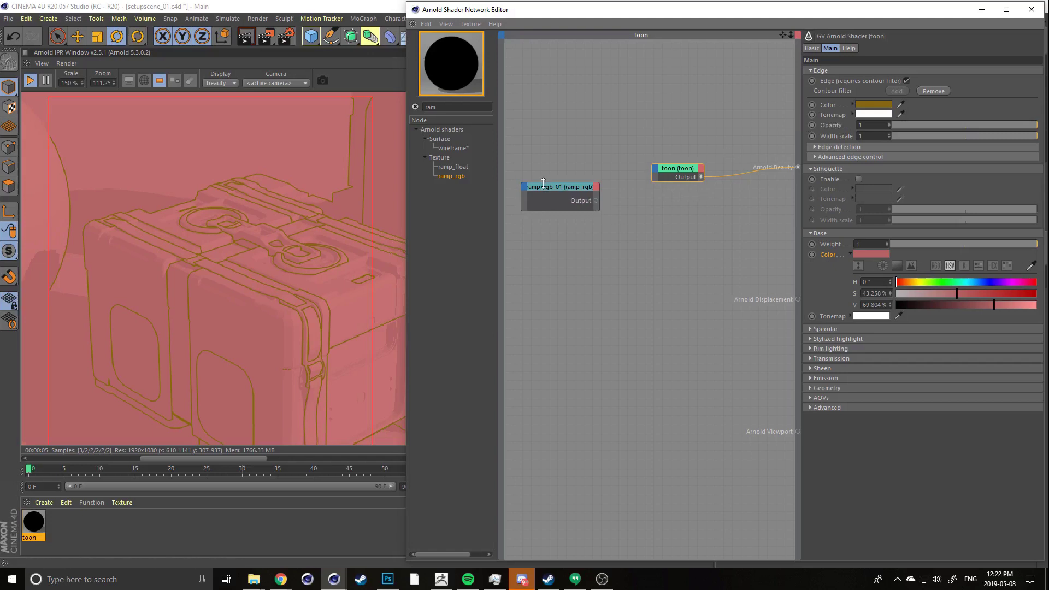
# Connect the ramp_rgb_01 output to the toon shader's edge tonemap input
pyautogui.moveTo(543, 185); pyautogui.dragTo(539, 164)
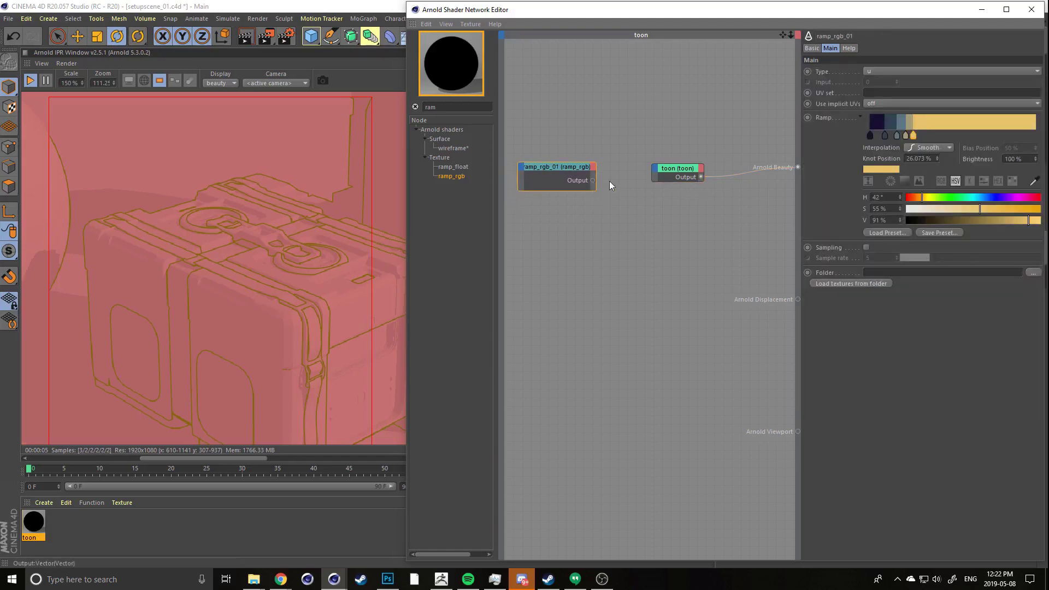
pyautogui.moveTo(655, 170); pyautogui.dragTo(656, 171)
pyautogui.moveTo(667, 177)
pyautogui.moveTo(704, 177)
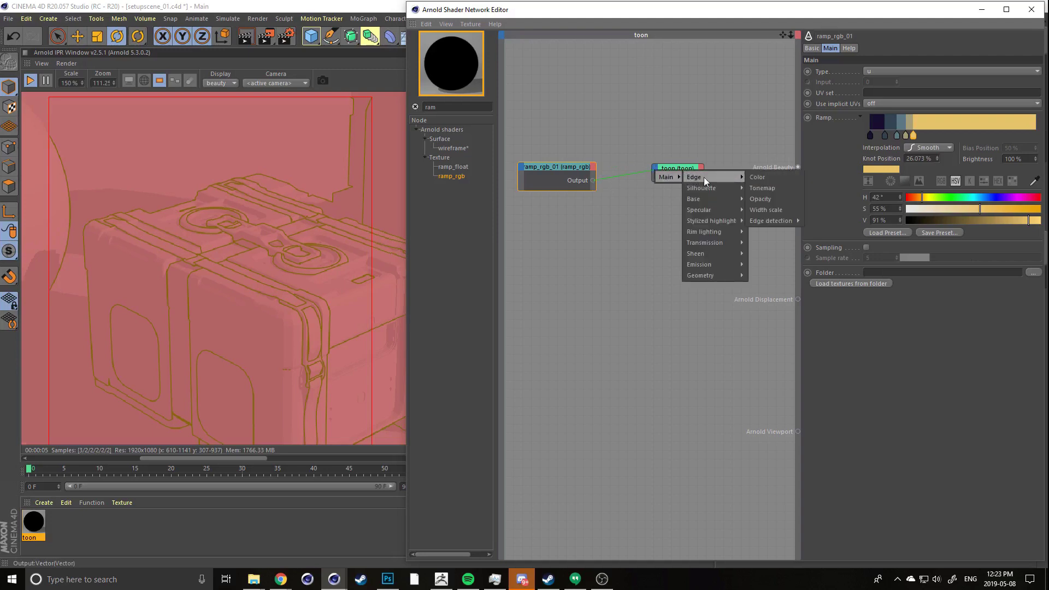
pyautogui.click(772, 189)
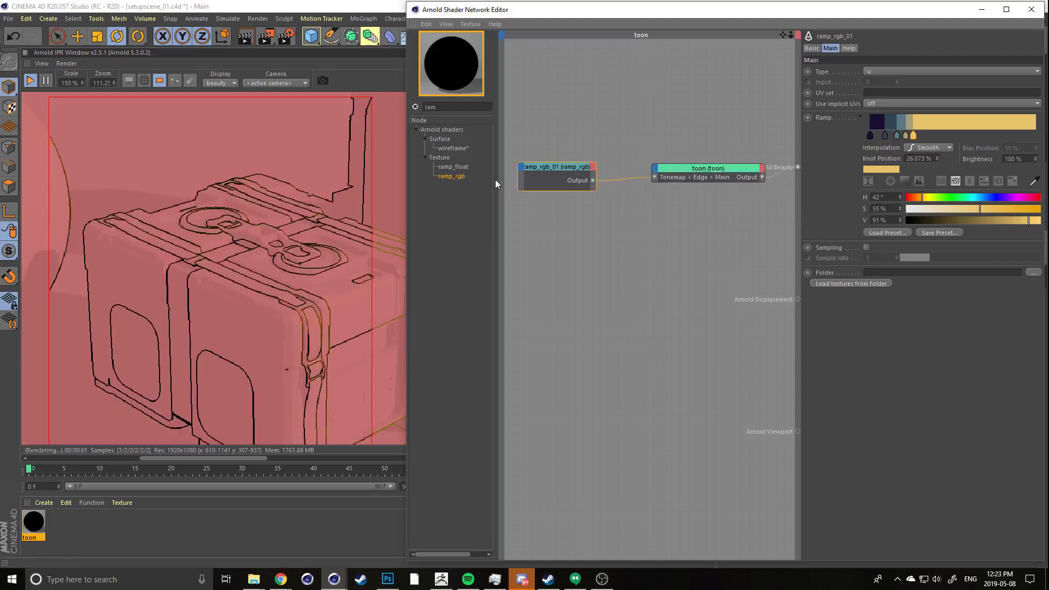
# Widen the render region to x 610-1278 so it covers the crate's far side
pyautogui.scroll(-3, 328, 334)
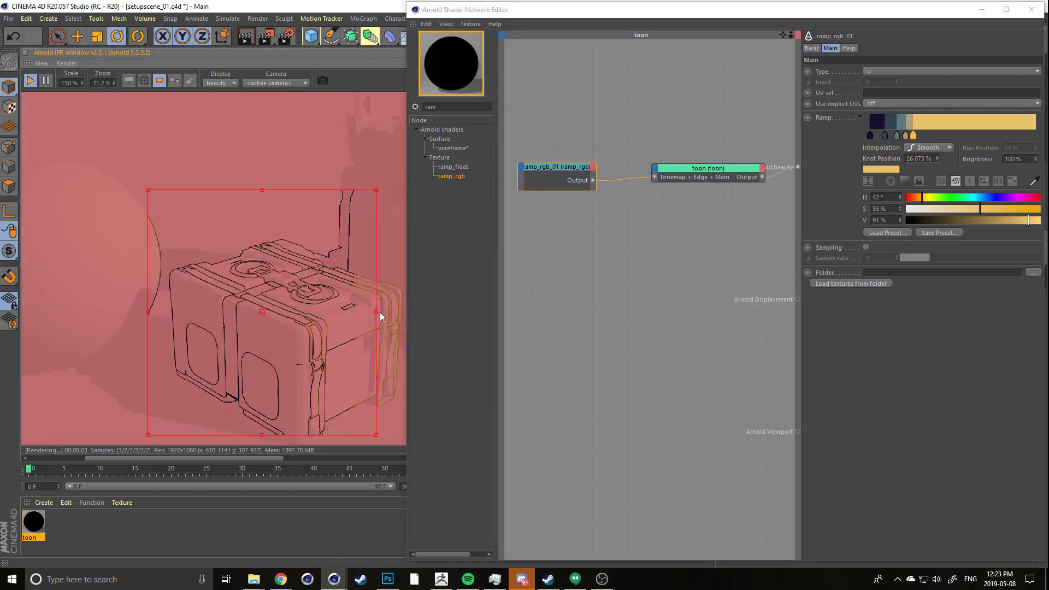
pyautogui.scroll(1, 322, 327)
pyautogui.moveTo(295, 335); pyautogui.dragTo(237, 318, button='middle')
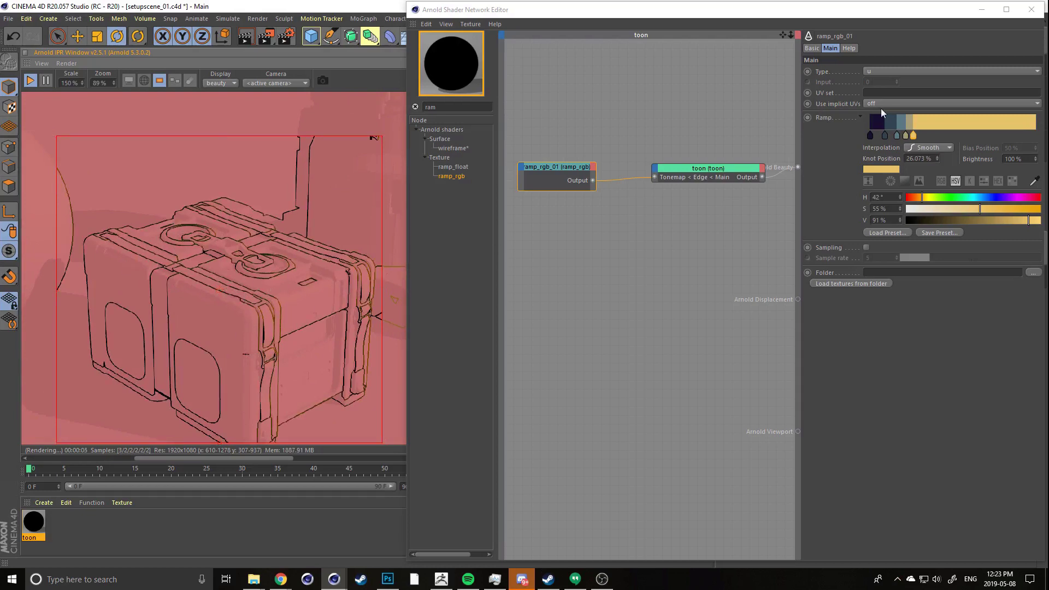
# Set the toon shader's edge color to white (S 0%, V 100%)
pyautogui.click(709, 174)
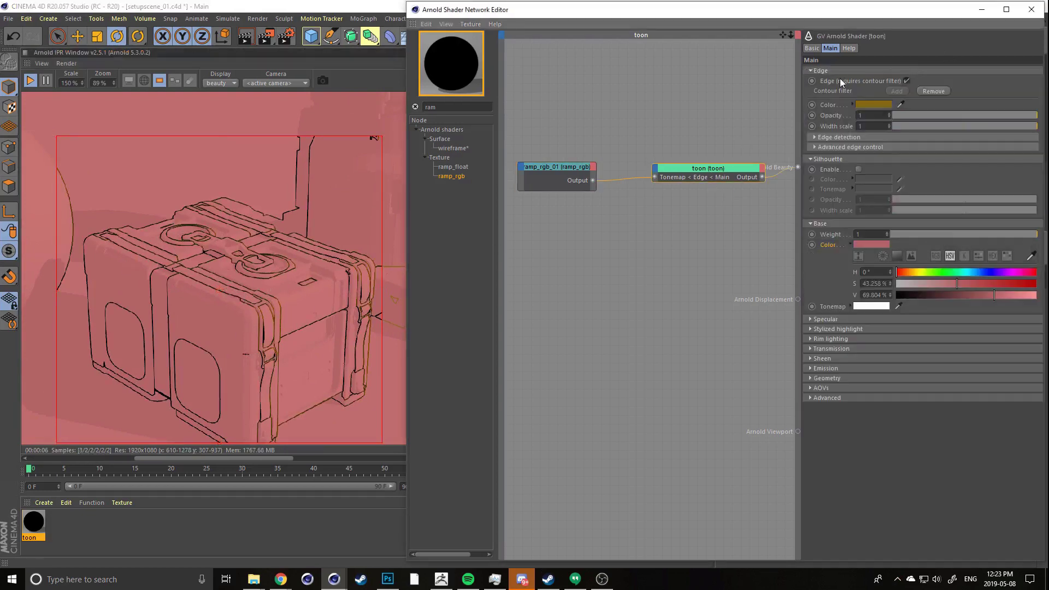
pyautogui.click(875, 104)
pyautogui.moveTo(836, 113); pyautogui.dragTo(803, 113)
pyautogui.click(977, 124)
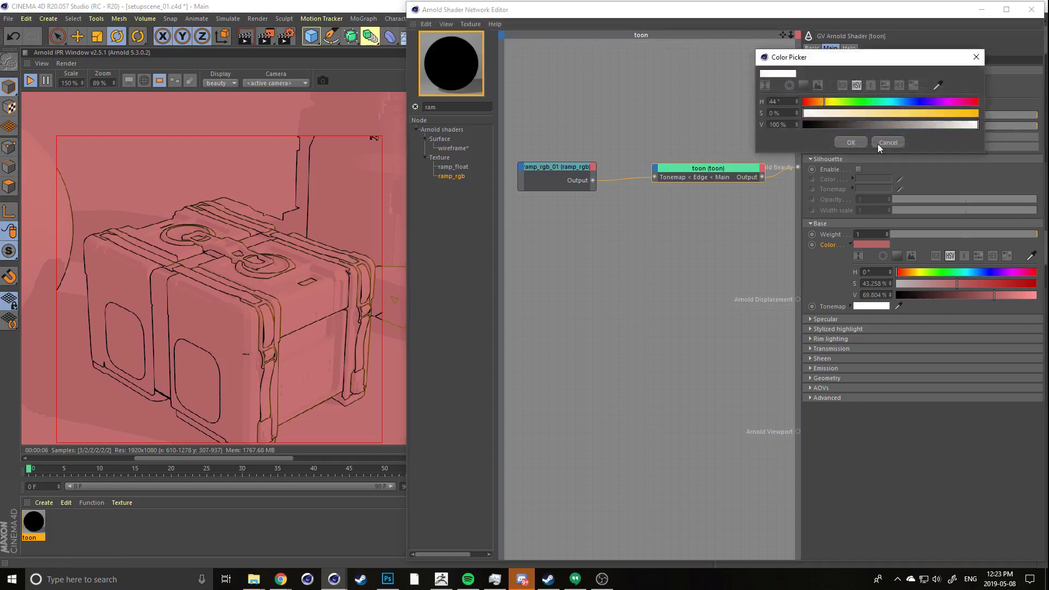
pyautogui.click(851, 142)
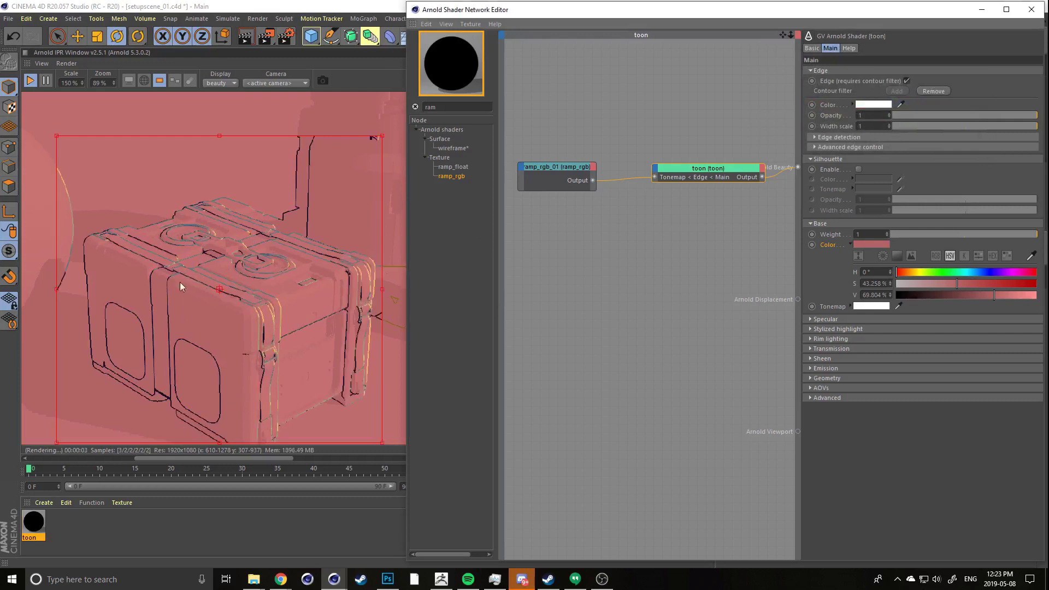
pyautogui.click(281, 214)
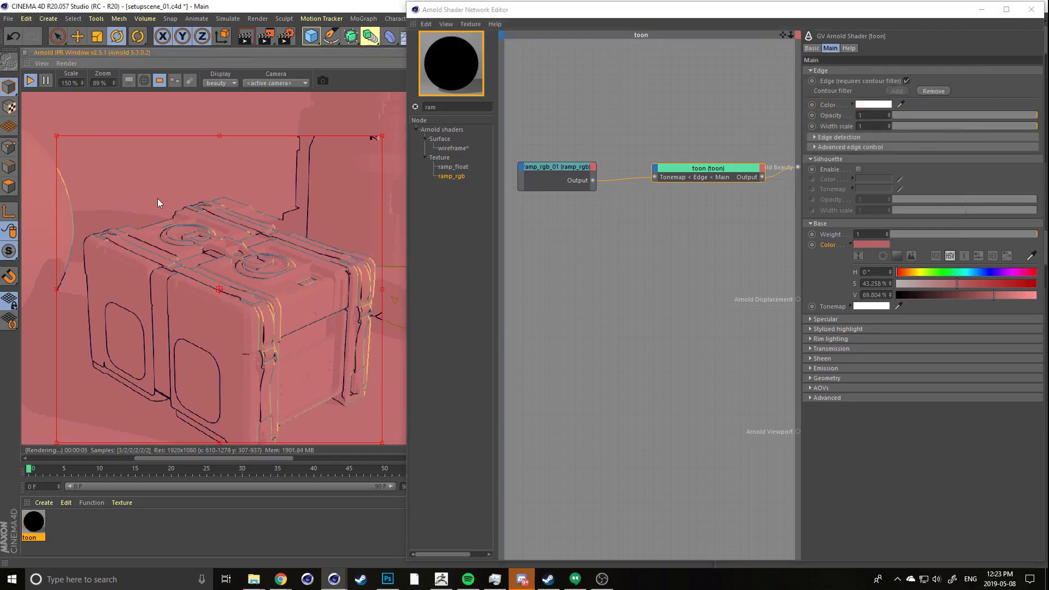
# Move the render region over the sphere and inspect the ramp colors along its contour line
pyautogui.moveTo(117, 218); pyautogui.dragTo(365, 251, button='middle')
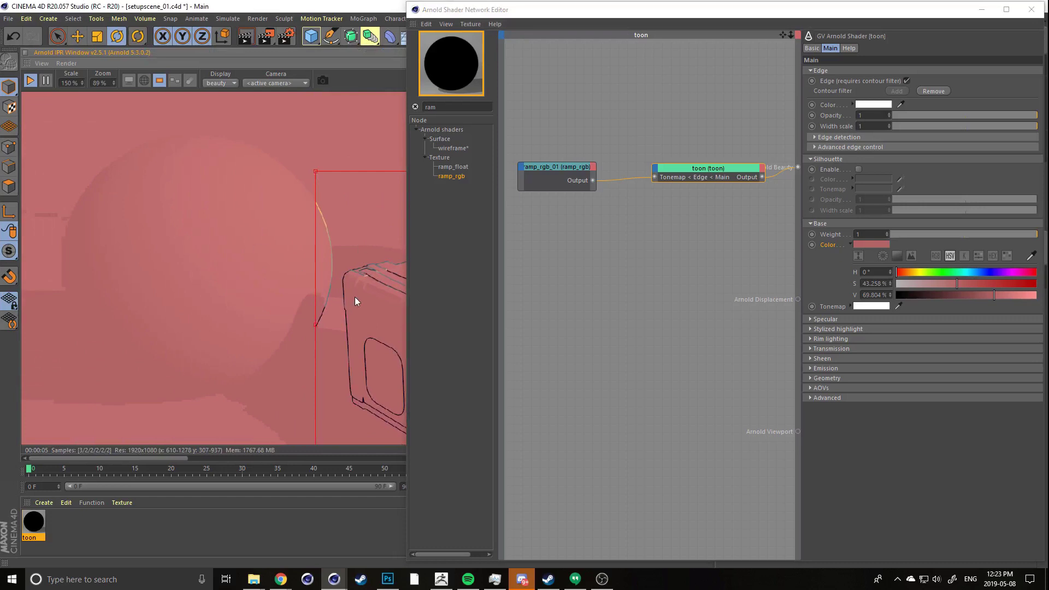
pyautogui.scroll(-3, 355, 301)
pyautogui.moveTo(309, 300); pyautogui.dragTo(139, 253)
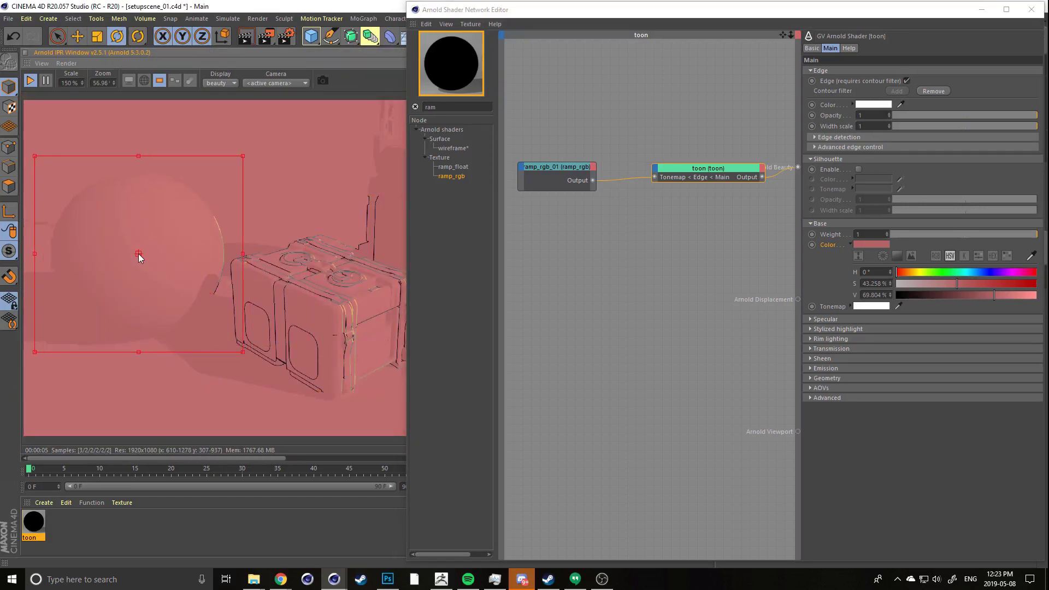
pyautogui.scroll(4, 109, 233)
pyautogui.moveTo(105, 229); pyautogui.dragTo(164, 203, button='middle')
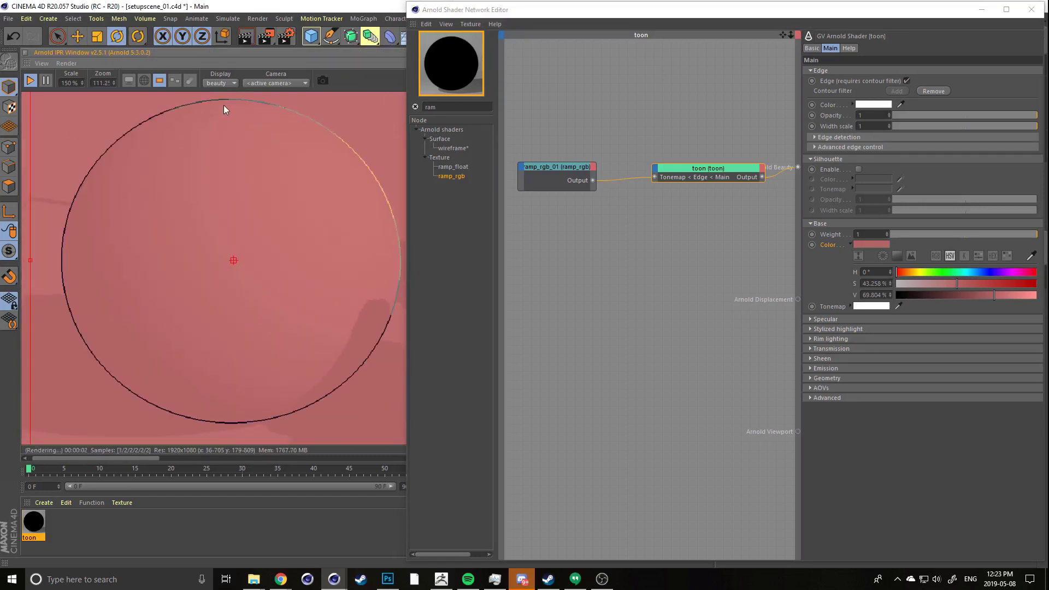
pyautogui.moveTo(343, 150); pyautogui.dragTo(215, 203, button='middle')
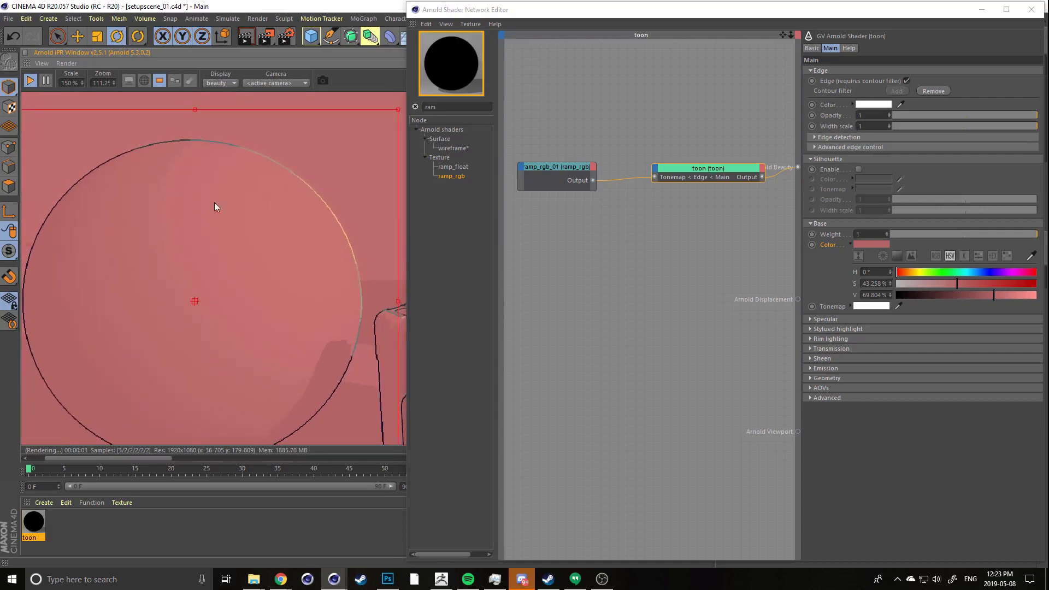
pyautogui.scroll(2, 215, 183)
pyautogui.scroll(-3, 215, 182)
pyautogui.click(739, 269)
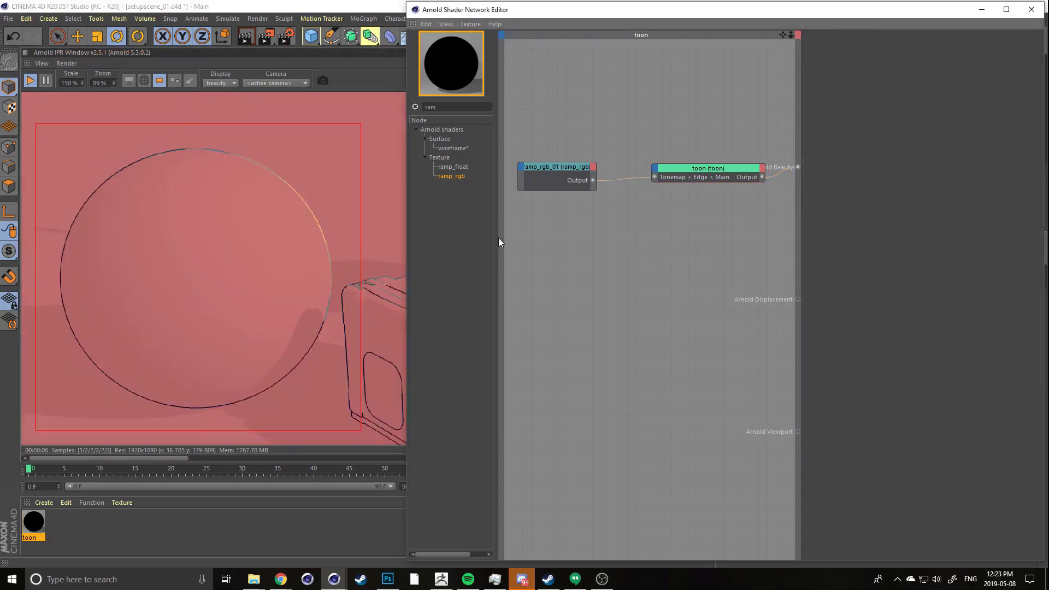
# Move the render region from the sphere onto the crate and center the crate in the IPR view
pyautogui.moveTo(206, 290); pyautogui.dragTo(101, 266, button='middle')
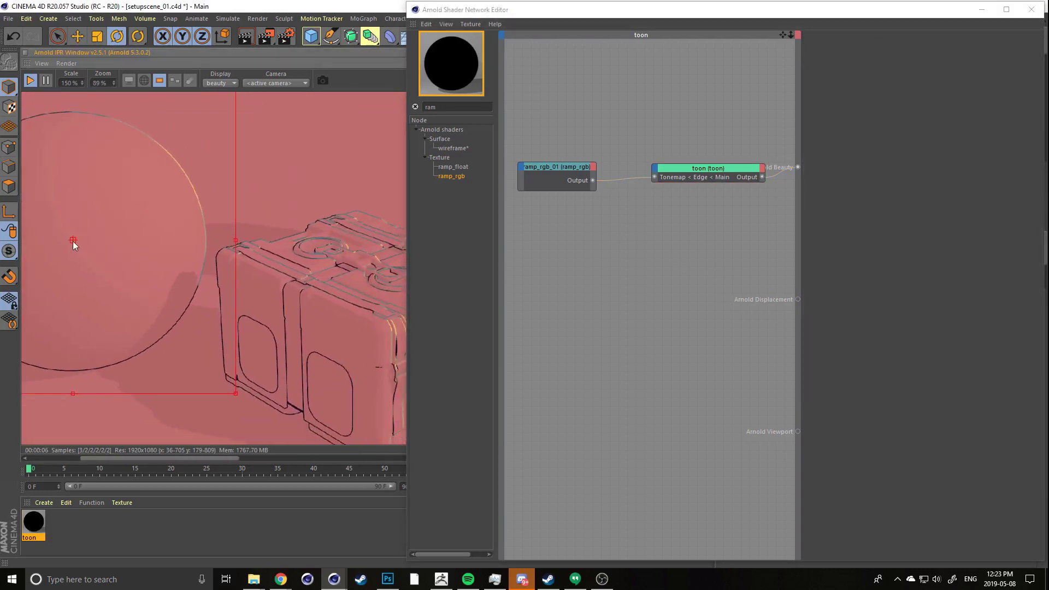
pyautogui.moveTo(73, 241); pyautogui.dragTo(353, 312)
pyautogui.moveTo(353, 312); pyautogui.dragTo(131, 246, button='middle')
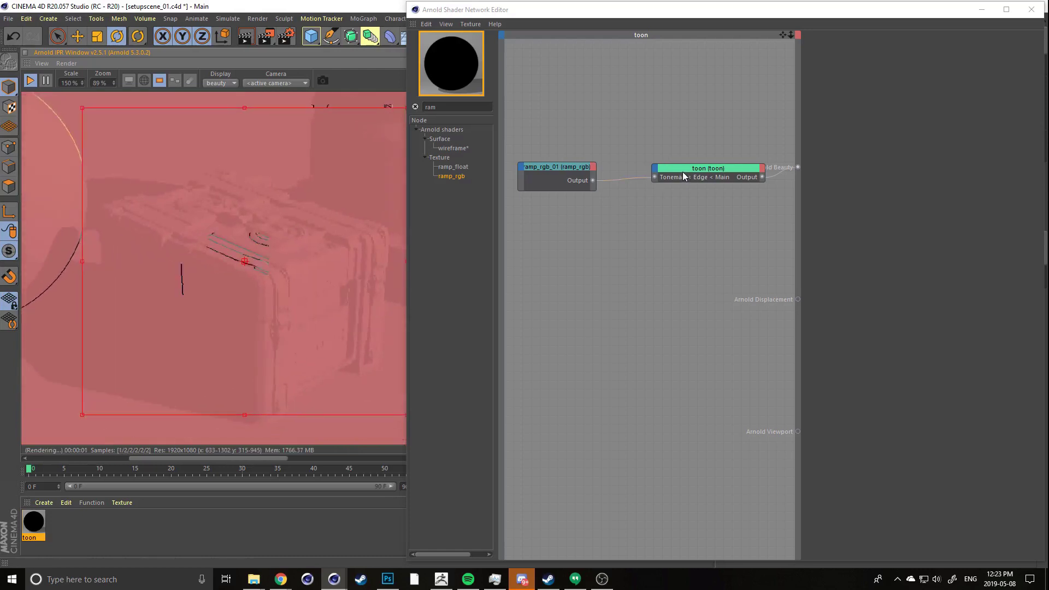
# Lower the toon shader's edge opacity to 0.37 and down to 0, checking the crate's contour lines
pyautogui.click(683, 171)
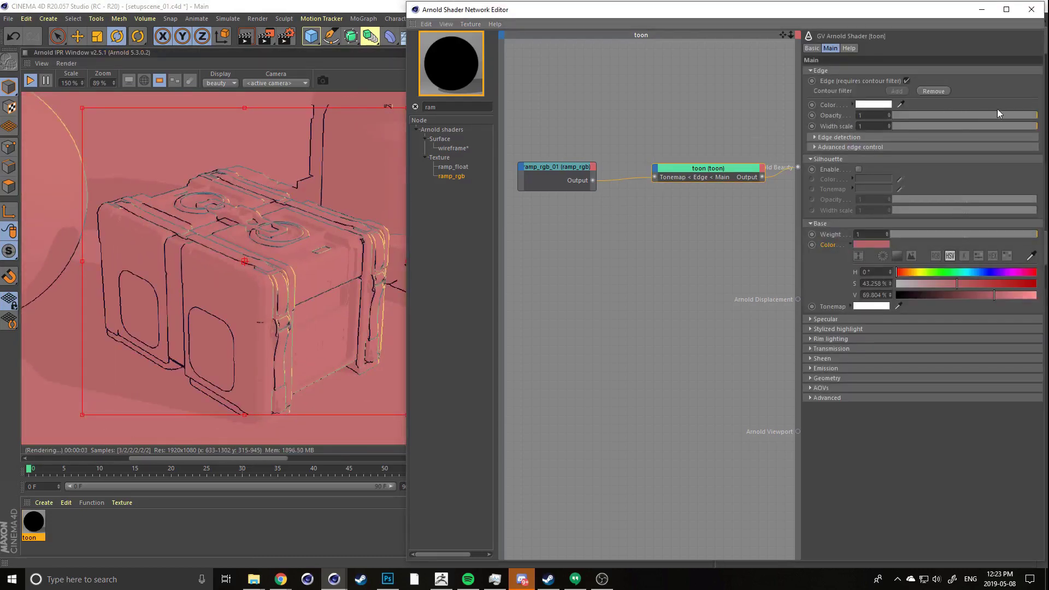
pyautogui.moveTo(999, 116); pyautogui.dragTo(946, 114)
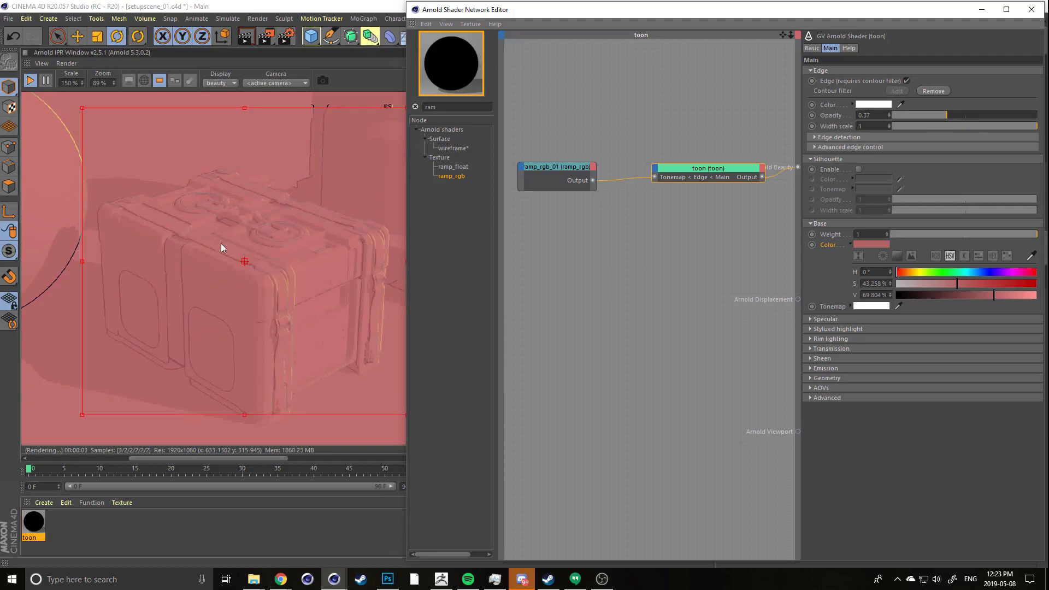
pyautogui.scroll(5, 225, 306)
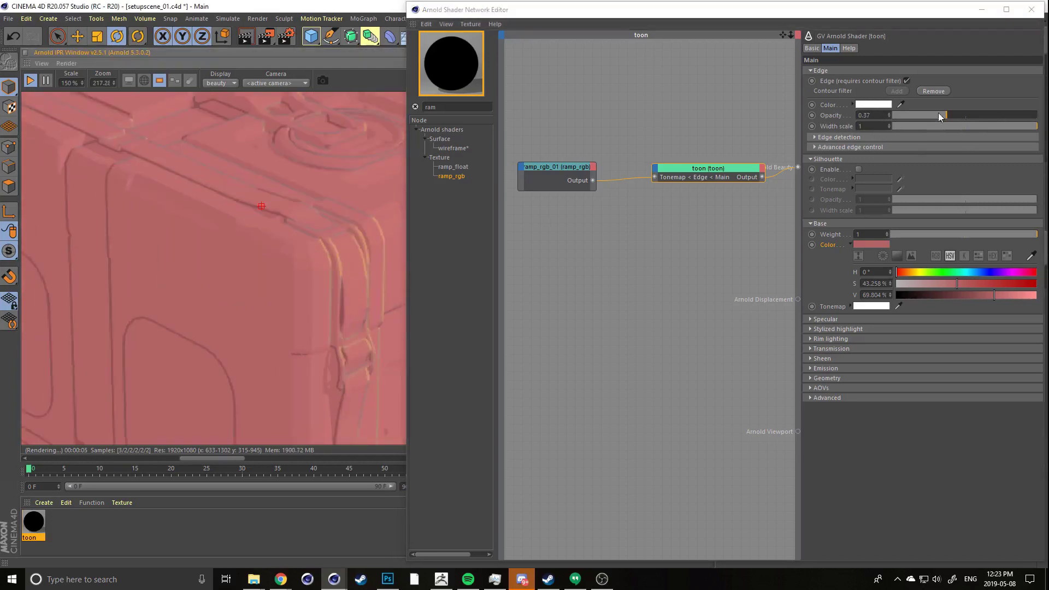
pyautogui.moveTo(897, 116); pyautogui.dragTo(893, 116)
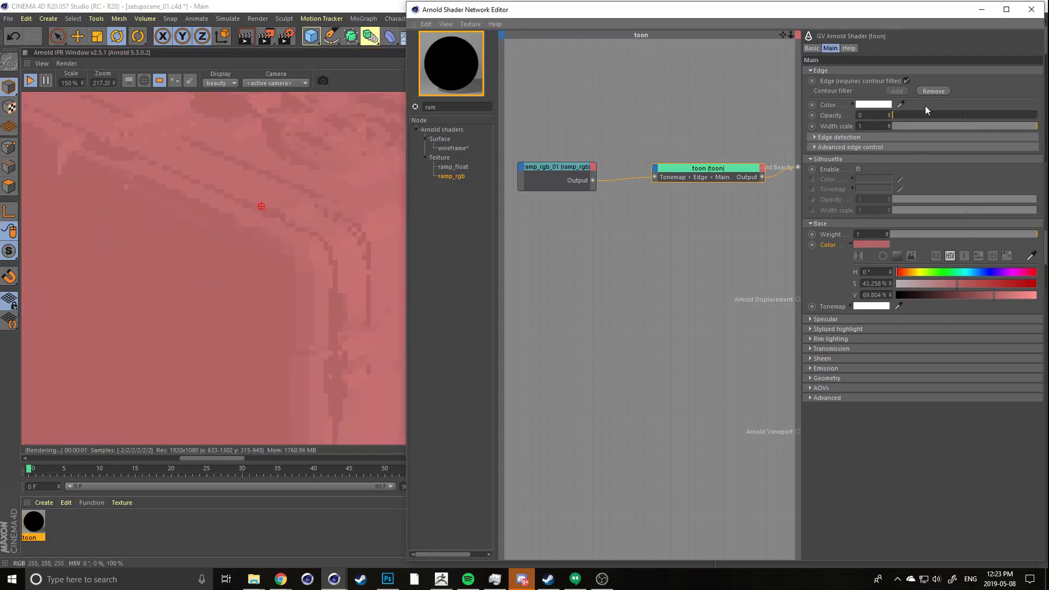
pyautogui.scroll(-3, 261, 224)
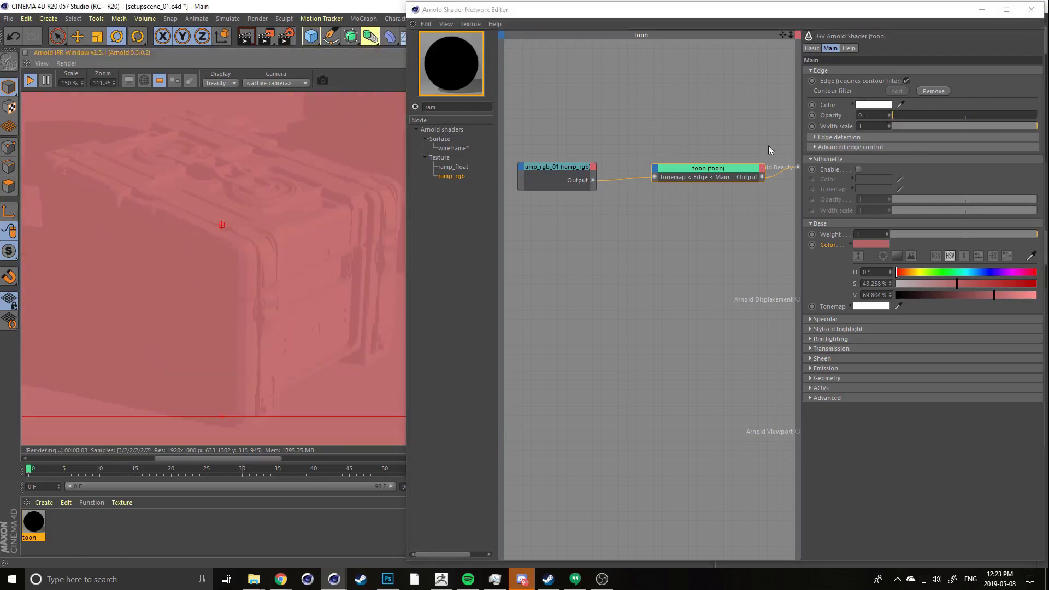
# Restore the toon shader's edge opacity to 1
pyautogui.click(563, 169)
pyautogui.click(722, 177)
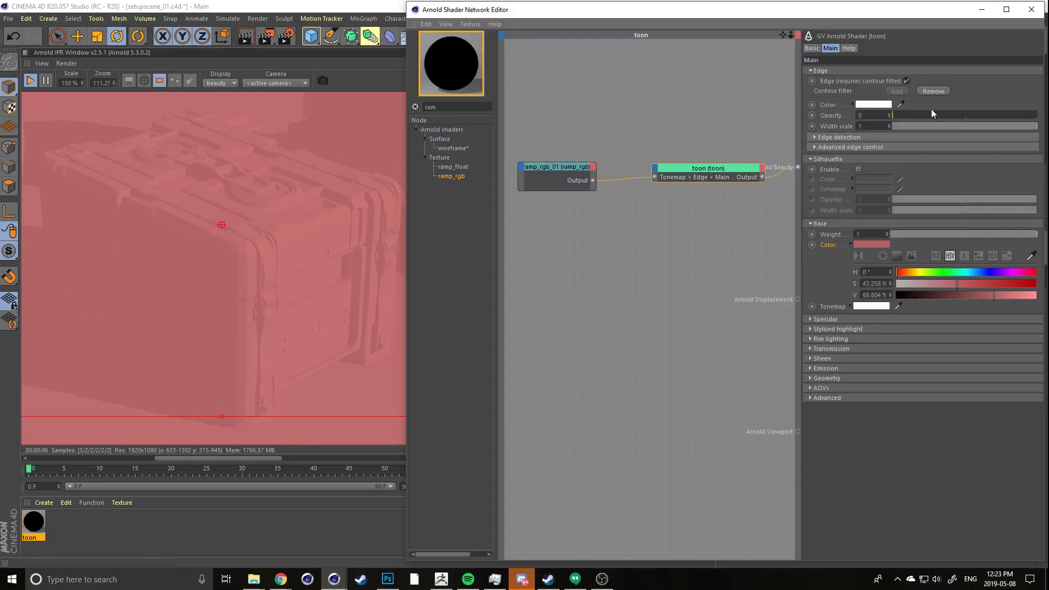
pyautogui.moveTo(931, 114); pyautogui.dragTo(994, 115)
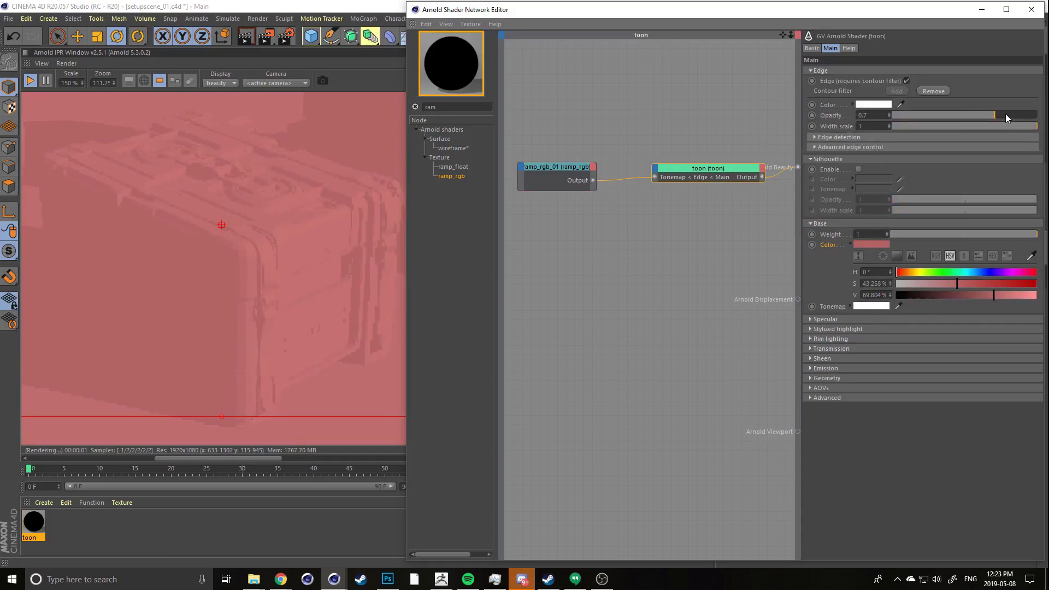
pyautogui.moveTo(1002, 116); pyautogui.dragTo(1037, 117)
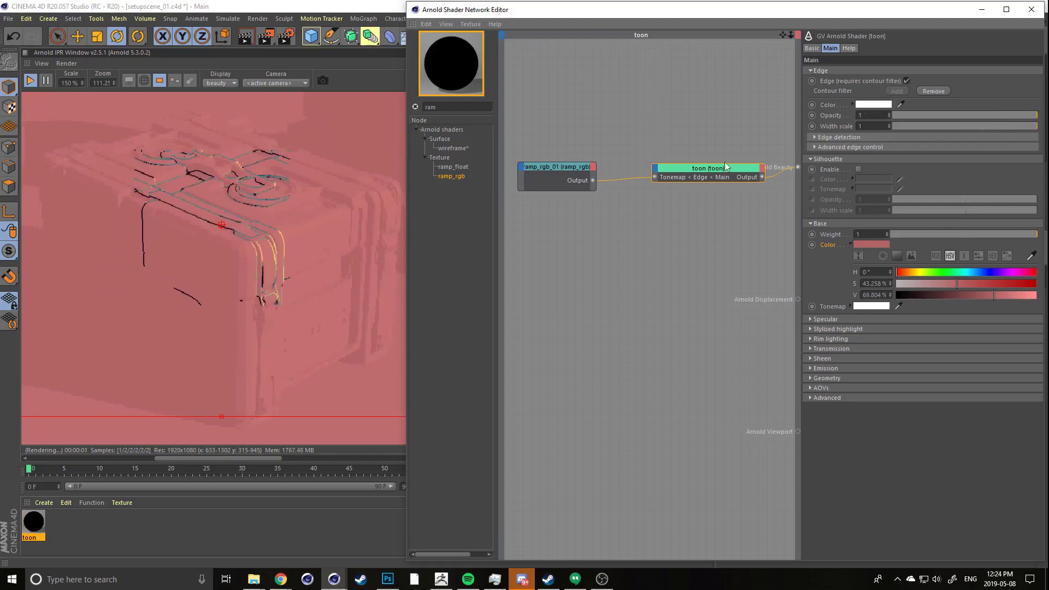
# Try edge width scales of 0.39 and 0.1 on the toon shader and inspect the crate's contour lines up close
pyautogui.scroll(-1, 740, 155)
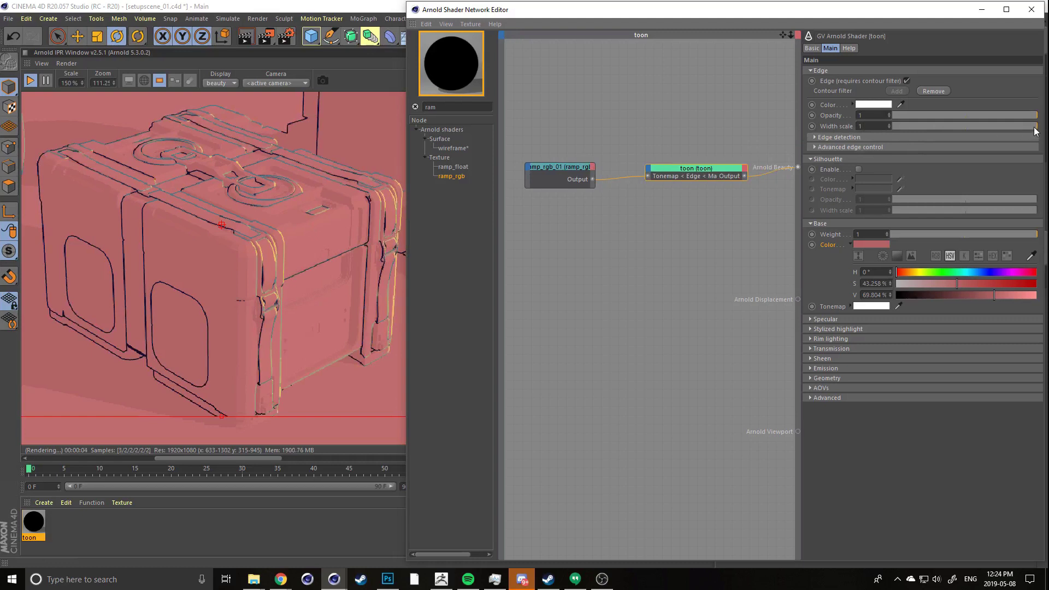
pyautogui.moveTo(1036, 130); pyautogui.dragTo(950, 127)
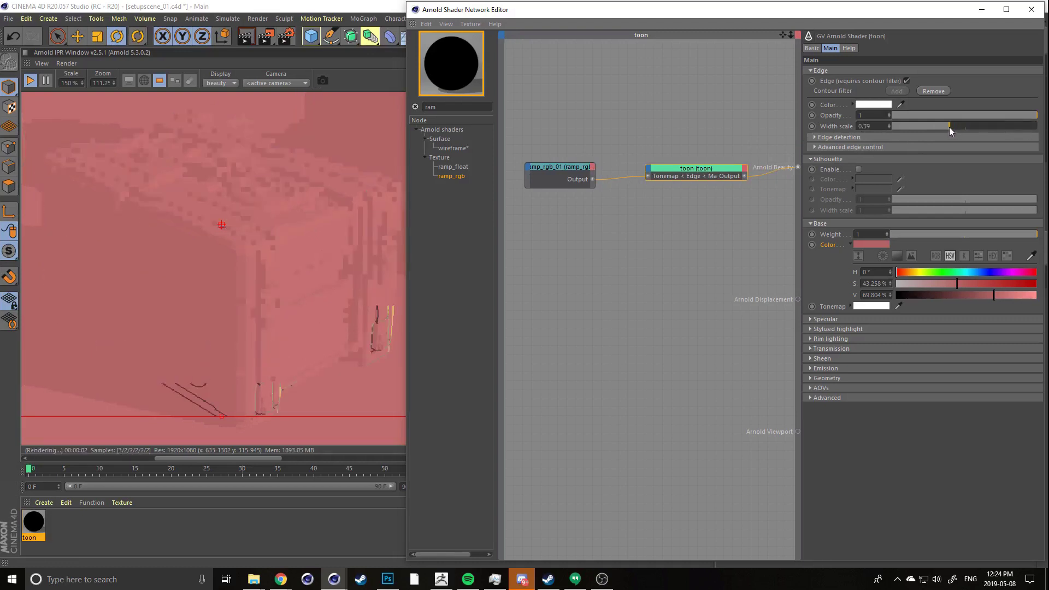
pyautogui.scroll(1, 253, 235)
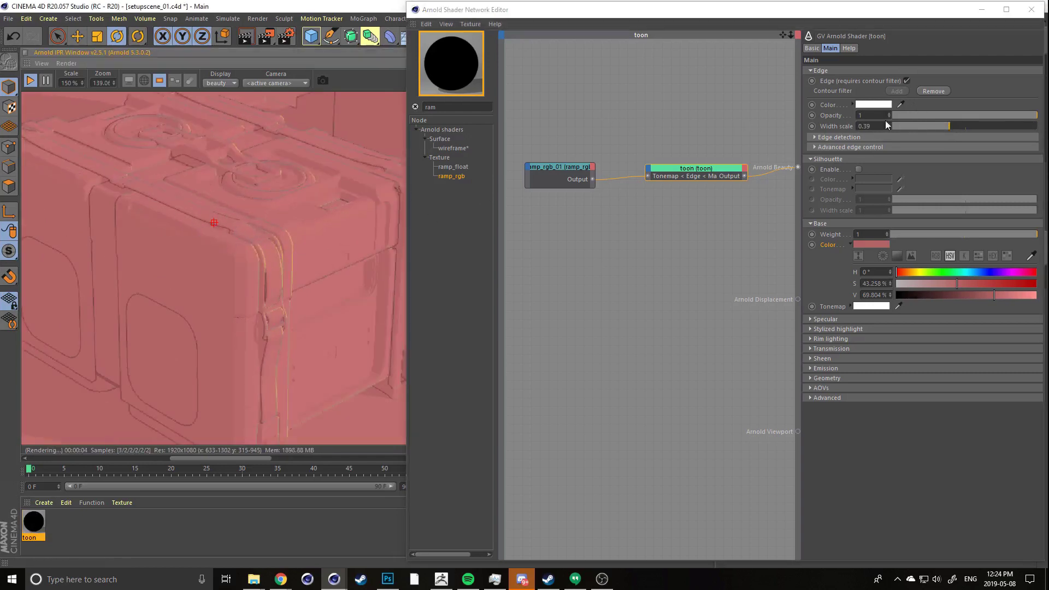
pyautogui.click(908, 127)
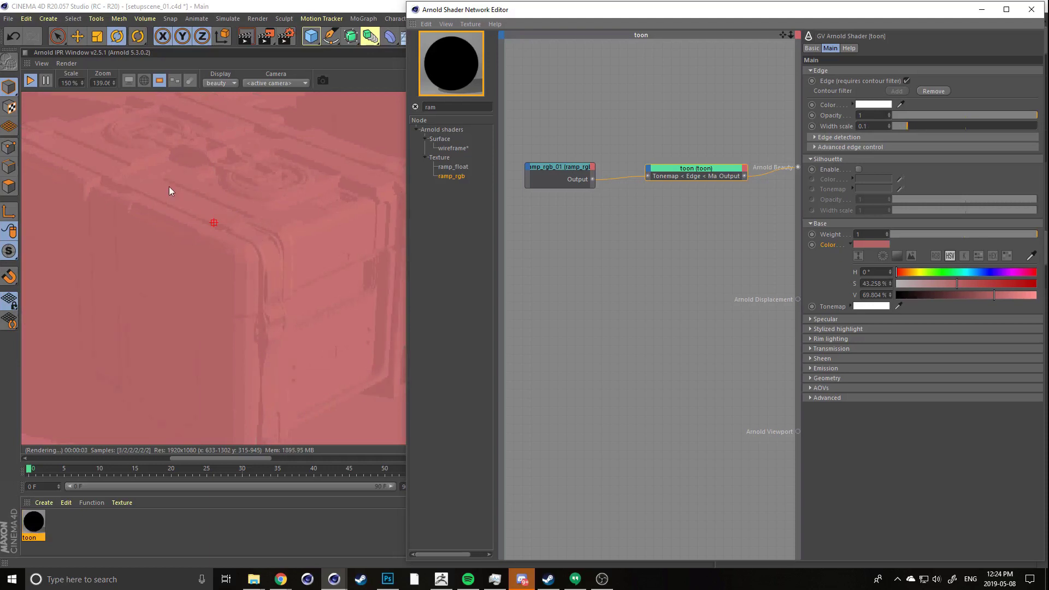
pyautogui.moveTo(285, 239); pyautogui.dragTo(187, 193, button='middle')
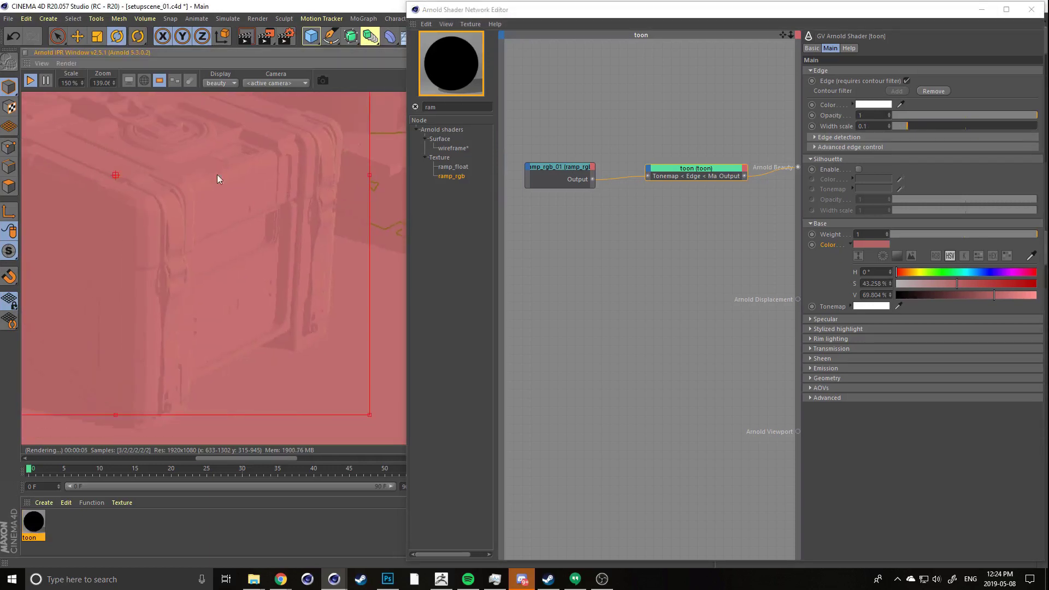
pyautogui.scroll(5, 347, 229)
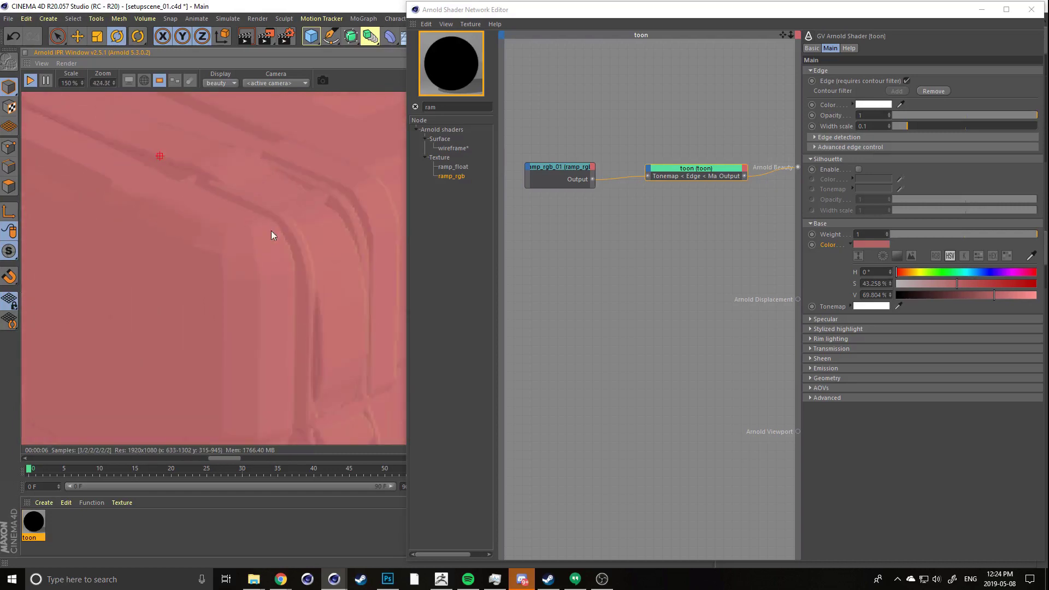
pyautogui.scroll(-7, 308, 323)
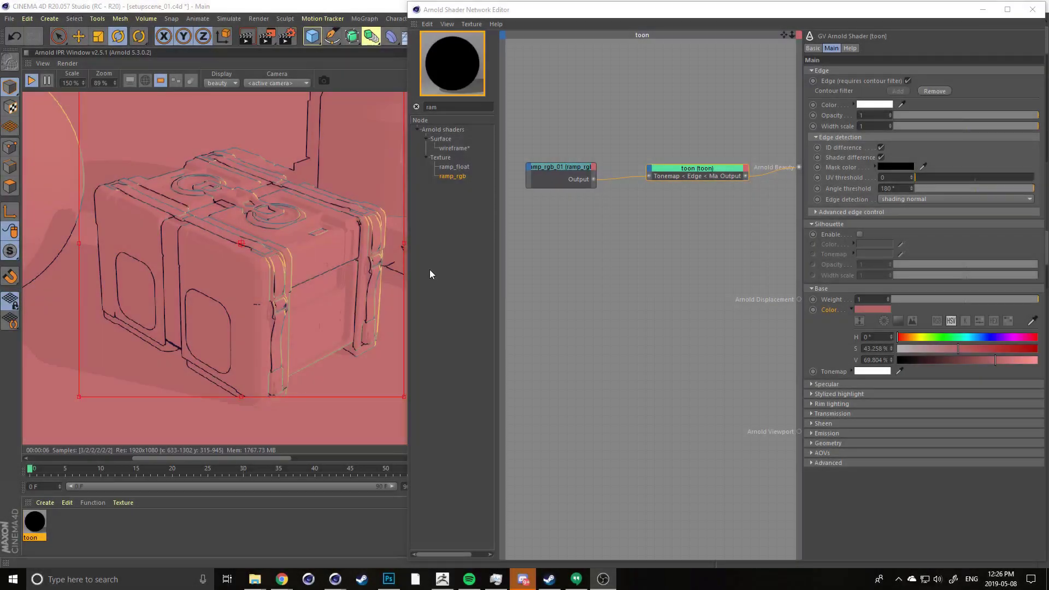
# Move the ramp_rgb_01 node higher in the network and display the toon shader's edge detection settings
pyautogui.click(816, 138)
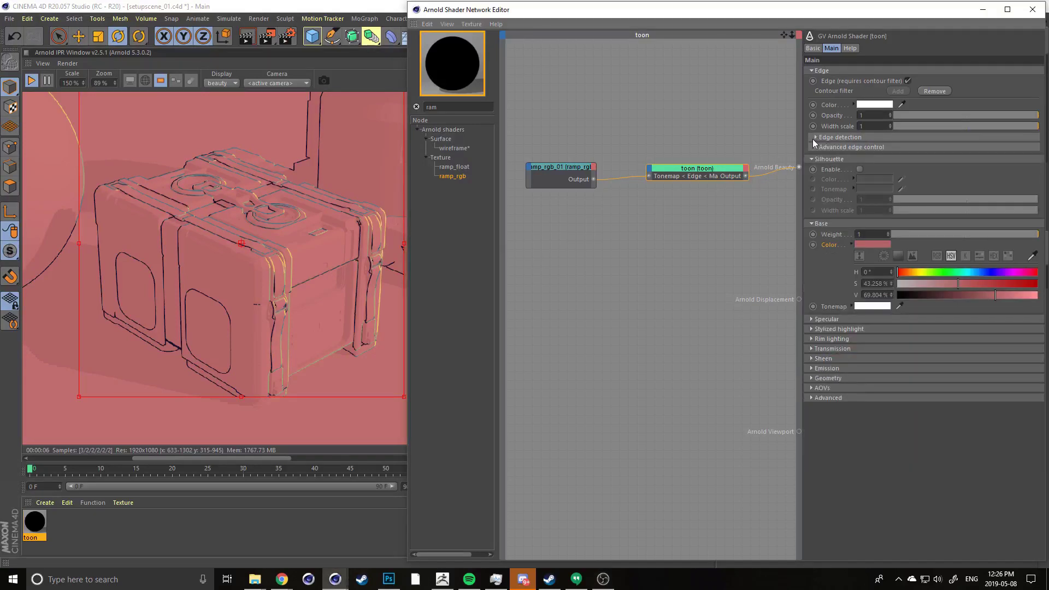
pyautogui.click(814, 137)
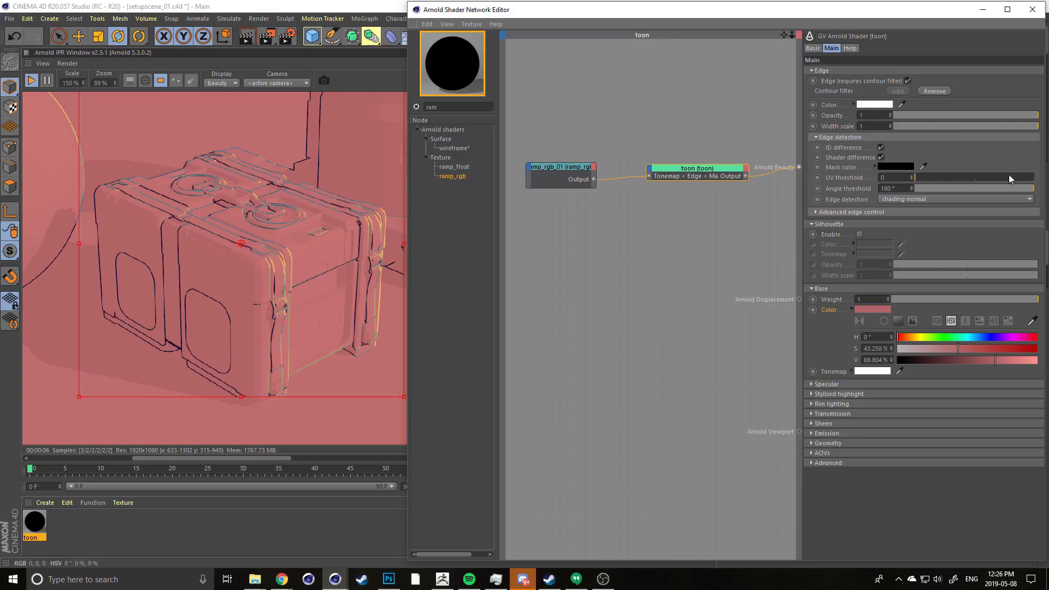
pyautogui.moveTo(571, 165); pyautogui.dragTo(547, 87)
pyautogui.moveTo(547, 87); pyautogui.dragTo(568, 96, button='middle')
pyautogui.moveTo(568, 96); pyautogui.dragTo(553, 77)
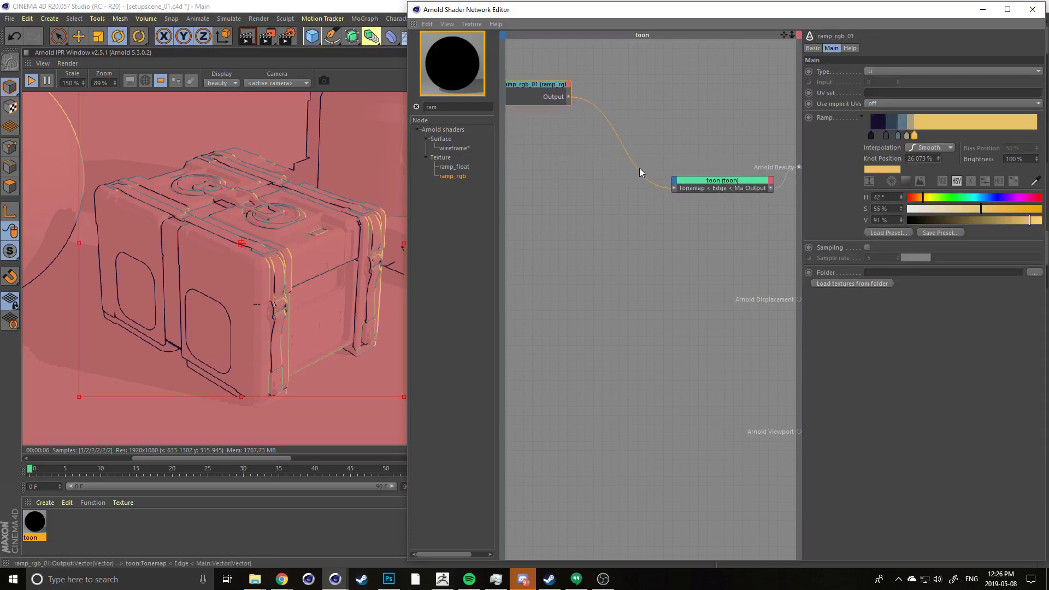
pyautogui.click(751, 182)
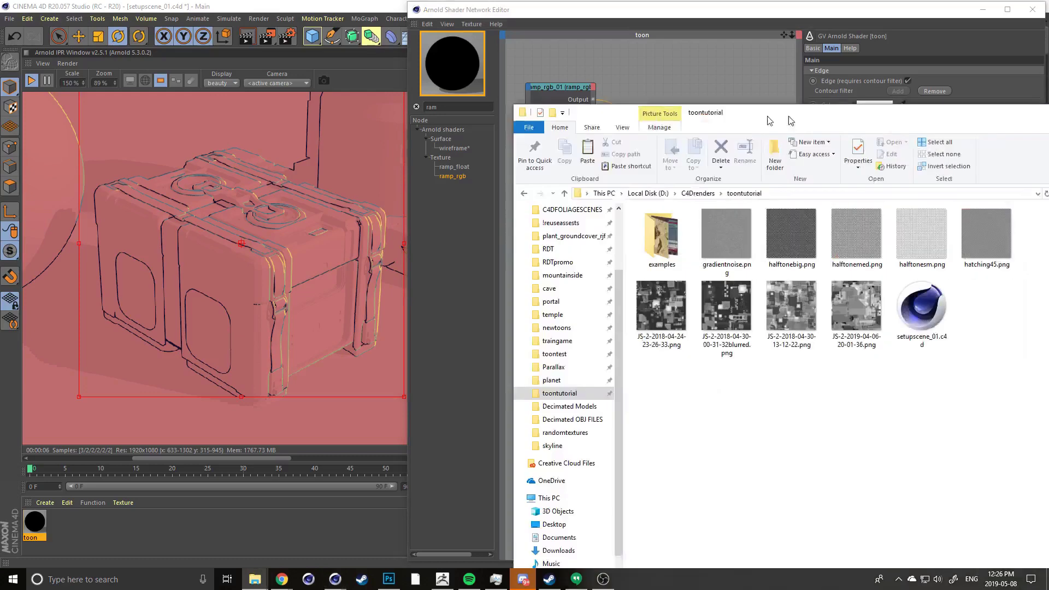
pyautogui.moveTo(710, 107); pyautogui.dragTo(391, 78)
pyautogui.click(467, 274)
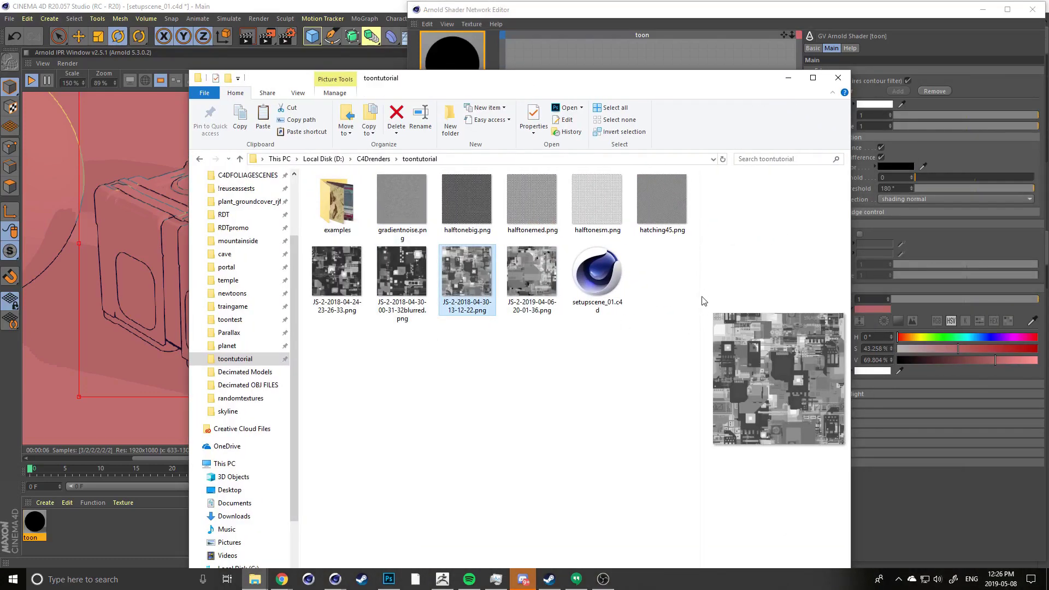
pyautogui.moveTo(699, 301); pyautogui.dragTo(456, 296)
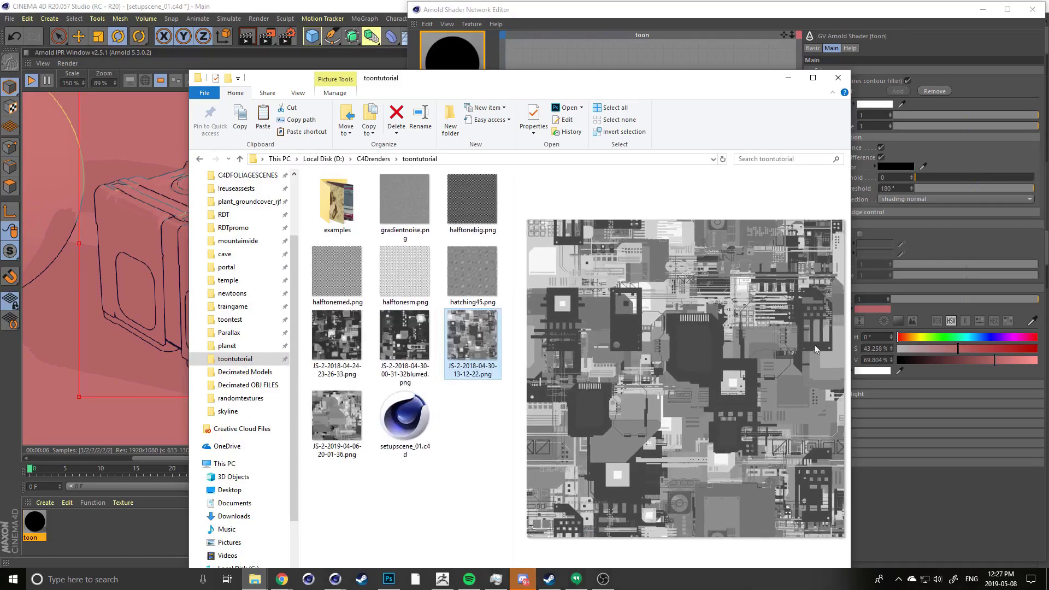
pyautogui.click(405, 352)
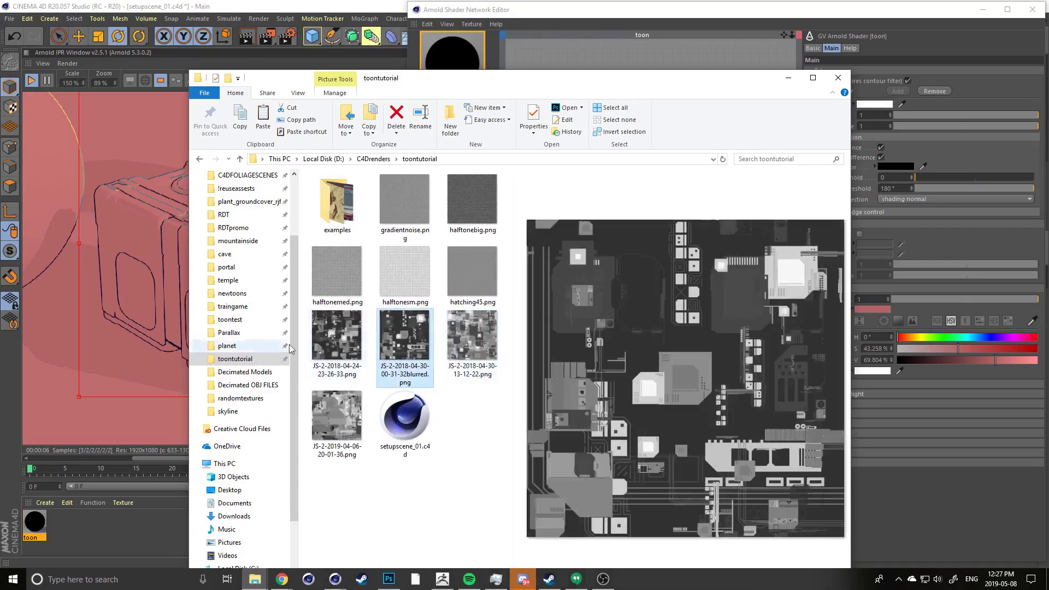
pyautogui.click(339, 343)
pyautogui.click(336, 421)
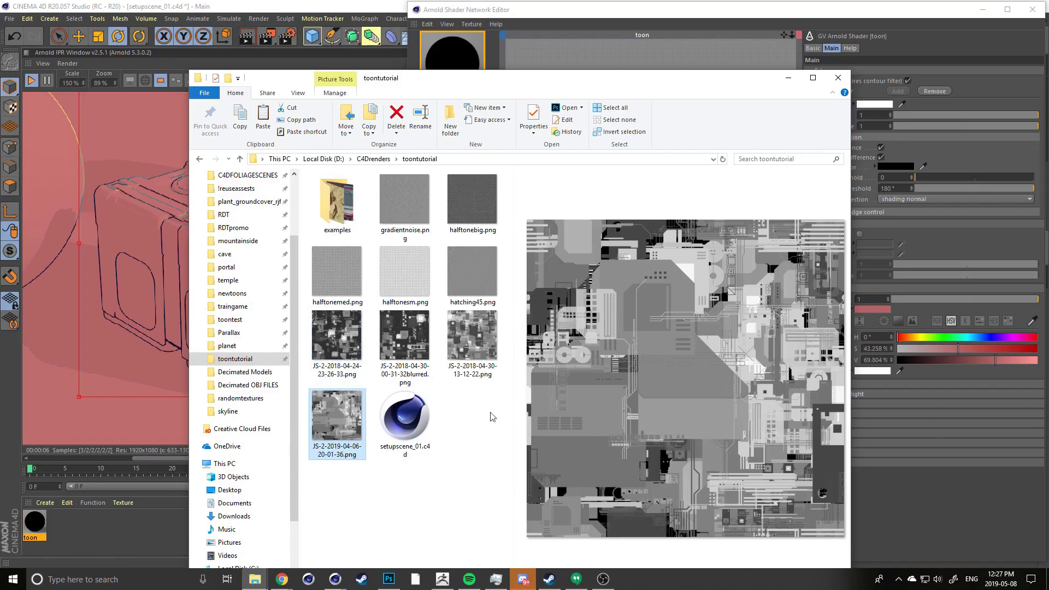
pyautogui.click(414, 337)
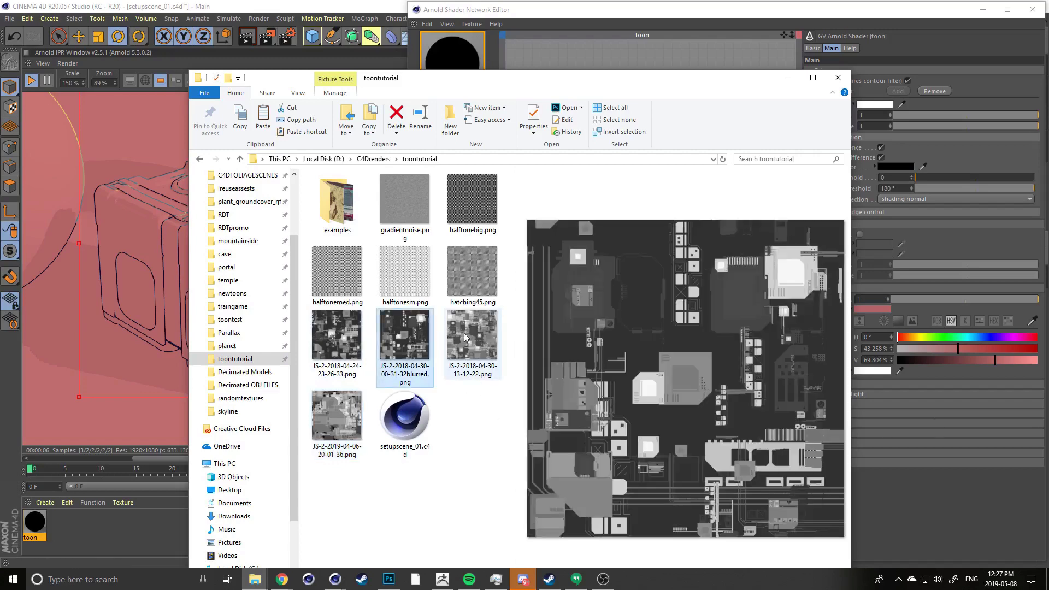
pyautogui.click(465, 337)
pyautogui.click(341, 336)
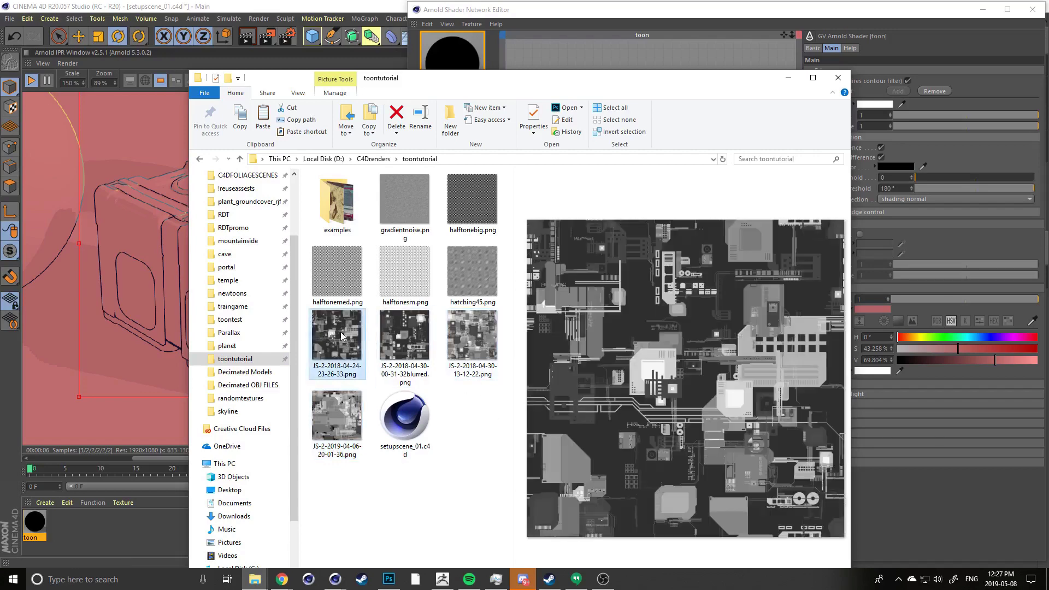
pyautogui.click(396, 339)
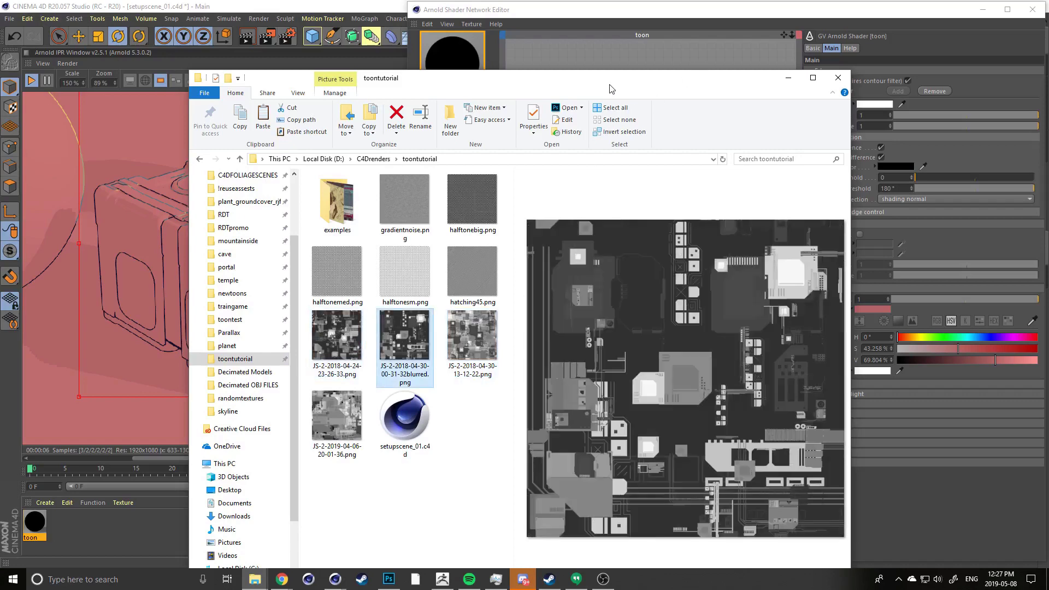
pyautogui.hotkey('alt', 'Tab')
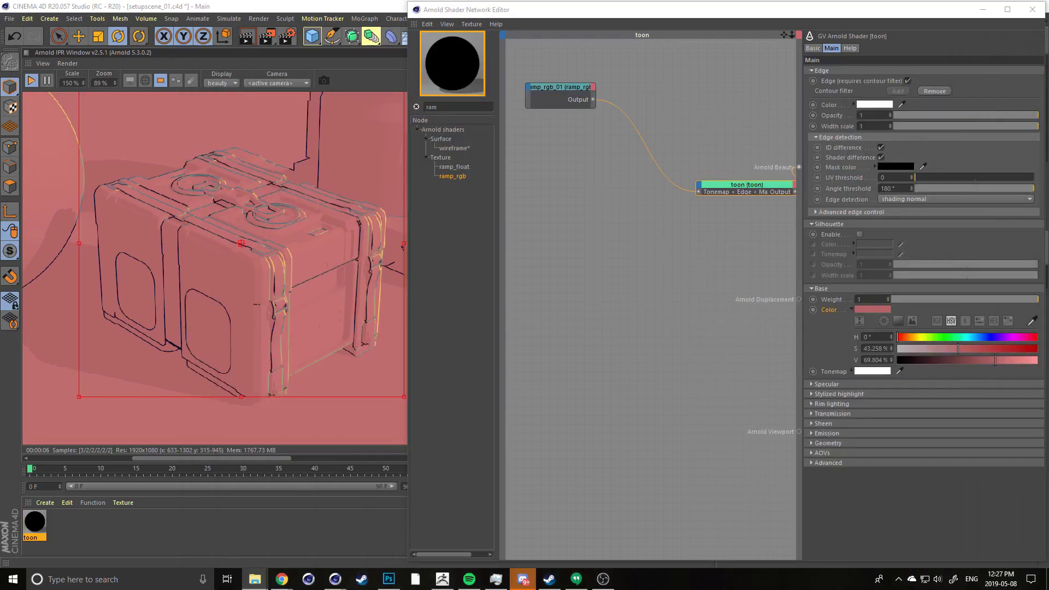
pyautogui.moveTo(546, 230); pyautogui.dragTo(705, 218)
pyautogui.moveTo(707, 218)
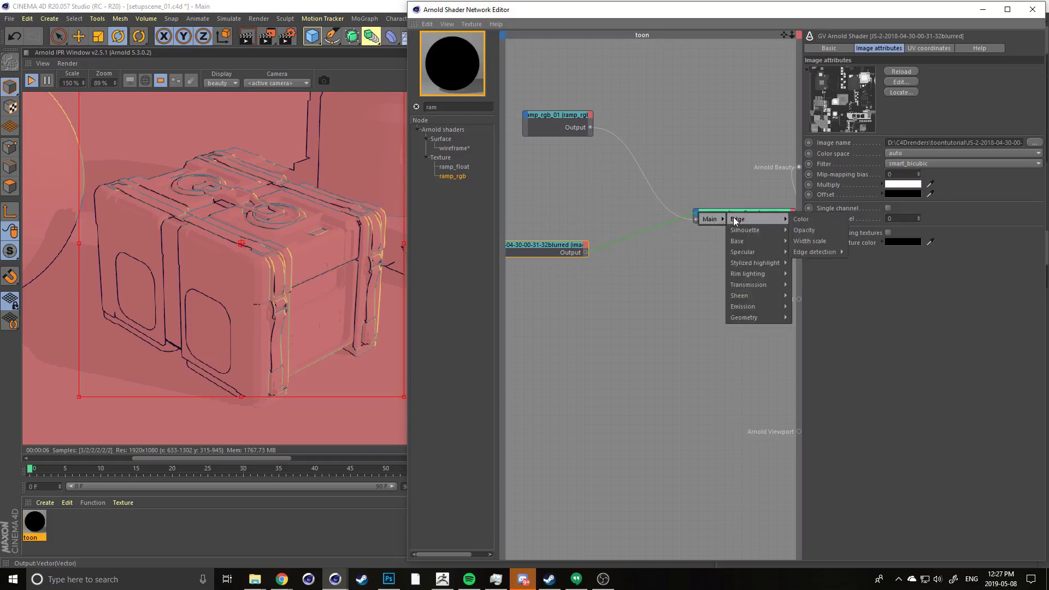
pyautogui.moveTo(826, 253)
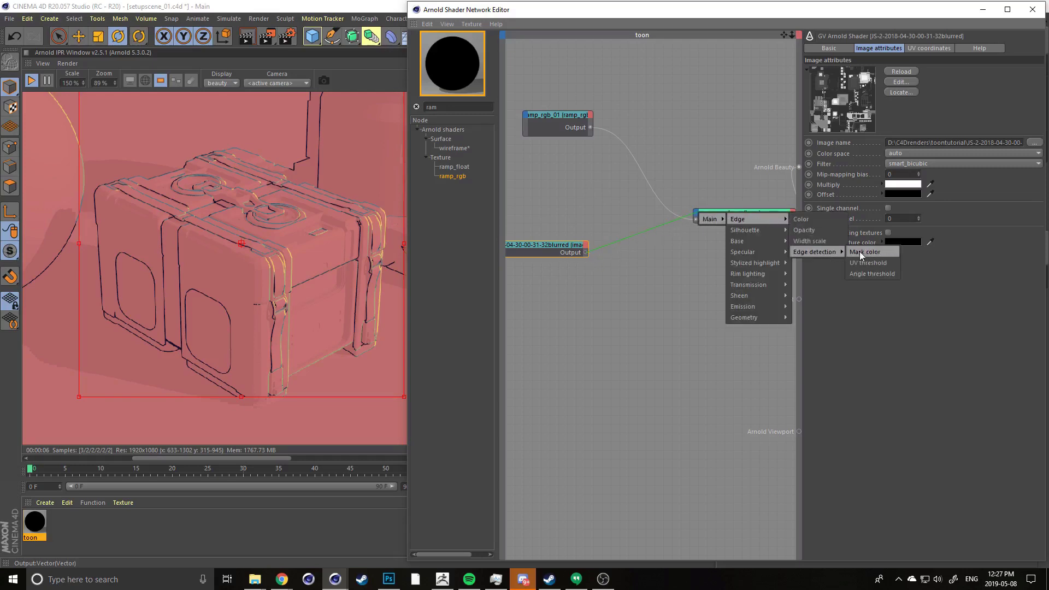
pyautogui.click(860, 251)
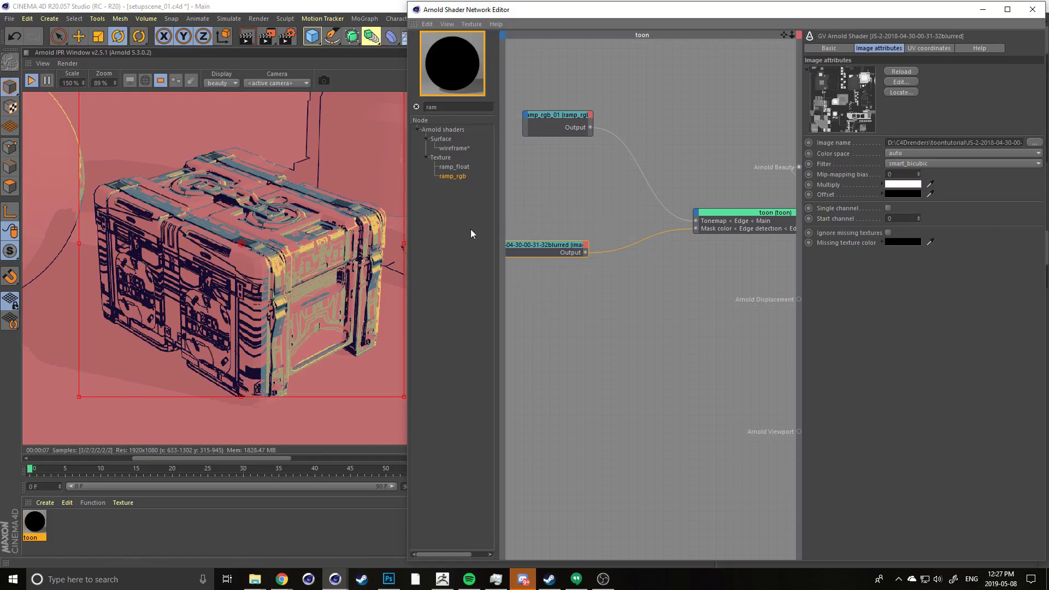
pyautogui.moveTo(551, 244); pyautogui.dragTo(548, 236)
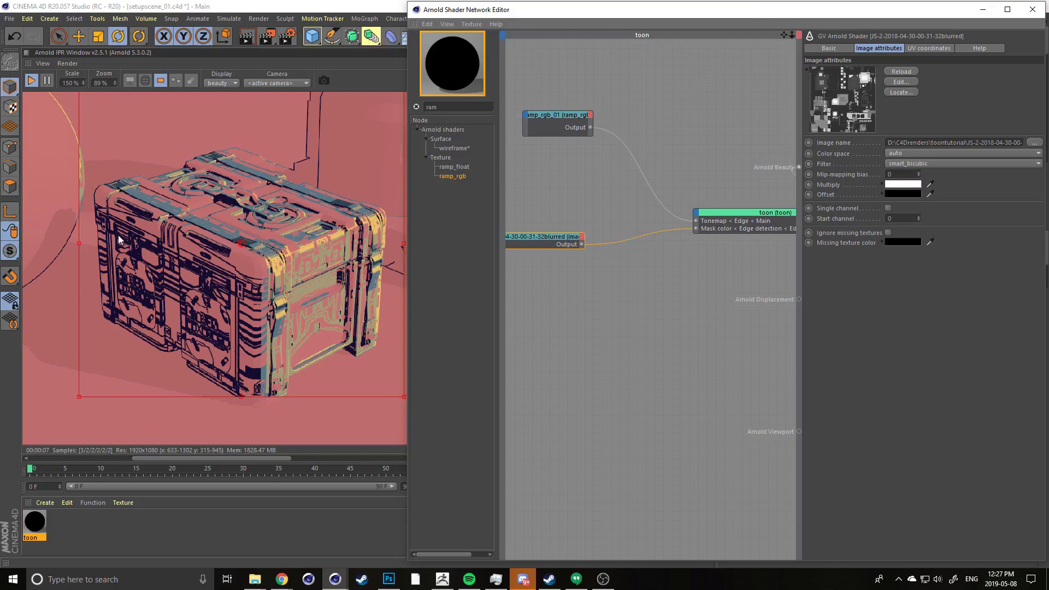
pyautogui.moveTo(546, 237)
pyautogui.mouseDown()
pyautogui.moveTo(550, 249)
pyautogui.moveTo(553, 239)
pyautogui.mouseUp()
# Set the projection of the Null object's toon texture tag to Cubic
pyautogui.moveTo(760, 15); pyautogui.dragTo(450, 315)
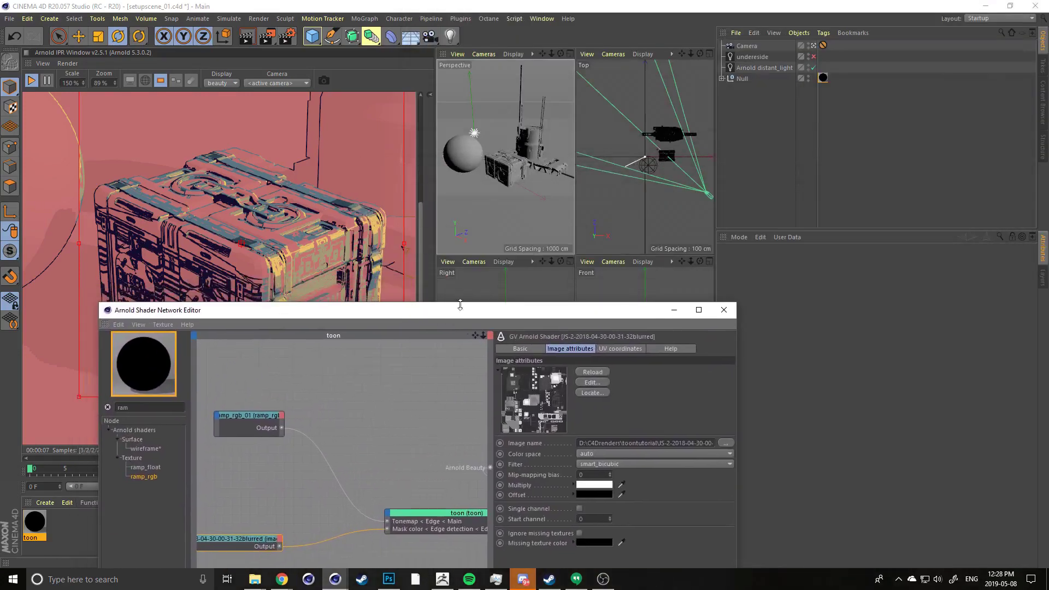
pyautogui.click(824, 79)
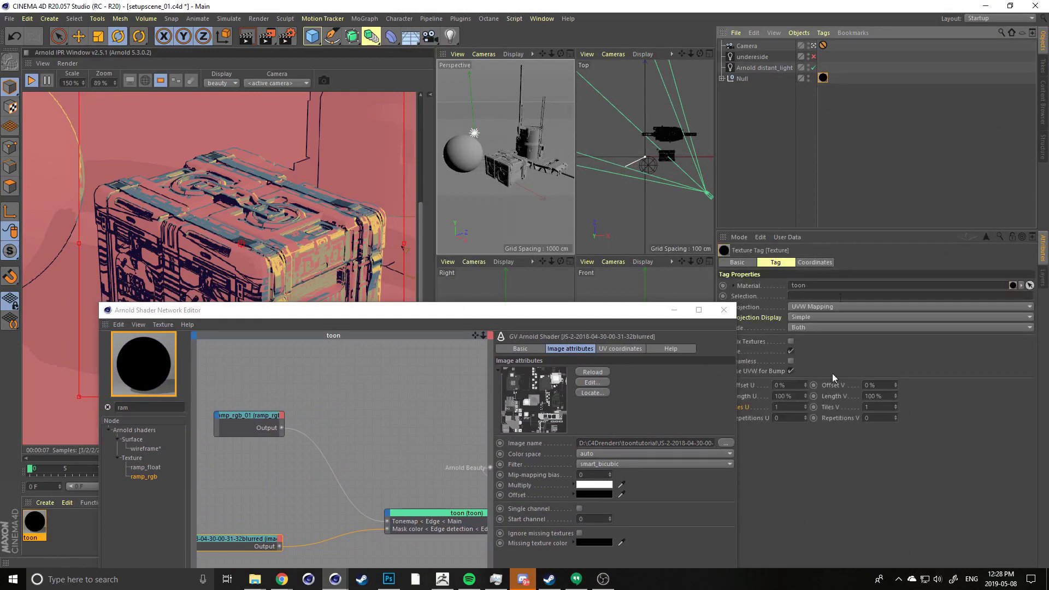
pyautogui.click(845, 307)
pyautogui.click(808, 349)
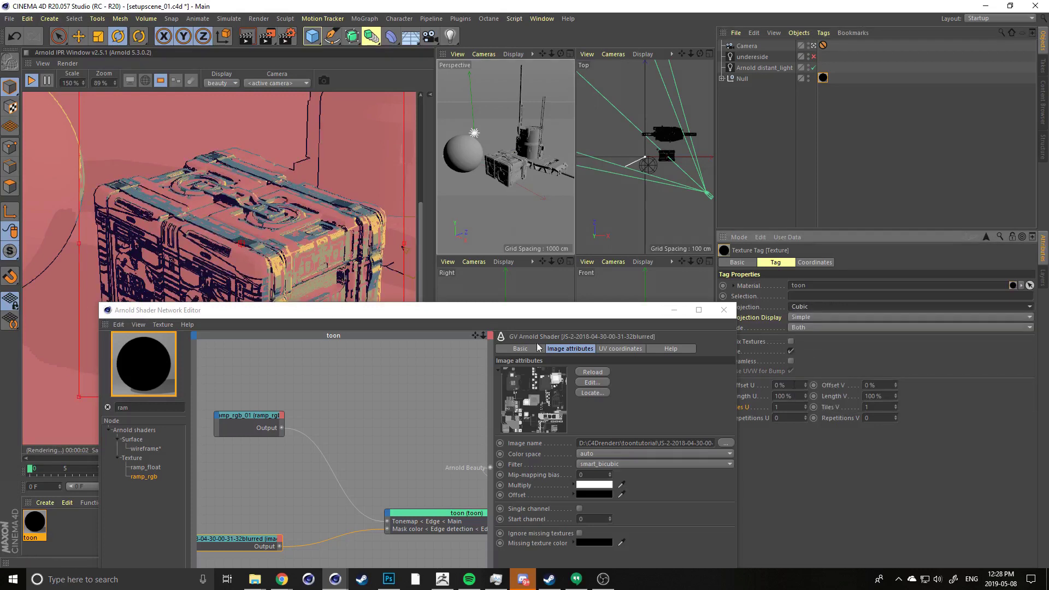
pyautogui.moveTo(381, 323); pyautogui.dragTo(666, 45)
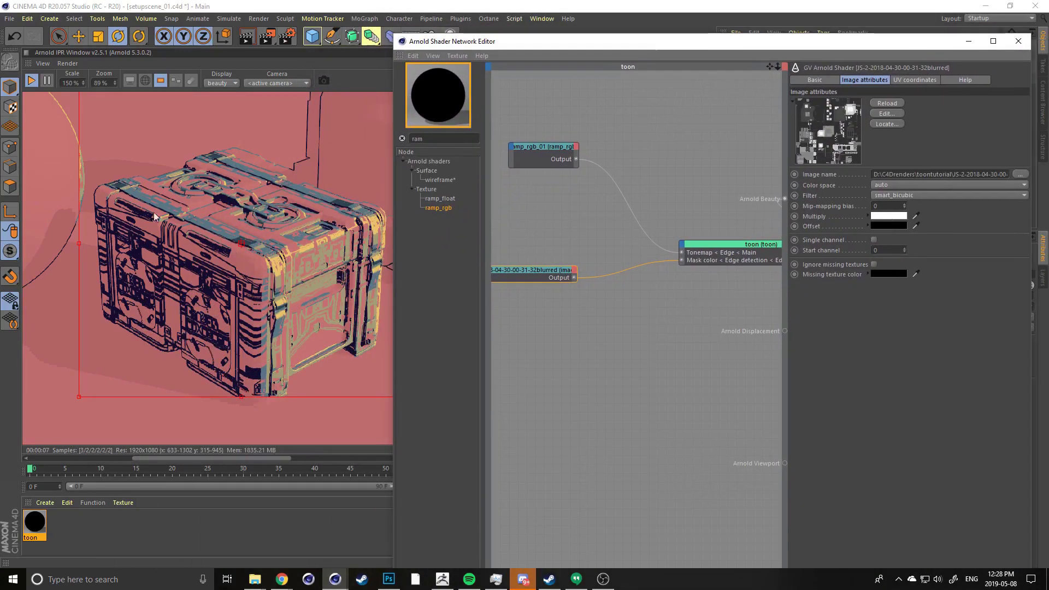
# Restart the IPR render and enlarge its render region to take in most of the sphere beside the crate
pyautogui.click(30, 86)
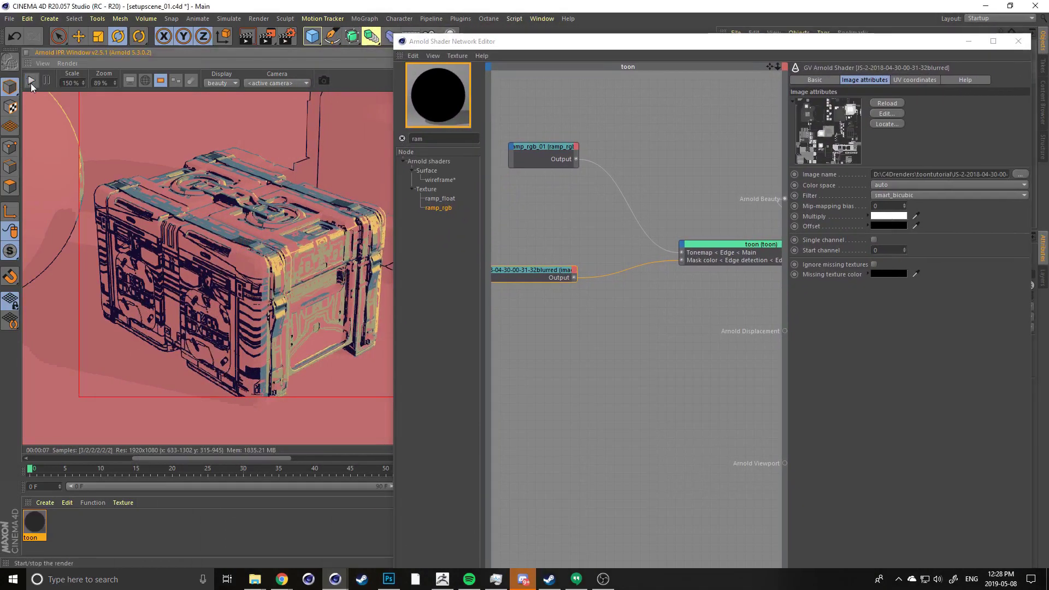
pyautogui.click(30, 82)
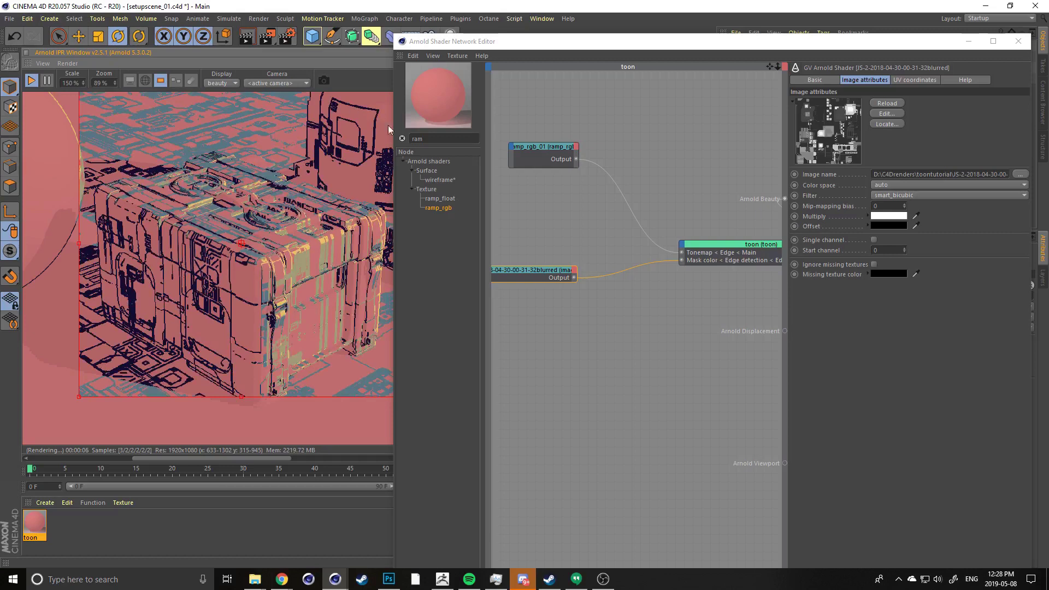
pyautogui.scroll(-3, 143, 325)
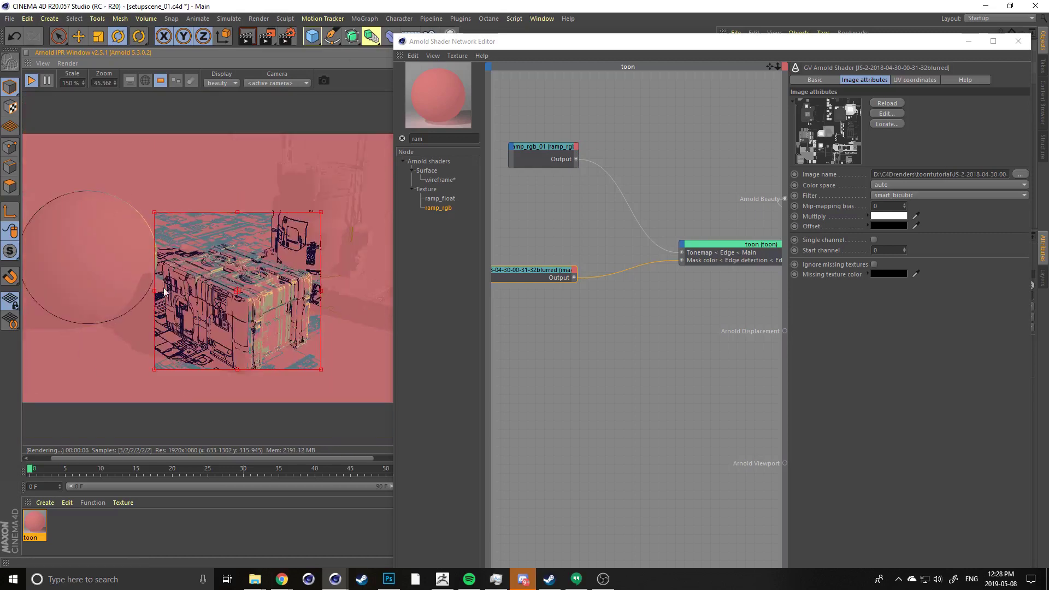
pyautogui.moveTo(104, 209); pyautogui.dragTo(53, 172)
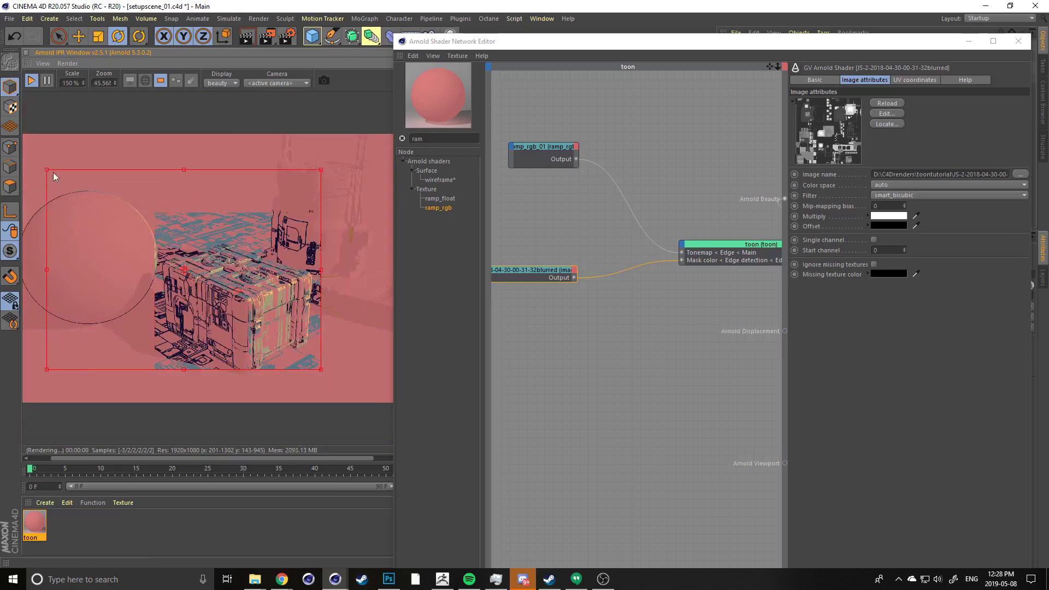
pyautogui.scroll(2, 93, 365)
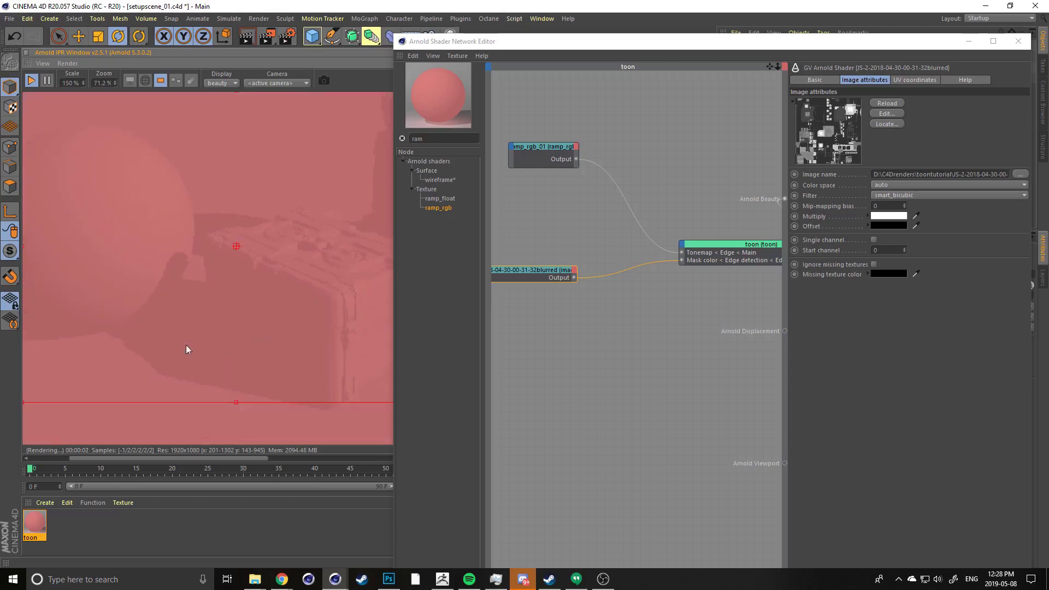
pyautogui.click(886, 124)
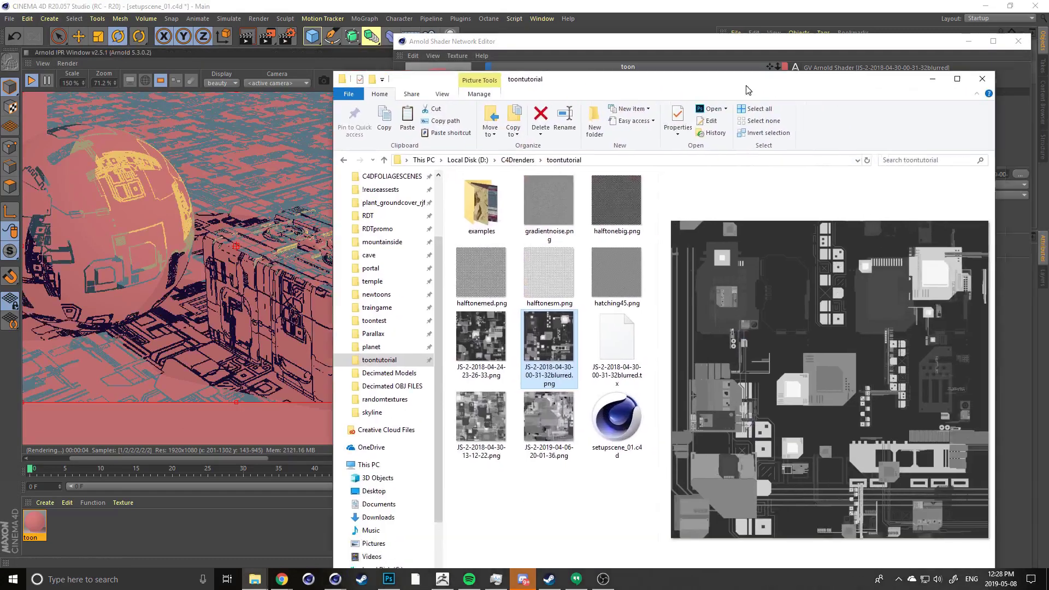
pyautogui.moveTo(748, 89); pyautogui.dragTo(626, 75)
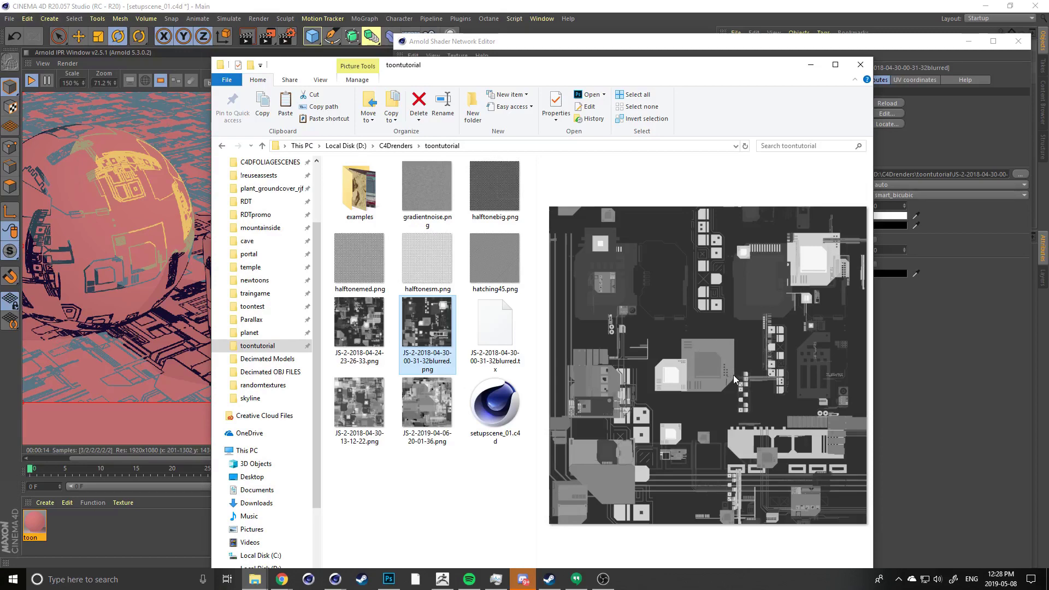
pyautogui.moveTo(442, 77); pyautogui.dragTo(577, 70)
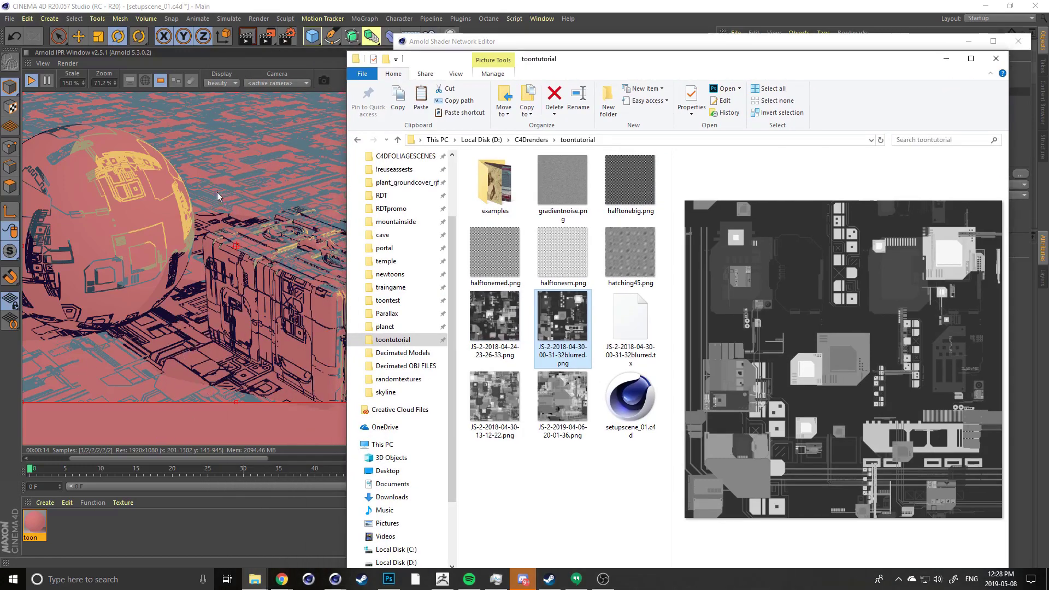
pyautogui.click(714, 44)
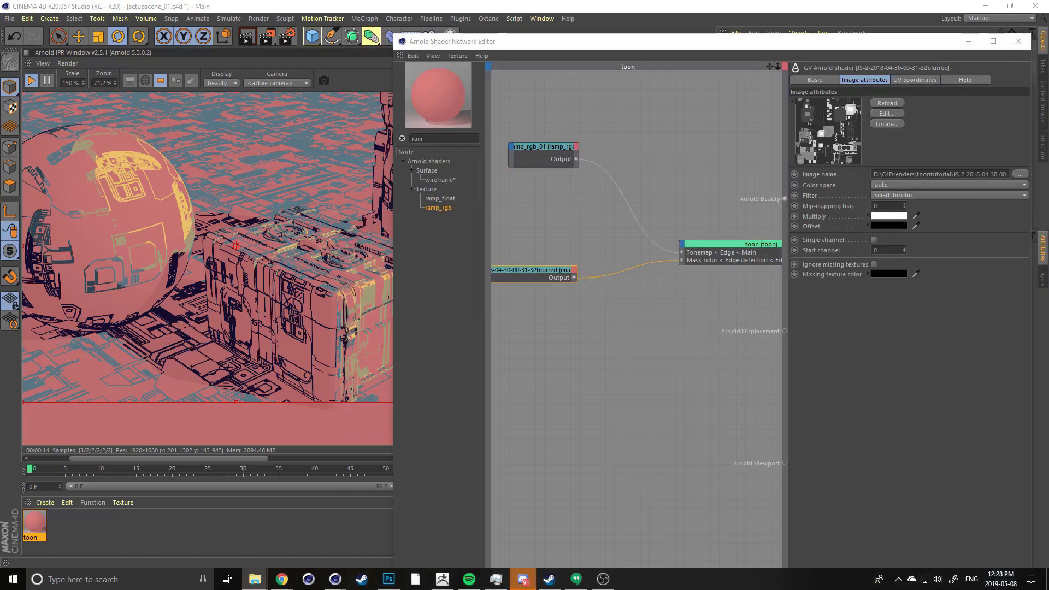
# Darken the Multiply color of the blurred image node to a brightness value of 17%
pyautogui.click(650, 214)
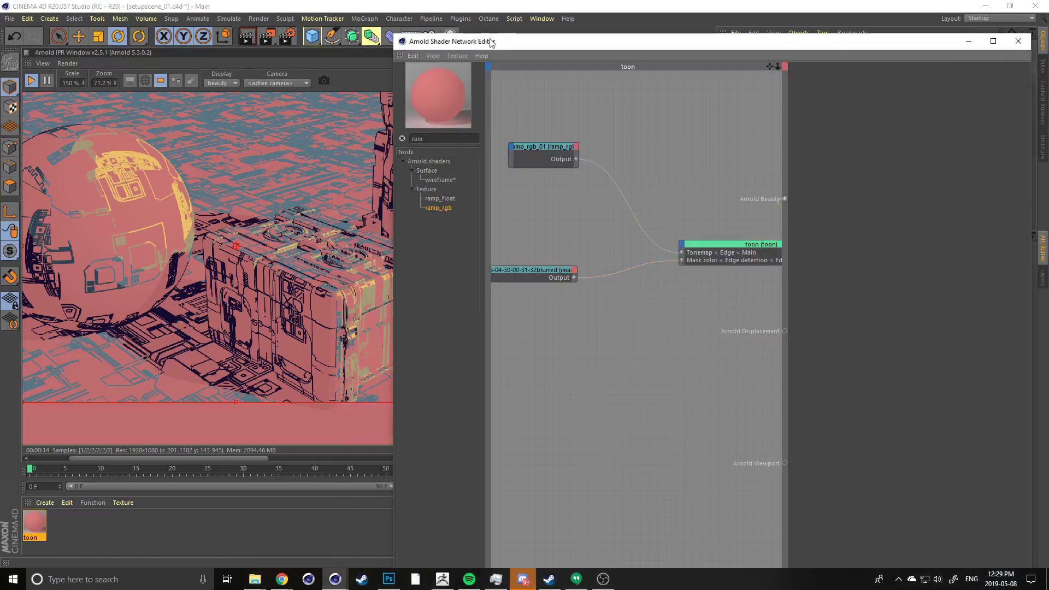
pyautogui.moveTo(492, 43); pyautogui.dragTo(508, 14)
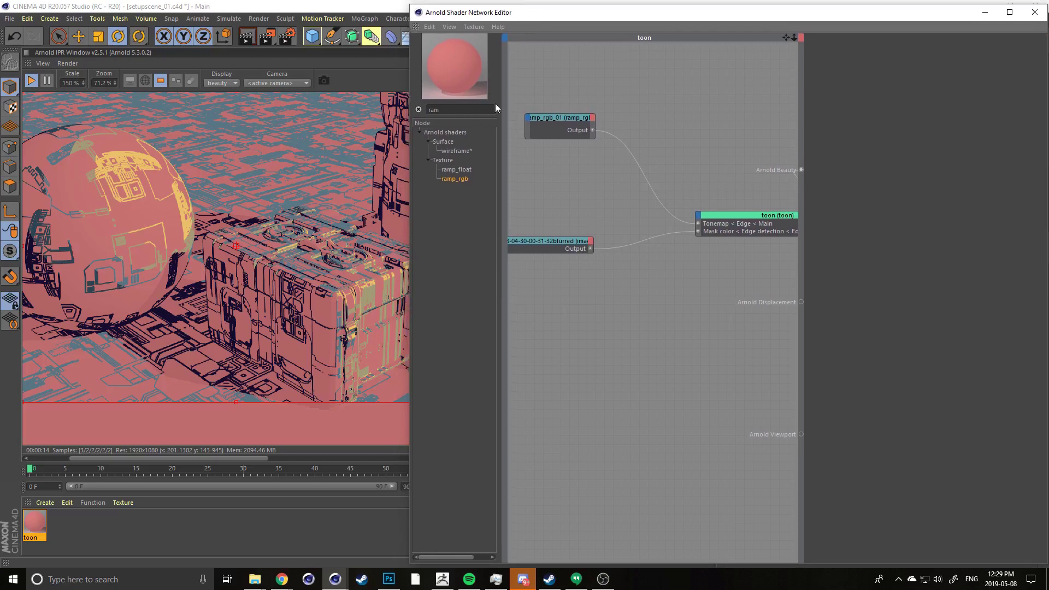
pyautogui.moveTo(552, 240); pyautogui.dragTo(571, 248)
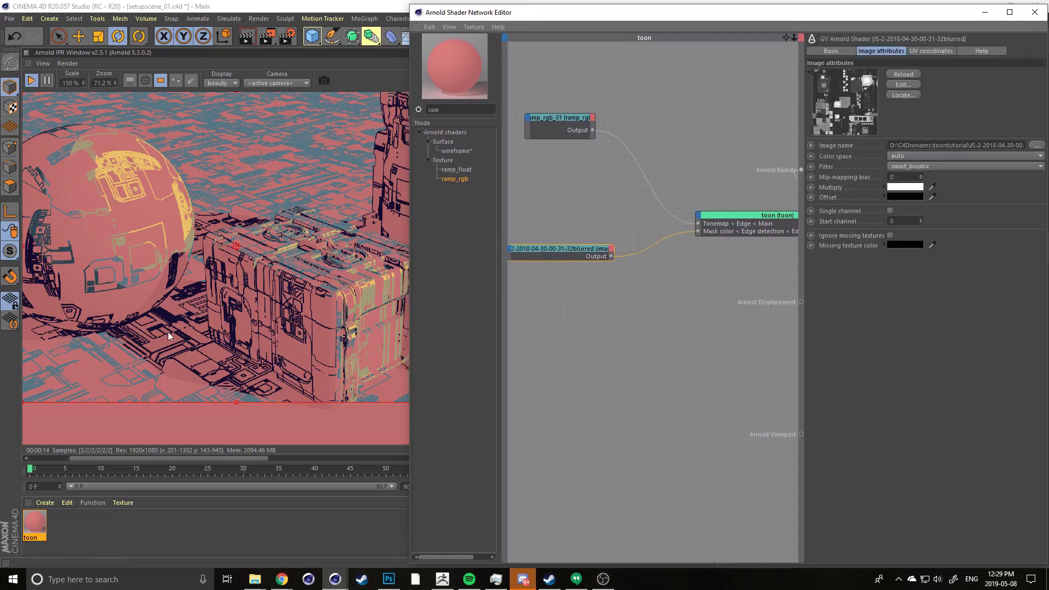
pyautogui.click(884, 187)
pyautogui.moveTo(535, 250); pyautogui.dragTo(549, 249)
pyautogui.moveTo(1006, 238); pyautogui.dragTo(980, 238)
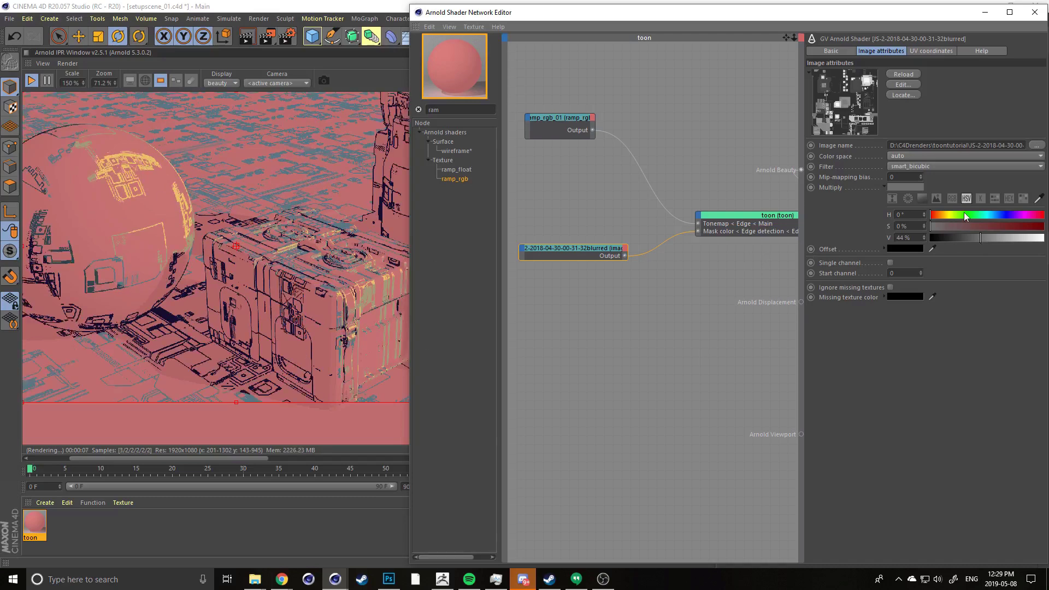
pyautogui.moveTo(962, 237); pyautogui.dragTo(949, 242)
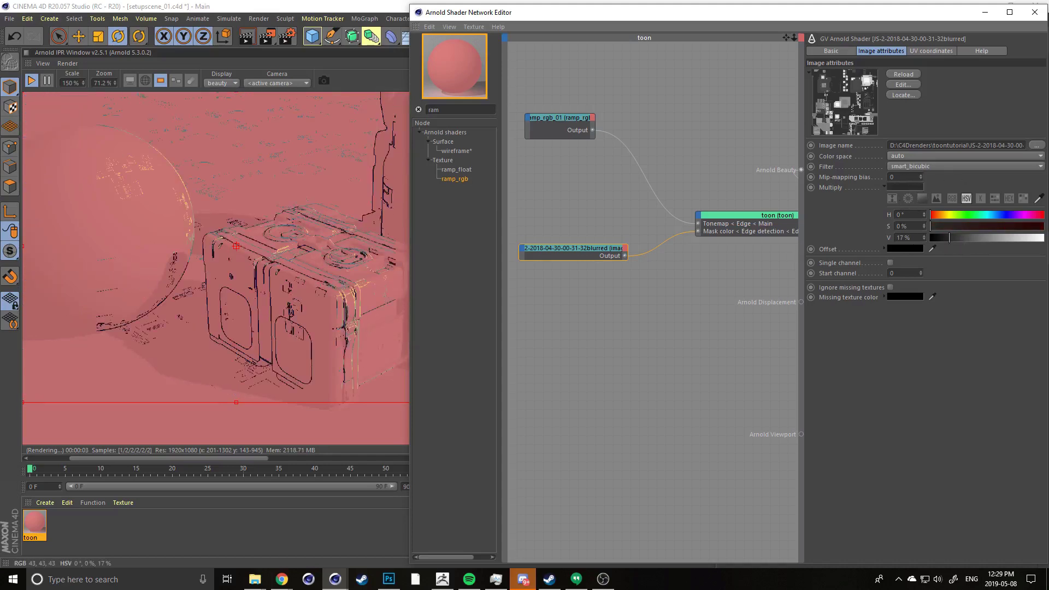
# Check the blurred texture in File Explorer again, and widen the IPR render region to cover more of the scene beyond the crate
pyautogui.press('super+e')
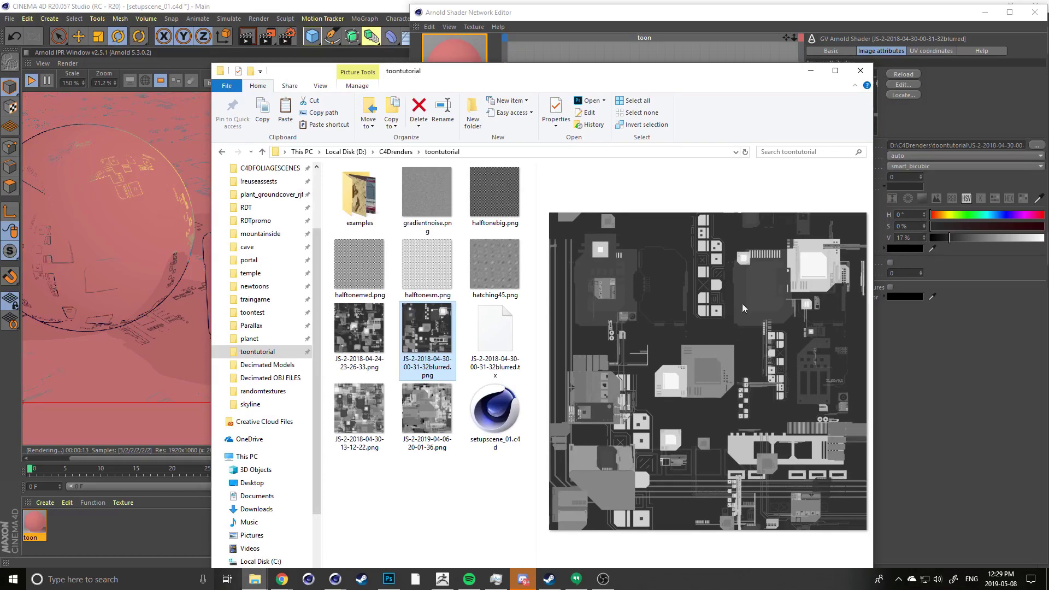
pyautogui.click(735, 59)
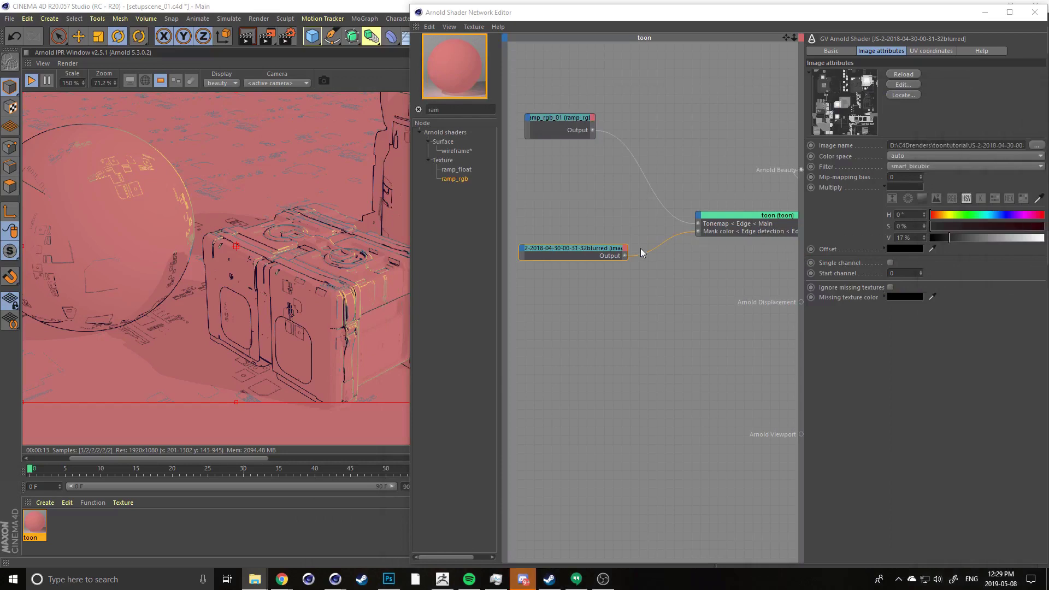
pyautogui.scroll(-2, 227, 299)
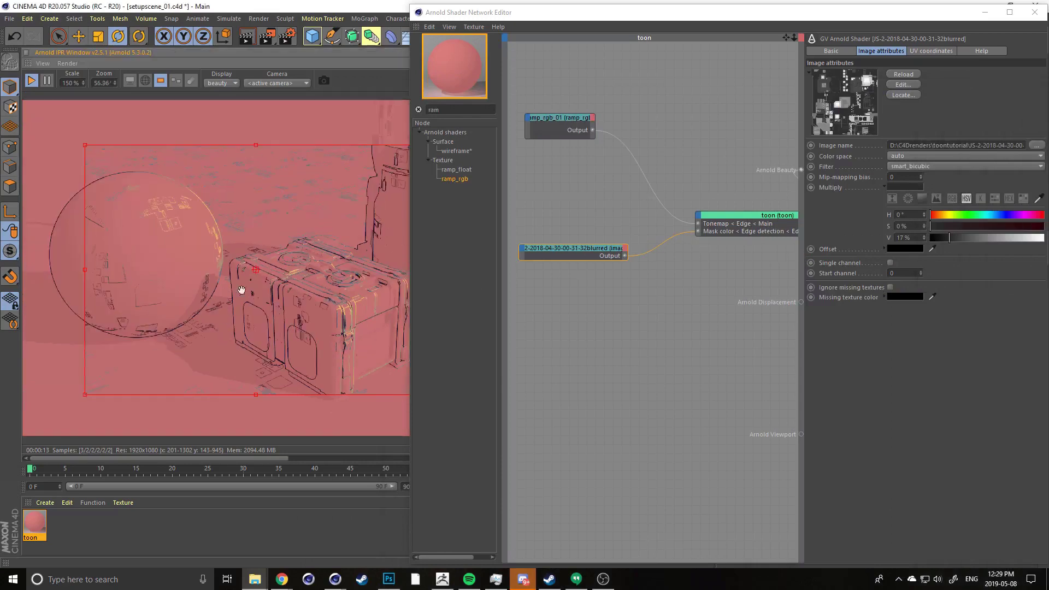
pyautogui.hscroll(3, 182, 308)
pyautogui.moveTo(299, 272); pyautogui.dragTo(385, 272)
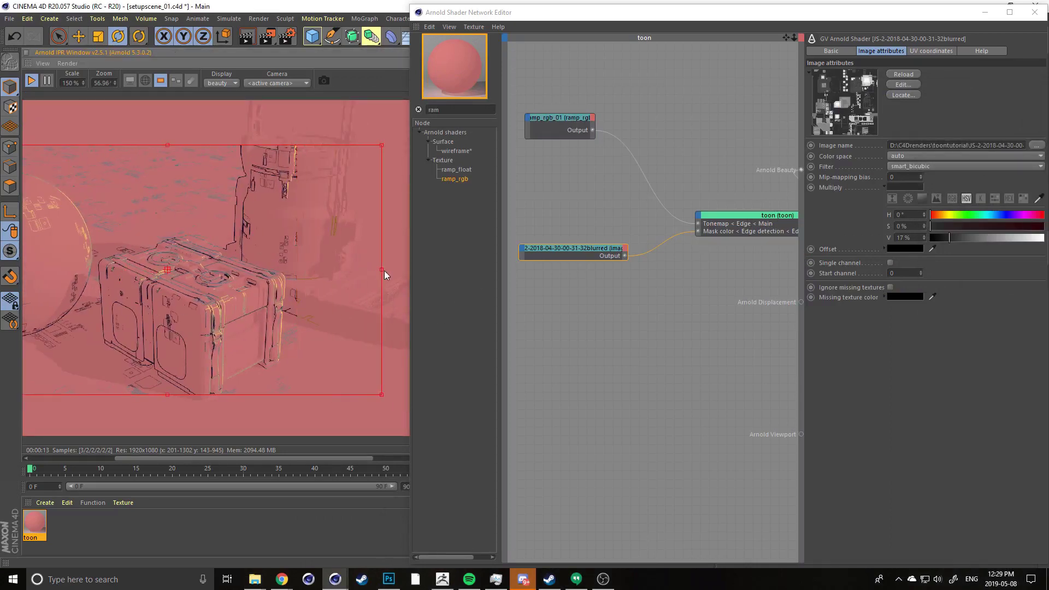
pyautogui.hscroll(3, 195, 264)
pyautogui.hscroll(-5, 180, 265)
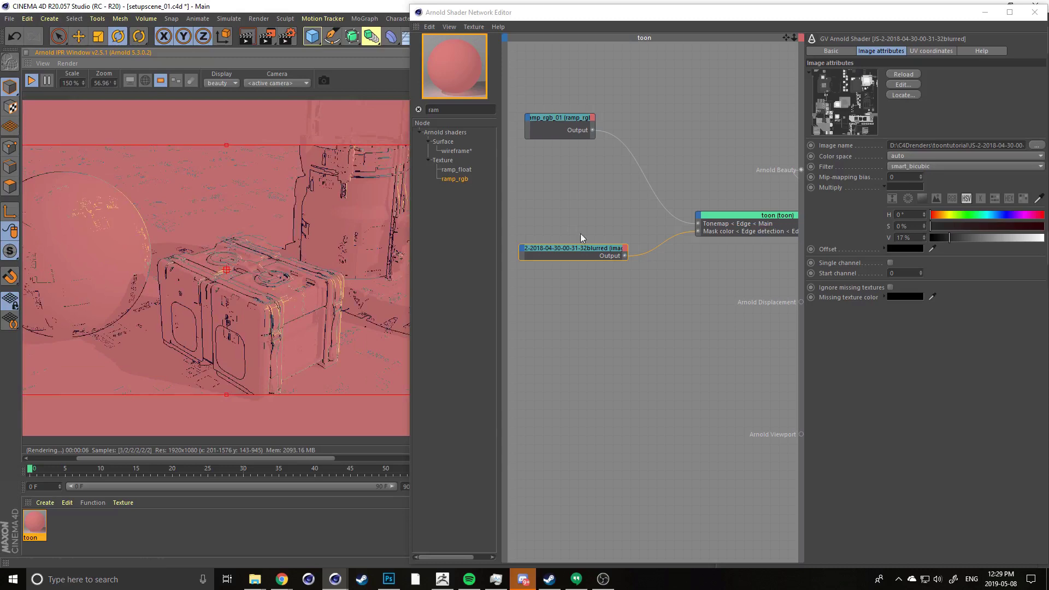
# Disconnect the ramp_rgb_01 node from the toon shader's edge tonemap
pyautogui.moveTo(562, 129); pyautogui.dragTo(565, 148)
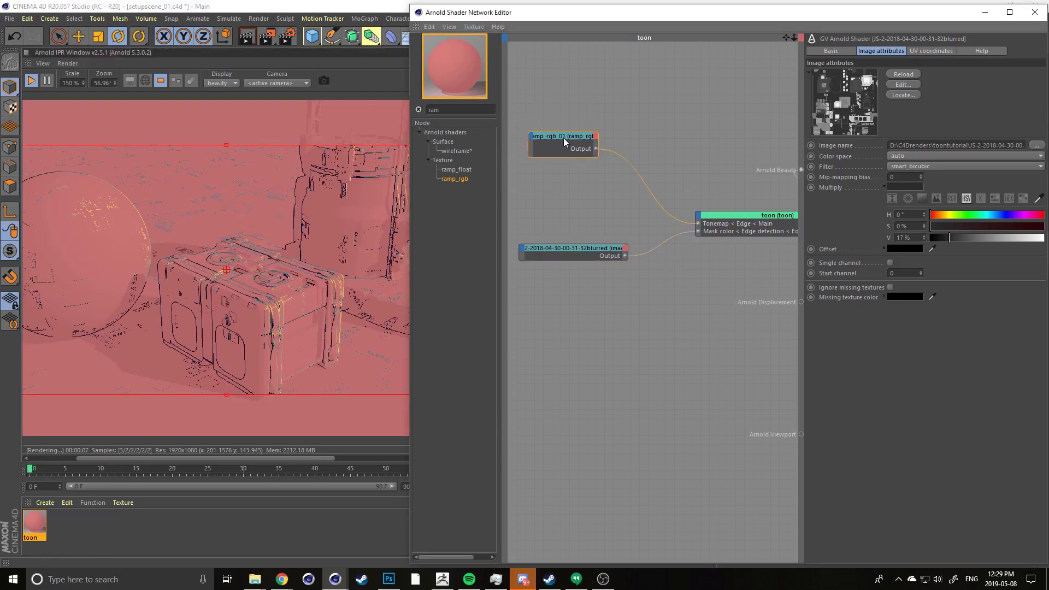
pyautogui.moveTo(678, 216); pyautogui.dragTo(628, 186)
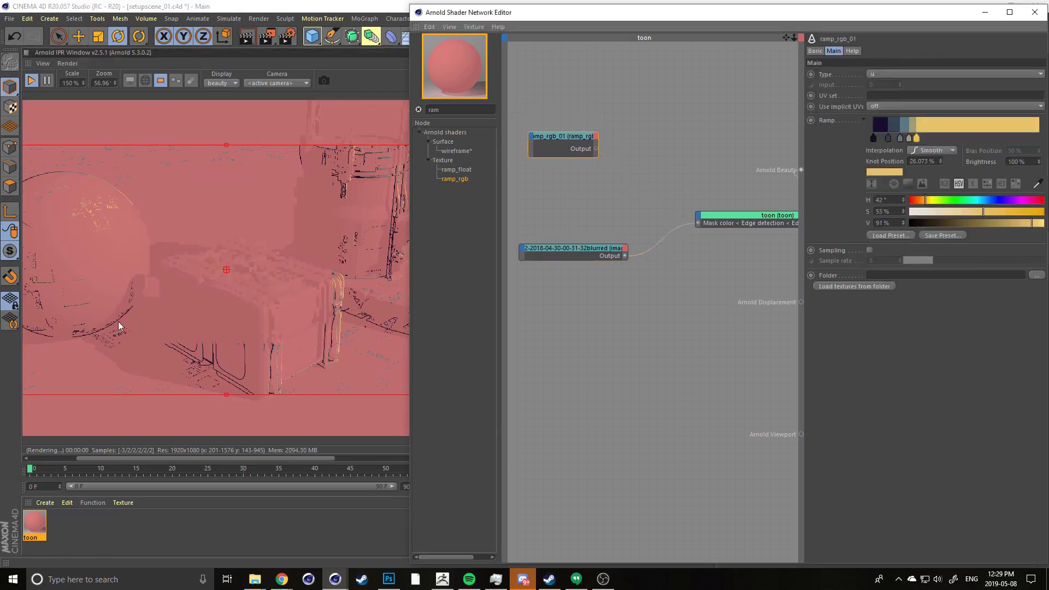
pyautogui.scroll(1, 204, 340)
pyautogui.moveTo(244, 360); pyautogui.dragTo(198, 349, button='middle')
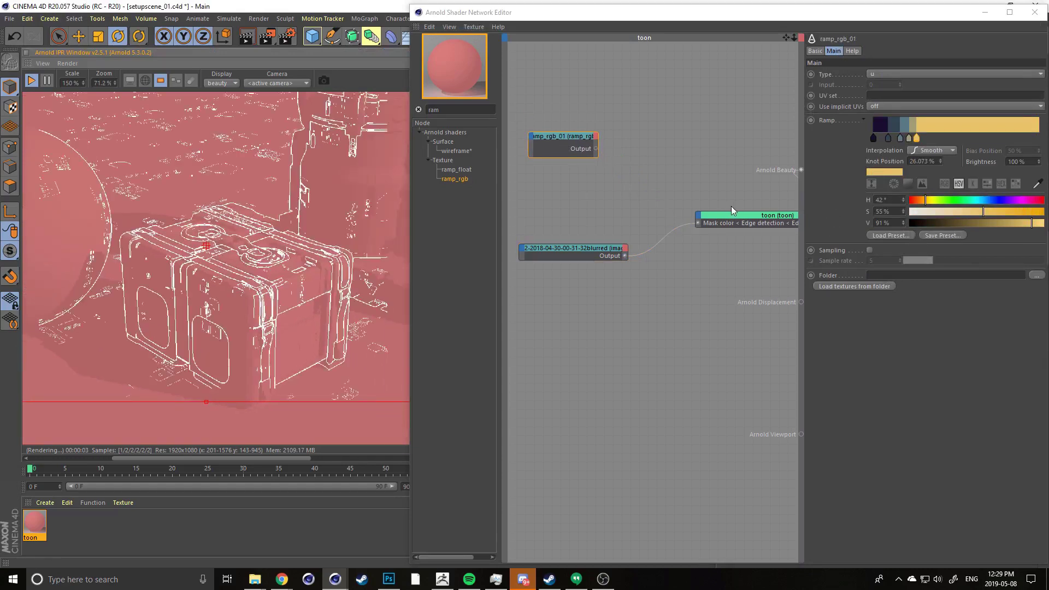
# Set the toon shader's edge color to a dark blue with hue 215°, saturation 57% and value 14%
pyautogui.click(742, 214)
pyautogui.click(872, 107)
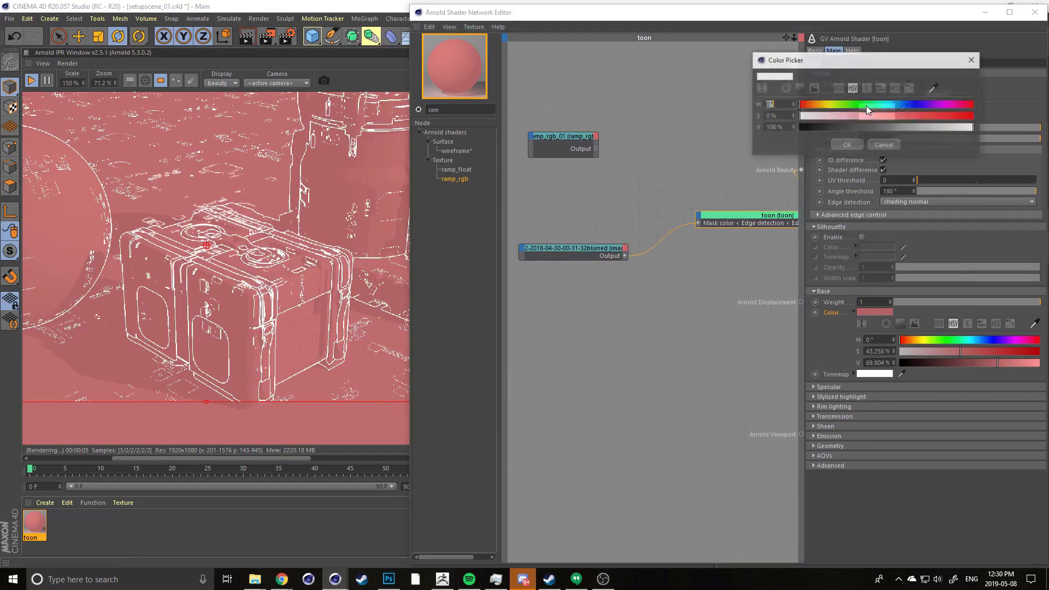
pyautogui.moveTo(848, 127); pyautogui.dragTo(824, 129)
pyautogui.moveTo(899, 108); pyautogui.dragTo(899, 116)
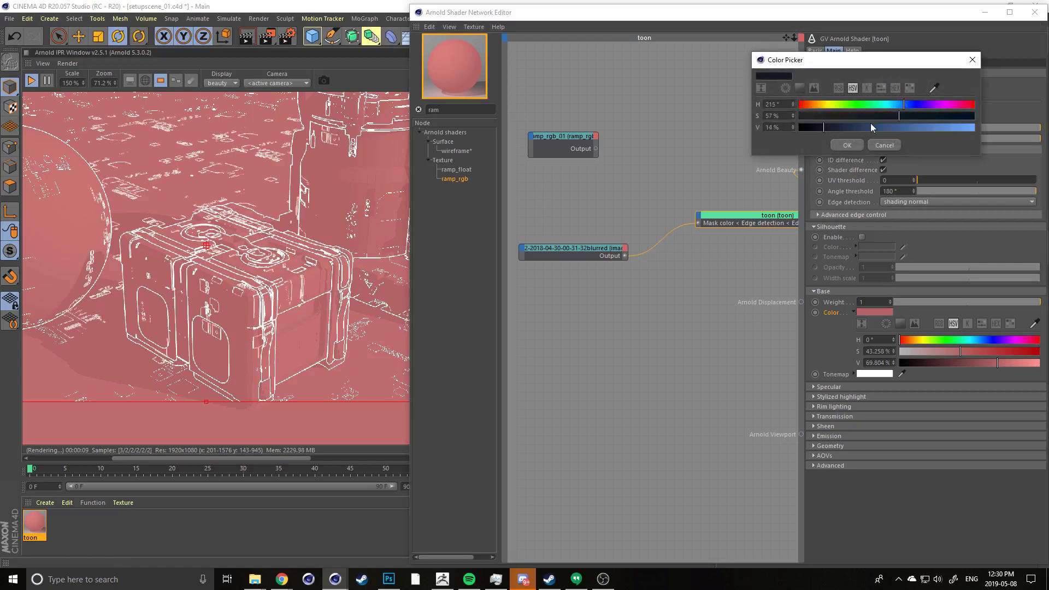
pyautogui.click(847, 145)
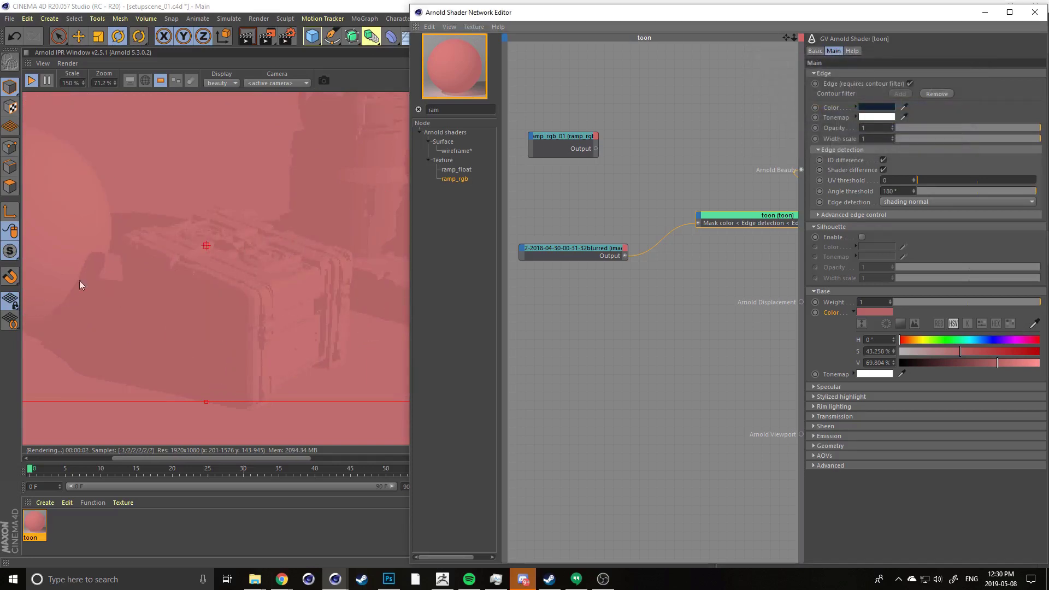
pyautogui.scroll(-3, 158, 255)
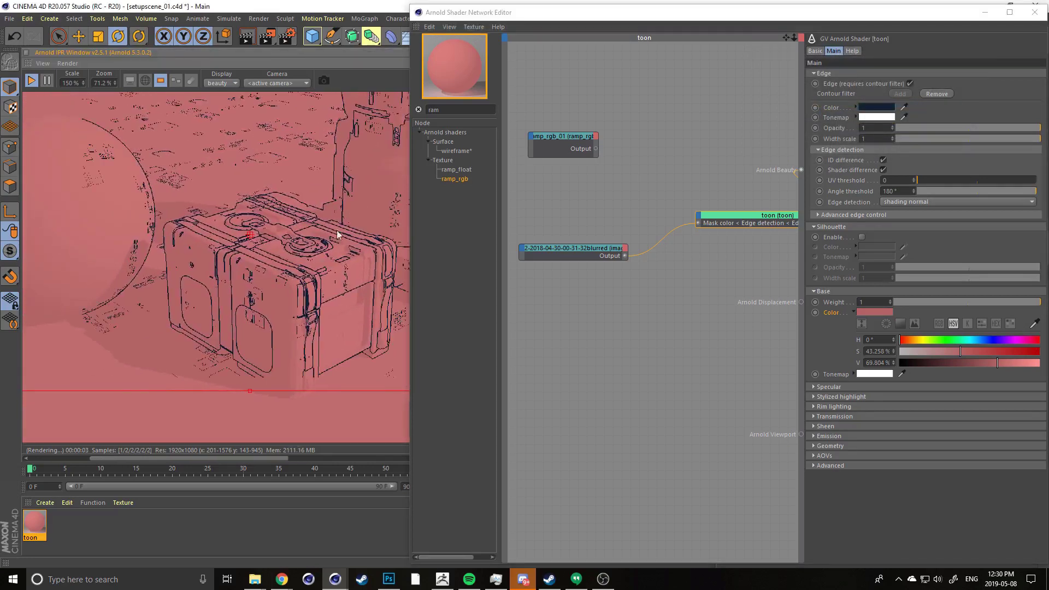
pyautogui.scroll(3, 168, 257)
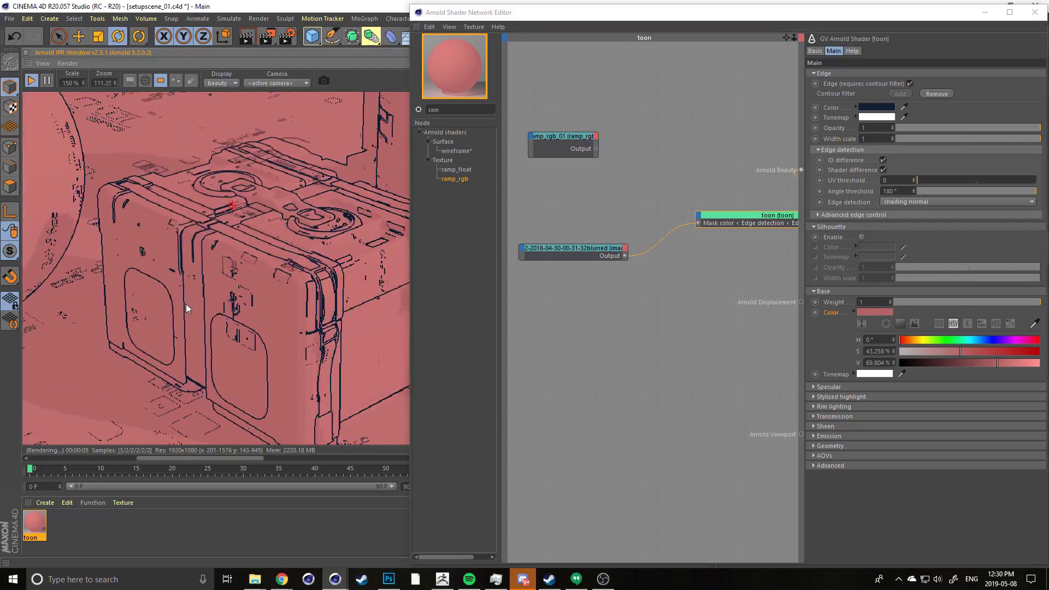
# Raise the blurred image node's Multiply brightness value to 31% and inspect the contour detail across the render
pyautogui.moveTo(555, 248); pyautogui.dragTo(568, 229)
pyautogui.click(965, 238)
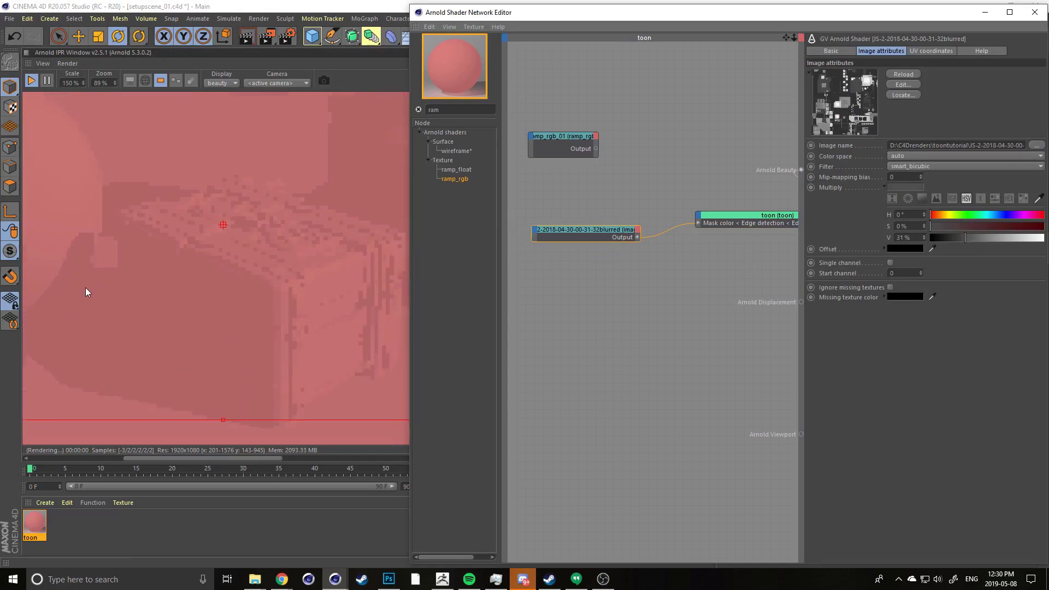
pyautogui.scroll(-2, 86, 292)
pyautogui.moveTo(82, 297); pyautogui.dragTo(190, 258, button='middle')
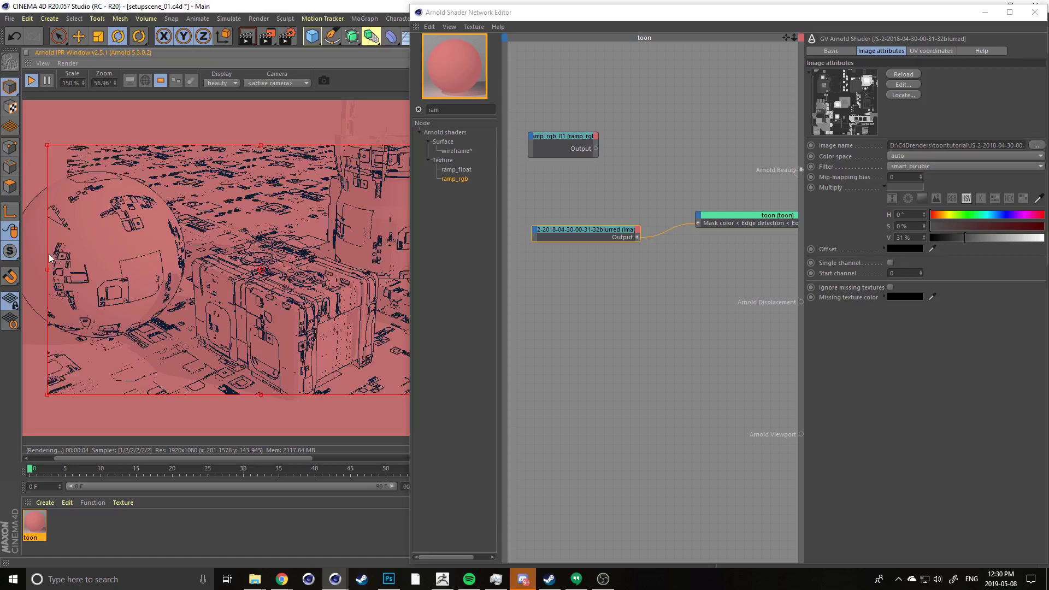
pyautogui.moveTo(274, 229); pyautogui.dragTo(104, 246, button='middle')
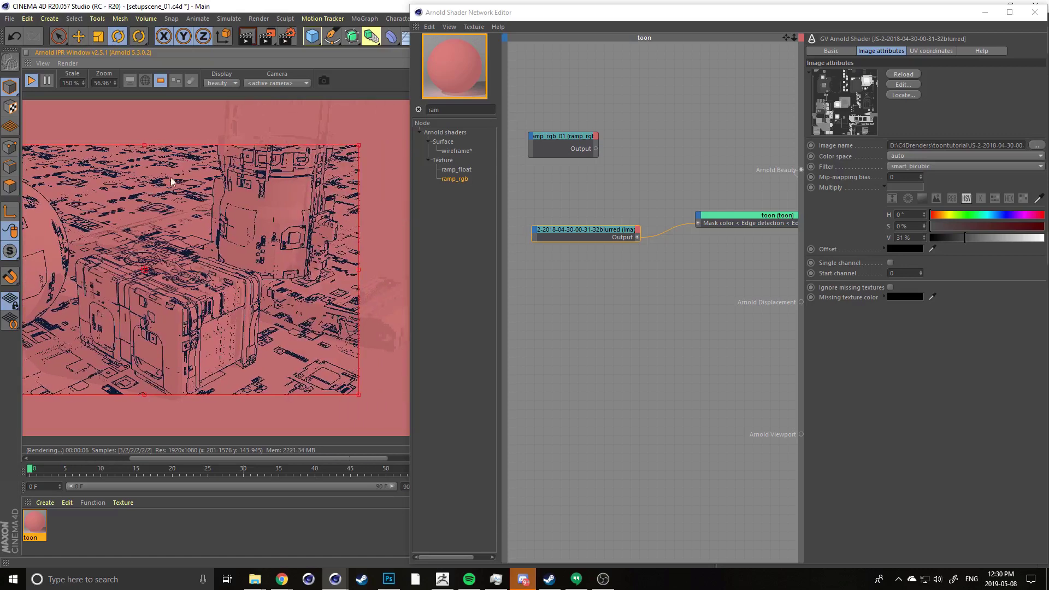
pyautogui.scroll(3, 166, 297)
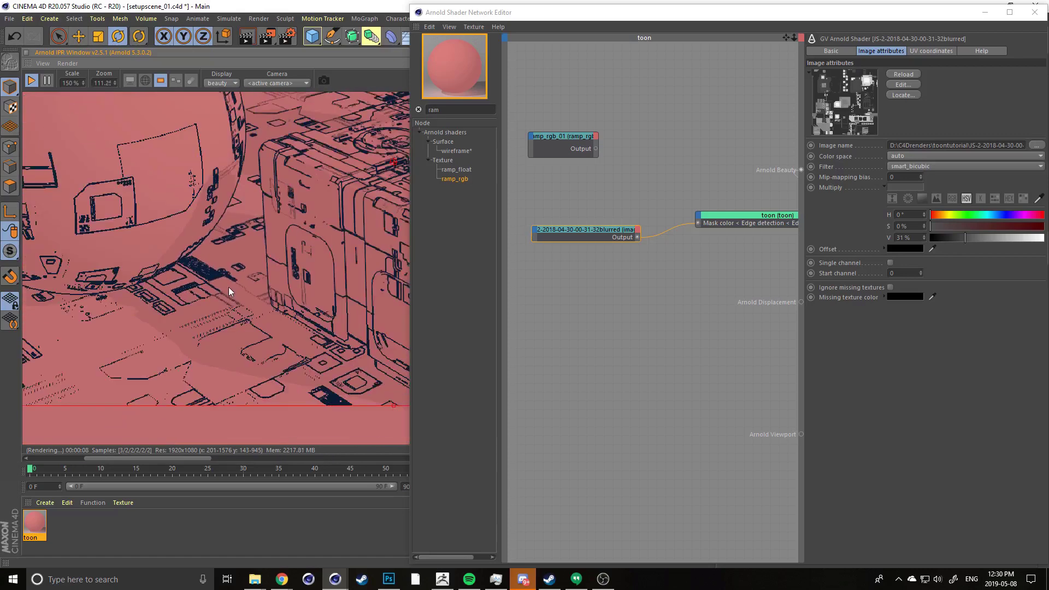
# Examine the contour lines on the sphere, the crate and the surrounding floor in the IPR render
pyautogui.scroll(3, 232, 298)
pyautogui.scroll(-3, 190, 326)
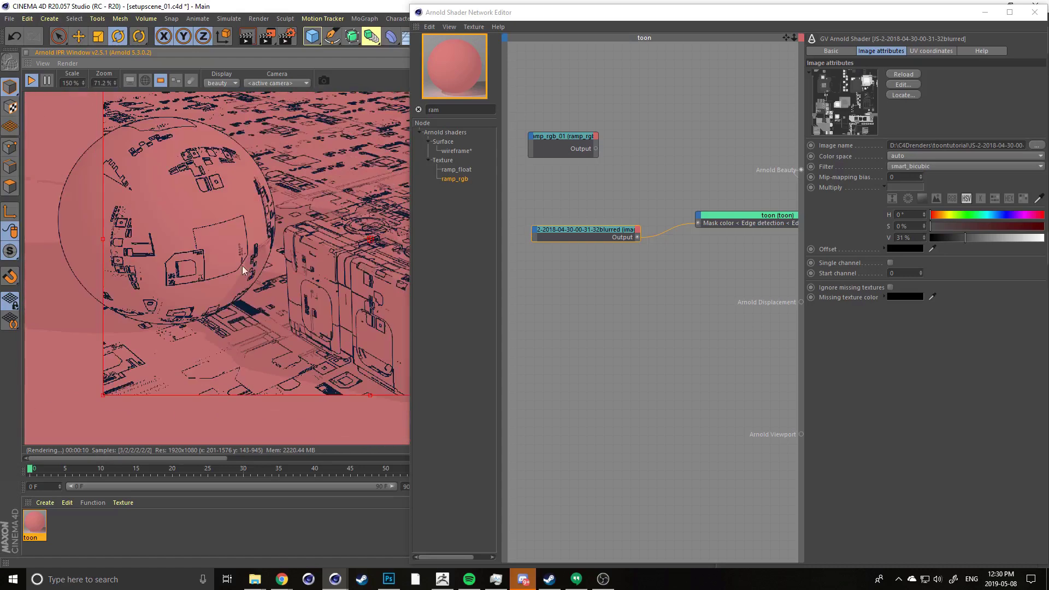
pyautogui.moveTo(246, 265); pyautogui.dragTo(101, 222, button='middle')
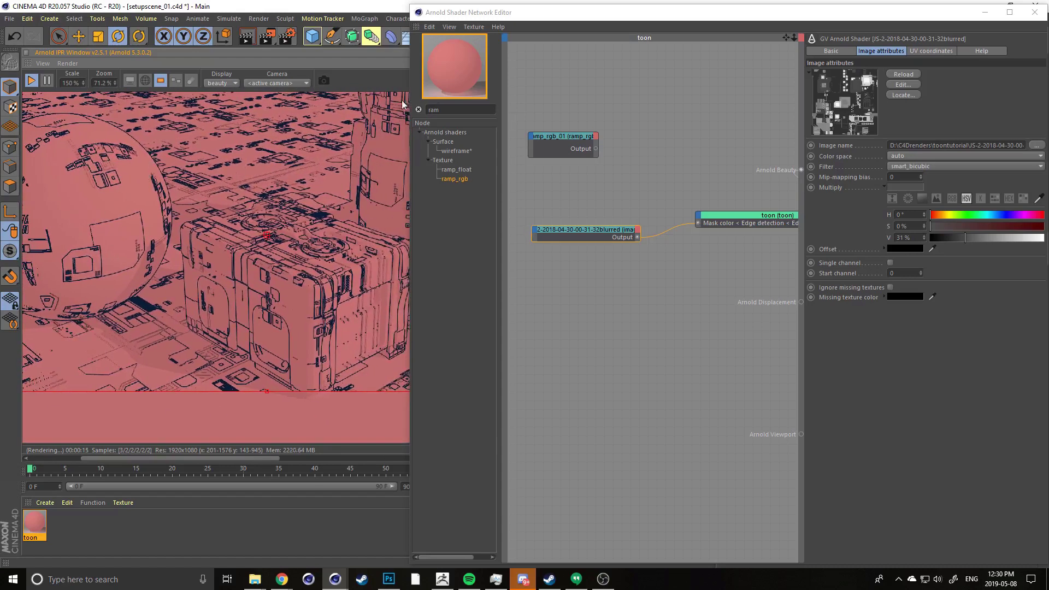
pyautogui.scroll(-2, 164, 175)
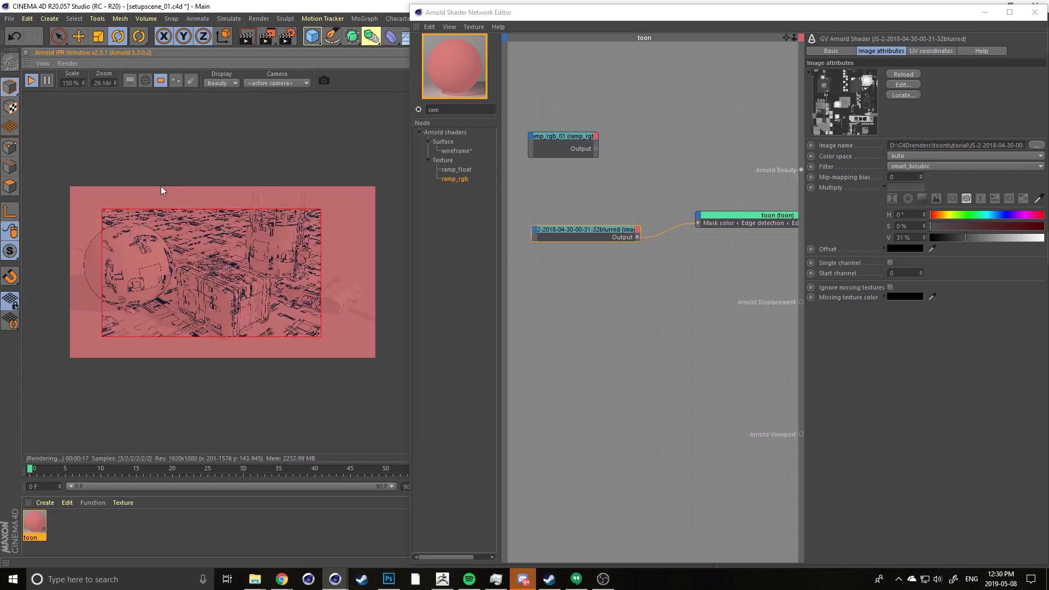
pyautogui.scroll(1, 158, 219)
pyautogui.scroll(-1, 156, 253)
pyautogui.scroll(-1, 156, 253)
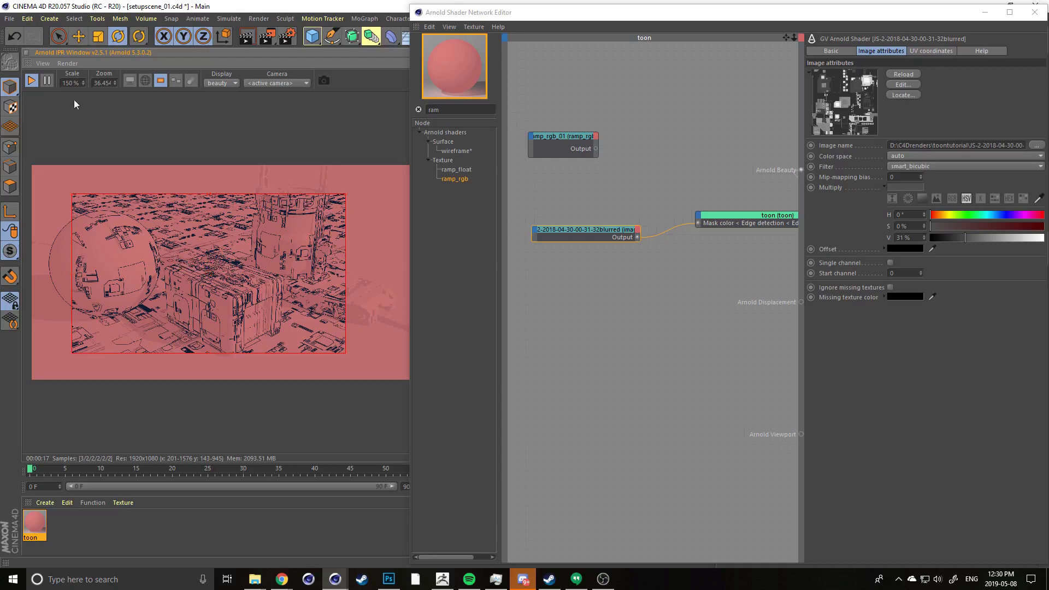
# Set the render output resolution to 1920 x 1080 pixels with the aspect ratio locked, and minimize the render settings
pyautogui.click(287, 39)
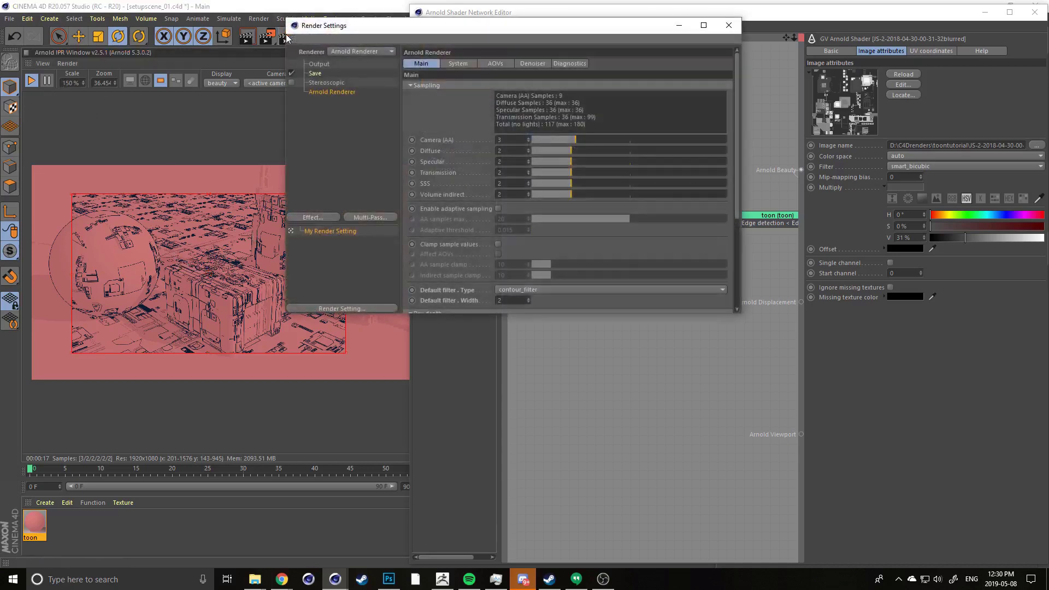
pyautogui.click(317, 64)
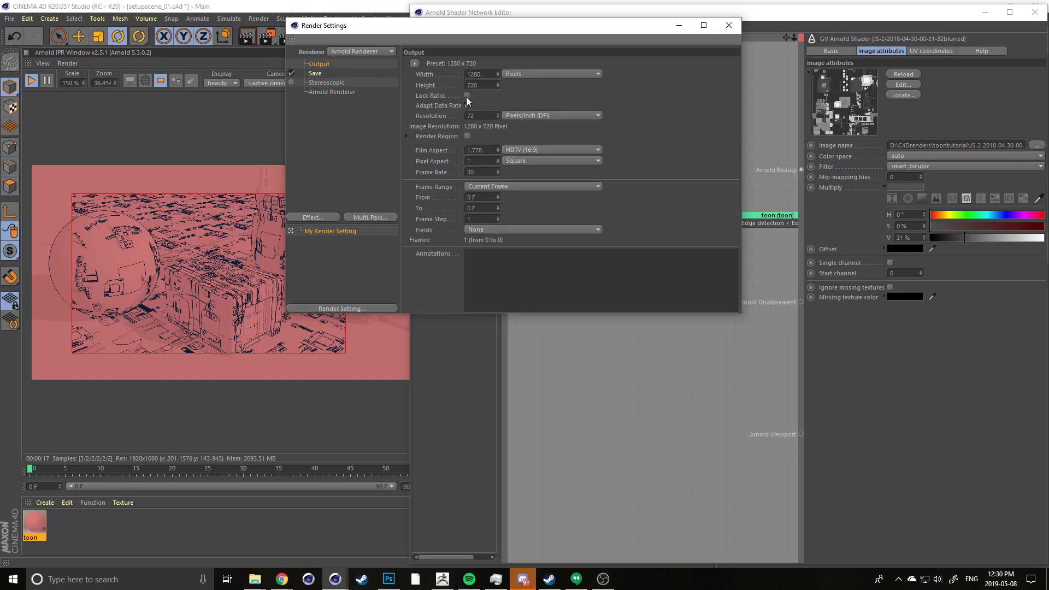
pyautogui.doubleClick(468, 74)
pyautogui.write('419')
pyautogui.write('19')
pyautogui.write('20')
pyautogui.press('Return')
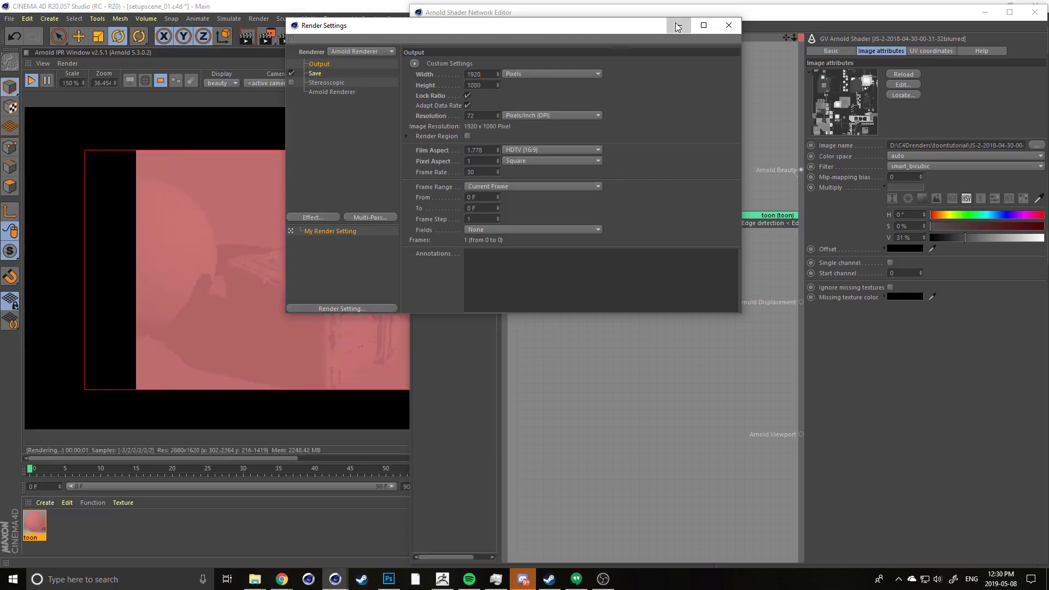
pyautogui.click(680, 25)
# Reposition and shrink the IPR render region so that it tightly frames the crate
pyautogui.scroll(3, 162, 303)
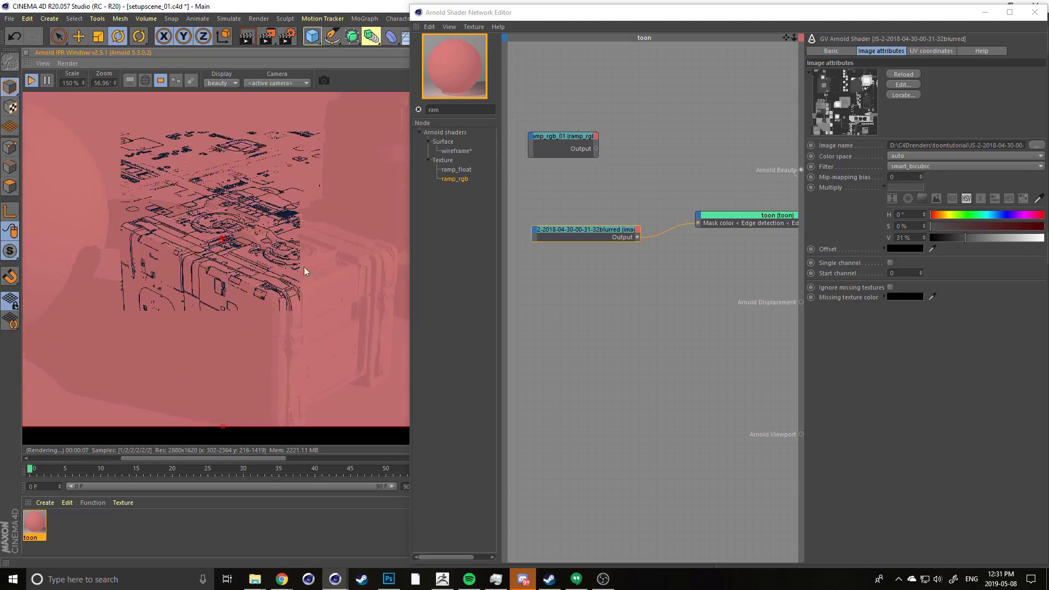
pyautogui.scroll(4, 185, 313)
pyautogui.scroll(-5, 168, 319)
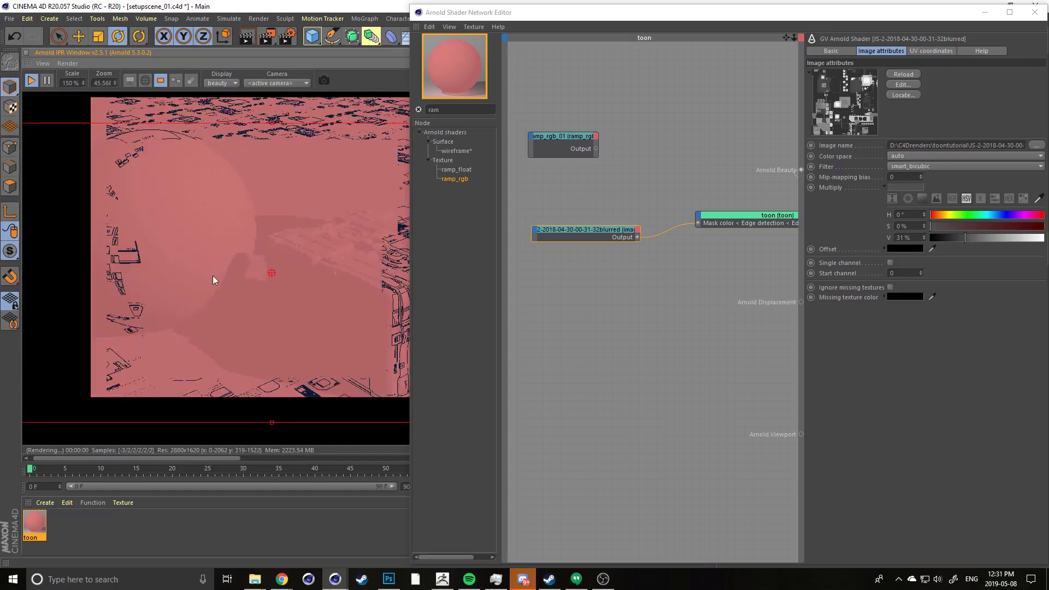
pyautogui.scroll(-5, 212, 276)
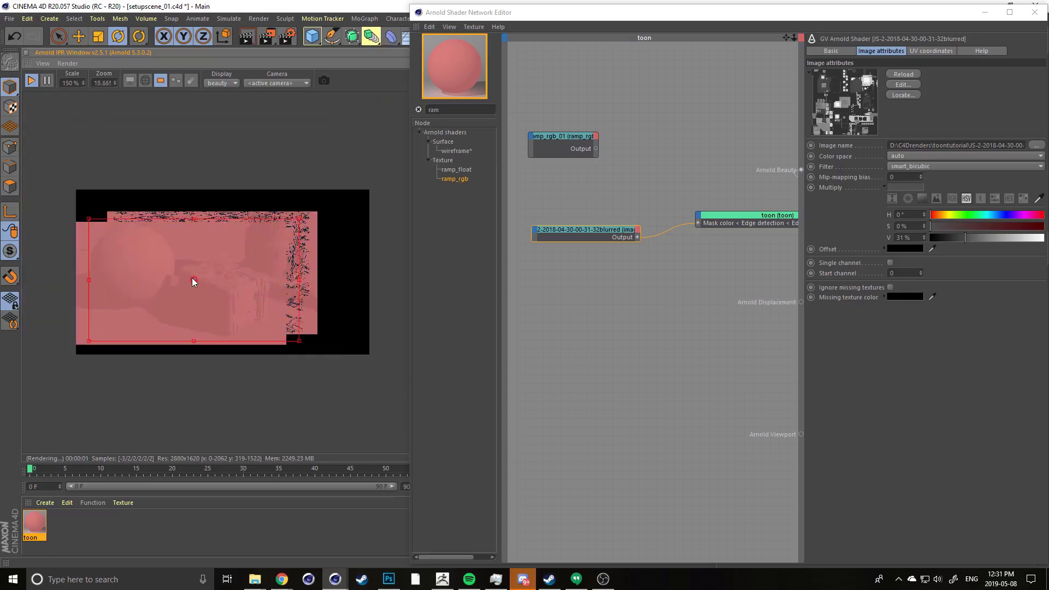
pyautogui.scroll(5, 192, 277)
pyautogui.scroll(-4, 197, 295)
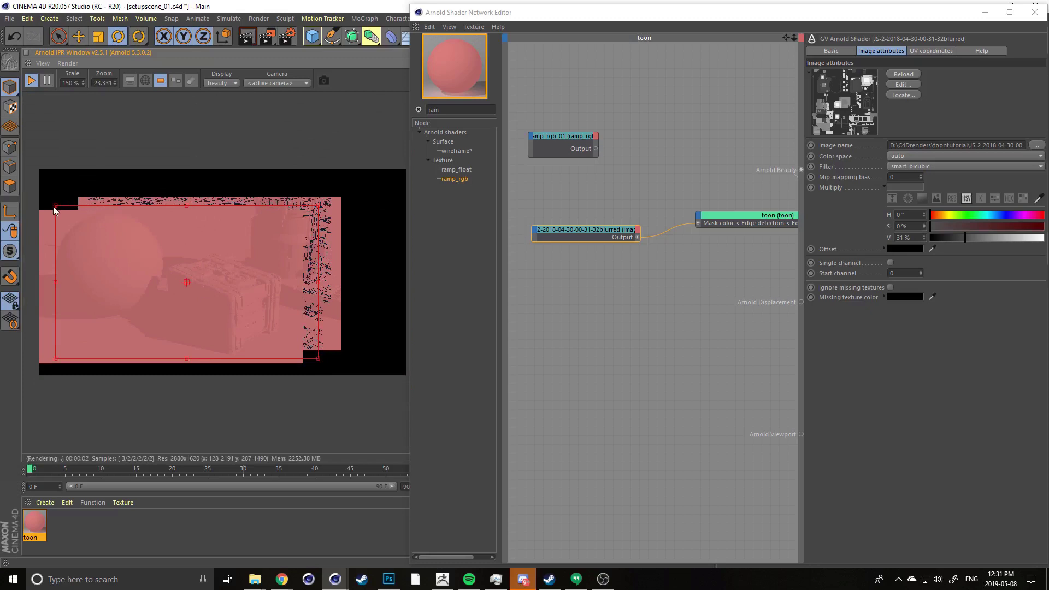
pyautogui.moveTo(155, 232); pyautogui.dragTo(319, 359)
pyautogui.moveTo(320, 296); pyautogui.dragTo(291, 295)
pyautogui.scroll(5, 230, 309)
pyautogui.moveTo(218, 313); pyautogui.dragTo(159, 272, button='middle')
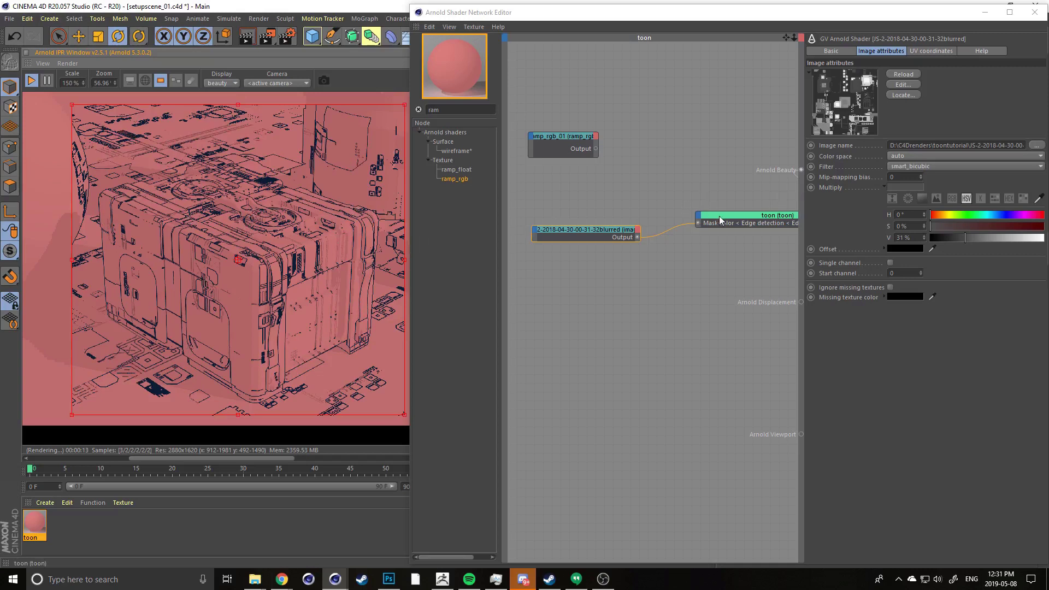
# Show the toon shader's attributes and set its edge width scale to the slider maximum of 1
pyautogui.moveTo(719, 215); pyautogui.dragTo(705, 215)
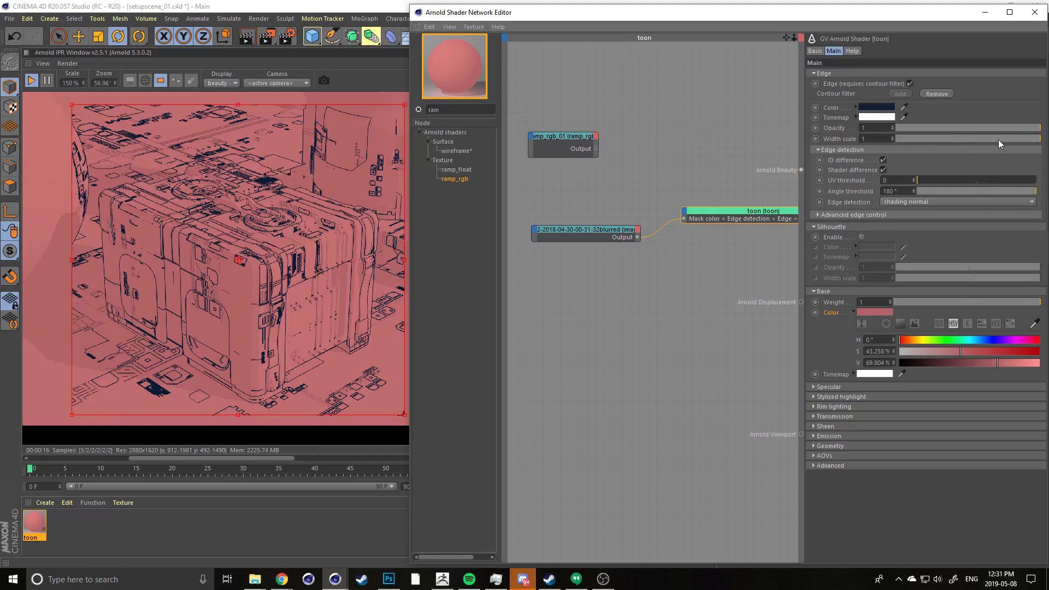
pyautogui.click(1035, 140)
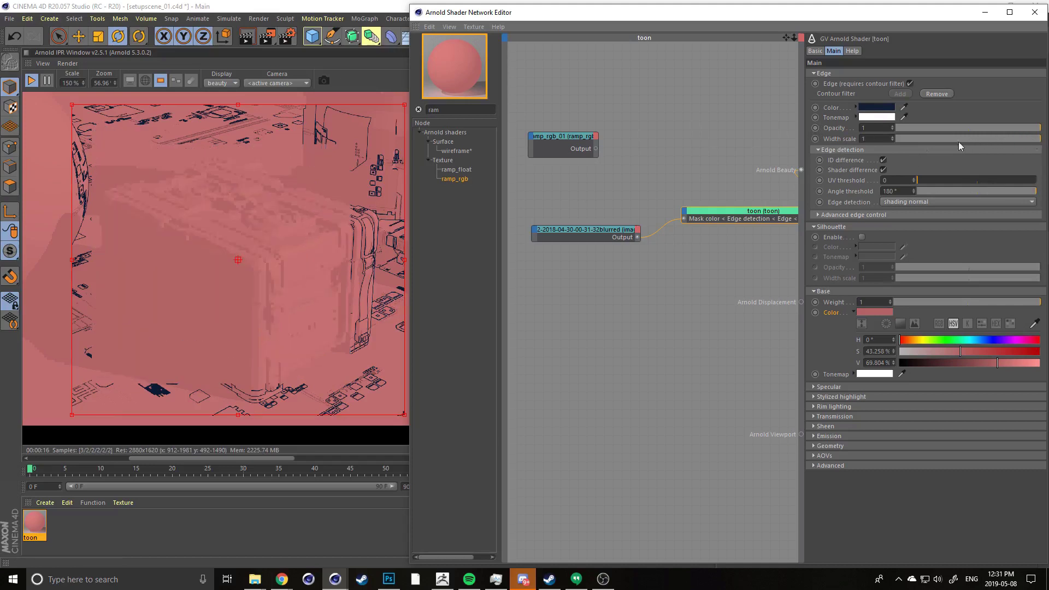
pyautogui.click(868, 139)
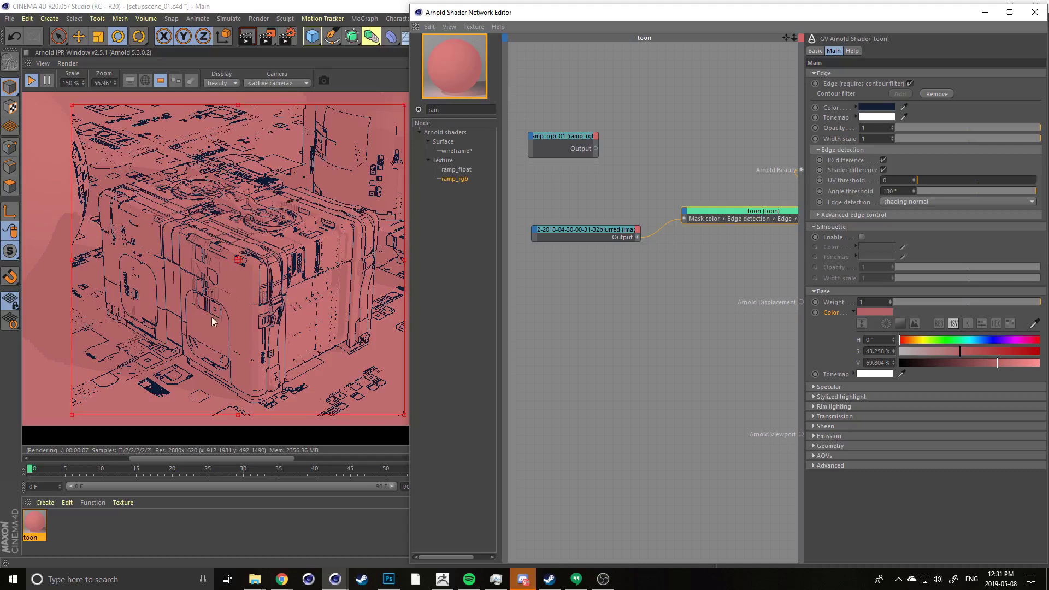
# Try an Arnold default filter width of 3 for the contour filter and inspect the line thickness on the crate
pyautogui.click(285, 44)
pyautogui.moveTo(343, 46); pyautogui.dragTo(440, 43)
pyautogui.click(422, 104)
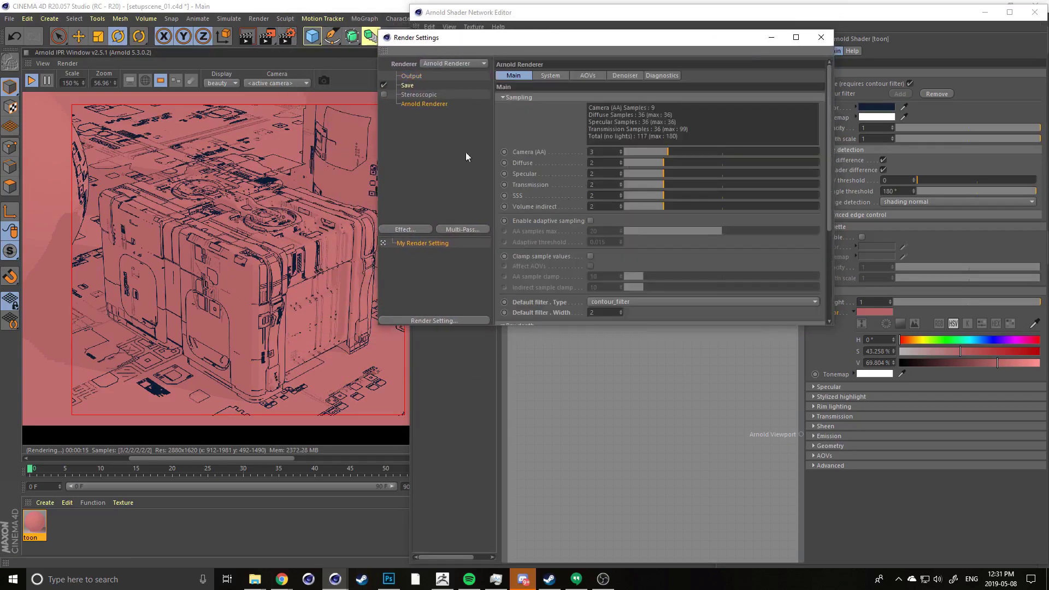
pyautogui.scroll(-3, 508, 311)
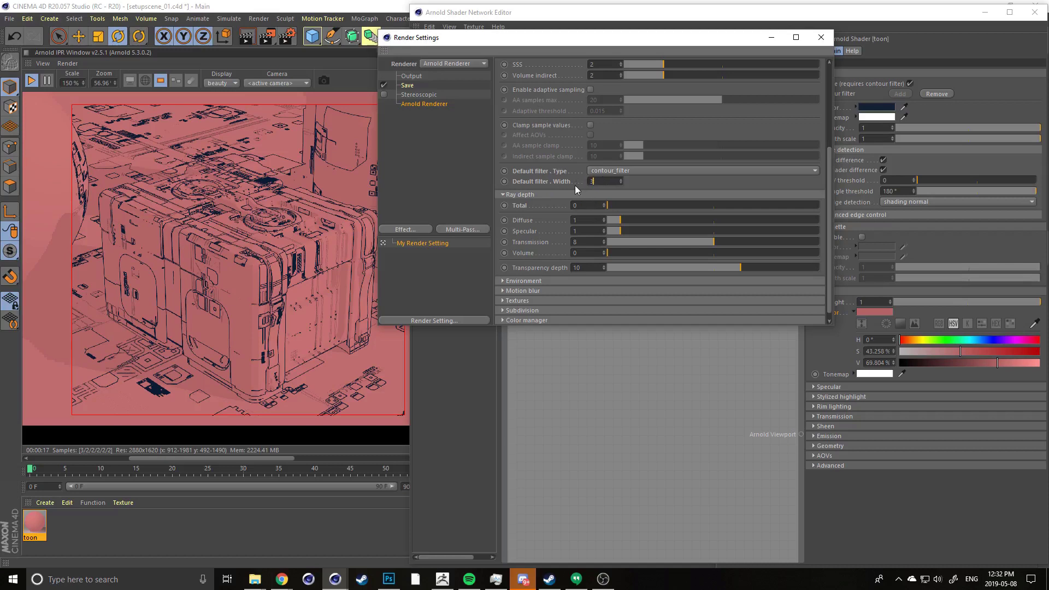
pyautogui.press('Return')
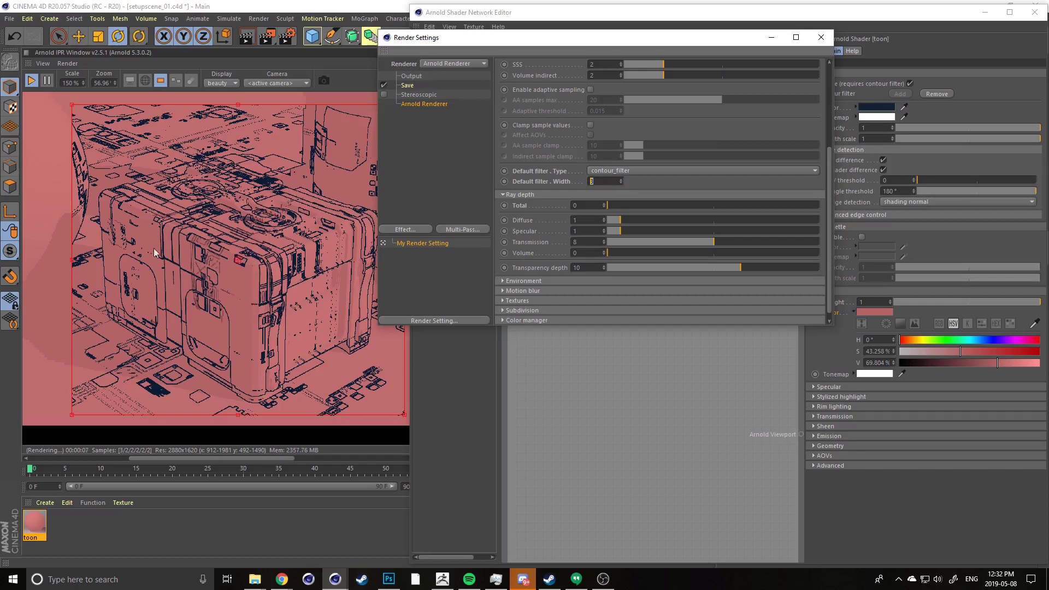
pyautogui.scroll(-1, 189, 296)
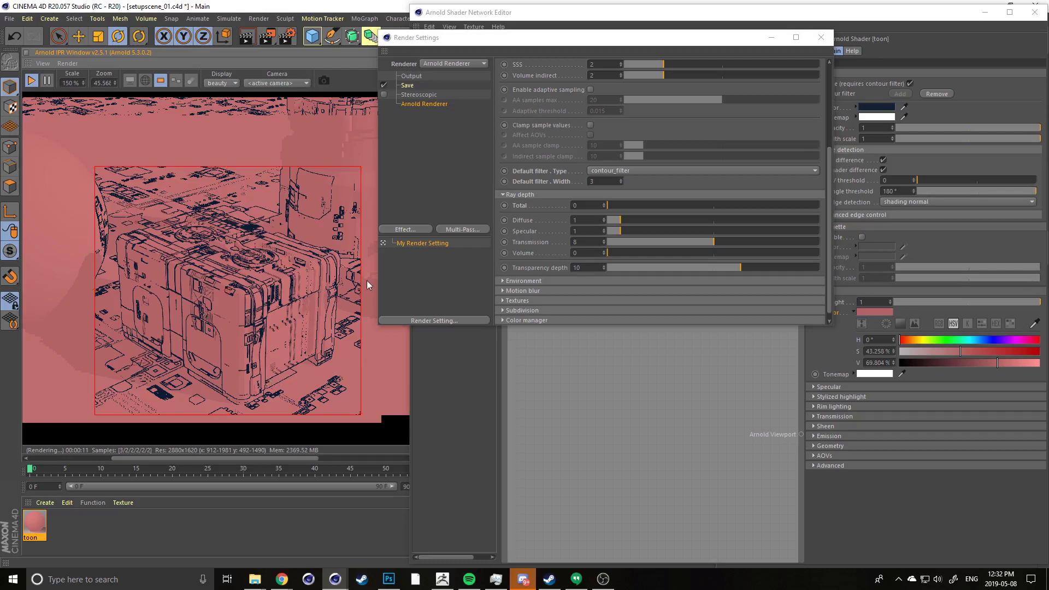
pyautogui.scroll(1, 263, 385)
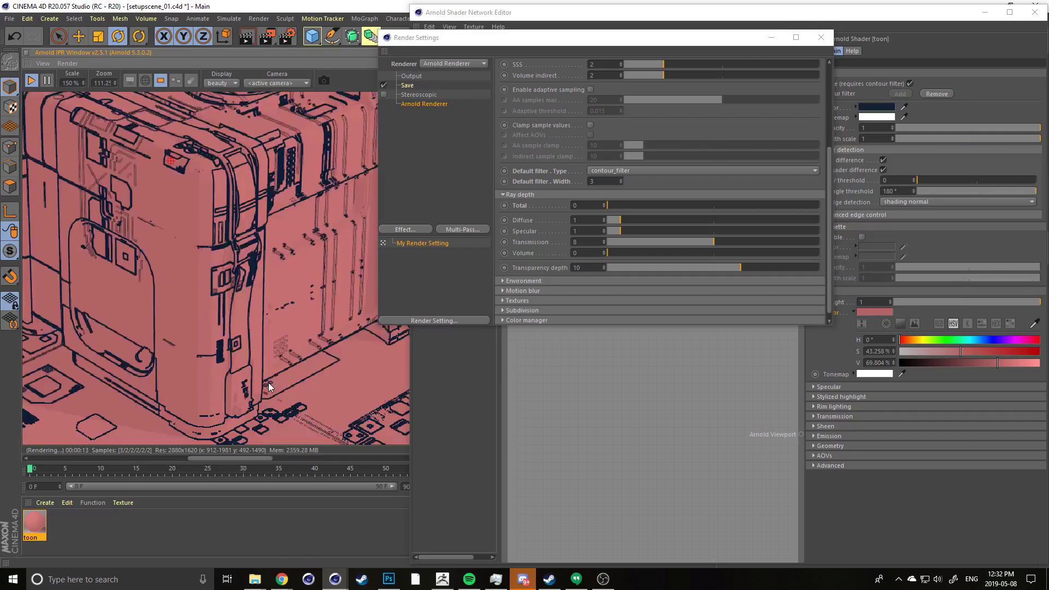
pyautogui.scroll(-1, 145, 373)
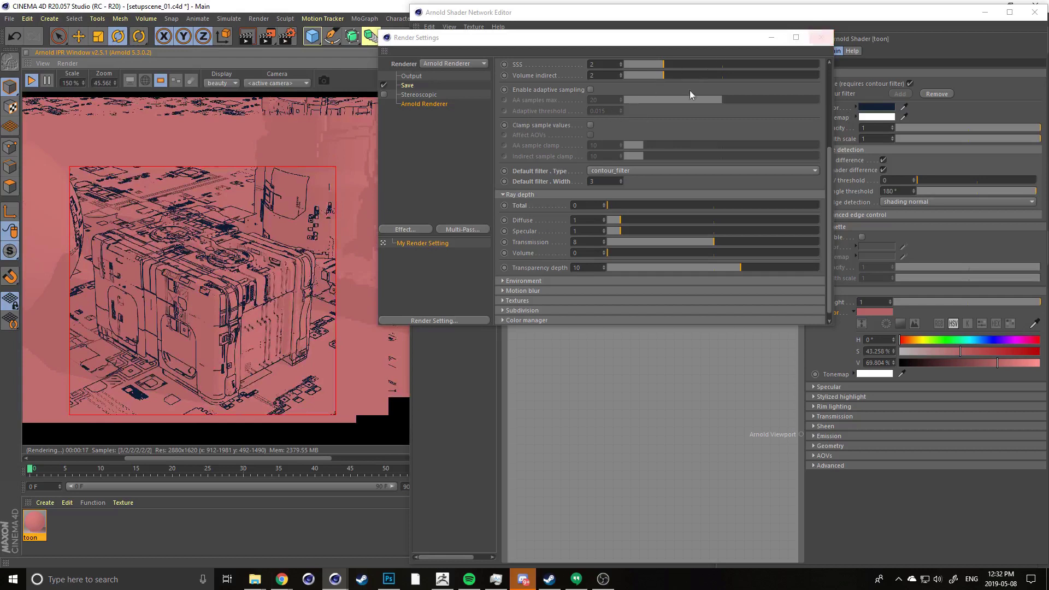
# Return the contour filter width to 2, close the render settings and check the crate's lines in the IPR
pyautogui.click(621, 183)
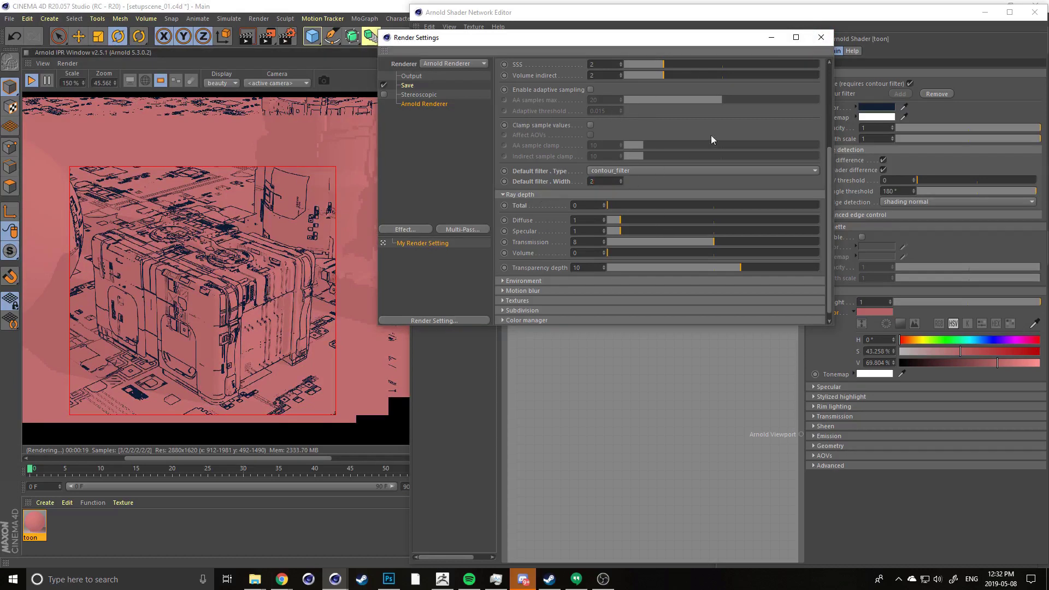
pyautogui.click(821, 37)
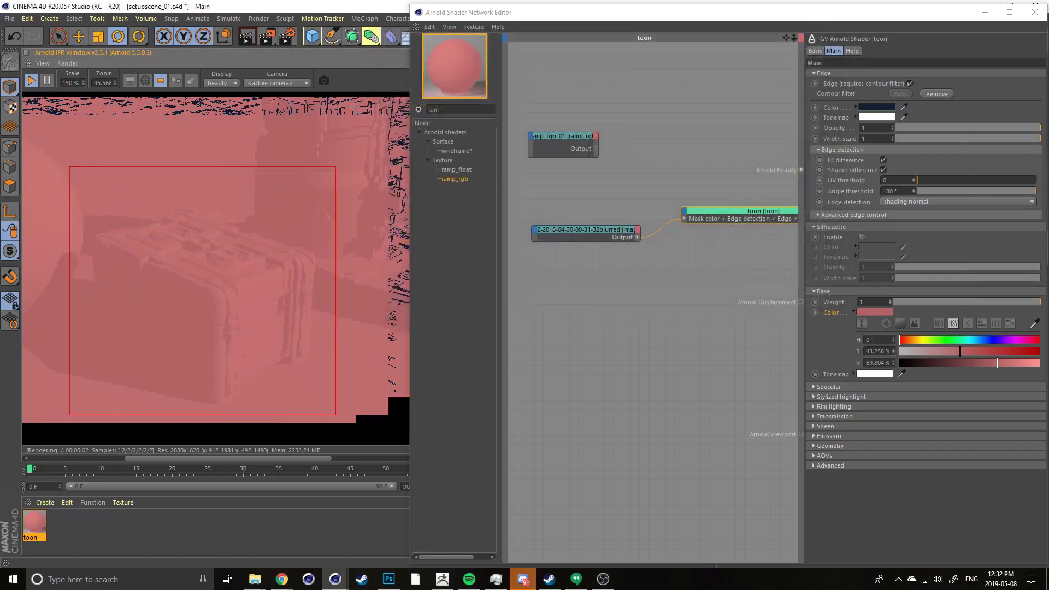
pyautogui.scroll(1, 174, 355)
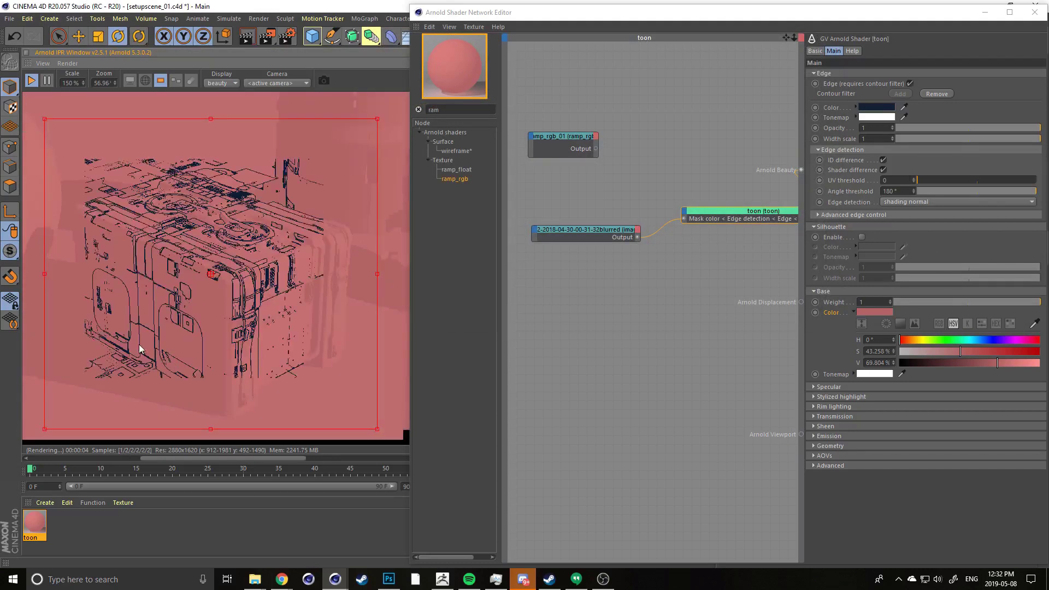
pyautogui.moveTo(171, 304); pyautogui.dragTo(159, 304)
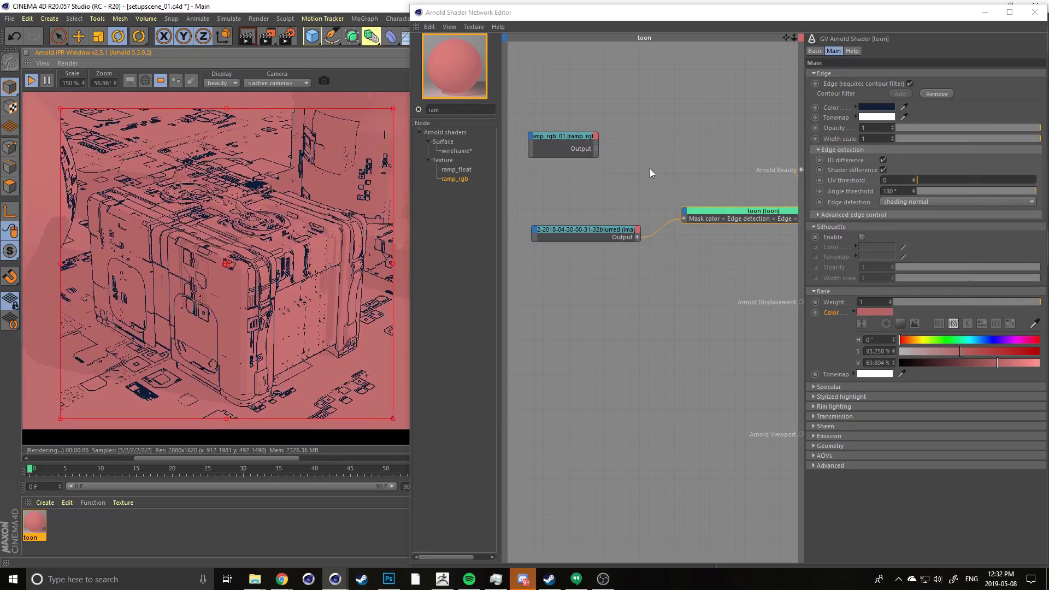
# Look through the toon shader's advanced edge control options, collapse the base settings and enable the silhouette
pyautogui.click(819, 150)
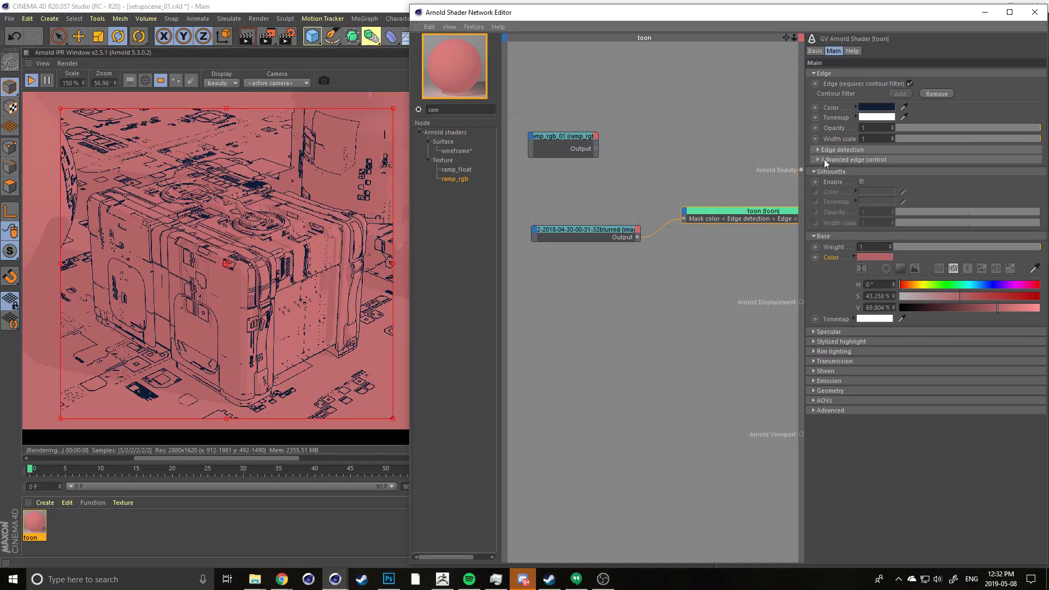
pyautogui.click(820, 159)
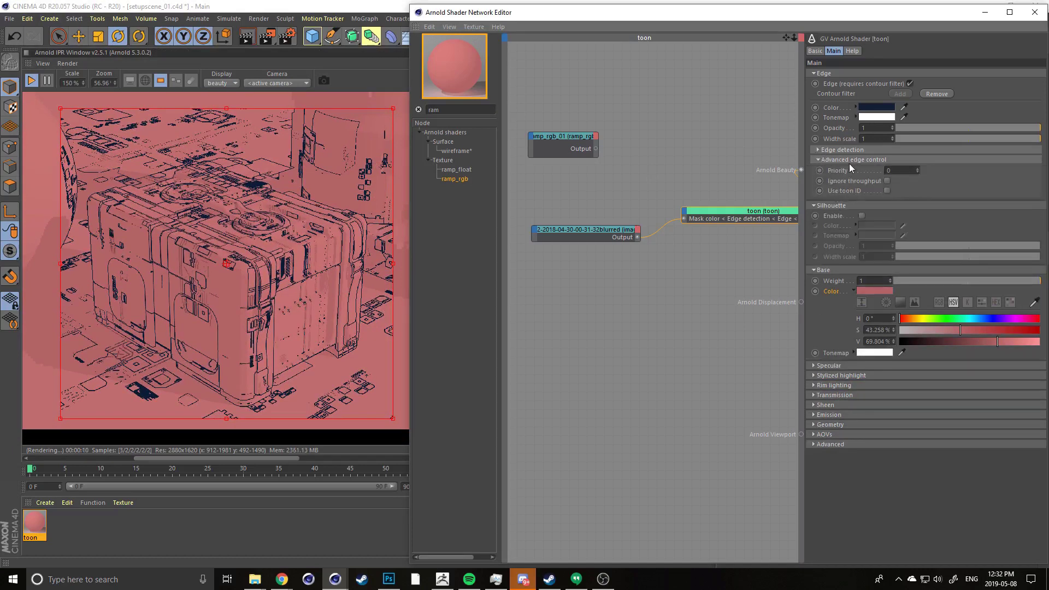
pyautogui.click(818, 160)
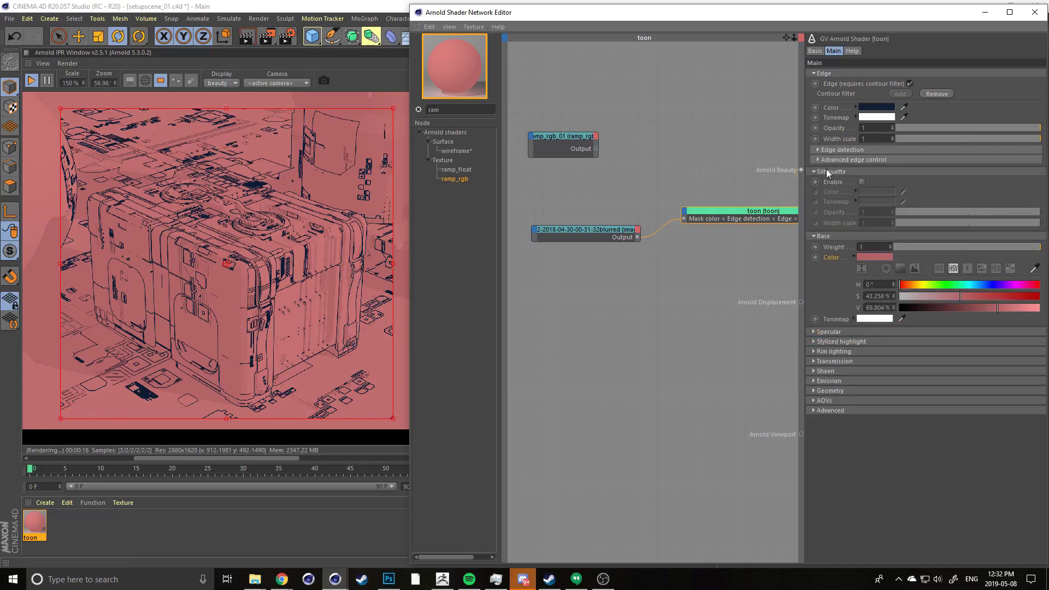
pyautogui.click(819, 236)
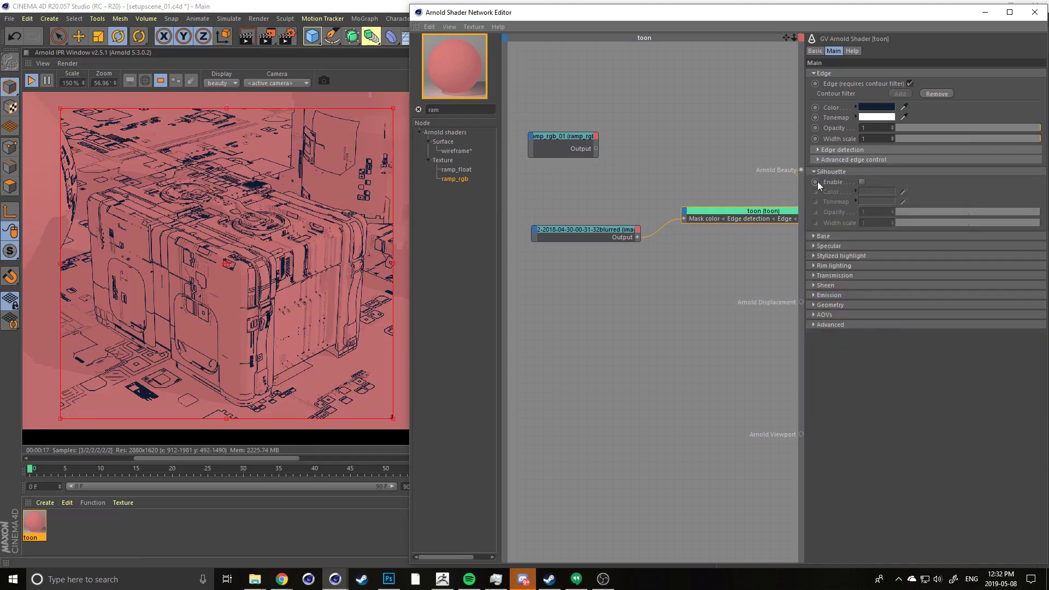
pyautogui.click(862, 182)
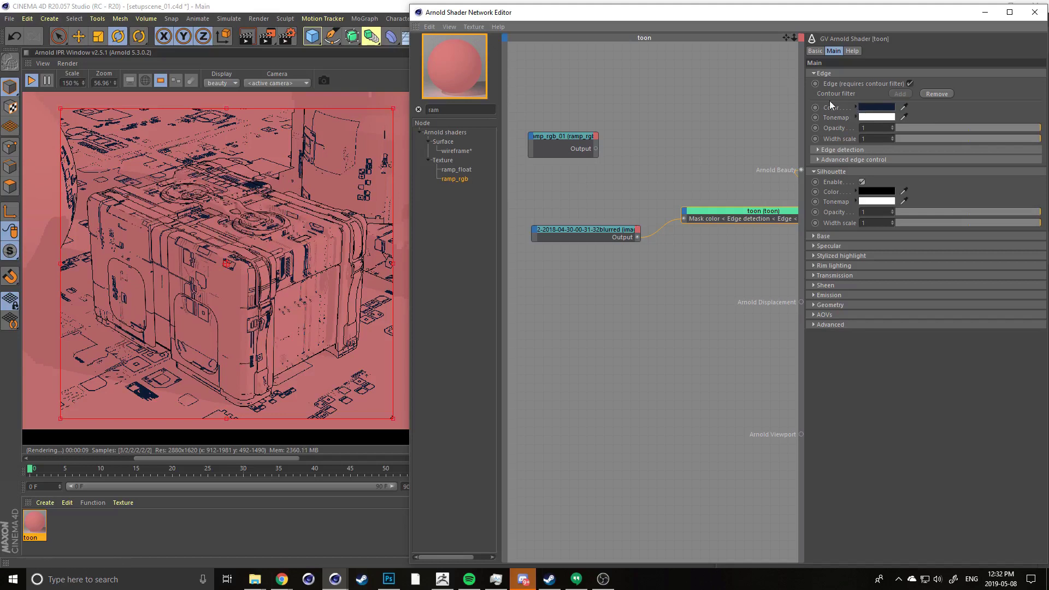
# Set the toon shader's edge color to an olive green with hue 78° and saturation 67%, and inspect the crate's lines
pyautogui.click(873, 107)
pyautogui.click(844, 103)
pyautogui.click(905, 126)
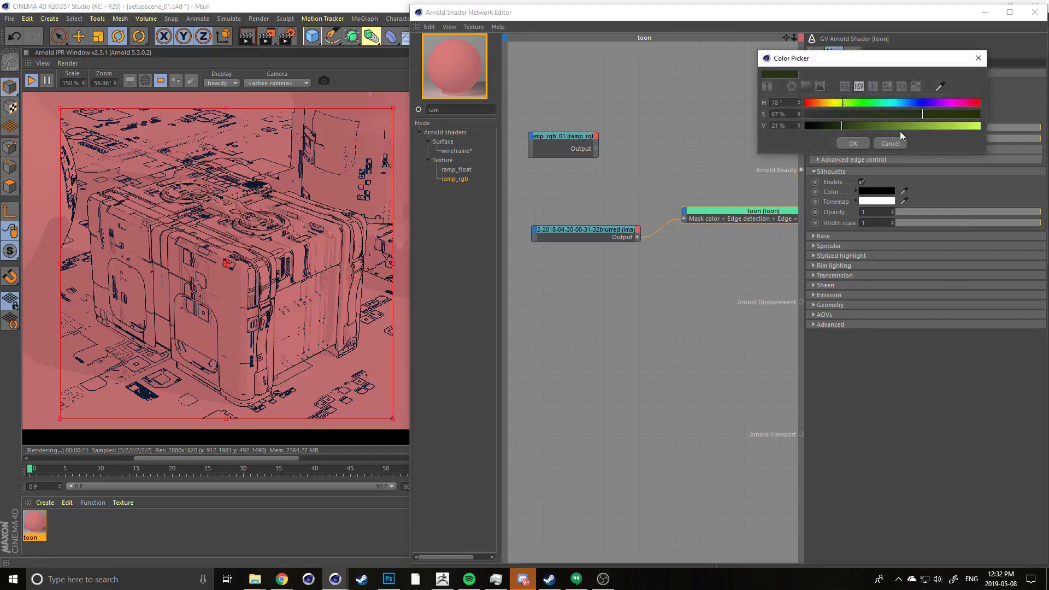
pyautogui.click(844, 144)
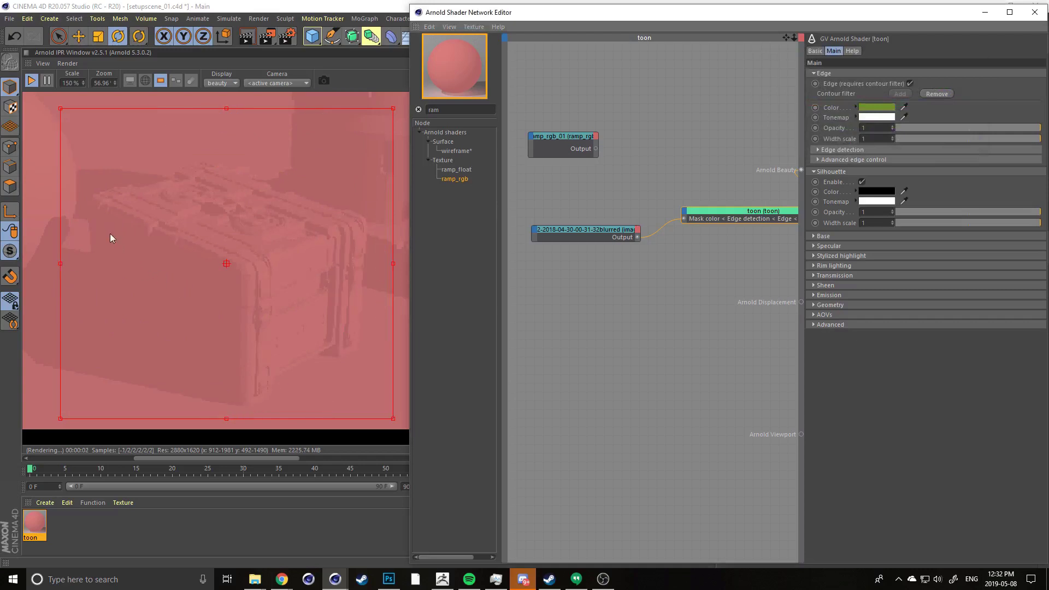
pyautogui.scroll(1, 175, 240)
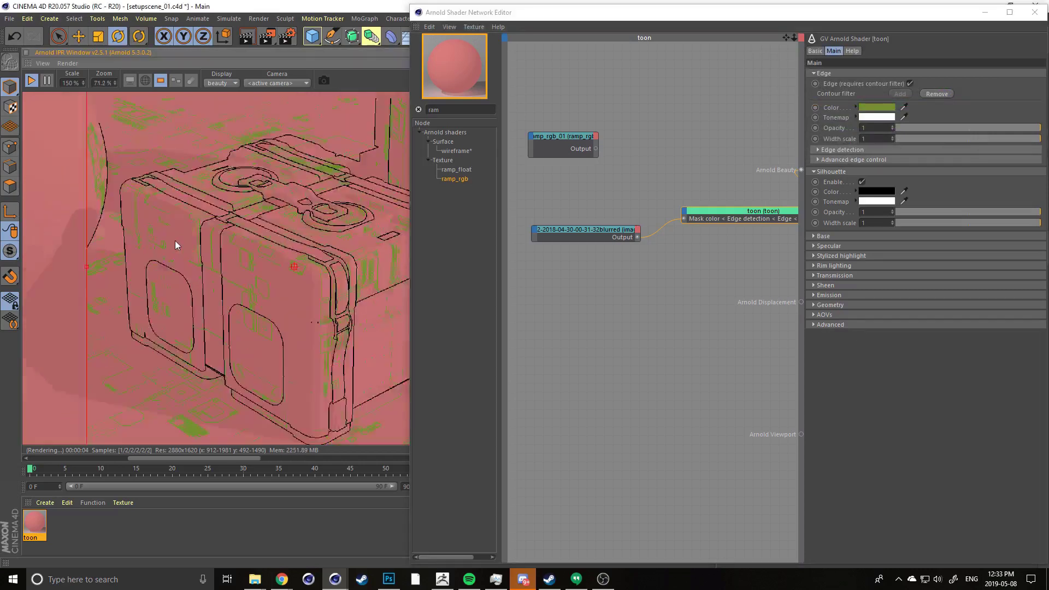
pyautogui.scroll(1, 175, 240)
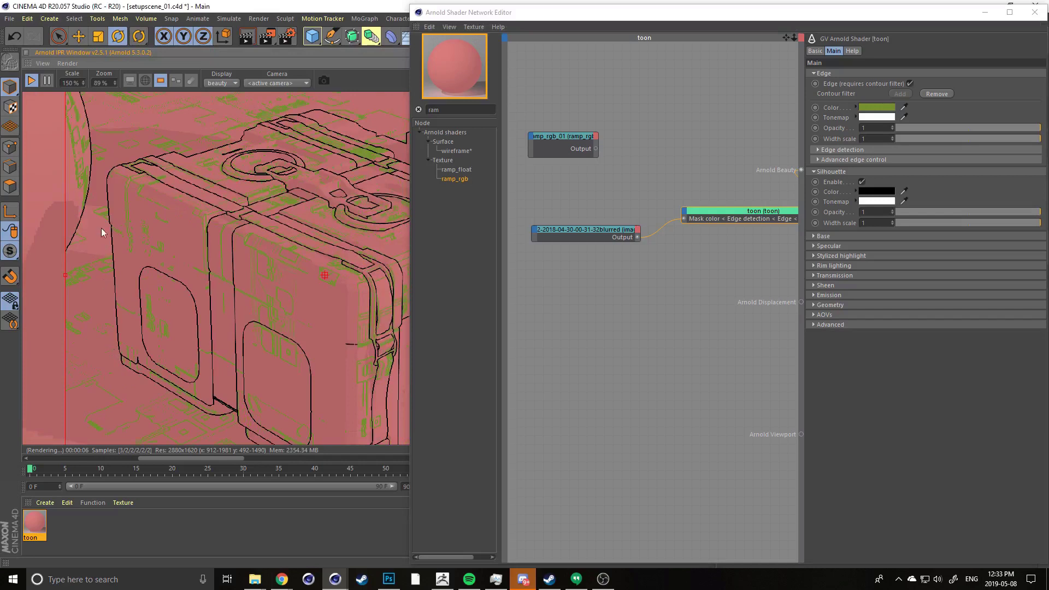
# Set the toon shader's edge color to a blue with hue 214°, saturation 67% and value 57%
pyautogui.click(879, 191)
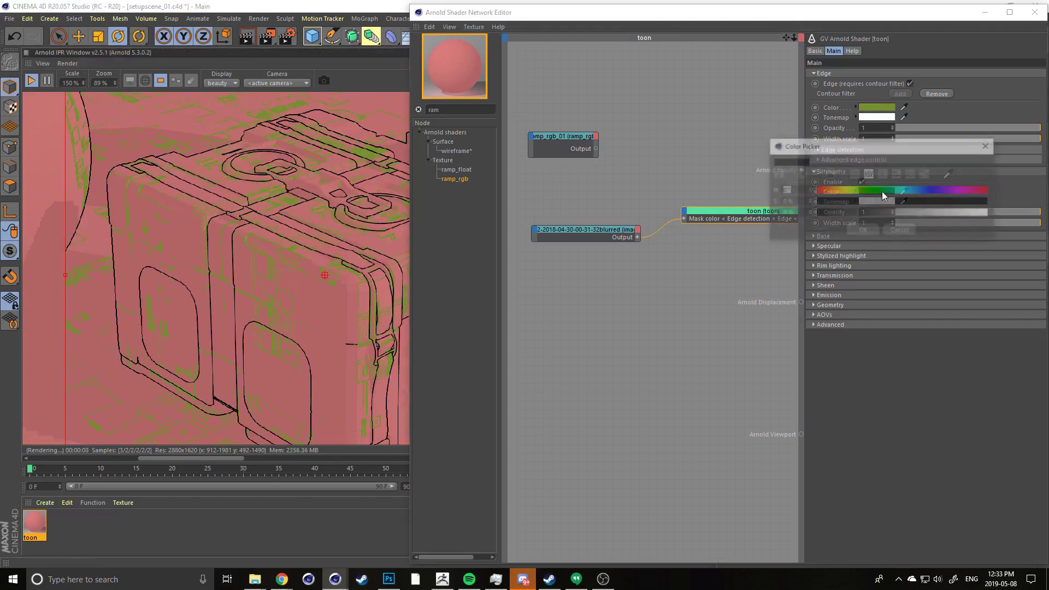
pyautogui.moveTo(321, 242); pyautogui.dragTo(174, 290, button='middle')
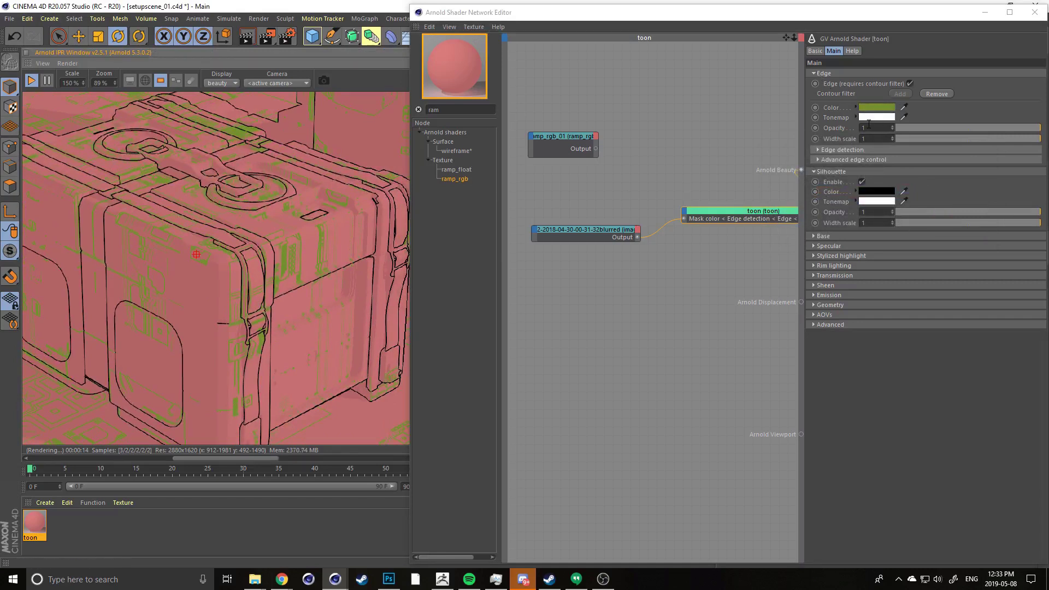
pyautogui.scroll(-1, 232, 242)
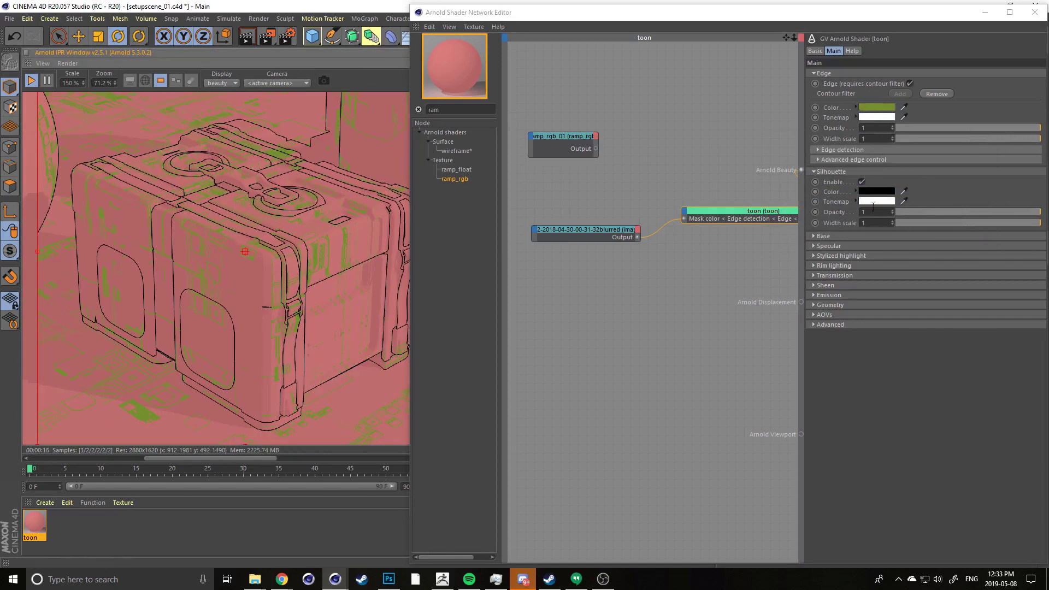
pyautogui.click(855, 118)
pyautogui.click(900, 104)
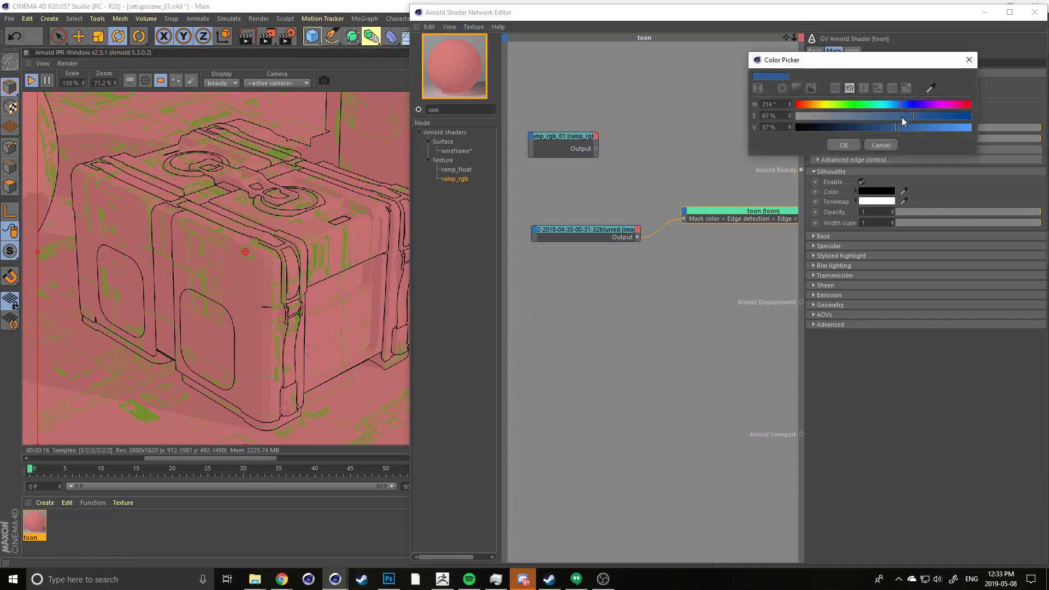
pyautogui.click(915, 116)
pyautogui.click(843, 145)
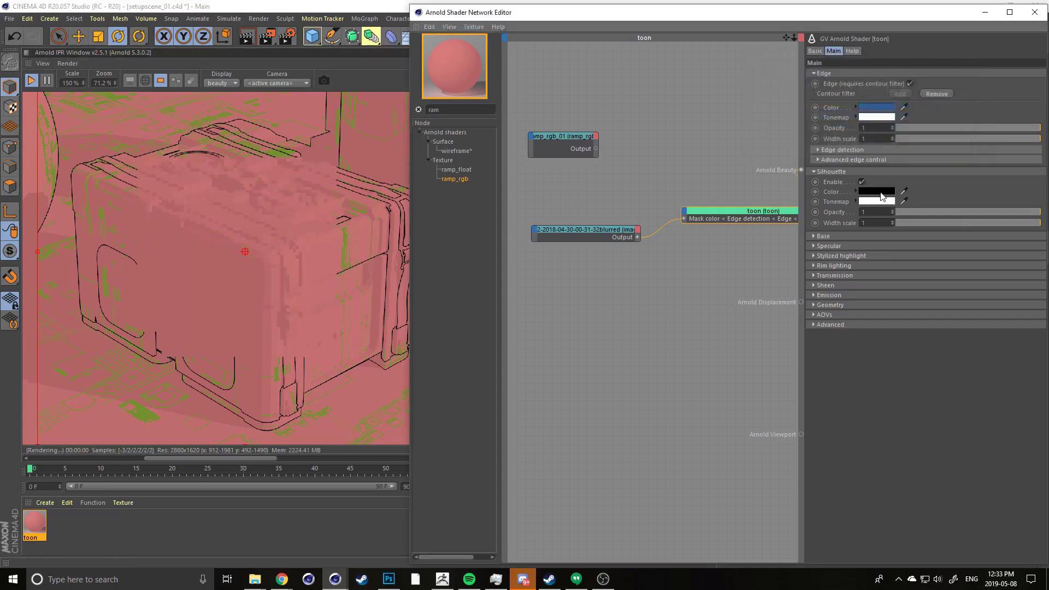
# Sample the edge's blue as the silhouette color and darken it to a value of 4%
pyautogui.click(876, 191)
pyautogui.click(945, 171)
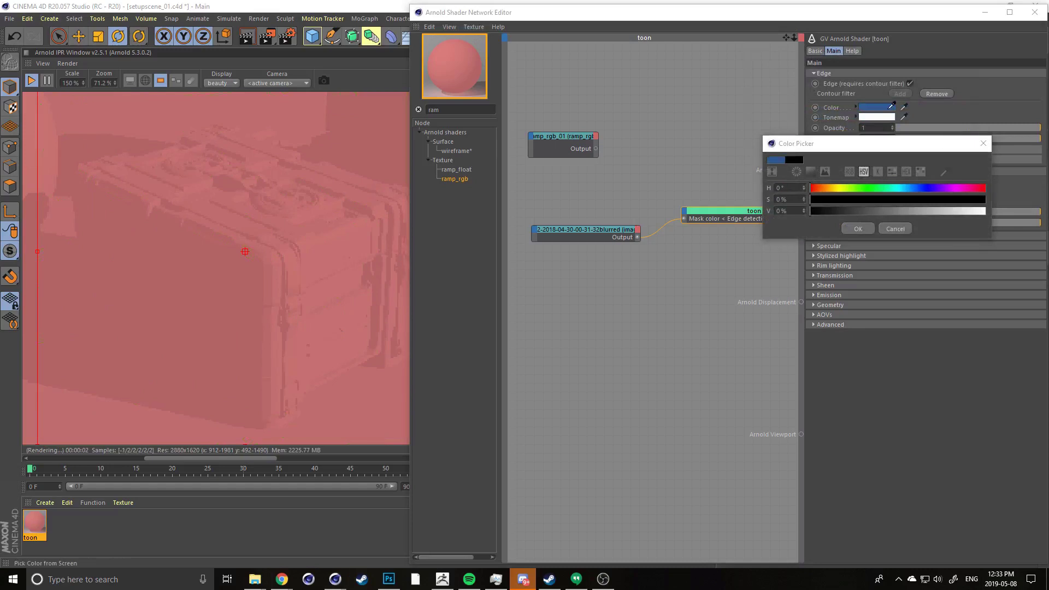
pyautogui.click(877, 107)
pyautogui.click(857, 229)
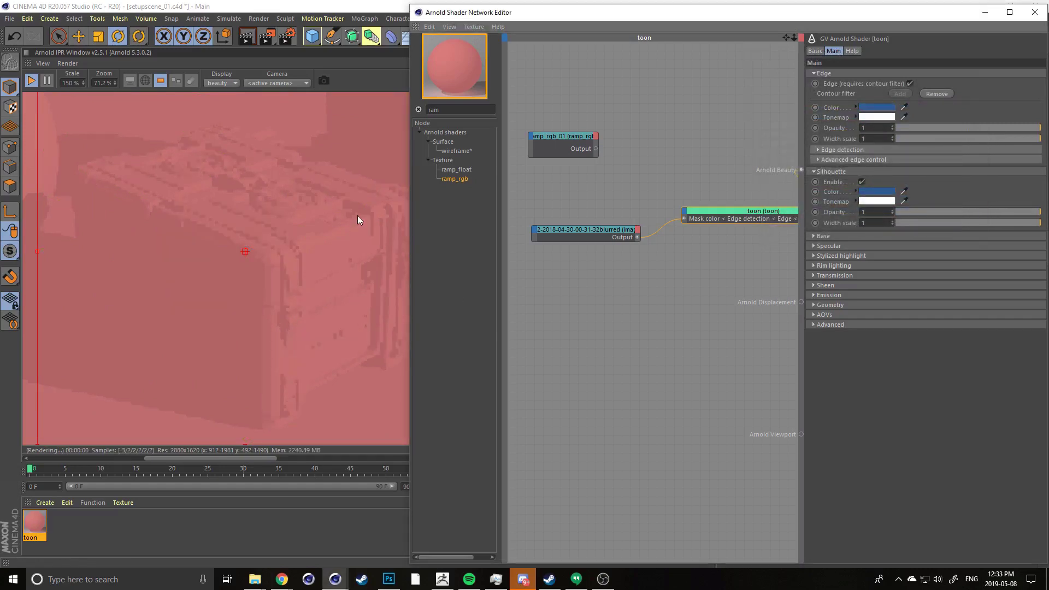
pyautogui.click(877, 191)
pyautogui.moveTo(860, 211); pyautogui.dragTo(811, 215)
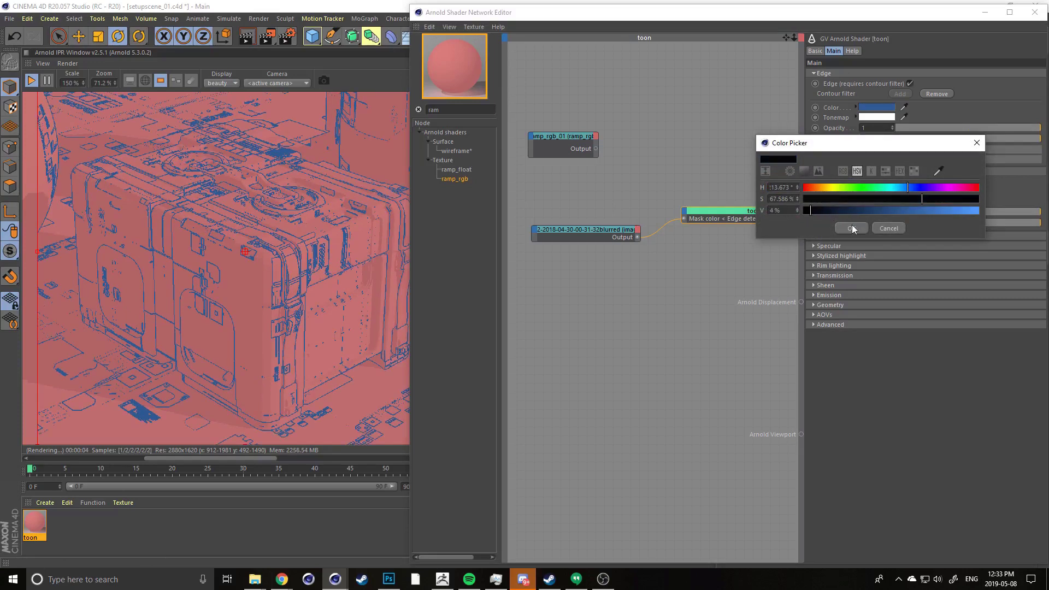
pyautogui.click(851, 228)
# Redraw a smaller IPR render region around the crate's lid and rear corner and inspect the line colors up close
pyautogui.scroll(5, 192, 249)
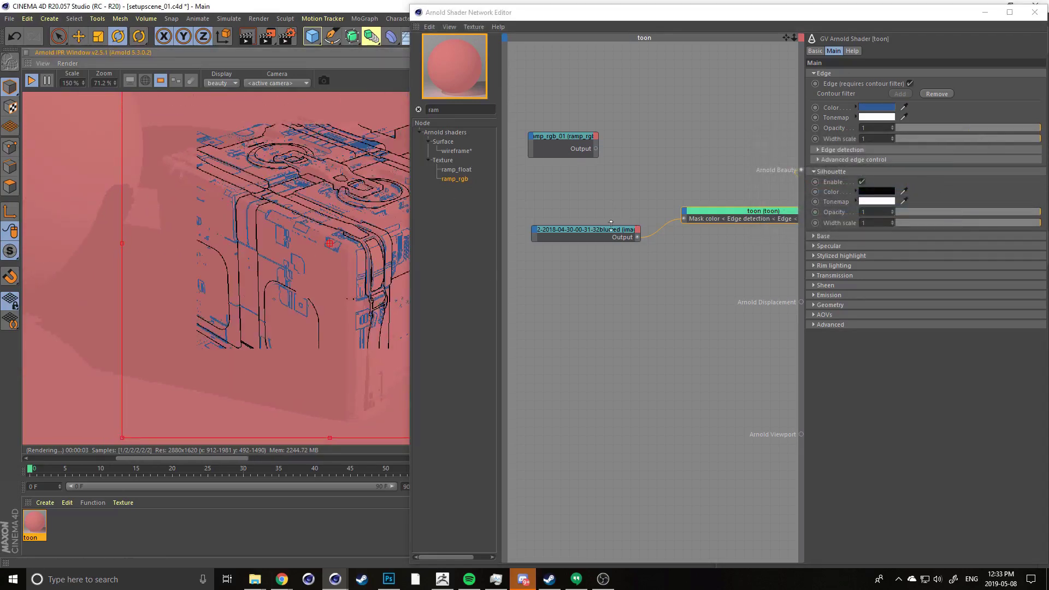
pyautogui.scroll(-5, 194, 182)
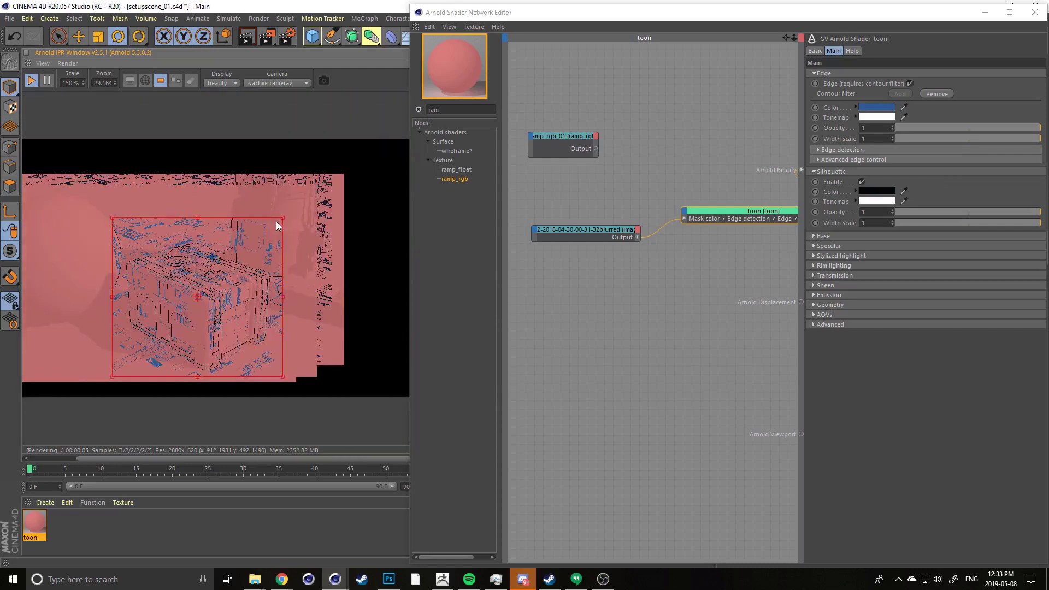
pyautogui.moveTo(224, 258); pyautogui.dragTo(128, 338)
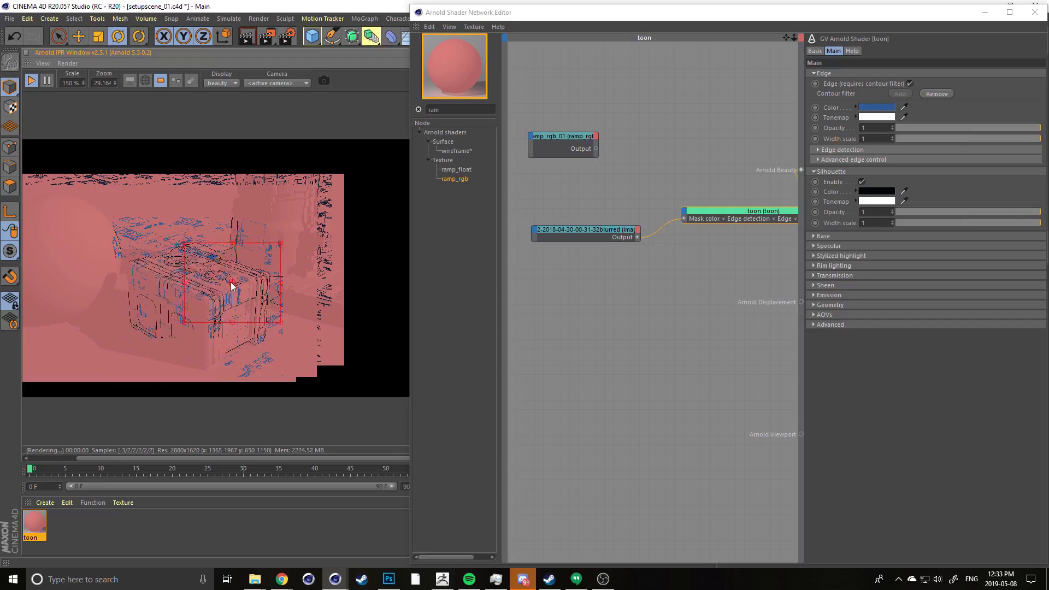
pyautogui.scroll(5, 234, 285)
pyautogui.scroll(1, 234, 282)
pyautogui.moveTo(208, 273); pyautogui.dragTo(183, 257, button='middle')
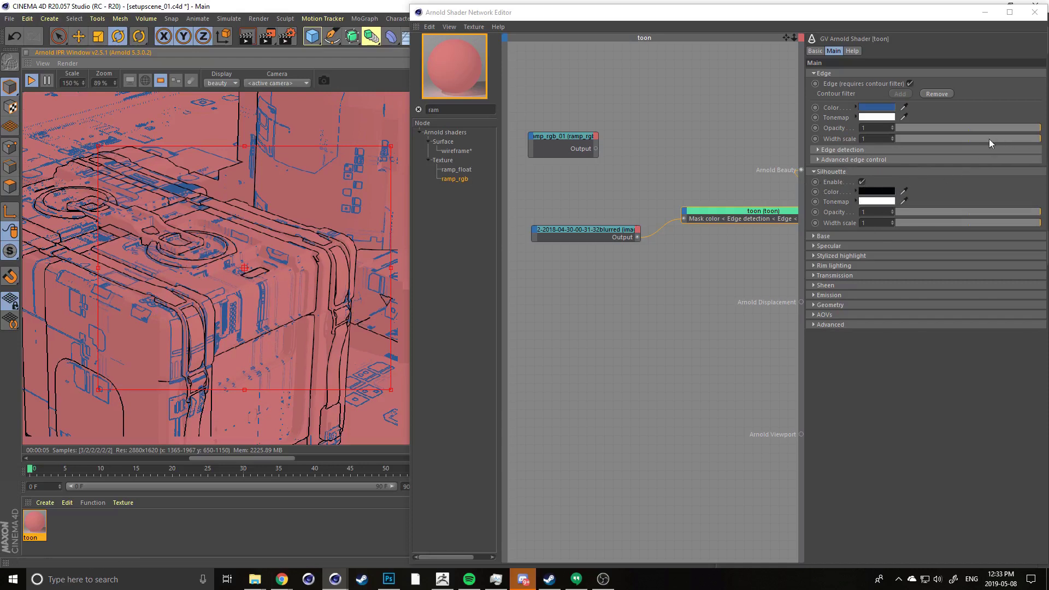
# Try an edge width scale of 0.46 and a silhouette width scale of 0.51, and return the silhouette's scale to 1
pyautogui.moveTo(994, 138); pyautogui.dragTo(963, 137)
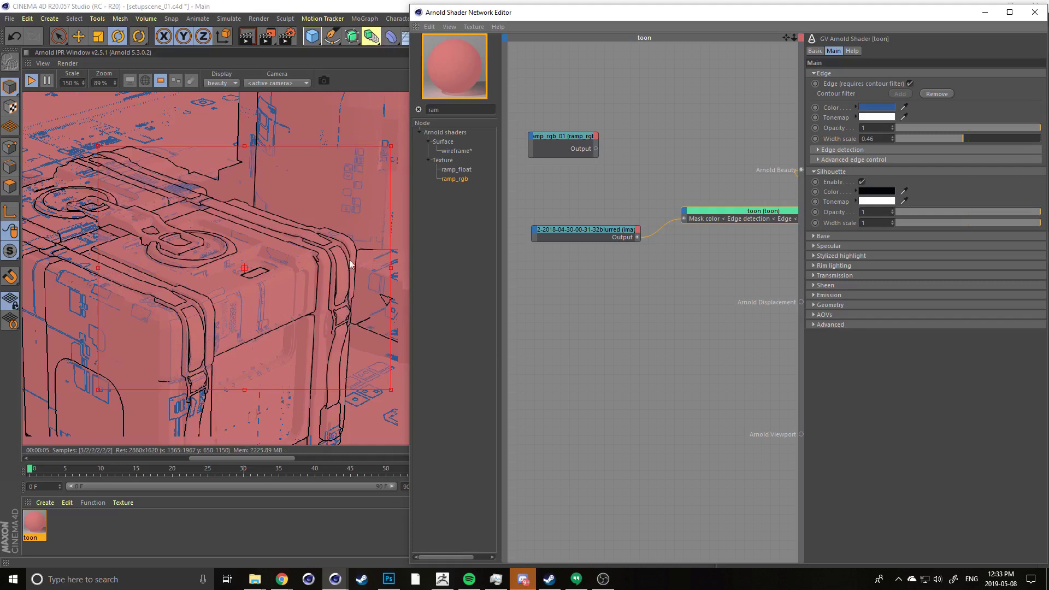
pyautogui.keyDown('alt'); pyautogui.moveTo(211, 330); pyautogui.dragTo(206, 305); pyautogui.keyUp('alt')
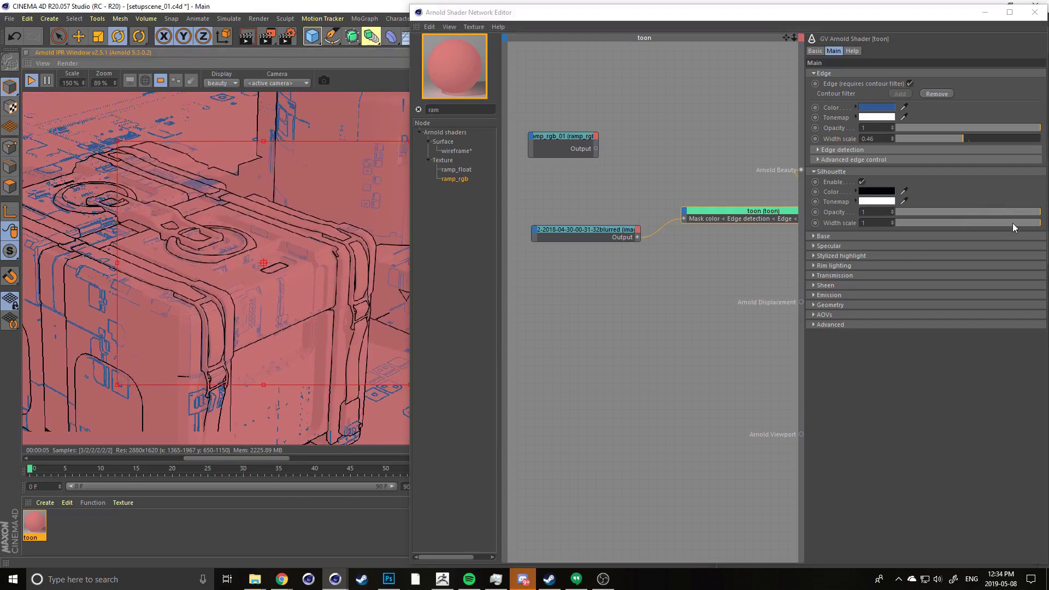
pyautogui.moveTo(1024, 222); pyautogui.dragTo(970, 221)
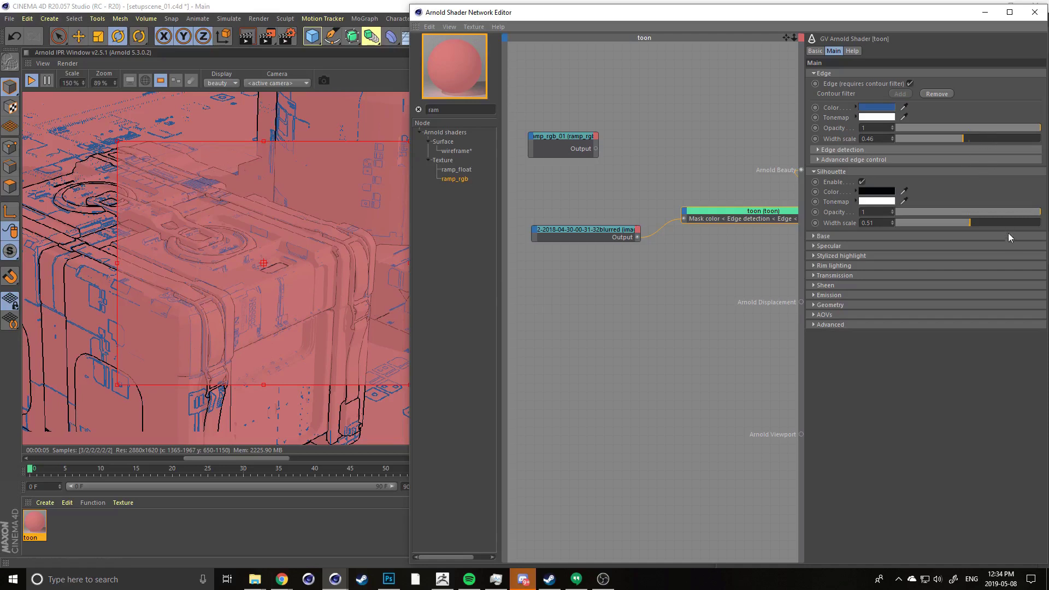
pyautogui.moveTo(988, 223); pyautogui.dragTo(1041, 224)
# Try an edge width scale of 0.25, settle on 0.78 and check the crate's lines in the IPR
pyautogui.moveTo(970, 140); pyautogui.dragTo(932, 138)
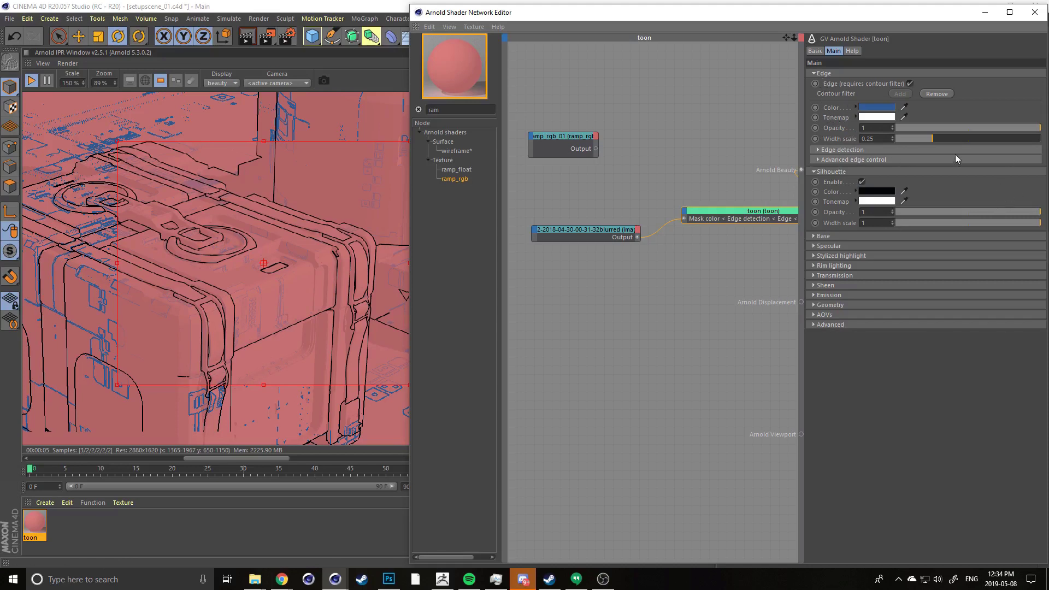
pyautogui.moveTo(972, 137); pyautogui.dragTo(992, 136)
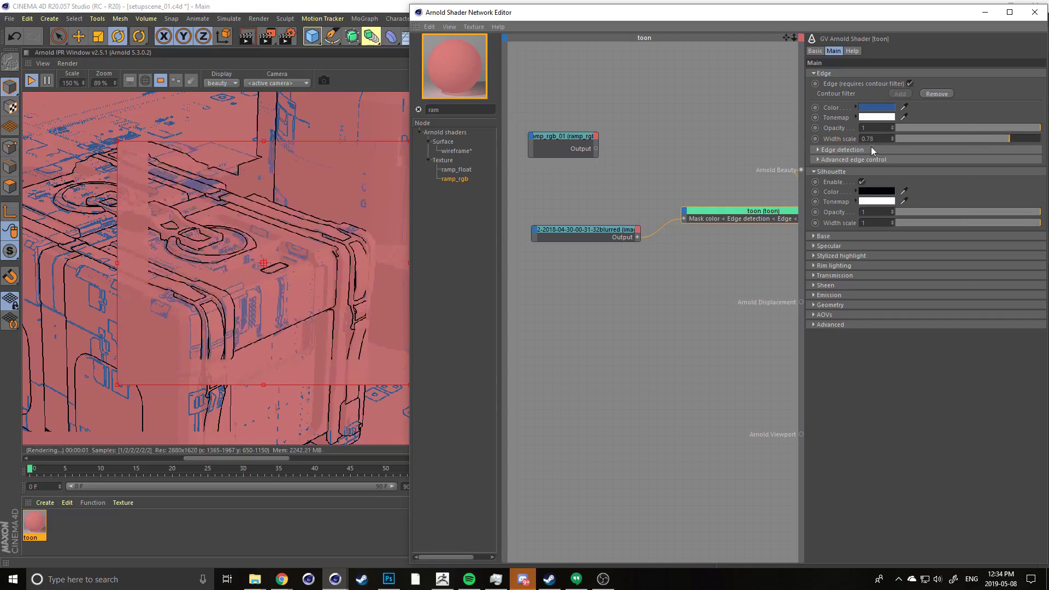
pyautogui.scroll(-2, 246, 347)
pyautogui.scroll(3, 224, 346)
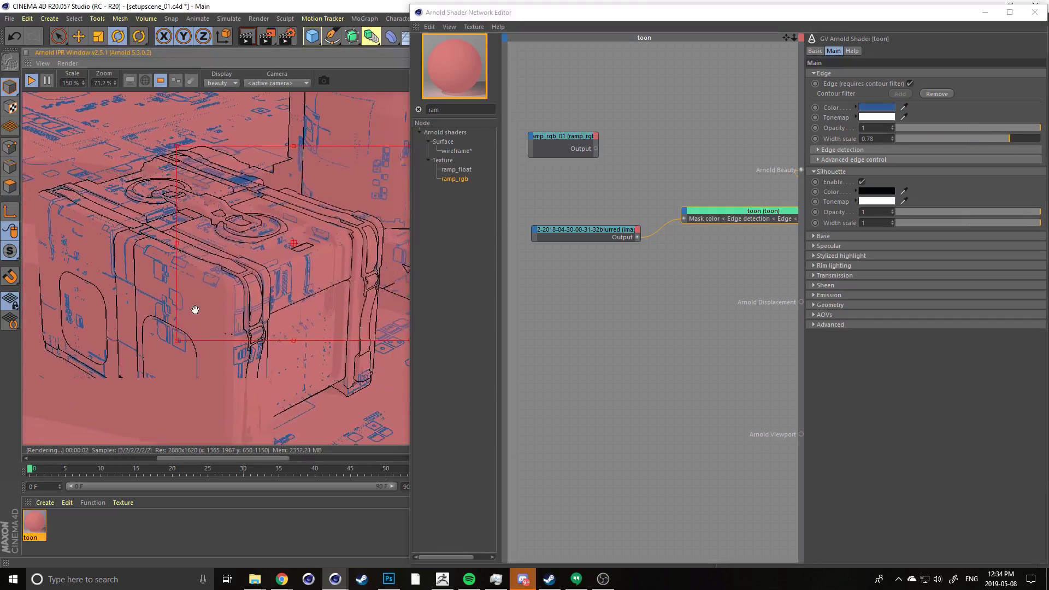
# Brighten the silhouette color to a dark navy blue with a value of 22% and check the whole render
pyautogui.click(877, 191)
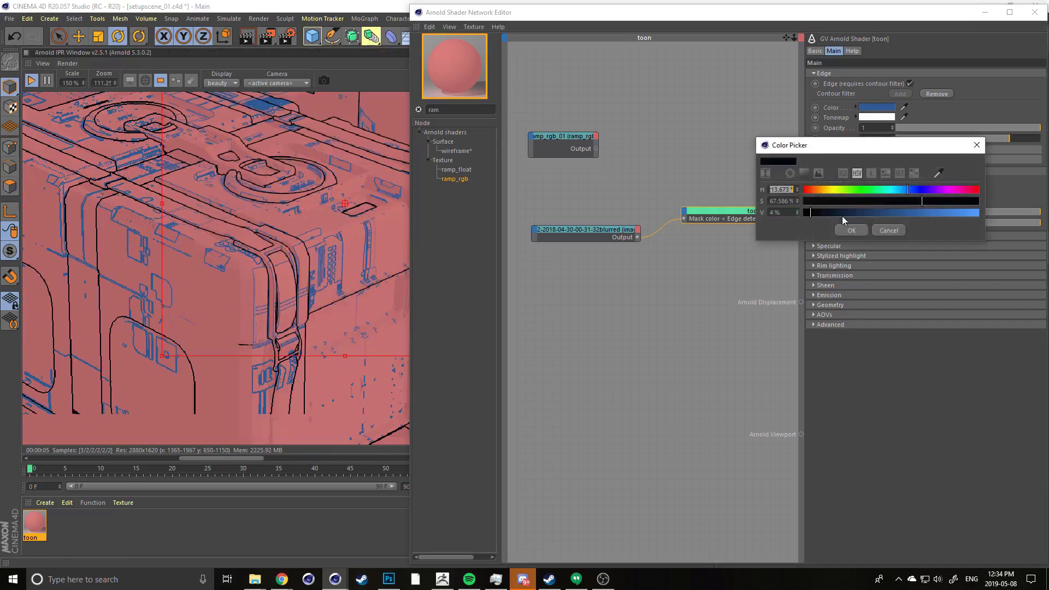
pyautogui.click(834, 212)
pyautogui.moveTo(834, 212); pyautogui.dragTo(891, 213)
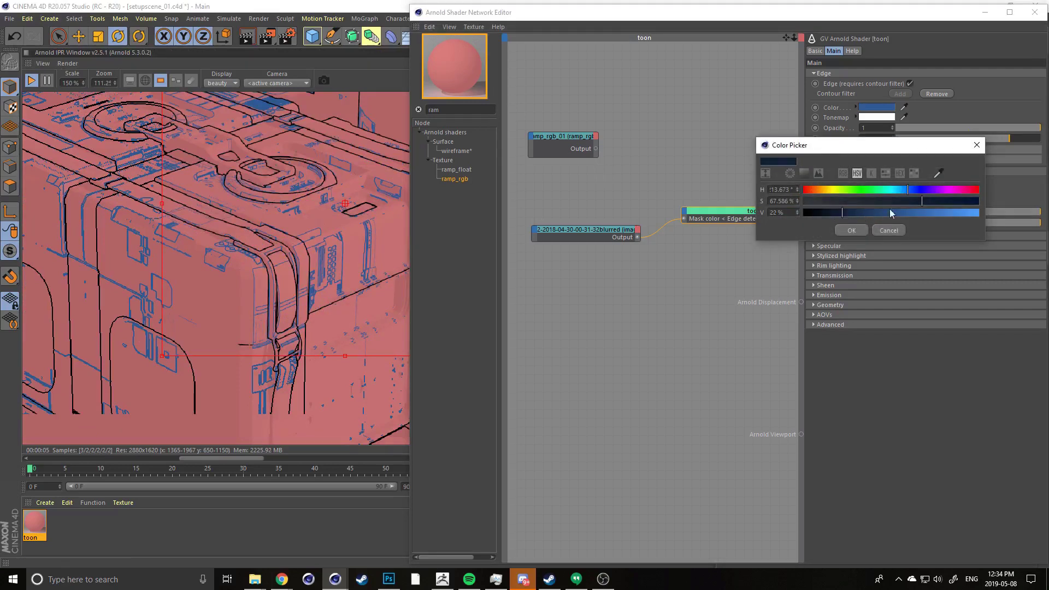
pyautogui.click(851, 230)
pyautogui.scroll(-5, 228, 280)
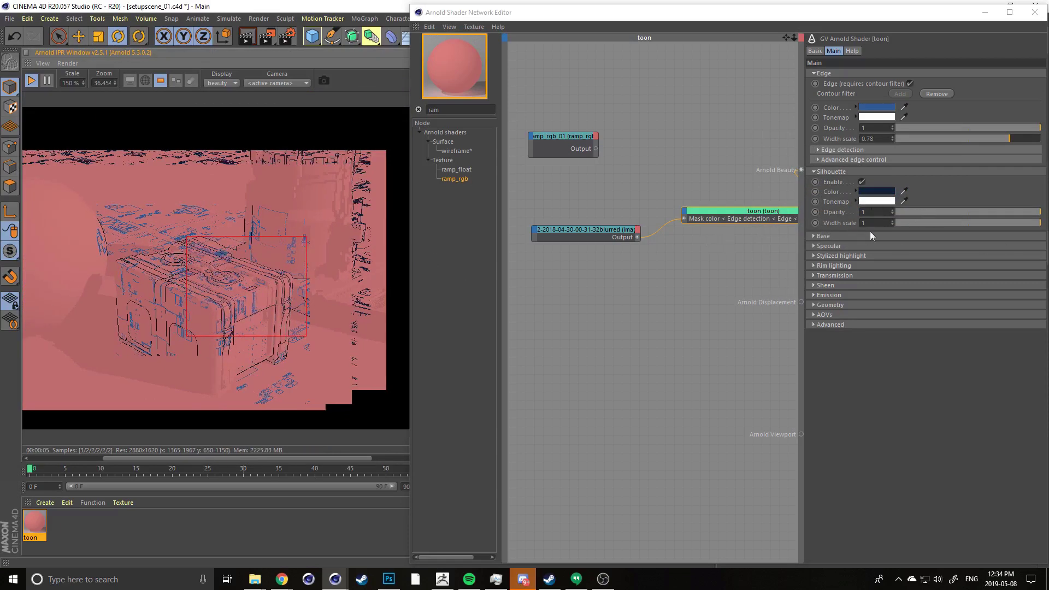
pyautogui.click(831, 202)
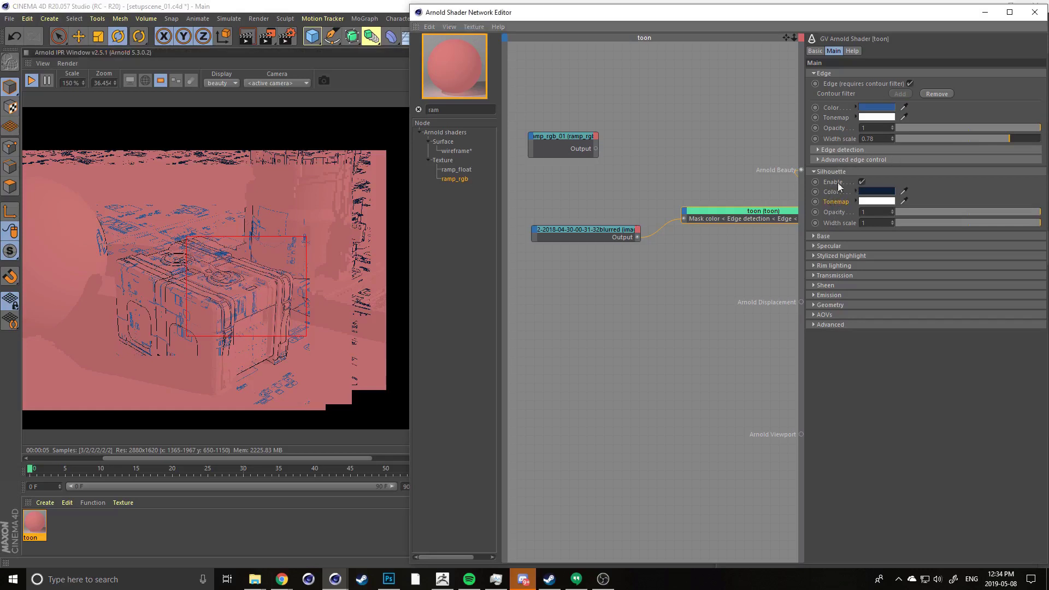
# Set the toon shader's specular weight to 1 and its roughness to 0.48
pyautogui.scroll(2, 574, 206)
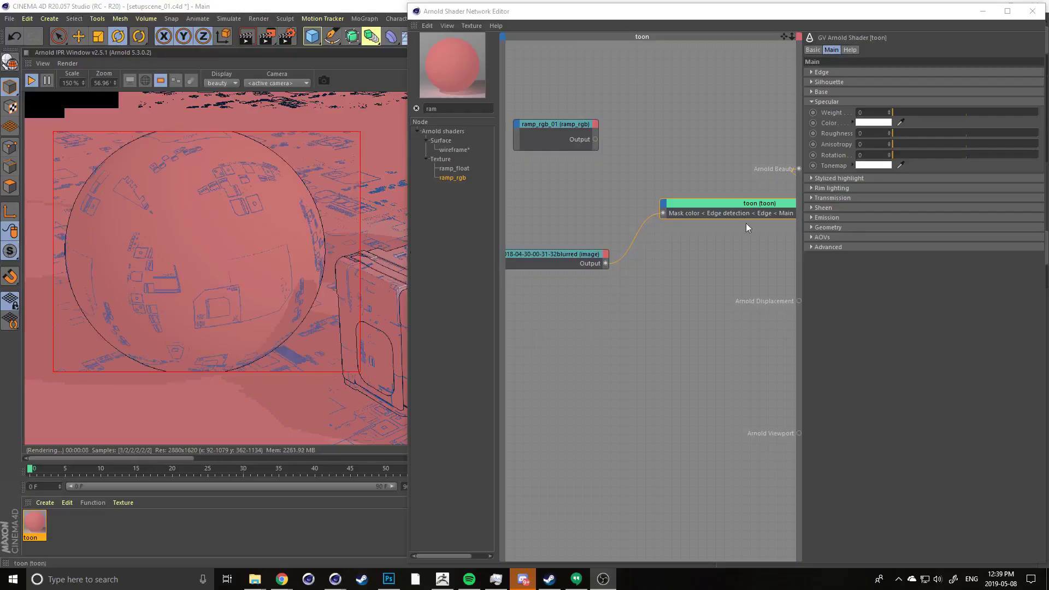
pyautogui.scroll(-2, 585, 204)
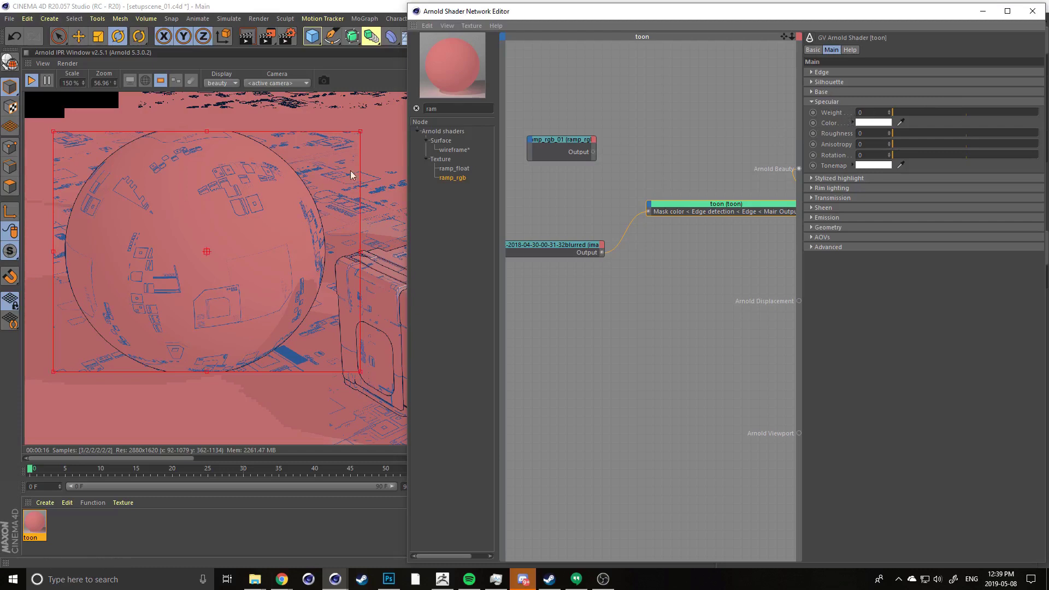
pyautogui.moveTo(911, 112); pyautogui.dragTo(1041, 114)
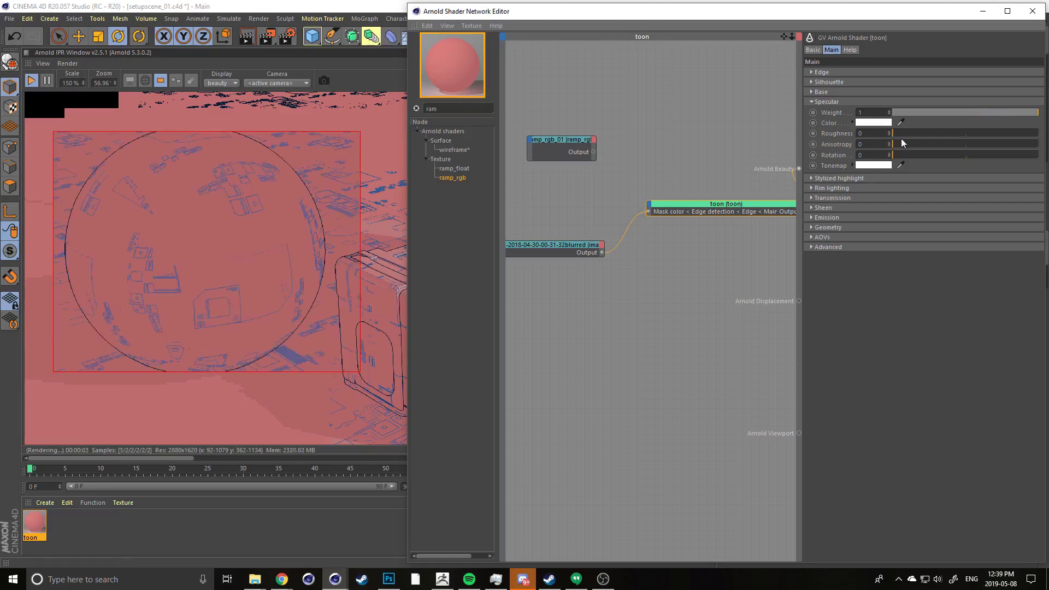
pyautogui.moveTo(903, 133); pyautogui.dragTo(952, 134)
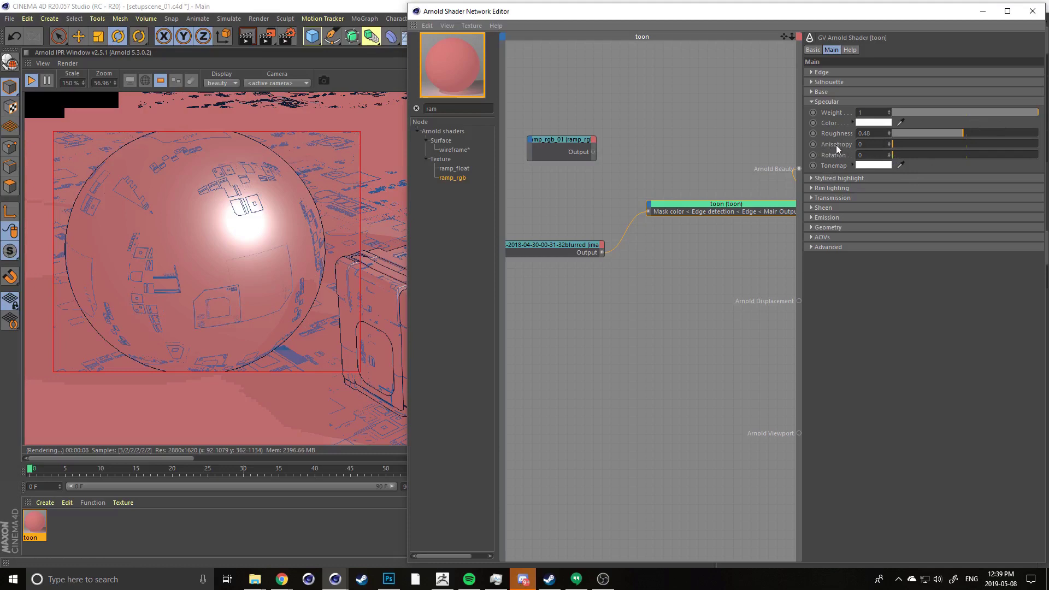
# Try specular anisotropy of 0.66, and of 0.46 with rotation 0.68, on the sphere, and reset both to 0
pyautogui.moveTo(906, 145); pyautogui.dragTo(990, 144)
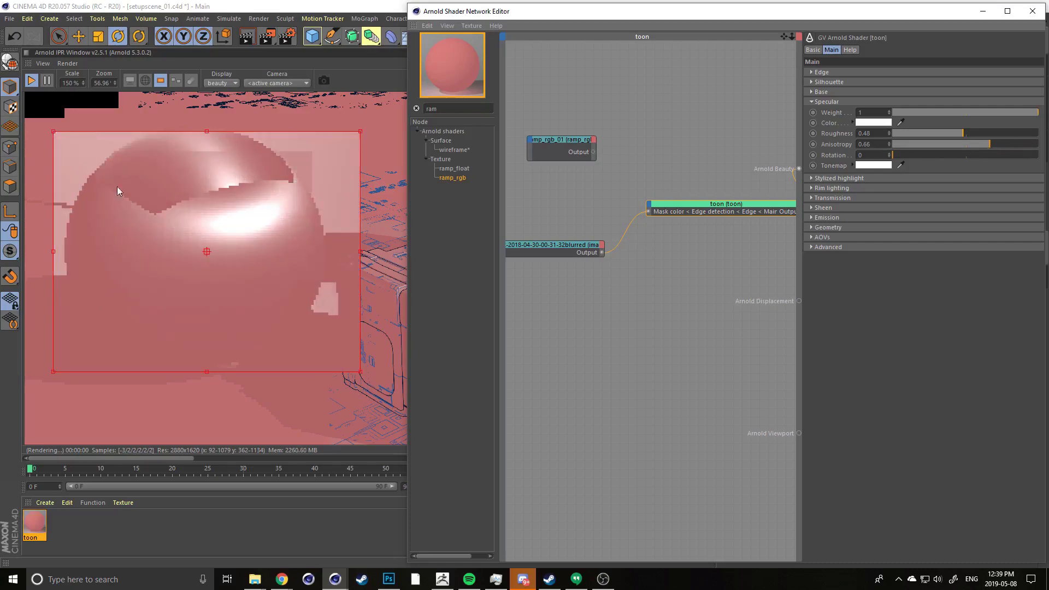
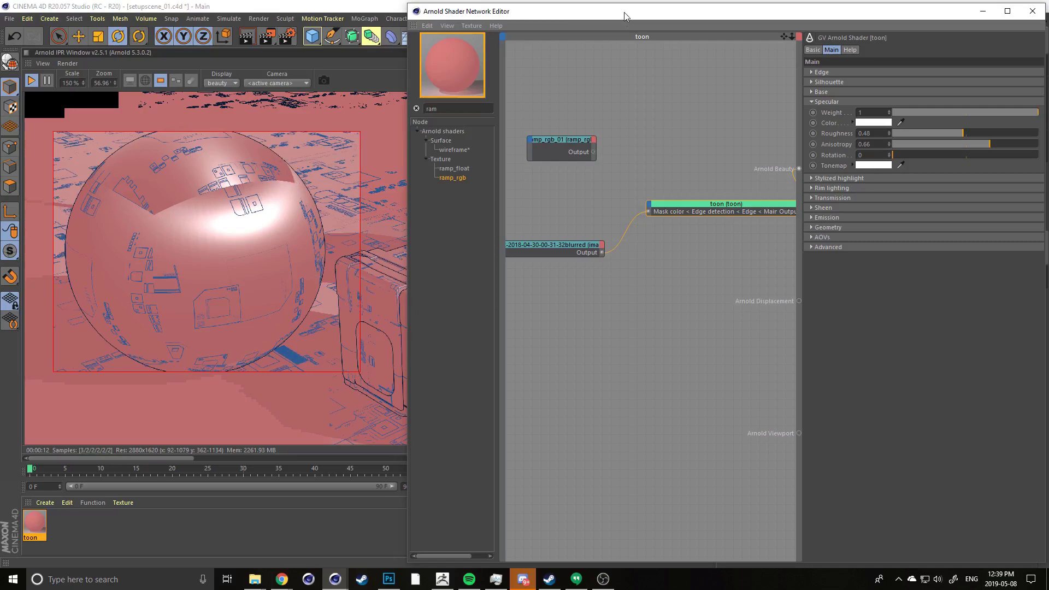
pyautogui.moveTo(624, 15); pyautogui.dragTo(549, 331)
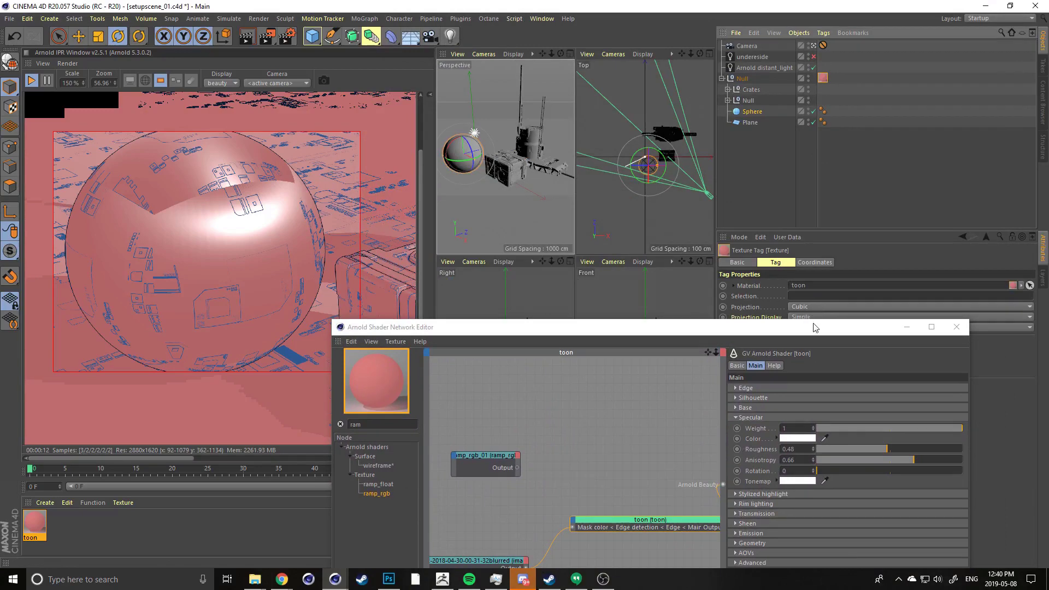
pyautogui.moveTo(798, 333); pyautogui.dragTo(868, 20)
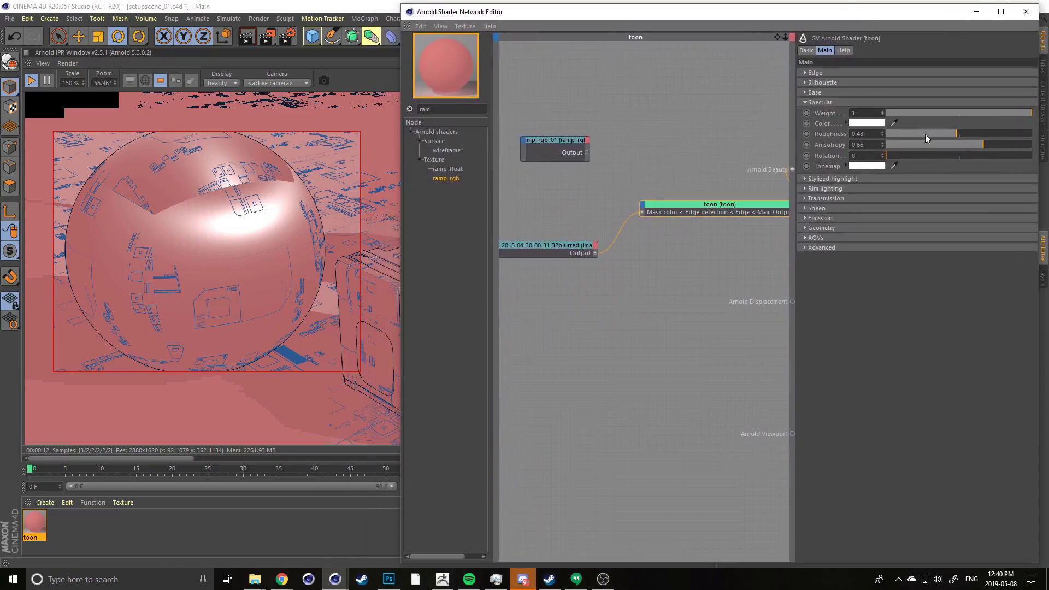
pyautogui.moveTo(921, 144); pyautogui.dragTo(842, 151)
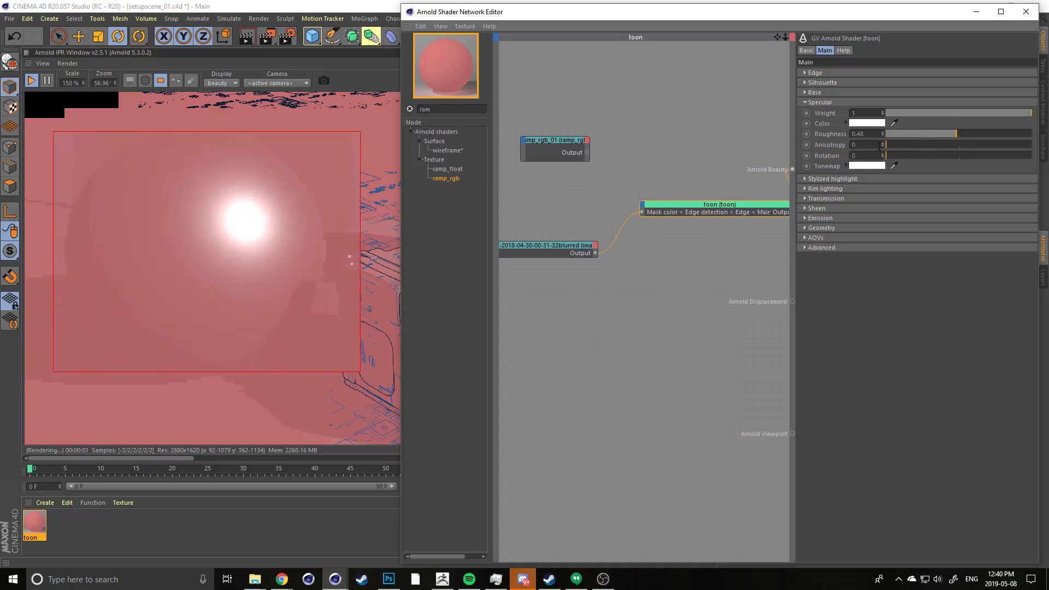
pyautogui.moveTo(935, 143); pyautogui.dragTo(985, 157)
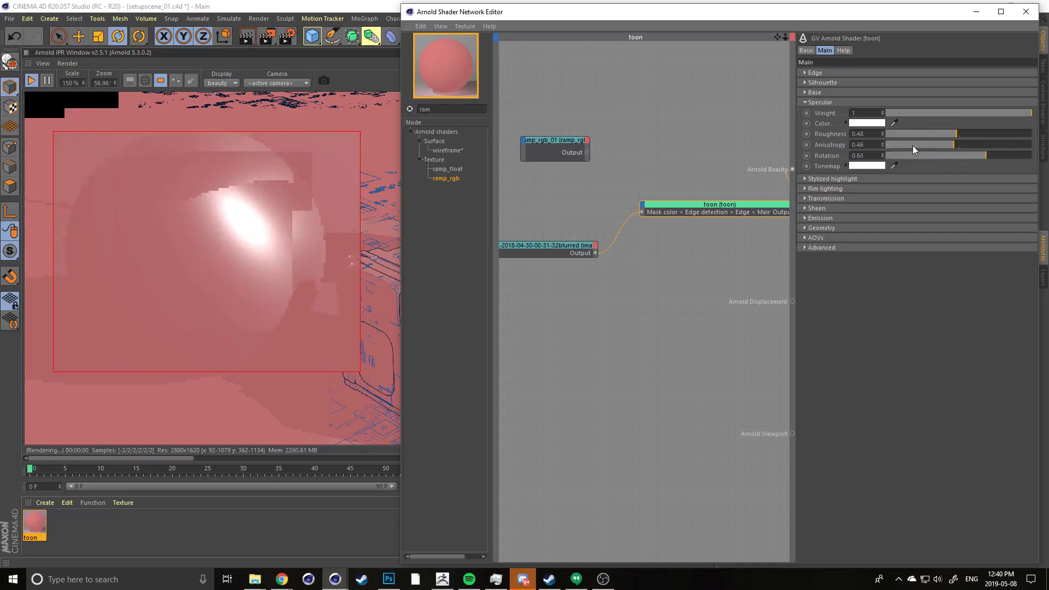
pyautogui.moveTo(915, 145); pyautogui.dragTo(885, 156)
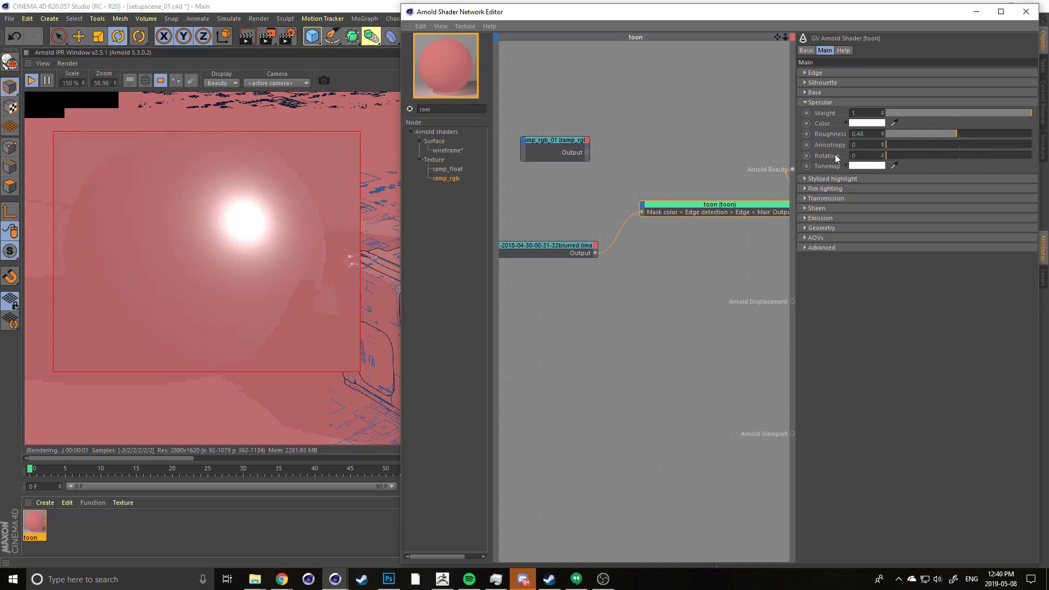
# Move the blurred image node slightly lower in the shader network and reselect the toon node to show its specular settings
pyautogui.moveTo(534, 247); pyautogui.dragTo(533, 264)
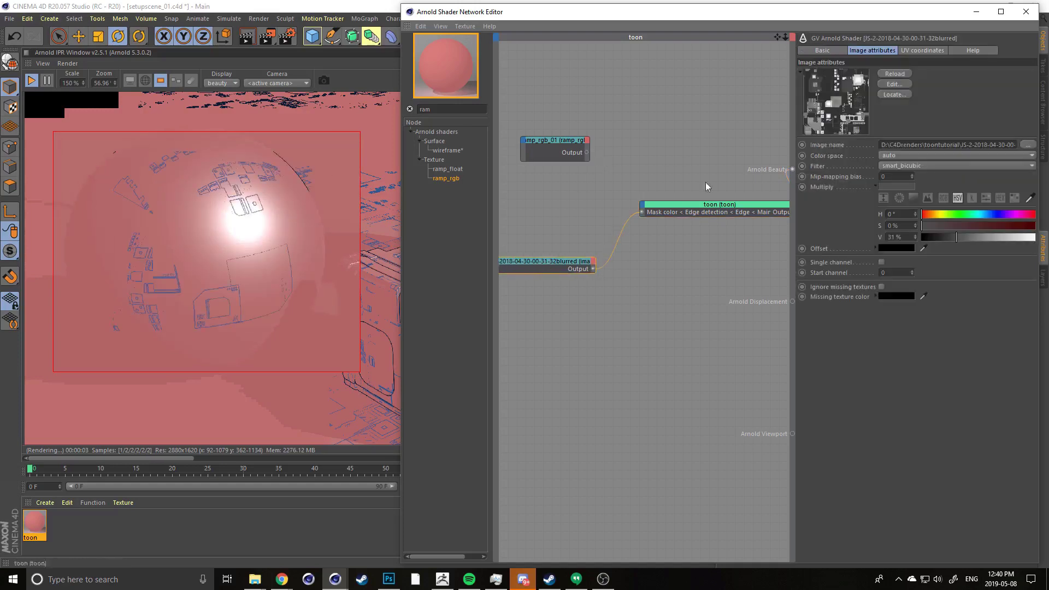
pyautogui.click(704, 205)
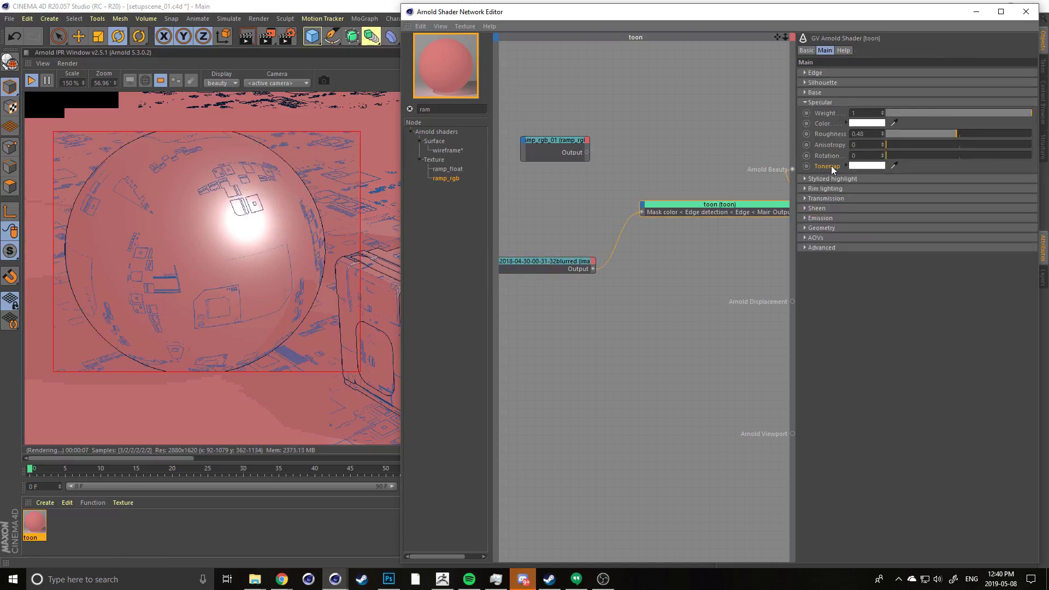
# Connect the ramp_rgb node to the toon shader's specular Tonemap input and tidy the ramp node's position
pyautogui.moveTo(556, 141); pyautogui.dragTo(632, 200)
pyautogui.moveTo(561, 153); pyautogui.dragTo(642, 209)
pyautogui.moveTo(654, 212)
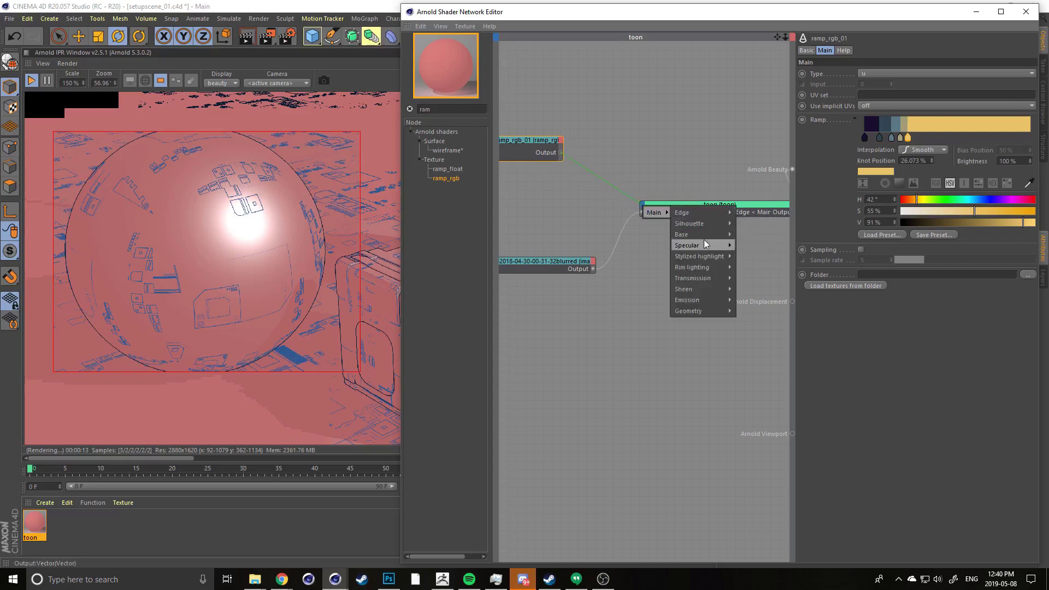
pyautogui.moveTo(704, 245)
pyautogui.click(756, 298)
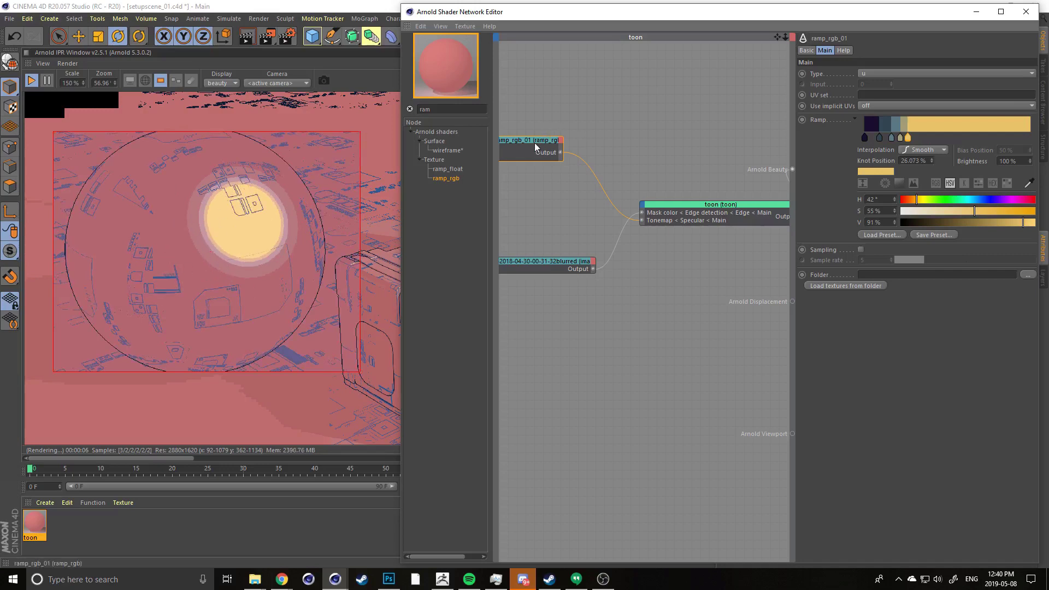
pyautogui.moveTo(528, 136); pyautogui.dragTo(547, 142)
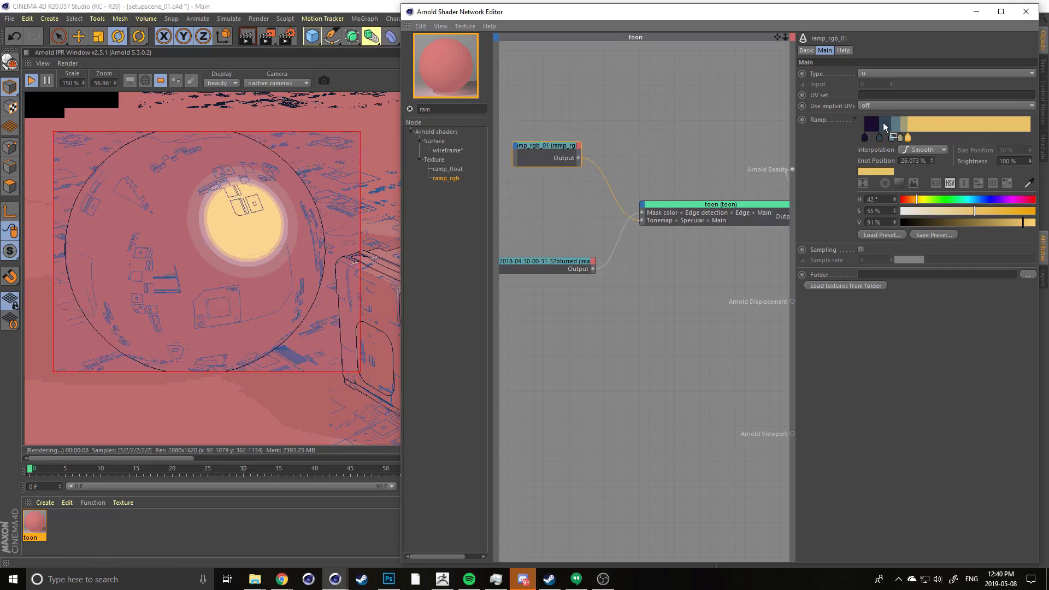
# Set the toon shader's specular roughness to 0.59 and check the highlight on the crates and the sphere with the render region
pyautogui.click(687, 204)
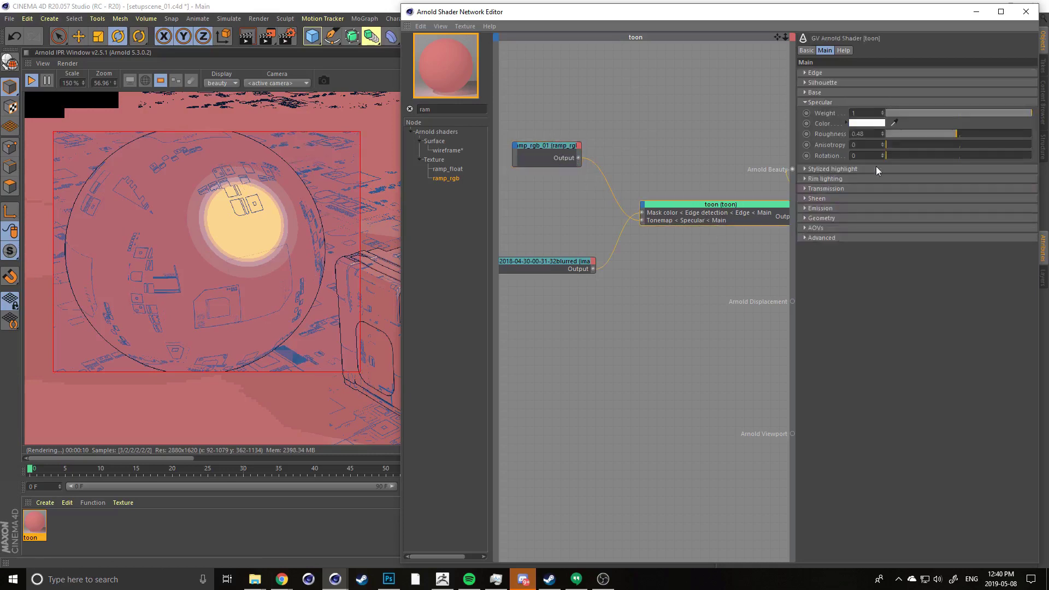
pyautogui.moveTo(976, 133)
pyautogui.mouseDown()
pyautogui.moveTo(1022, 134)
pyautogui.moveTo(975, 137)
pyautogui.mouseUp()
pyautogui.scroll(-2, 196, 228)
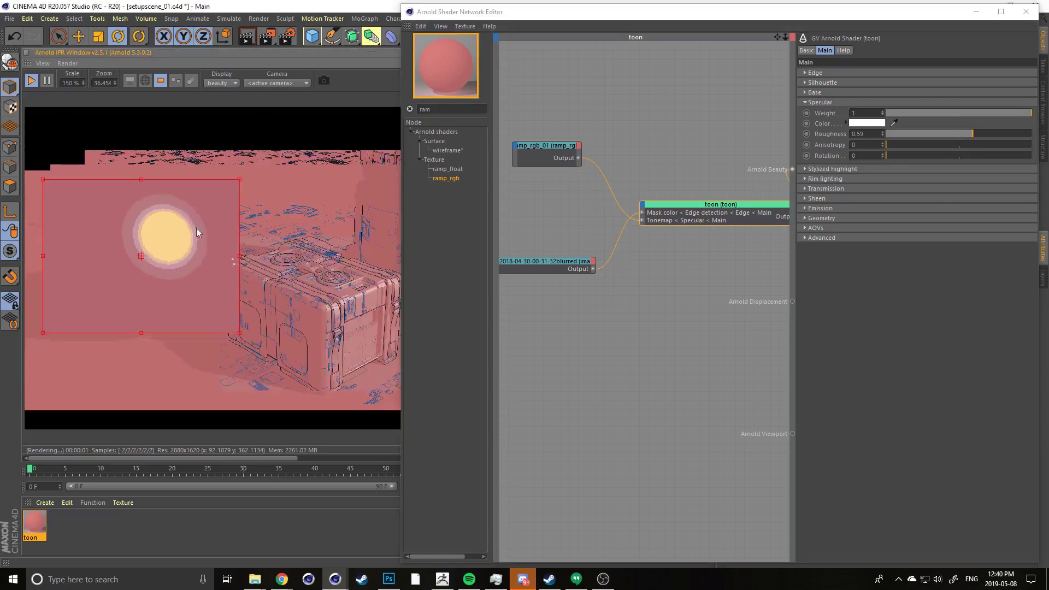
pyautogui.moveTo(155, 260); pyautogui.dragTo(330, 314)
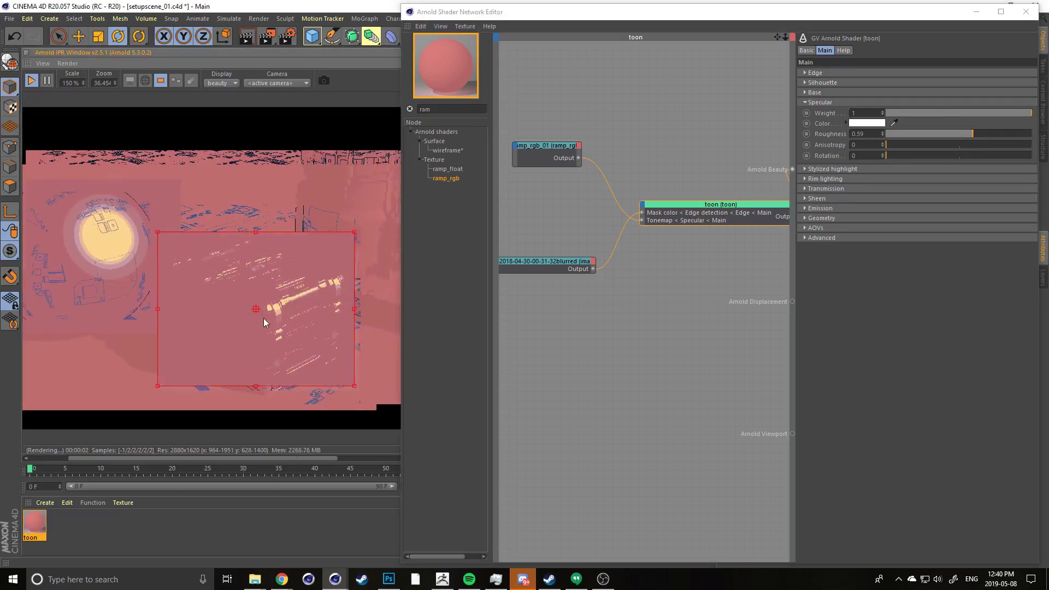
pyautogui.moveTo(264, 321); pyautogui.dragTo(88, 258)
pyautogui.moveTo(74, 225); pyautogui.dragTo(134, 229, button='middle')
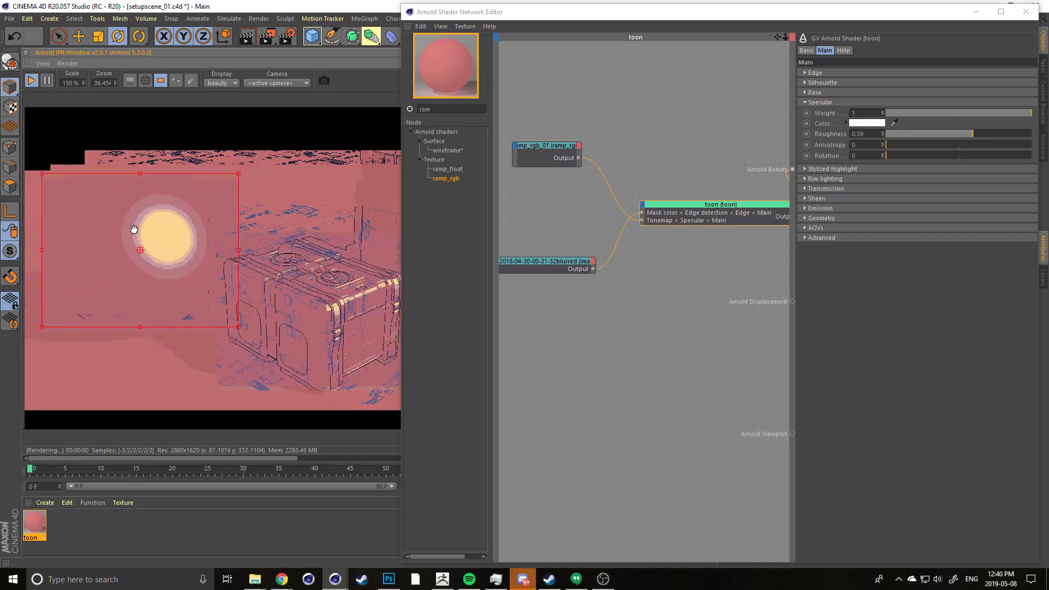
pyautogui.scroll(2, 82, 243)
# Space the two lightest knots of the ramp_rgb gradient farther apart to widen the outer tonemap bands
pyautogui.moveTo(542, 164); pyautogui.dragTo(540, 173)
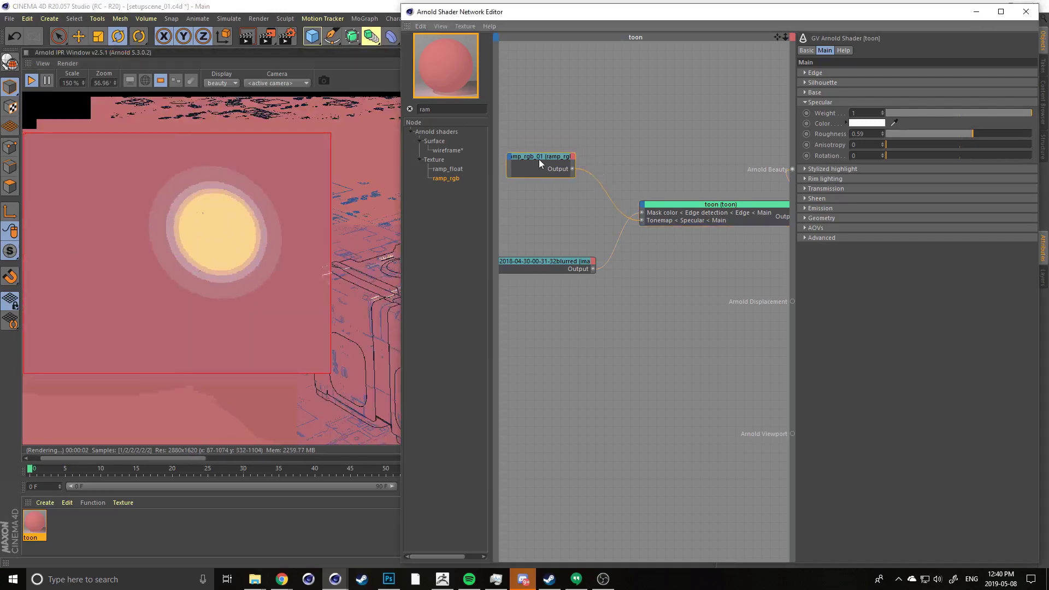
pyautogui.moveTo(902, 138)
pyautogui.mouseDown()
pyautogui.moveTo(946, 138)
pyautogui.moveTo(922, 138)
pyautogui.mouseUp()
pyautogui.click(890, 139)
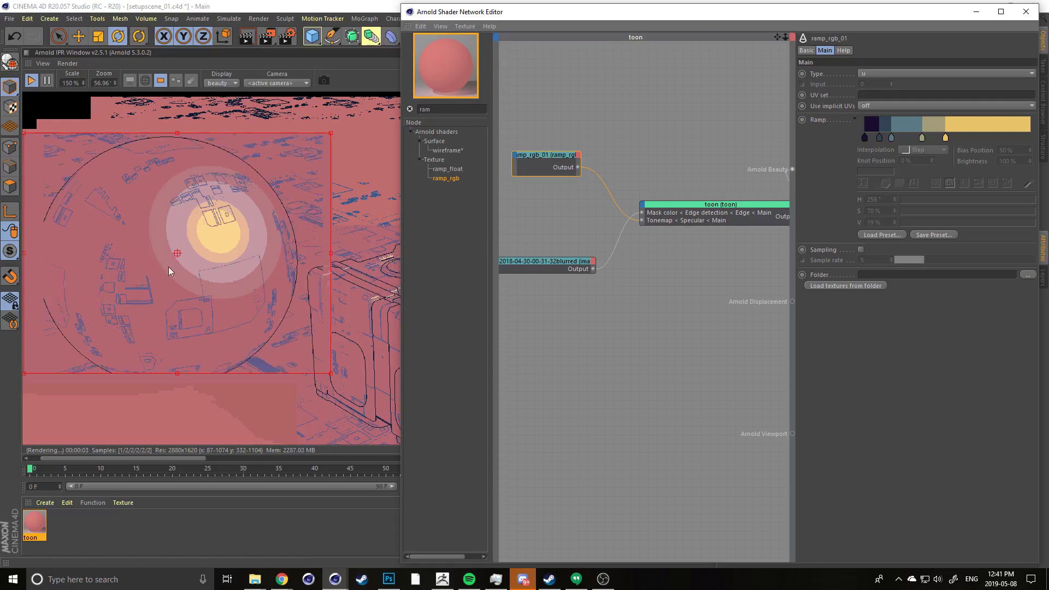
# Try a lower specular roughness of 0.3 on the toon shader, and raise it to 0.53
pyautogui.click(675, 204)
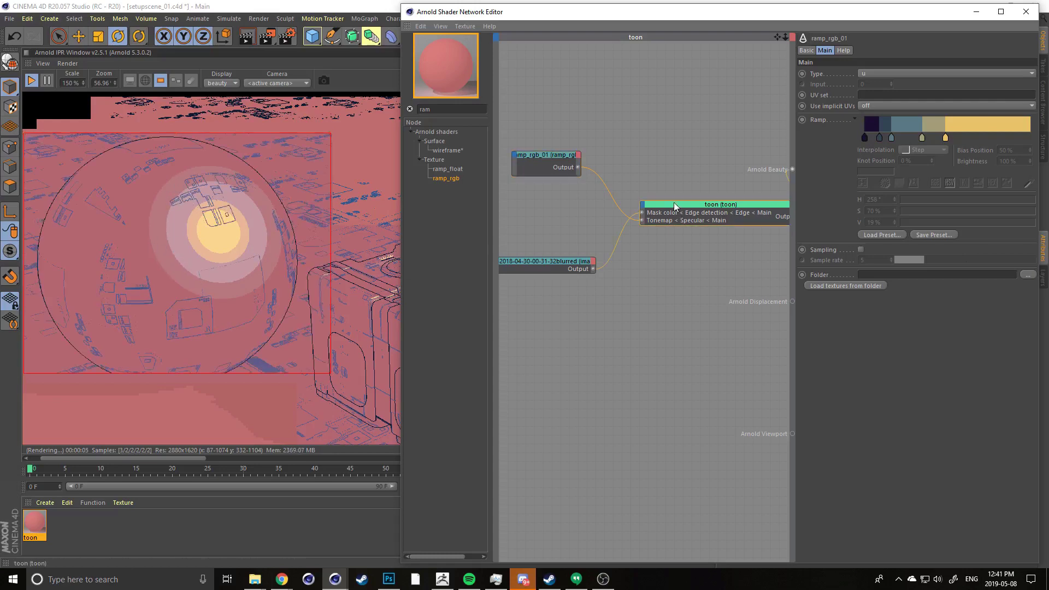
pyautogui.moveTo(990, 135)
pyautogui.mouseDown()
pyautogui.moveTo(1006, 132)
pyautogui.moveTo(975, 135)
pyautogui.mouseUp()
pyautogui.click(930, 136)
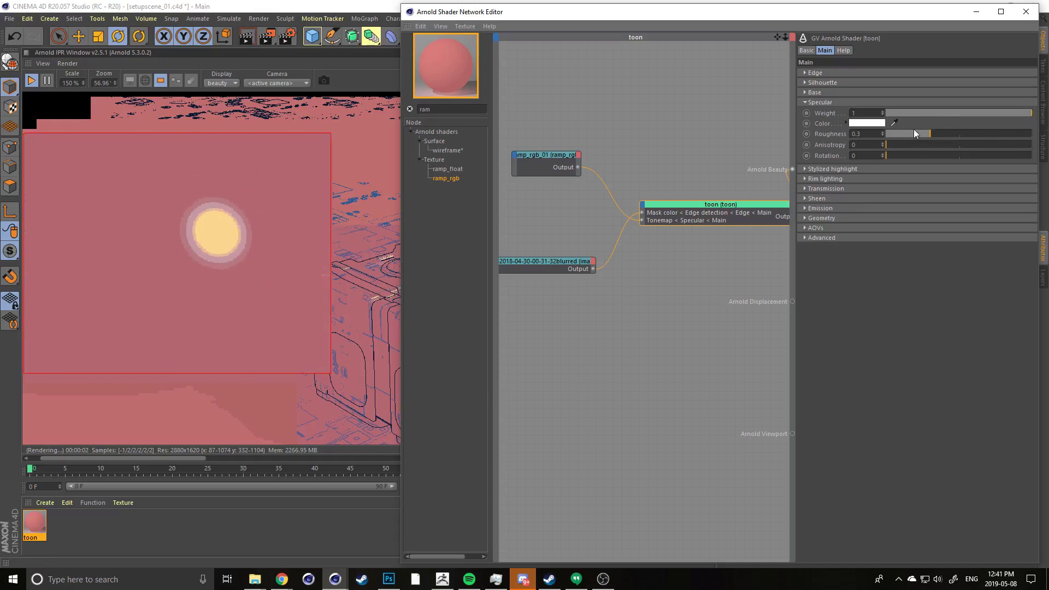
pyautogui.moveTo(896, 134); pyautogui.dragTo(950, 135)
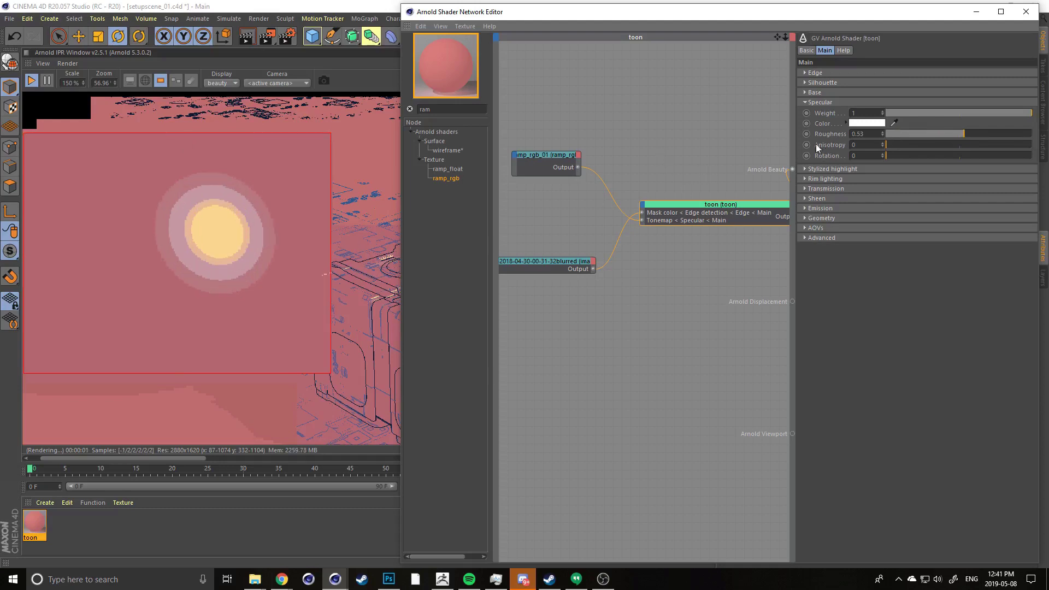
# Rearrange the ramp node in the network and delete its connection to the toon shader's specular tonemap
pyautogui.moveTo(548, 154); pyautogui.dragTo(527, 192)
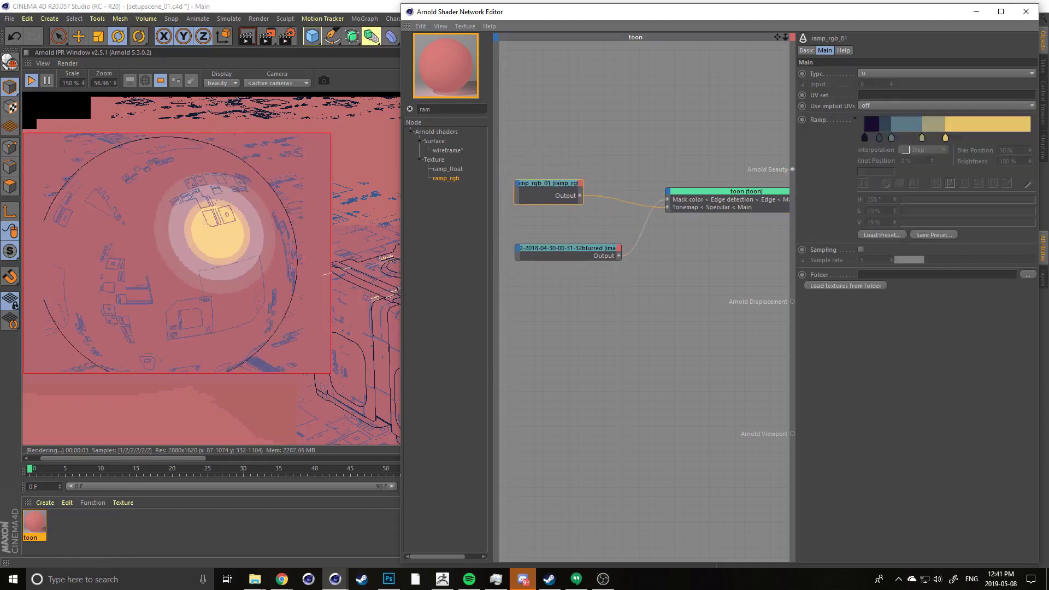
pyautogui.click(707, 162)
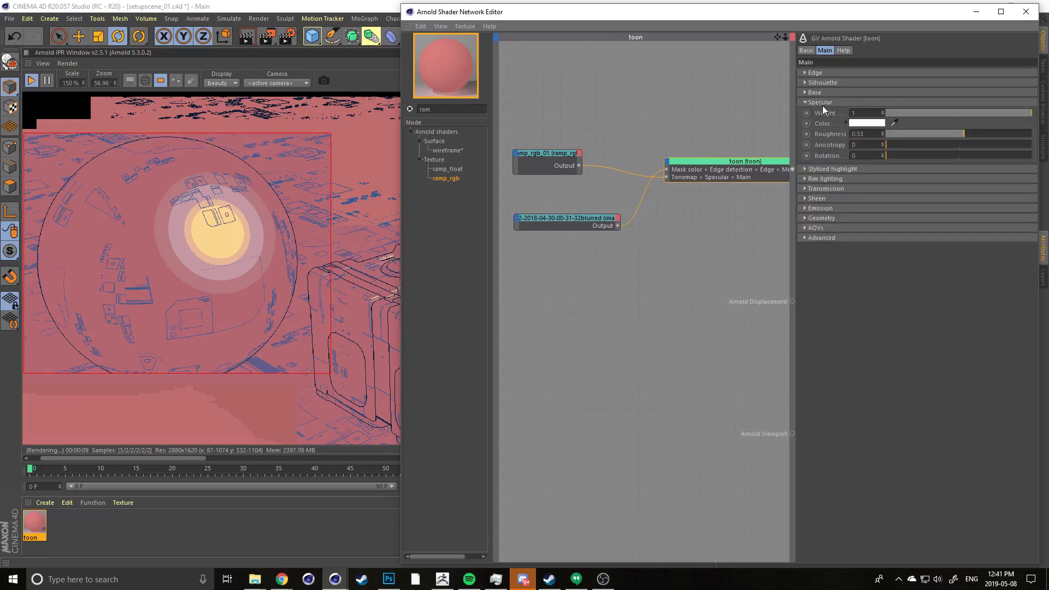
pyautogui.moveTo(551, 152); pyautogui.dragTo(525, 110)
pyautogui.click(553, 168)
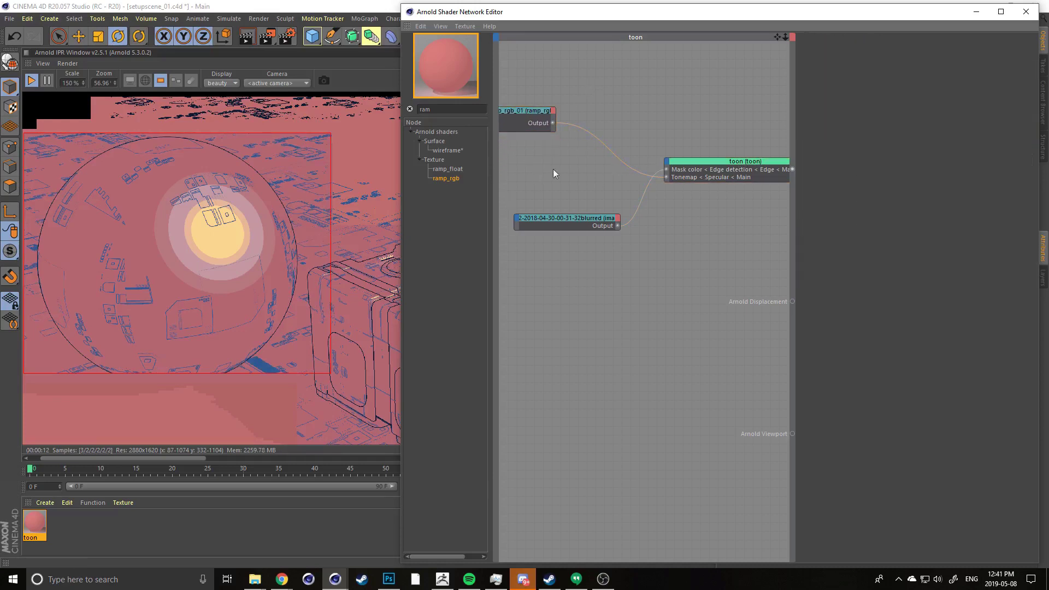
pyautogui.moveTo(513, 110); pyautogui.dragTo(519, 116)
pyautogui.click(713, 170)
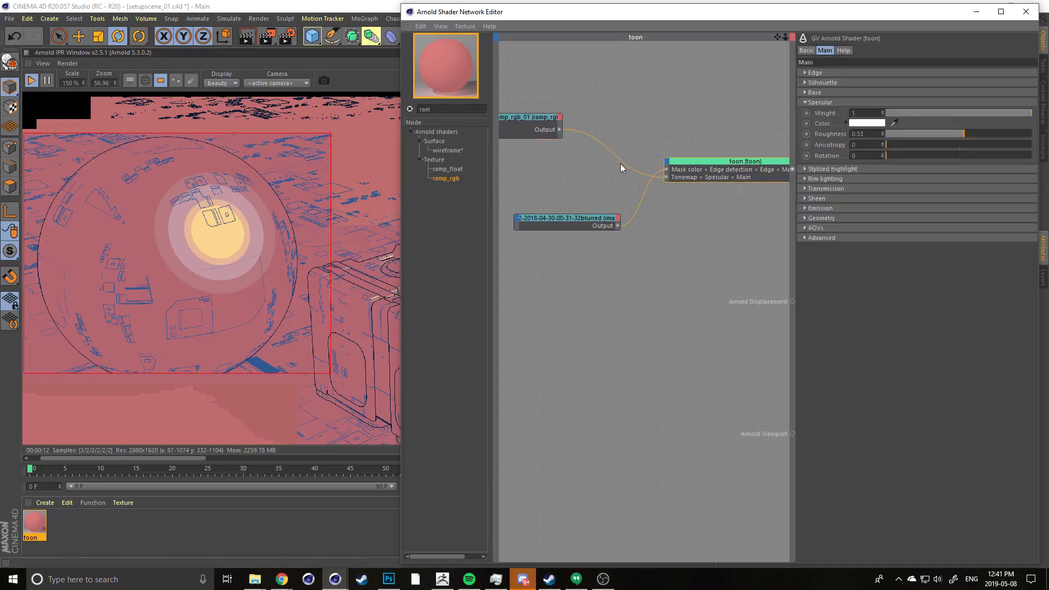
pyautogui.click(604, 151)
pyautogui.press('Delete')
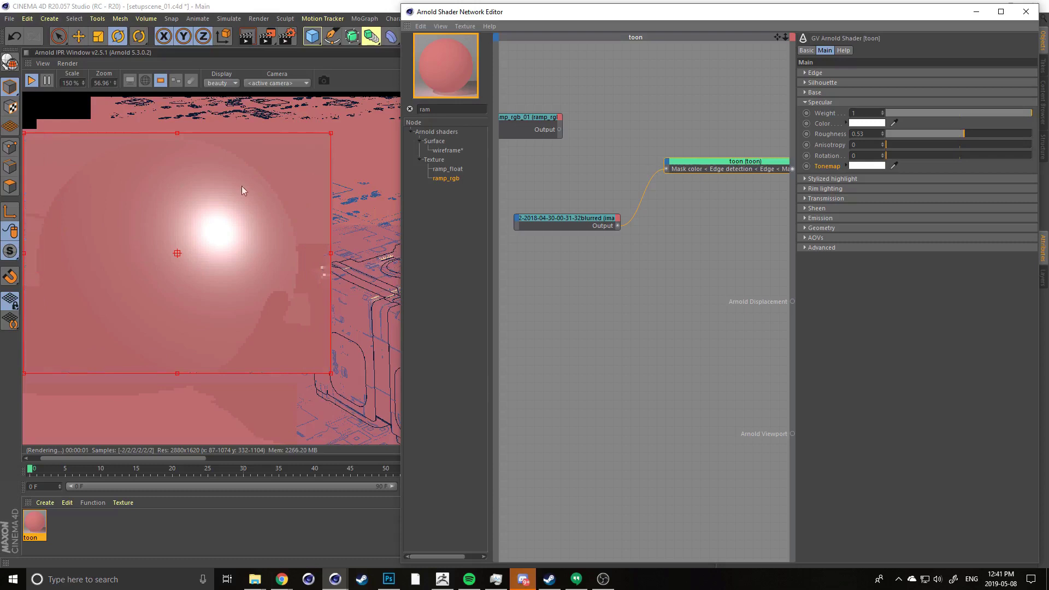
# Assign the Arnold distant_light to the toon shader's stylized highlight lights and keep the render visible beside the editor
pyautogui.click(805, 179)
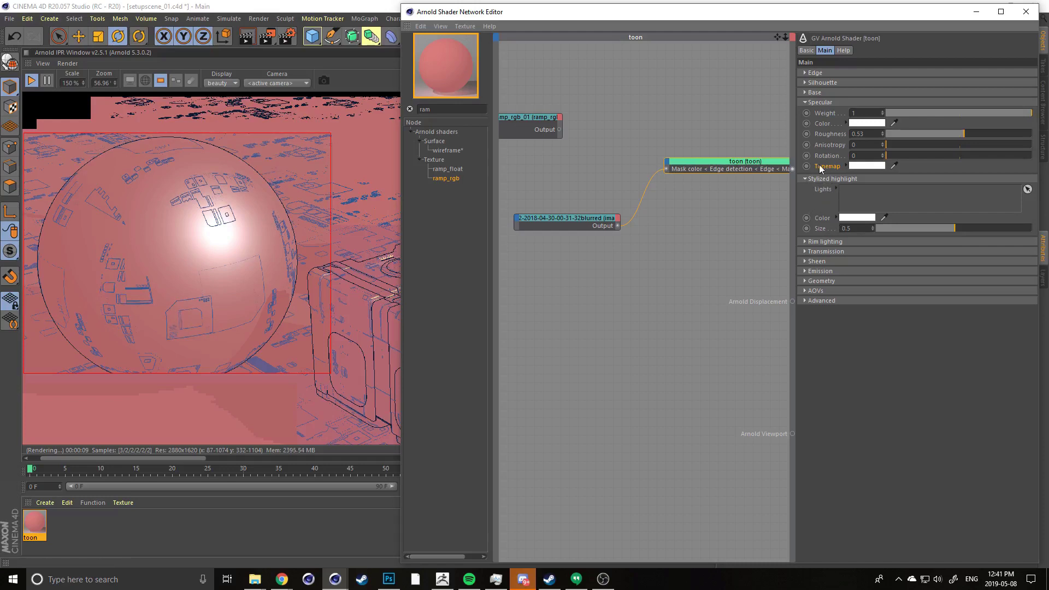
pyautogui.moveTo(764, 13); pyautogui.dragTo(673, 131)
pyautogui.moveTo(764, 68); pyautogui.dragTo(717, 318)
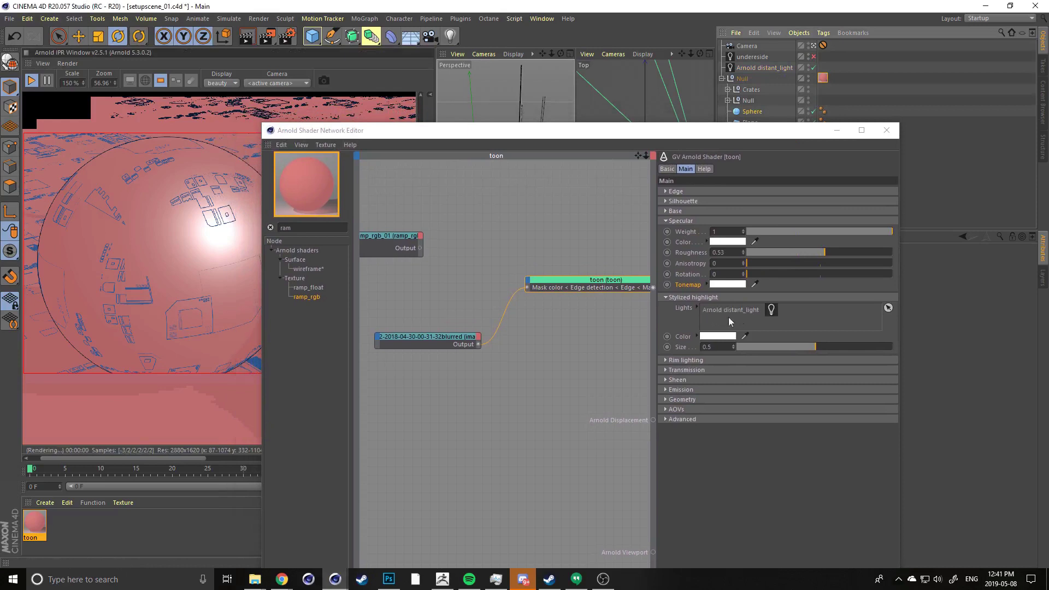
pyautogui.moveTo(501, 131); pyautogui.dragTo(635, 48)
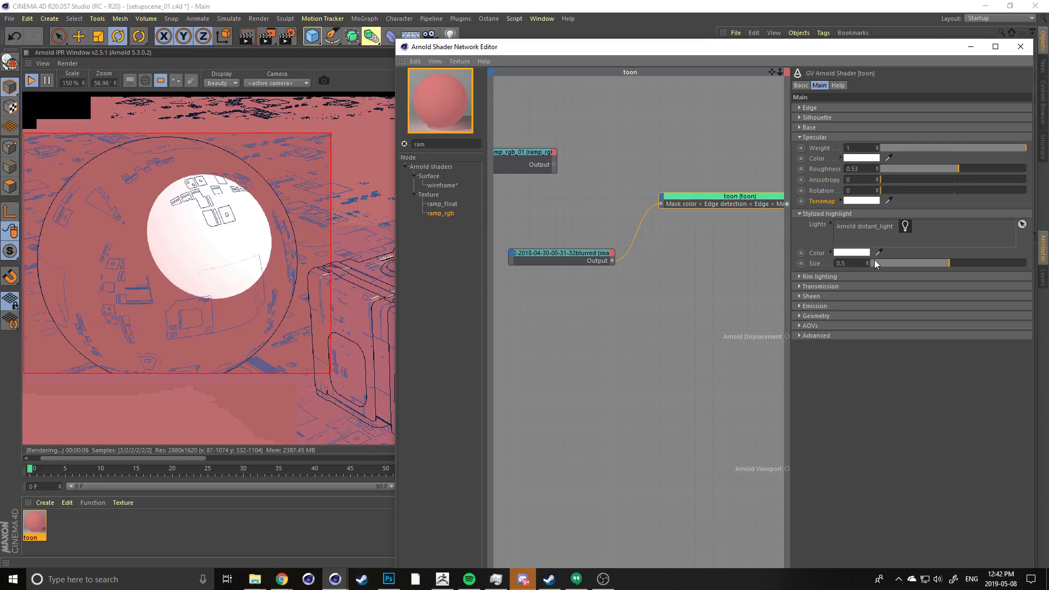
# Try a stylized highlight size of 0.74, and set the size to 0.39 with a specular roughness of 0.14
pyautogui.click(928, 264)
pyautogui.moveTo(927, 264); pyautogui.dragTo(997, 263)
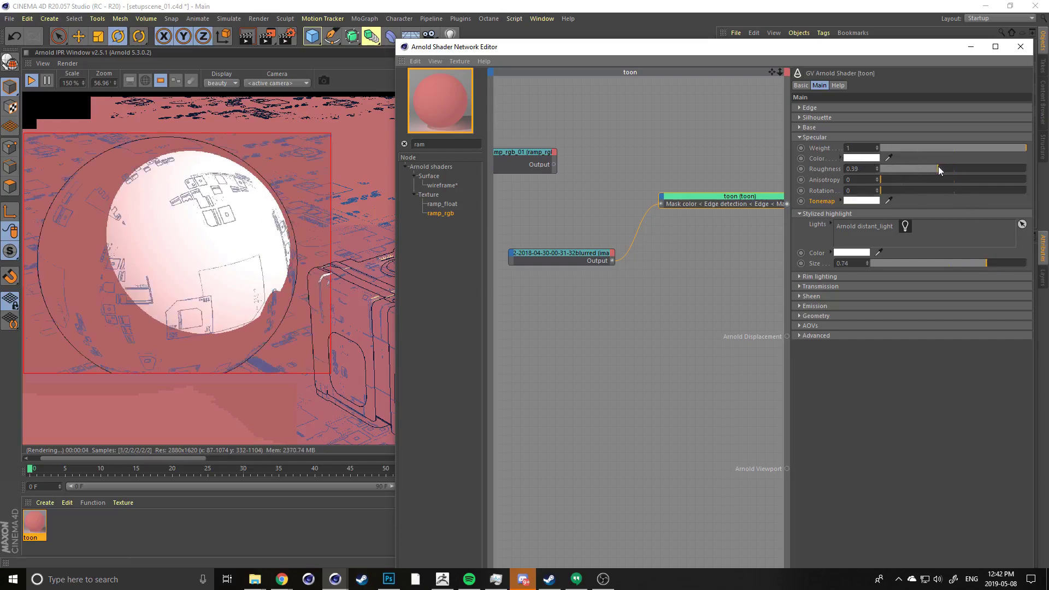
pyautogui.moveTo(937, 168); pyautogui.dragTo(1024, 169)
pyautogui.moveTo(940, 264)
pyautogui.mouseDown()
pyautogui.moveTo(903, 263)
pyautogui.moveTo(932, 261)
pyautogui.mouseUp()
pyautogui.moveTo(927, 168); pyautogui.dragTo(900, 169)
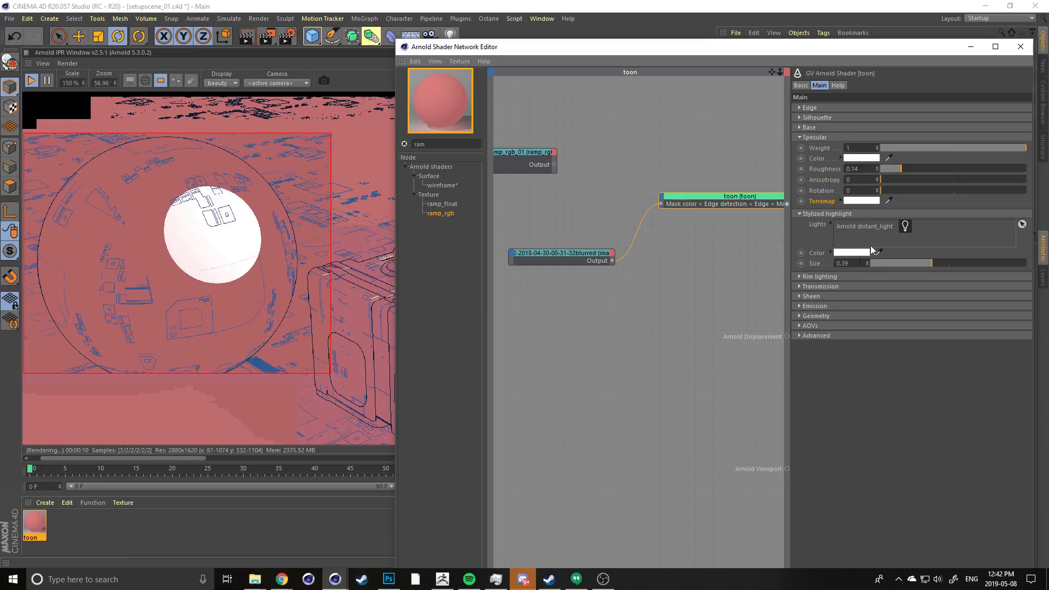
# Try a specular weight of 0.29, raise it to 0.97, and reduce the stylized highlight size to 0.16
pyautogui.moveTo(893, 148); pyautogui.dragTo(924, 147)
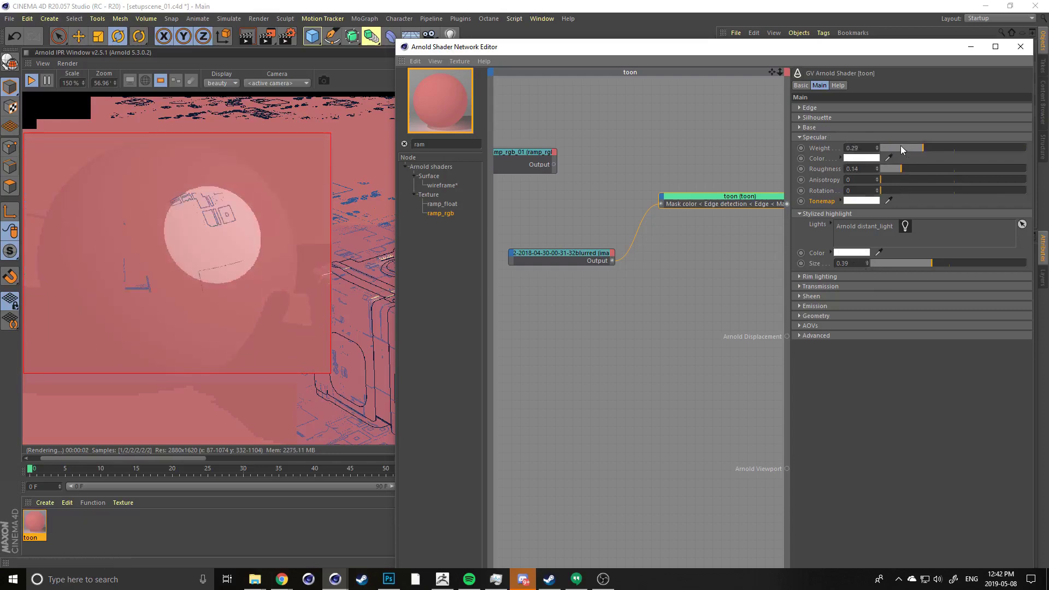
pyautogui.moveTo(900, 146); pyautogui.dragTo(1021, 148)
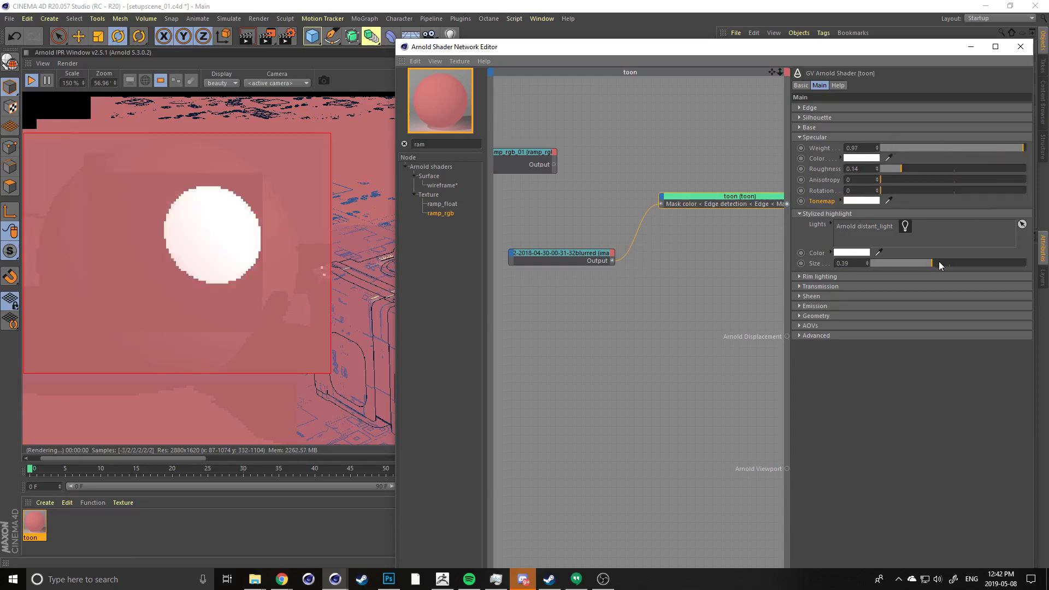
pyautogui.moveTo(938, 262); pyautogui.dragTo(968, 262)
pyautogui.click(889, 263)
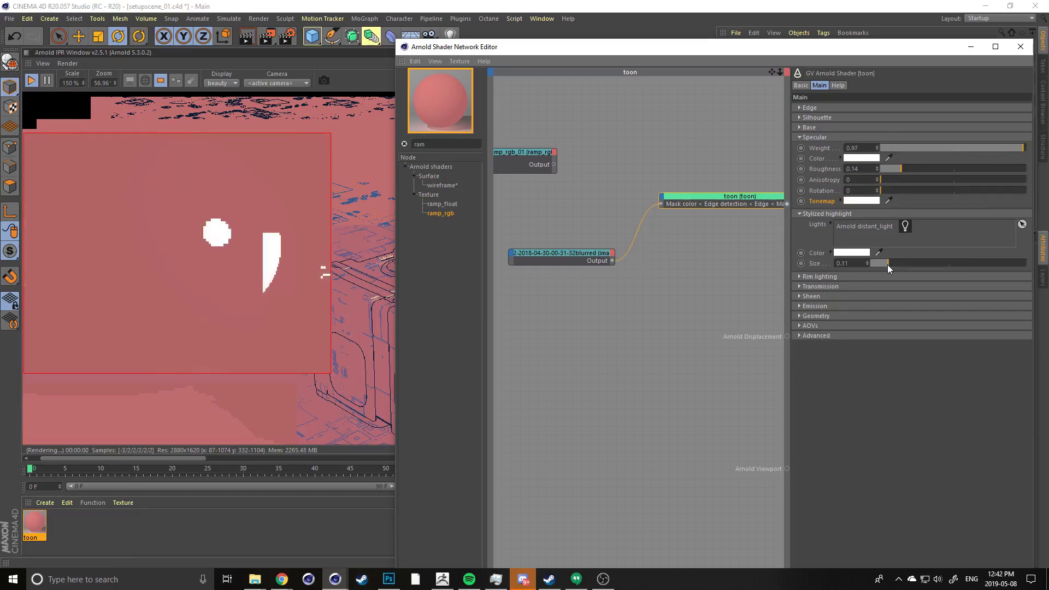
pyautogui.moveTo(893, 262); pyautogui.dragTo(895, 263)
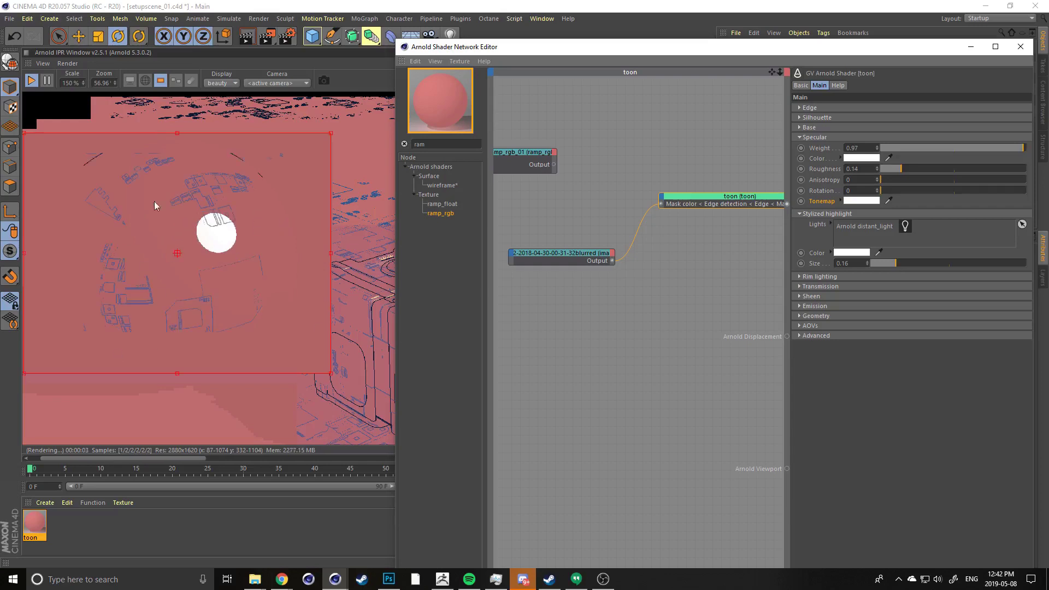
# Remove the Arnold distant_light from the stylized highlight lights and set the highlight size to 0
pyautogui.click(1021, 224)
pyautogui.click(850, 227)
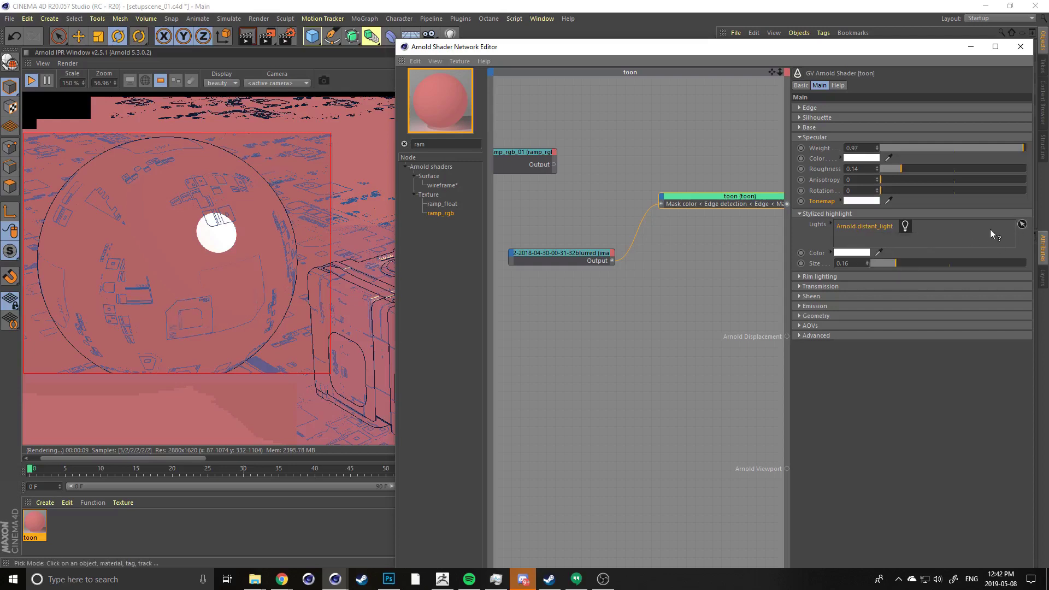
pyautogui.click(1021, 224)
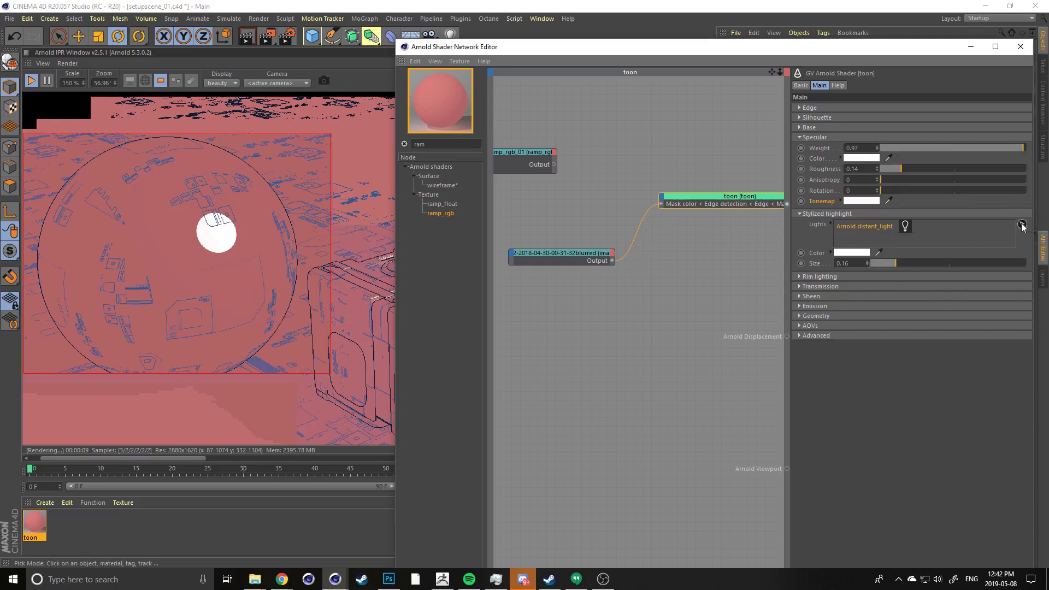
pyautogui.rightClick(874, 224)
pyautogui.click(891, 258)
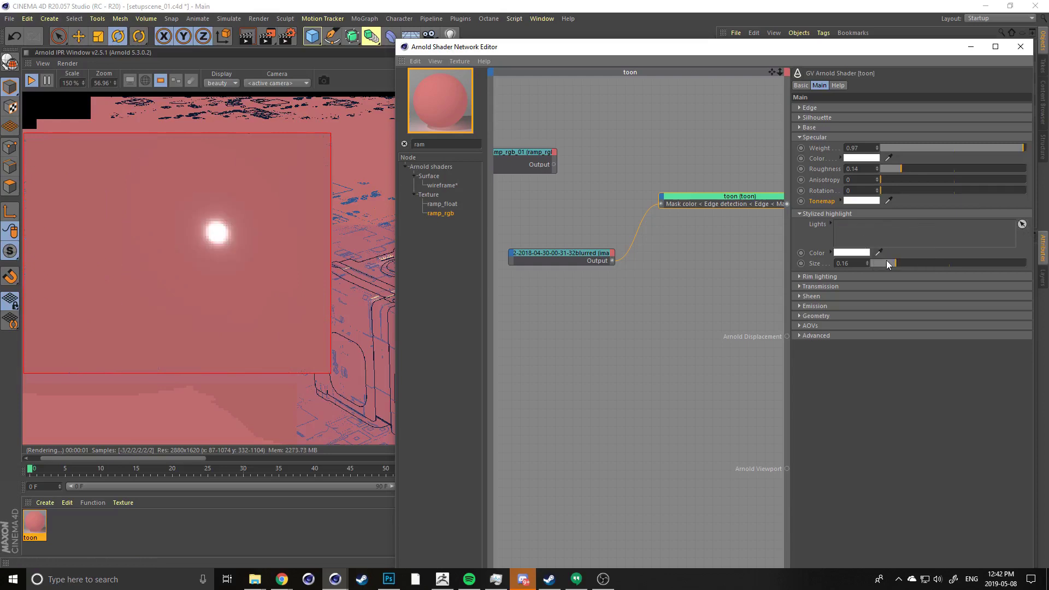
pyautogui.moveTo(886, 260); pyautogui.dragTo(868, 262)
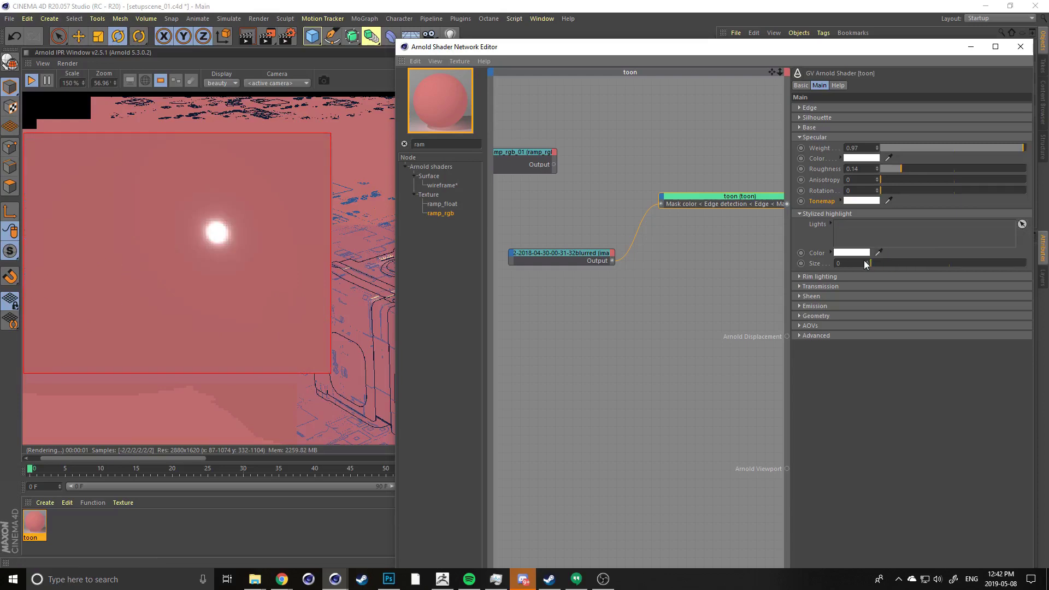
# Try a higher specular roughness, and set both the specular weight and roughness to 0
pyautogui.click(938, 168)
pyautogui.click(973, 169)
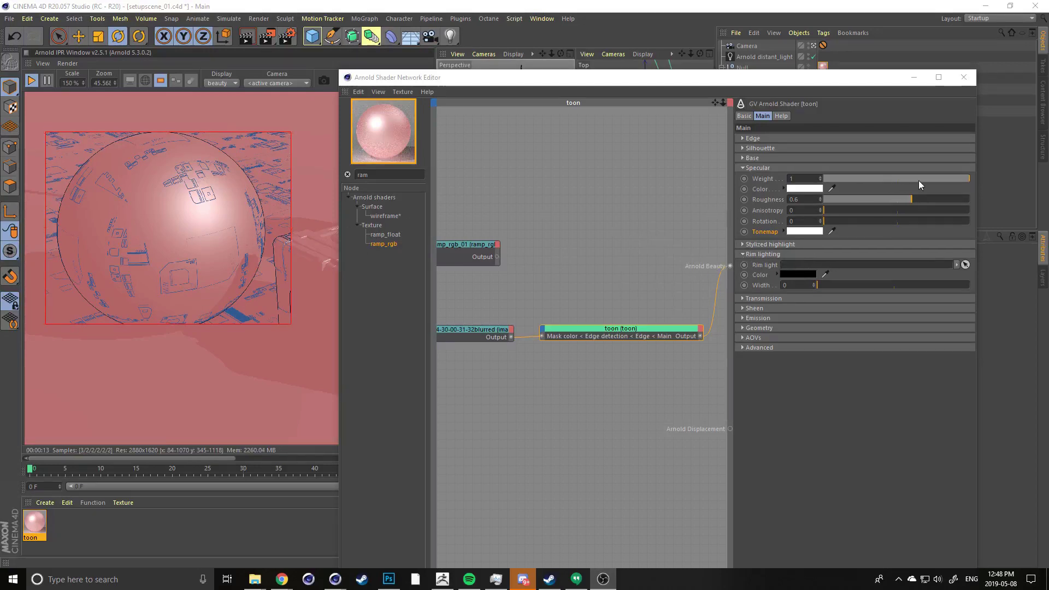
pyautogui.moveTo(919, 180); pyautogui.dragTo(811, 205)
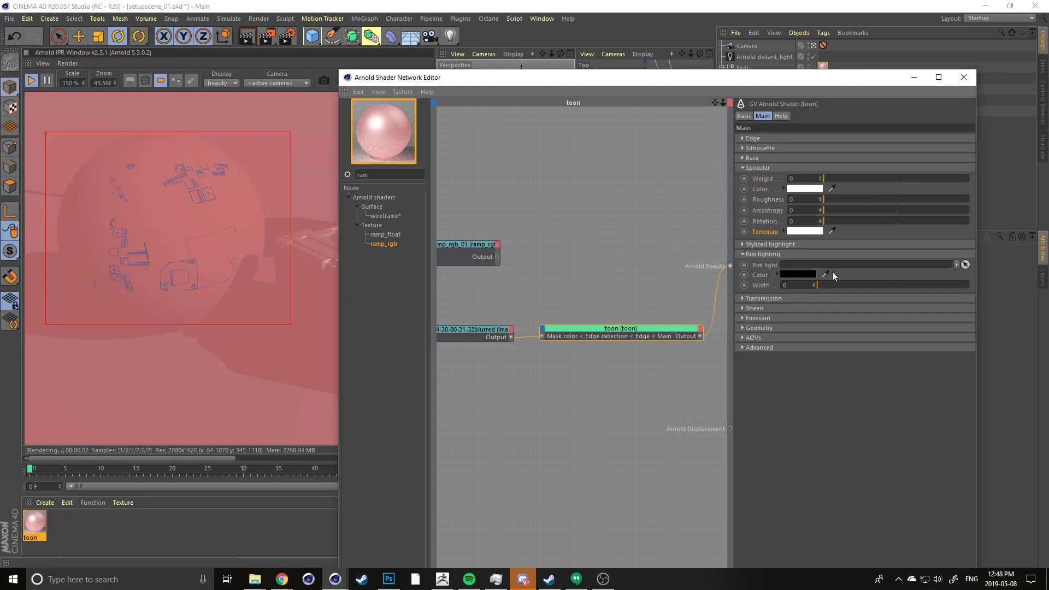
# Set the toon shader's rim lighting color to light blue with hue 190°, saturation 66% and value 82%
pyautogui.click(801, 275)
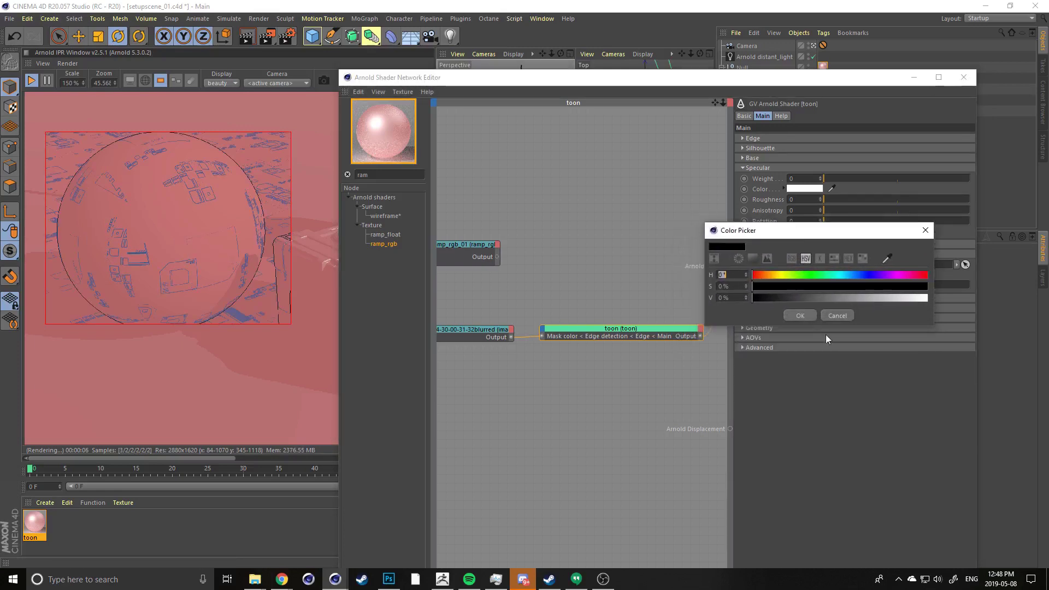
pyautogui.click(800, 315)
pyautogui.click(777, 273)
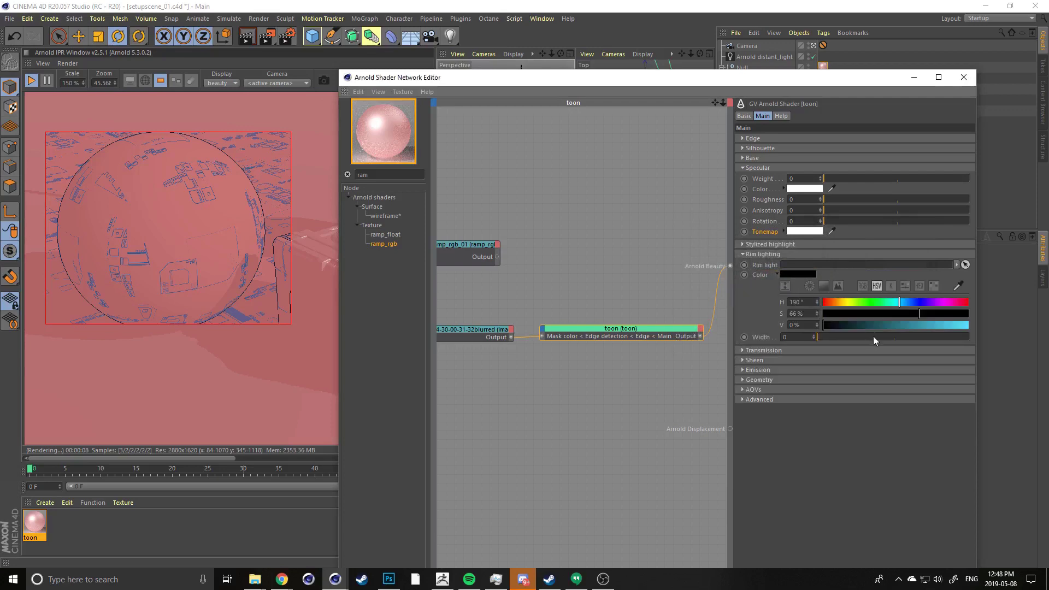
pyautogui.moveTo(878, 325); pyautogui.dragTo(942, 326)
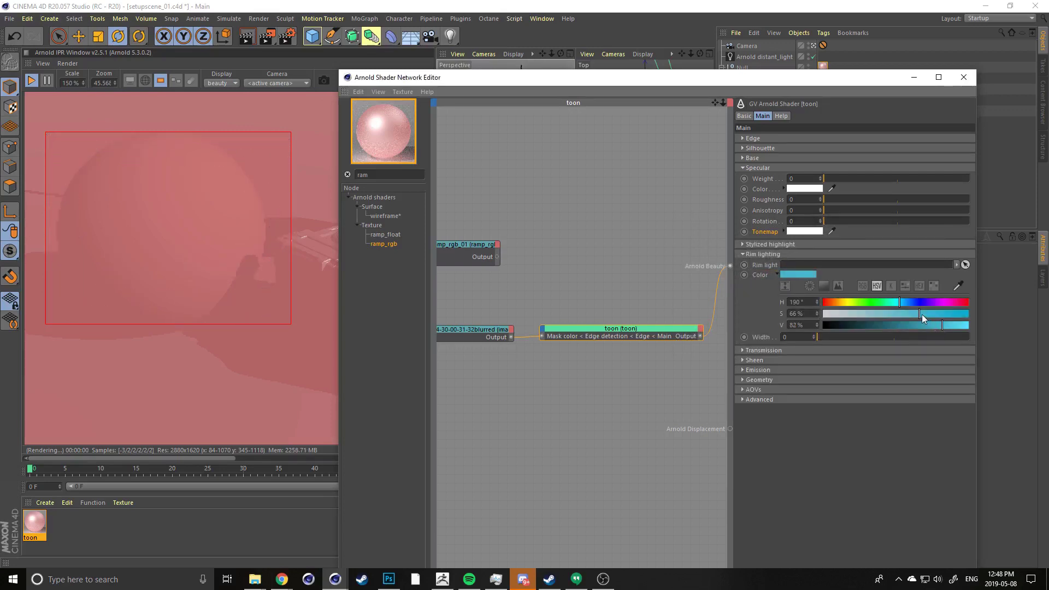
# Set the rim lighting color's saturation to 68% and try rim widths of 0.2, 0.98, 0.27 and 0.45
pyautogui.click(922, 314)
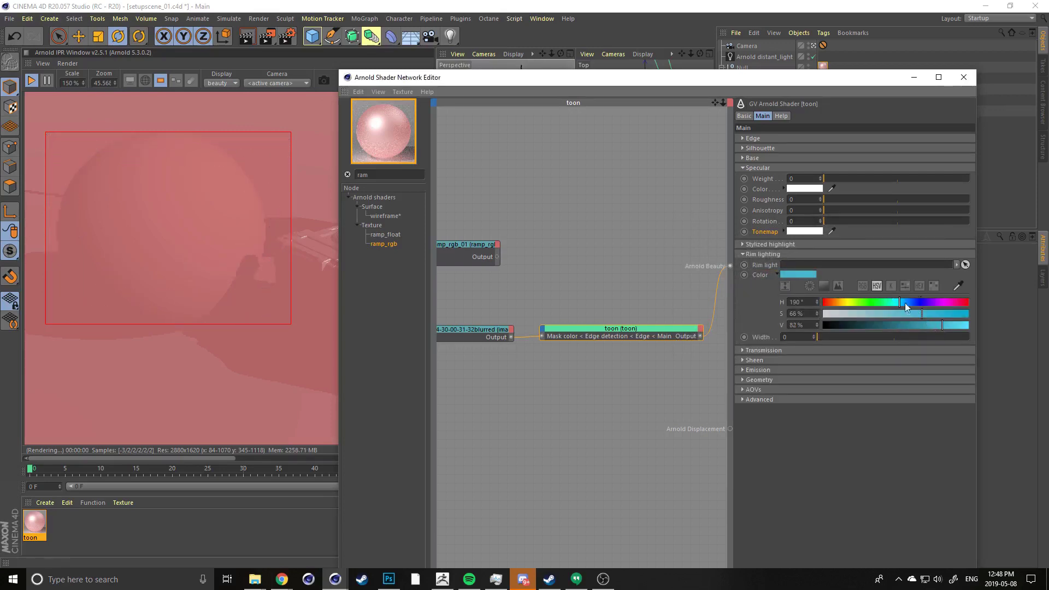
pyautogui.click(848, 336)
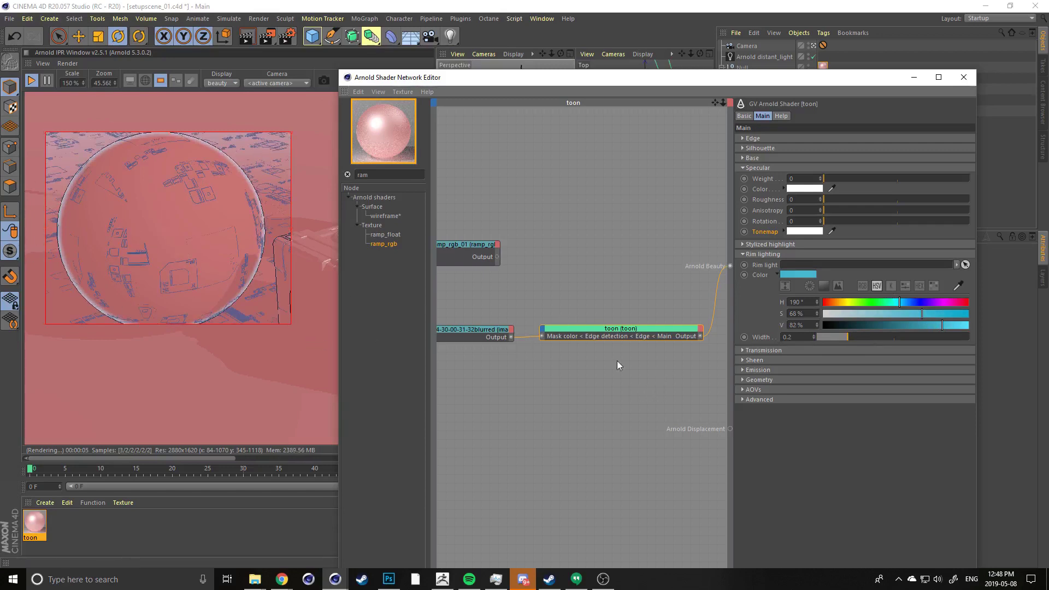
pyautogui.moveTo(873, 336)
pyautogui.mouseDown()
pyautogui.moveTo(969, 337)
pyautogui.moveTo(952, 335)
pyautogui.mouseUp()
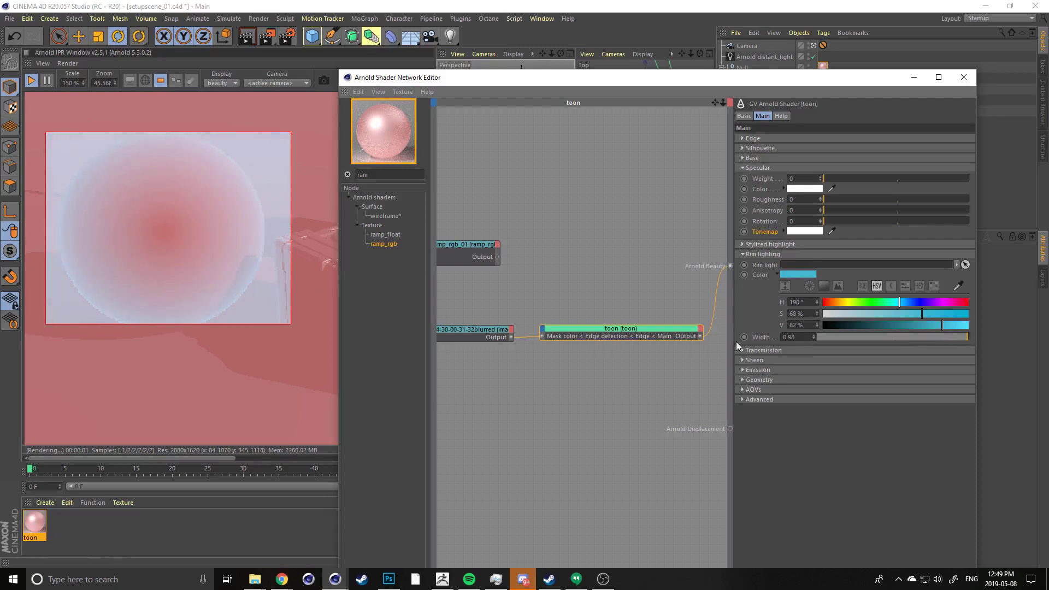
pyautogui.click(858, 337)
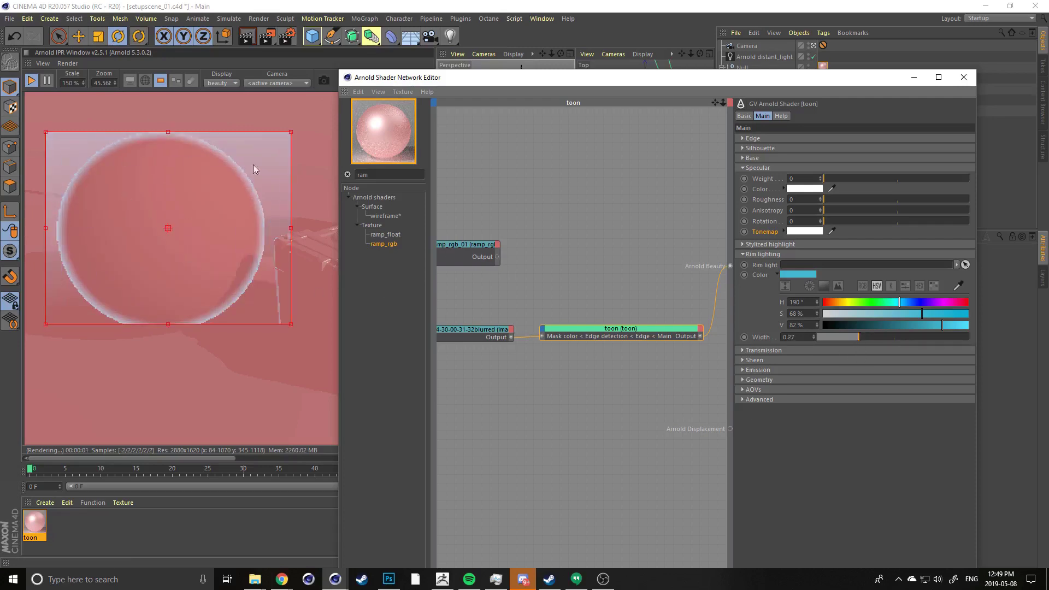
pyautogui.click(884, 337)
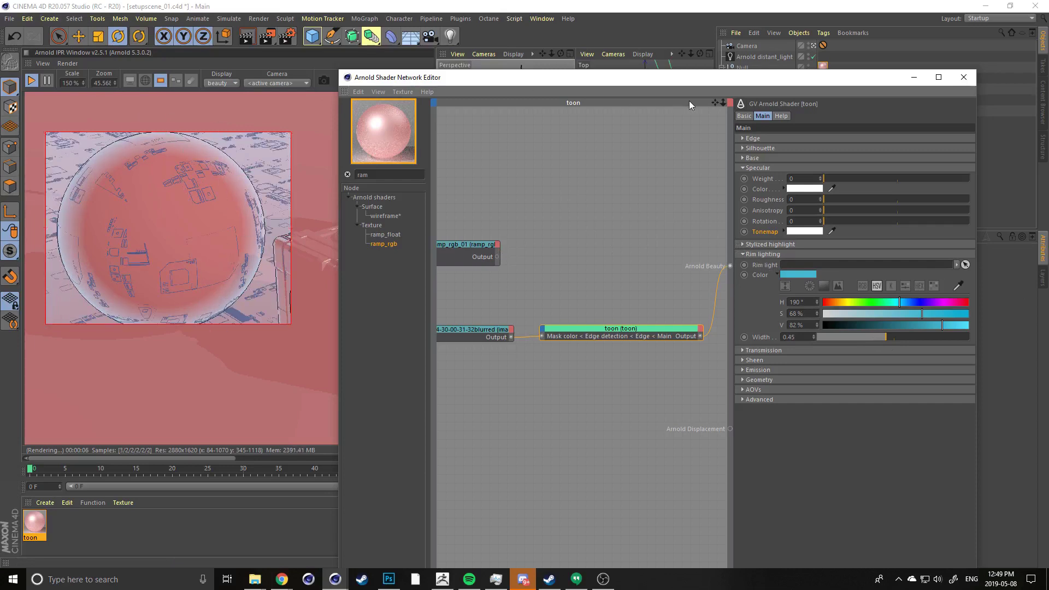
# Assign Arnold distant_light as the rim light with a width of 0.6, and extend the render region below the sphere
pyautogui.moveTo(672, 80); pyautogui.dragTo(636, 108)
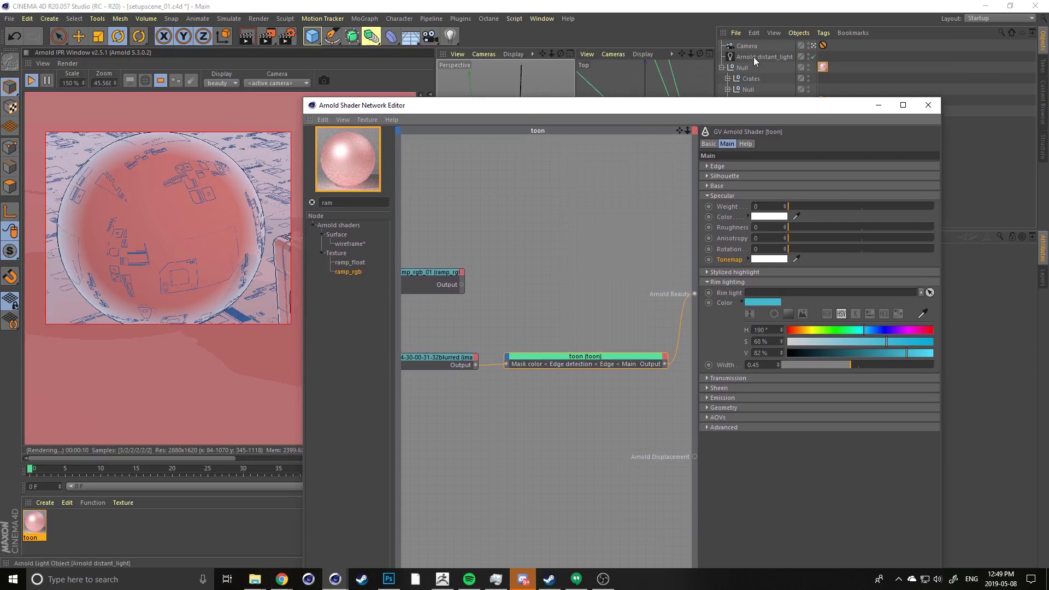
pyautogui.moveTo(752, 57); pyautogui.dragTo(786, 295)
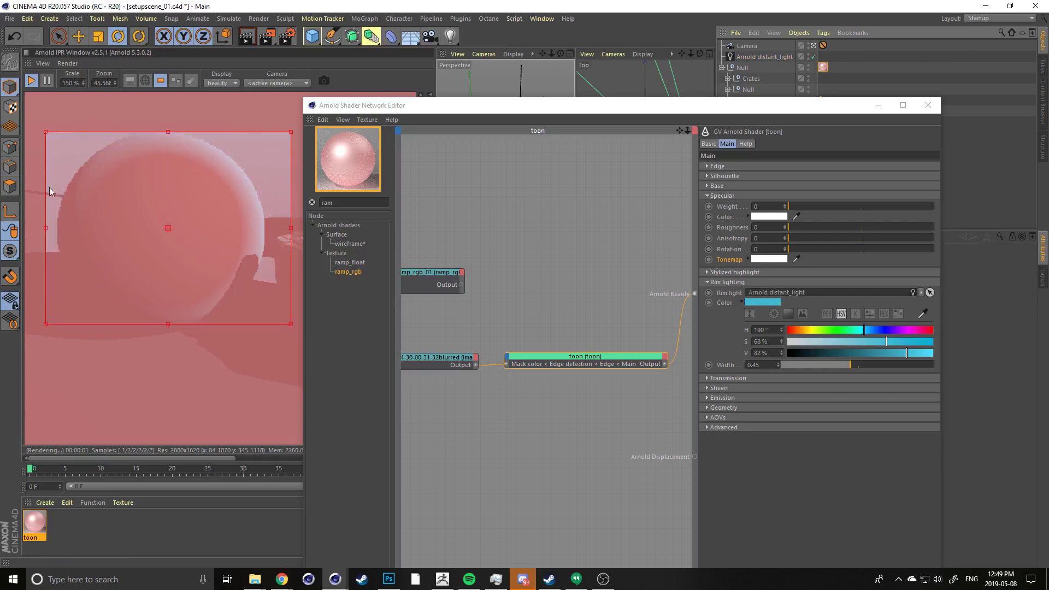
pyautogui.click(874, 365)
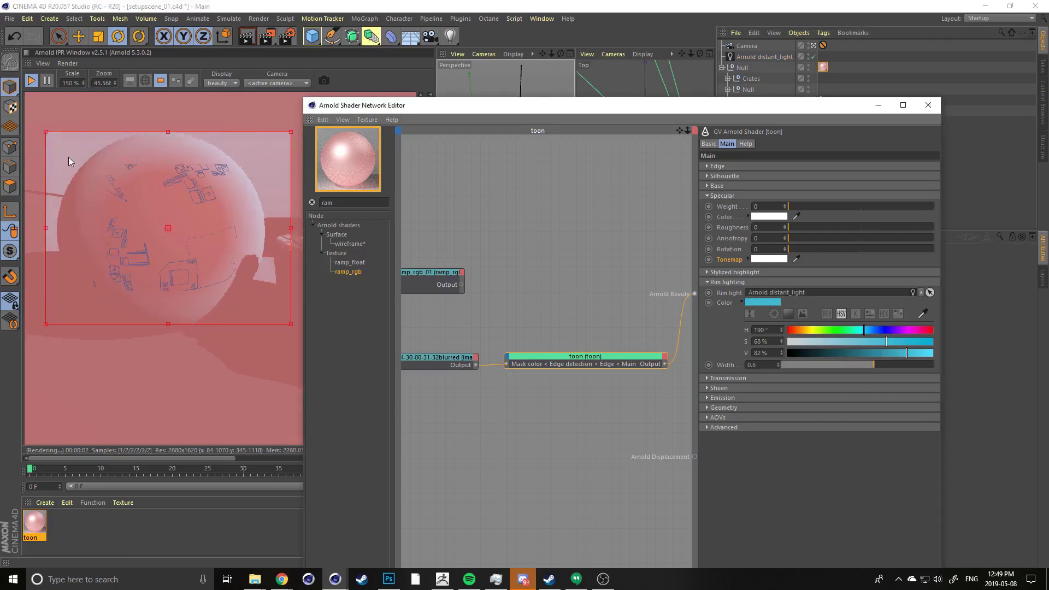
pyautogui.moveTo(167, 325); pyautogui.dragTo(167, 384)
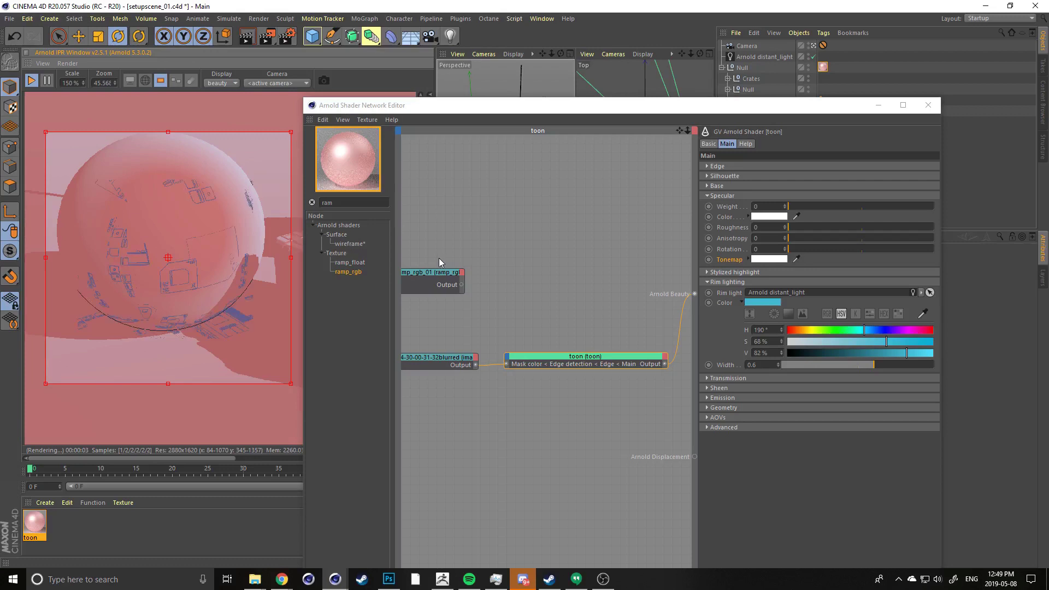
pyautogui.moveTo(548, 111)
pyautogui.mouseDown()
pyautogui.moveTo(550, 124)
pyautogui.moveTo(546, 97)
pyautogui.mouseUp()
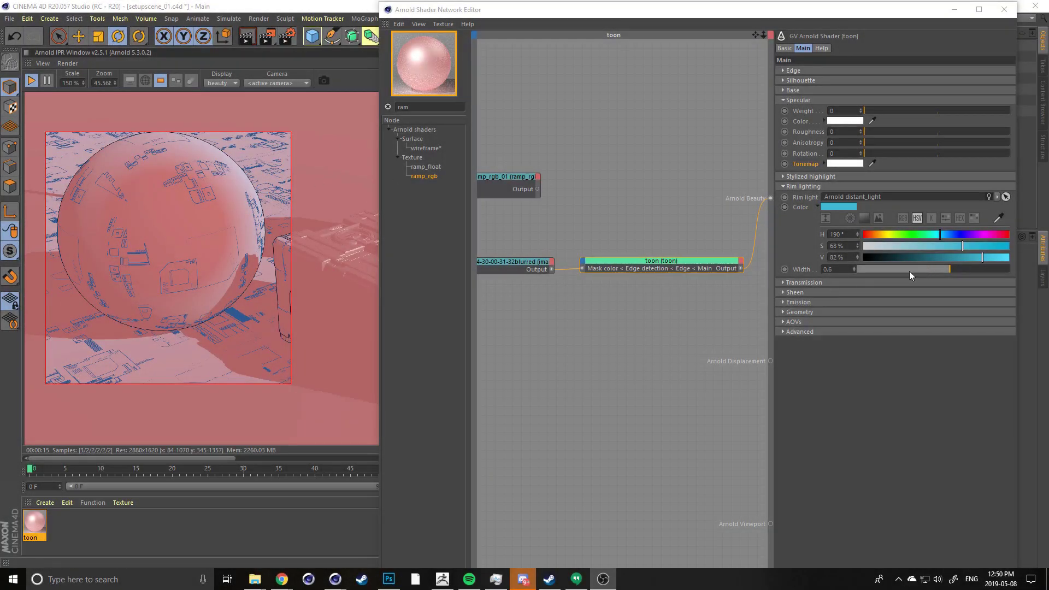
# Set the rim lighting width to 0 and clear the assigned rim light
pyautogui.moveTo(906, 271); pyautogui.dragTo(851, 271)
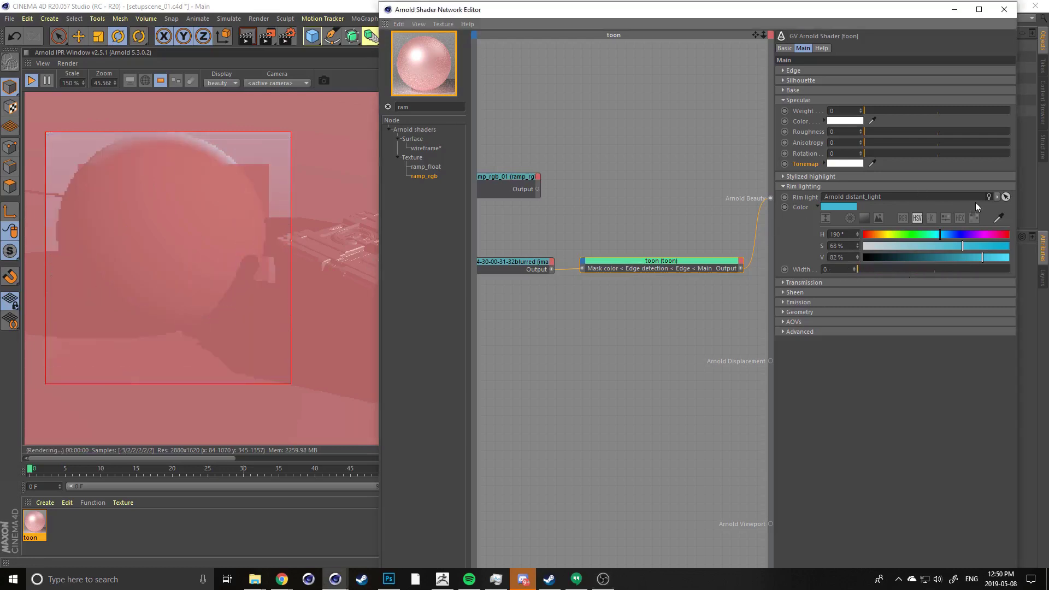
pyautogui.click(997, 197)
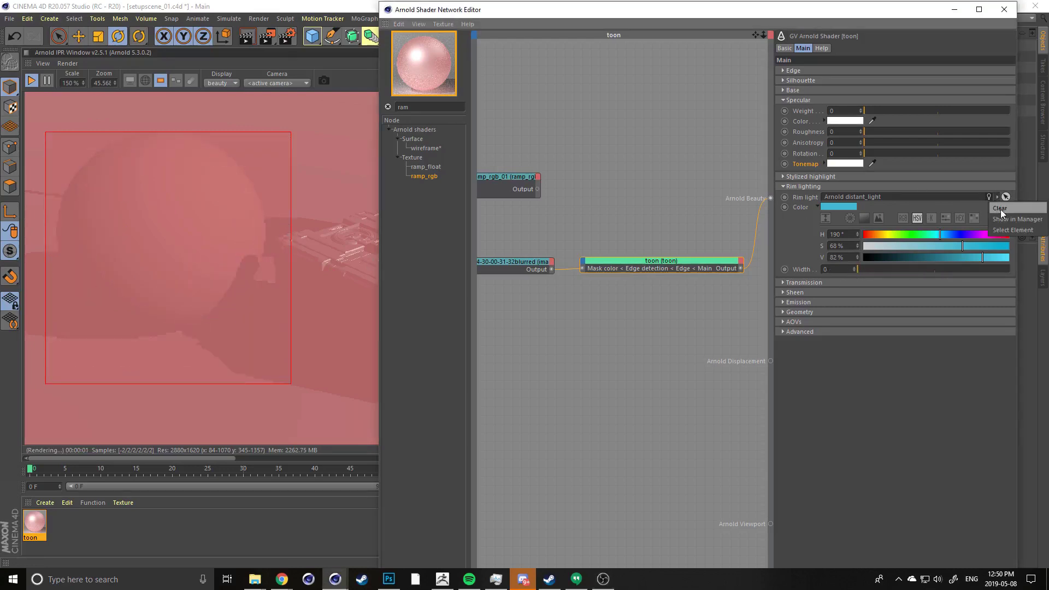
pyautogui.click(1001, 209)
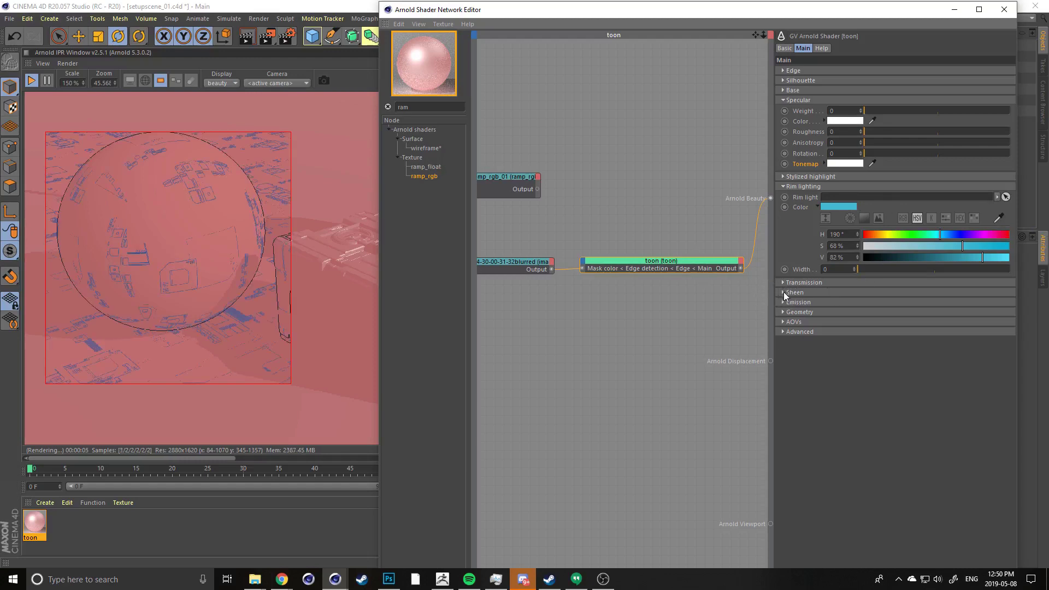
# Try a sheen of 1 on the toon shader with sheen roughness values of 0.07, 0.79, 0.3 and 0.09
pyautogui.click(783, 293)
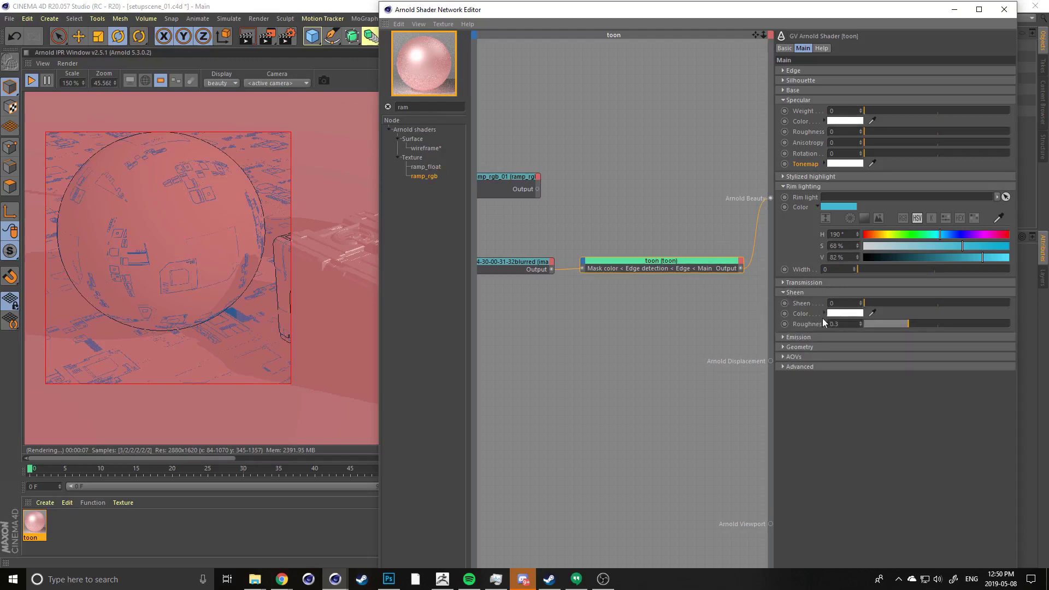
pyautogui.moveTo(891, 302); pyautogui.dragTo(1023, 306)
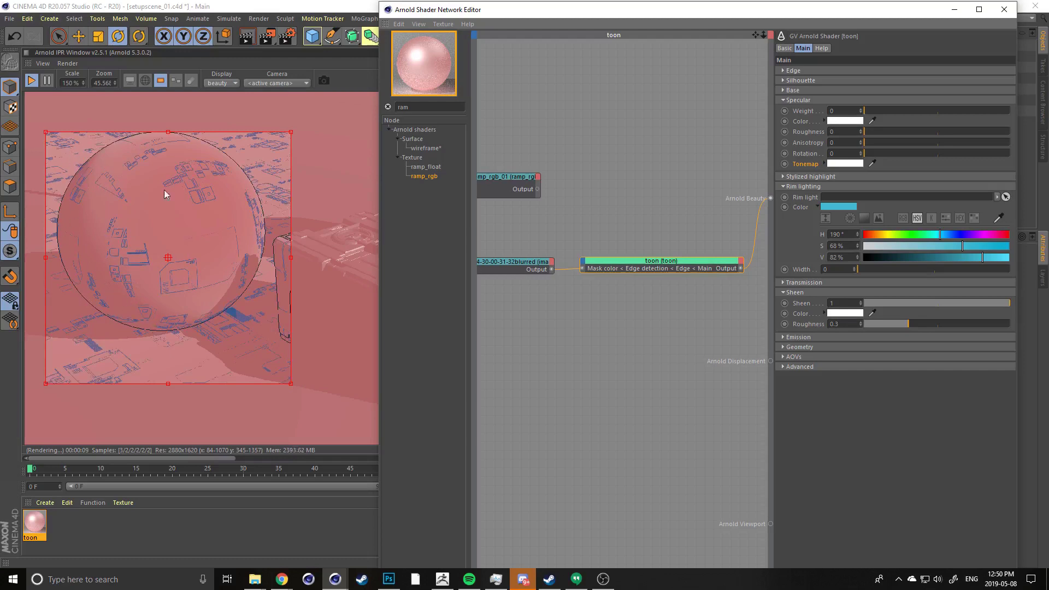
pyautogui.moveTo(880, 324); pyautogui.dragTo(872, 324)
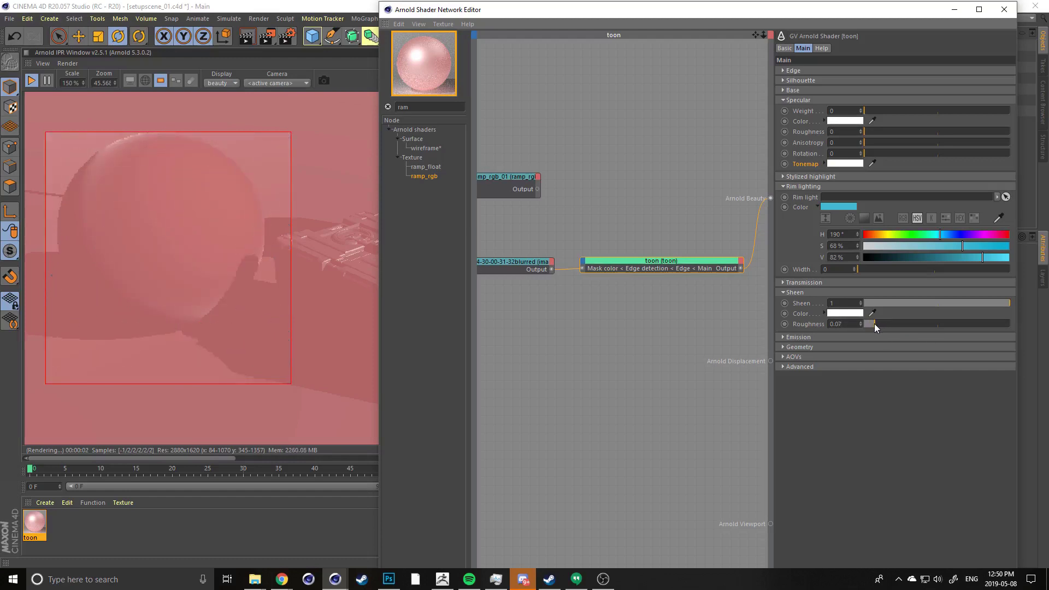
pyautogui.moveTo(875, 324); pyautogui.dragTo(870, 325)
pyautogui.click(981, 324)
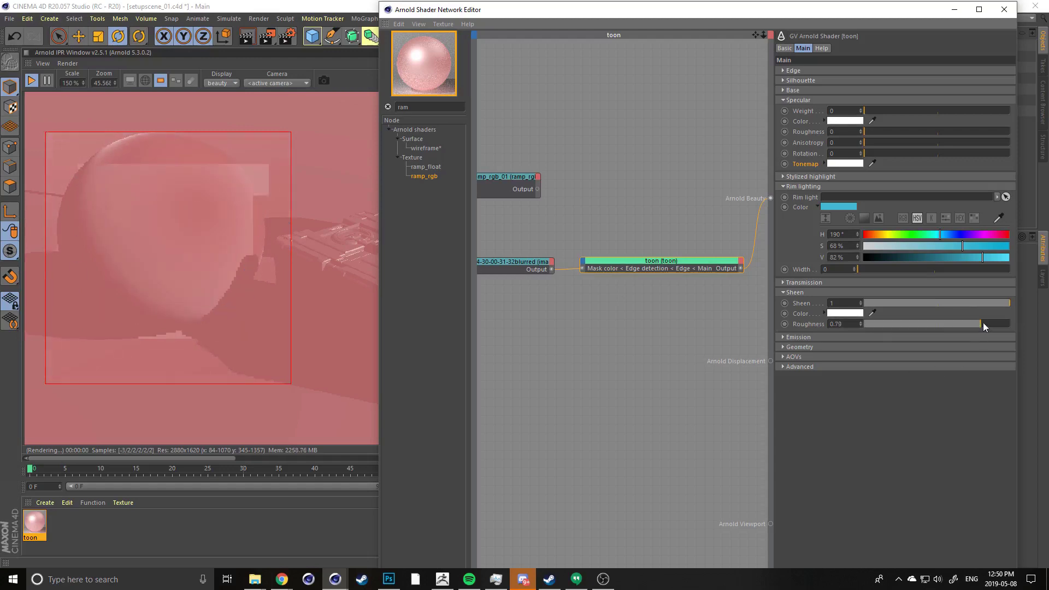
pyautogui.click(925, 325)
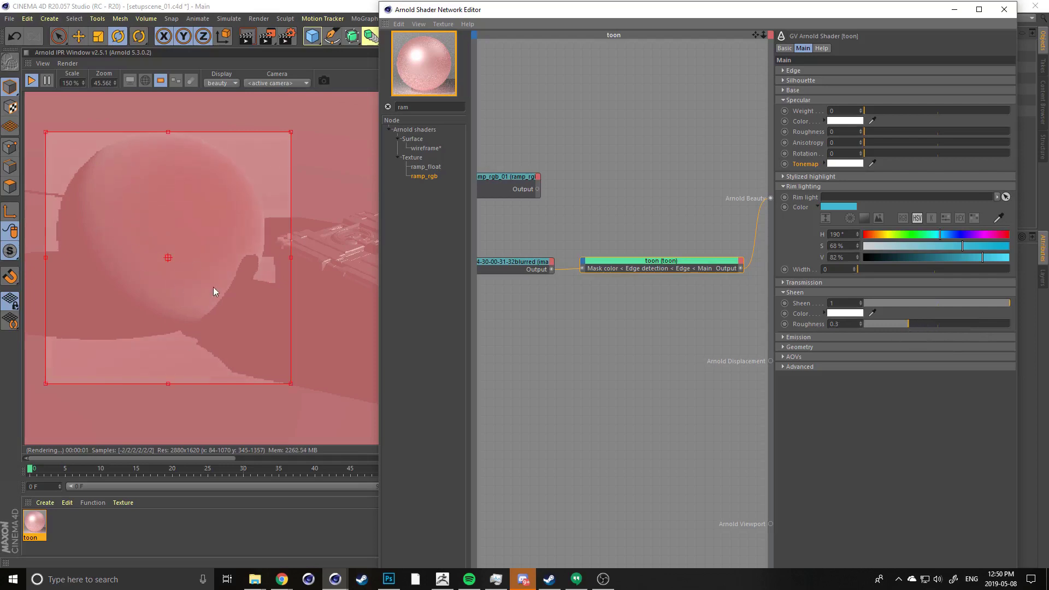
pyautogui.click(878, 324)
pyautogui.click(877, 324)
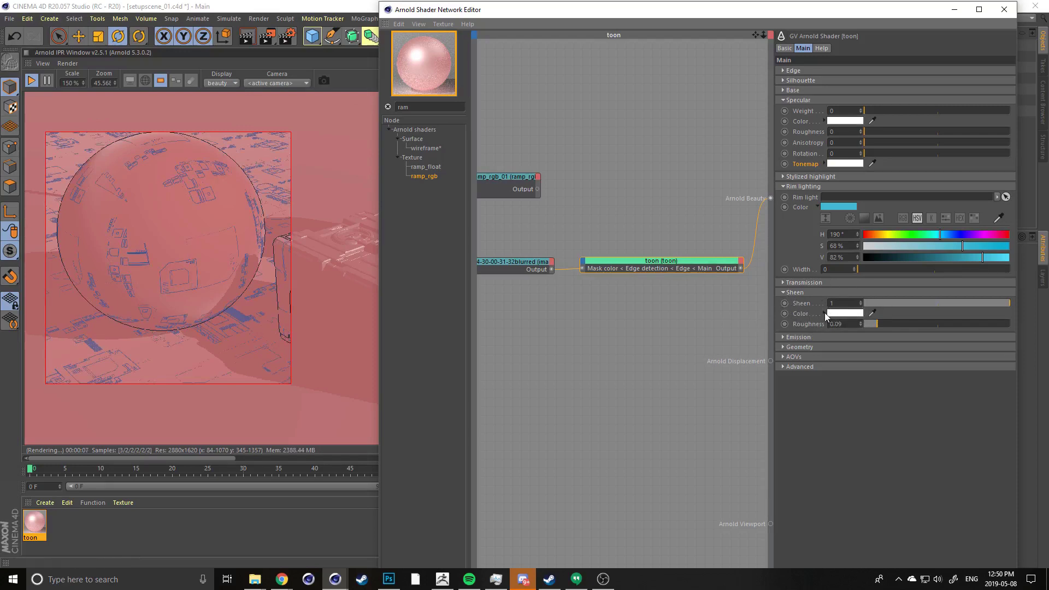
# Set both the toon shader's sheen roughness and its sheen amount to 0
pyautogui.moveTo(614, 265); pyautogui.dragTo(646, 265)
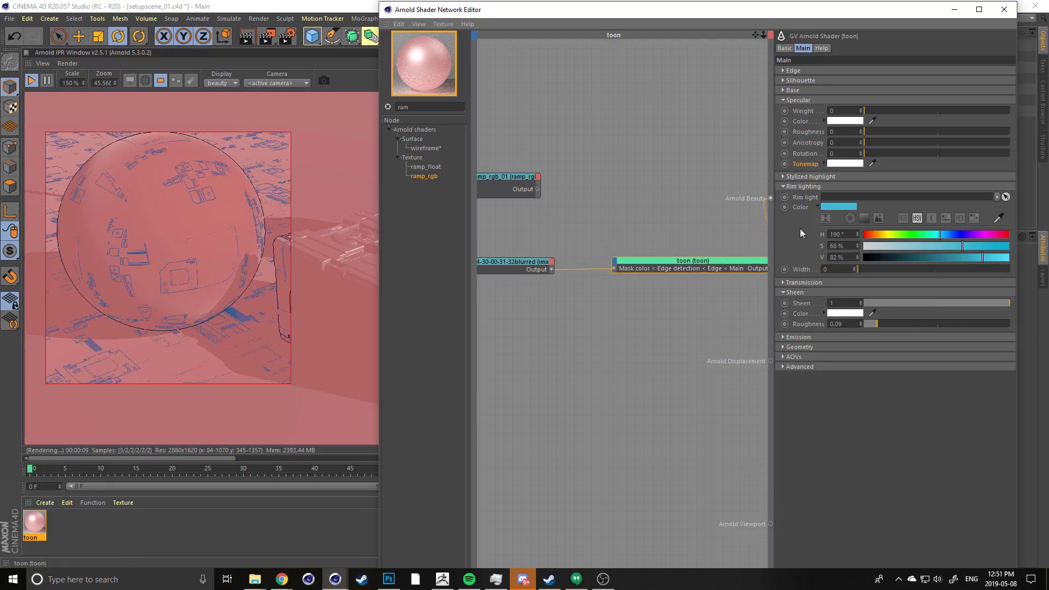
pyautogui.click(812, 315)
pyautogui.click(809, 324)
pyautogui.moveTo(904, 323); pyautogui.dragTo(933, 324)
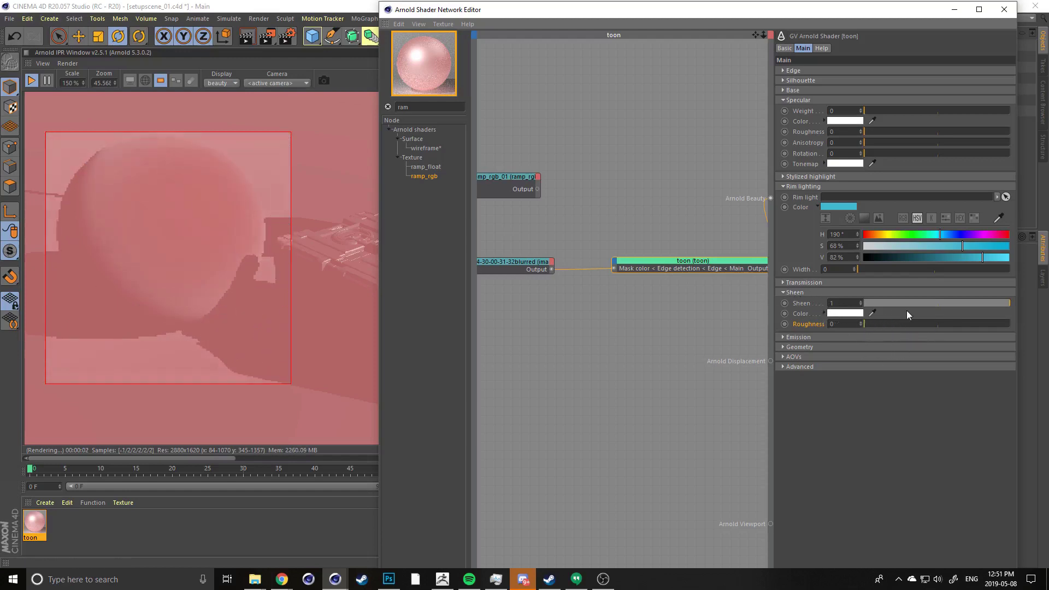
pyautogui.moveTo(919, 304); pyautogui.dragTo(863, 303)
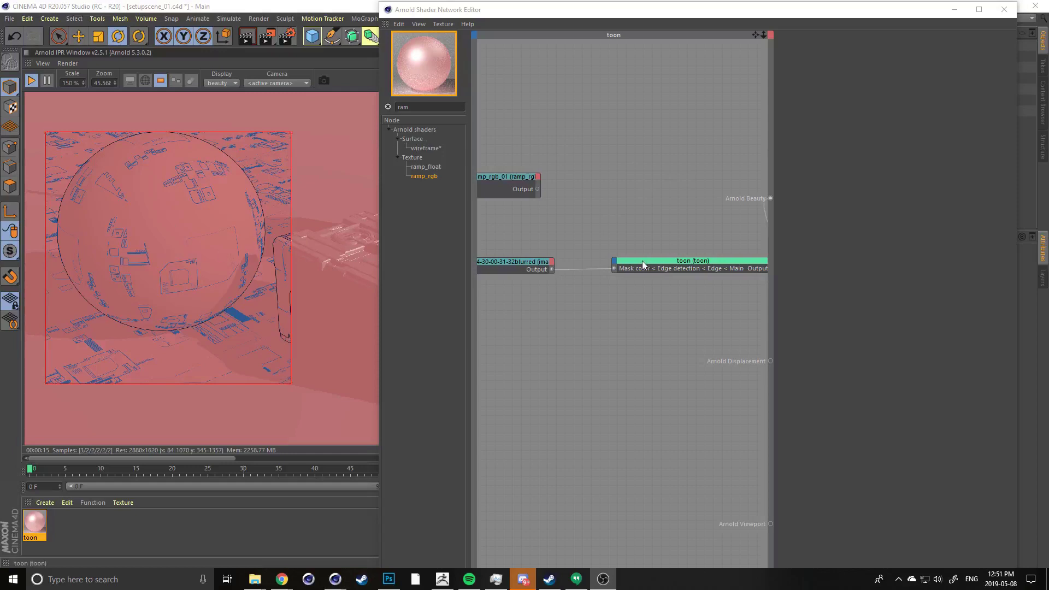
# Expand the toon shader's Geometry settings and make space between the toon node and the texture nodes
pyautogui.moveTo(642, 261); pyautogui.dragTo(639, 275)
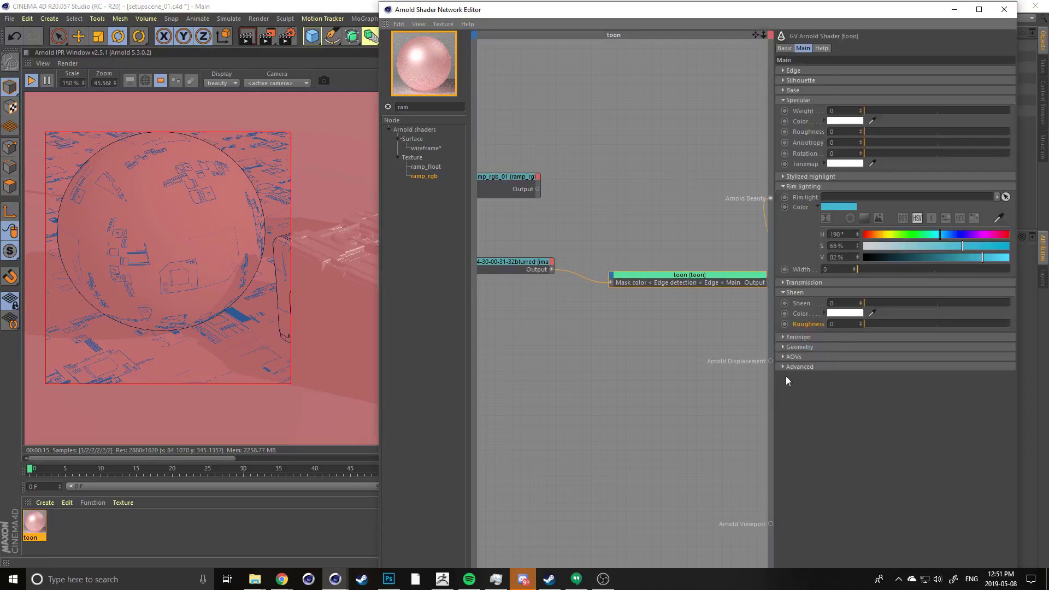
pyautogui.click(783, 347)
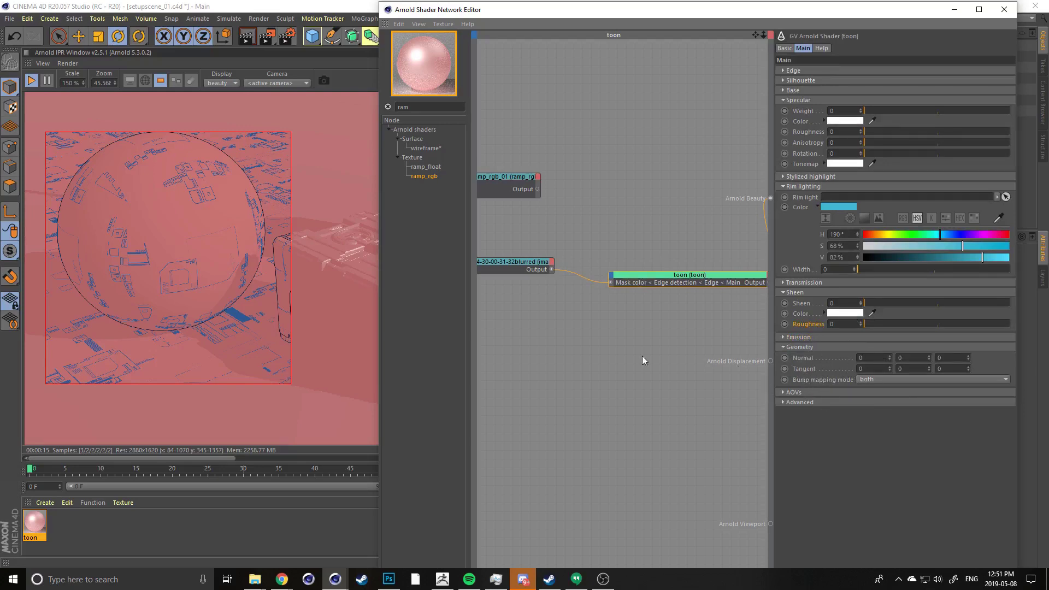
pyautogui.click(565, 222)
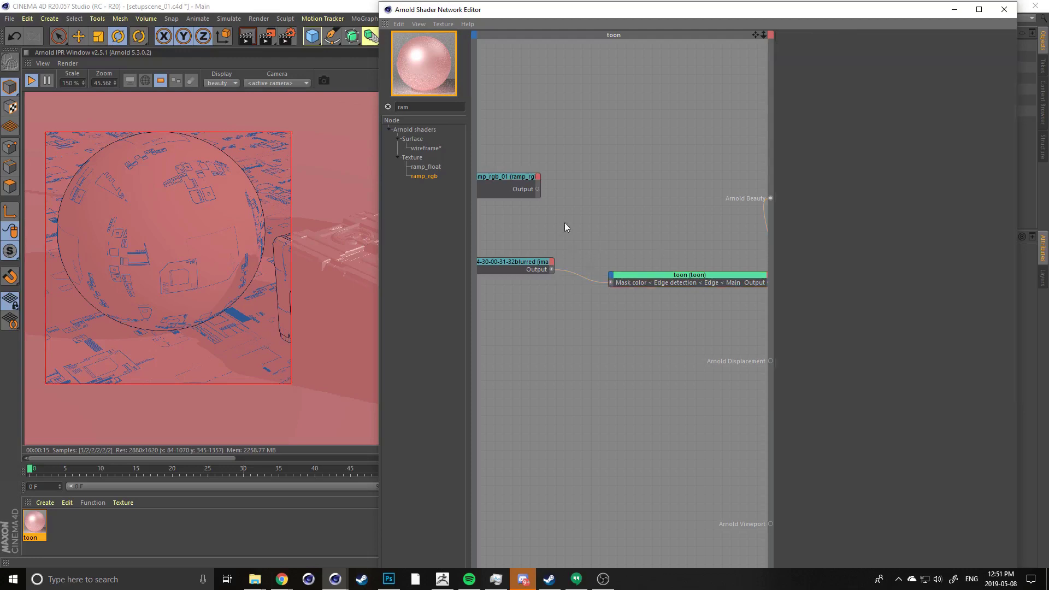
pyautogui.moveTo(481, 216); pyautogui.dragTo(569, 221, button='middle')
pyautogui.moveTo(491, 157); pyautogui.dragTo(543, 335)
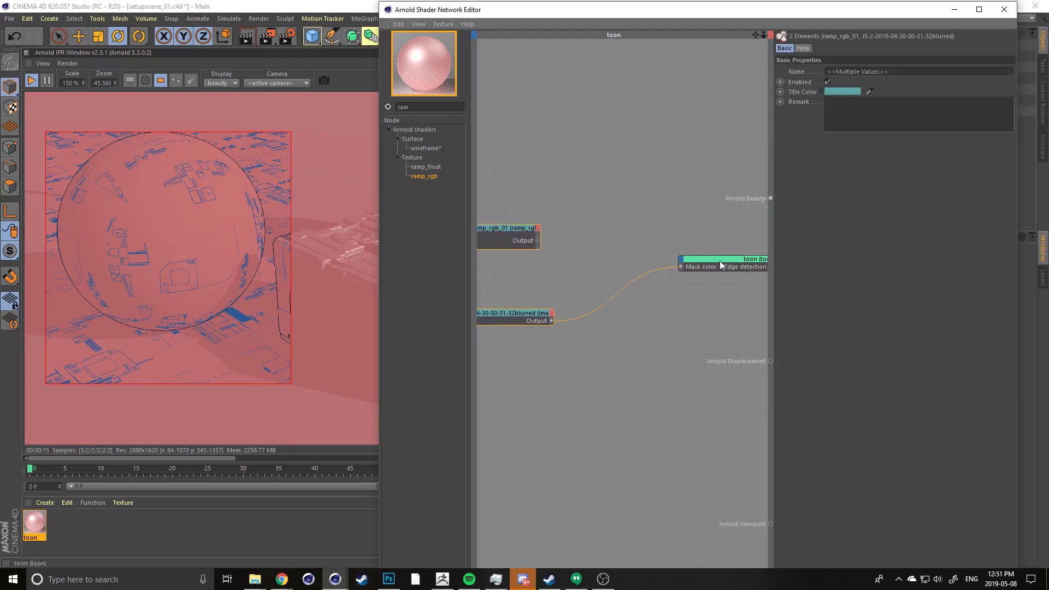
pyautogui.click(719, 261)
pyautogui.click(583, 264)
# Search the shader nodes for "bum" and add a bump2d node below the toon node
pyautogui.doubleClick(400, 108)
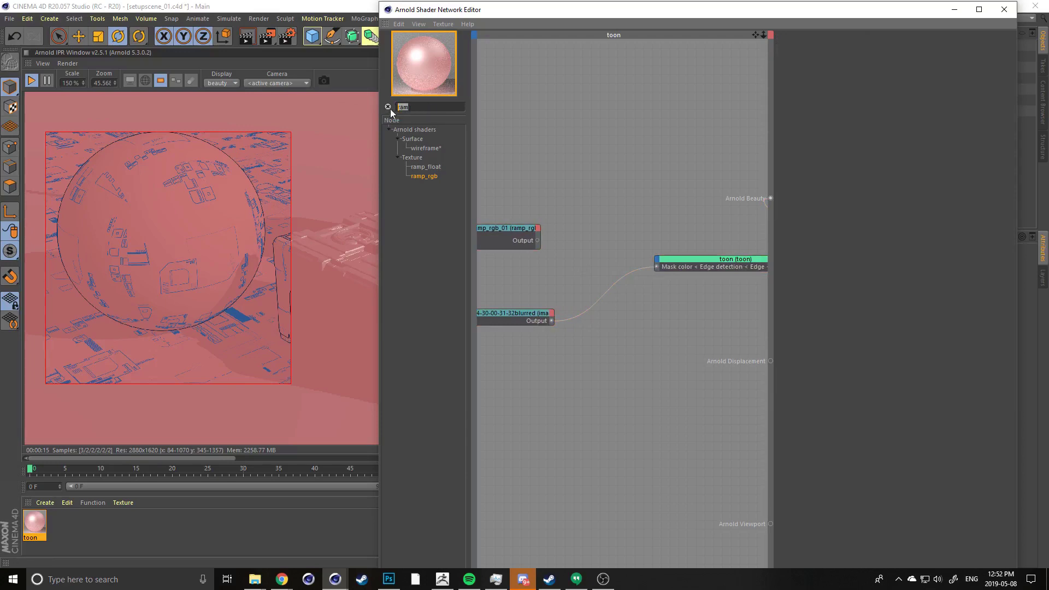
pyautogui.write('bum')
pyautogui.moveTo(420, 150); pyautogui.dragTo(614, 339)
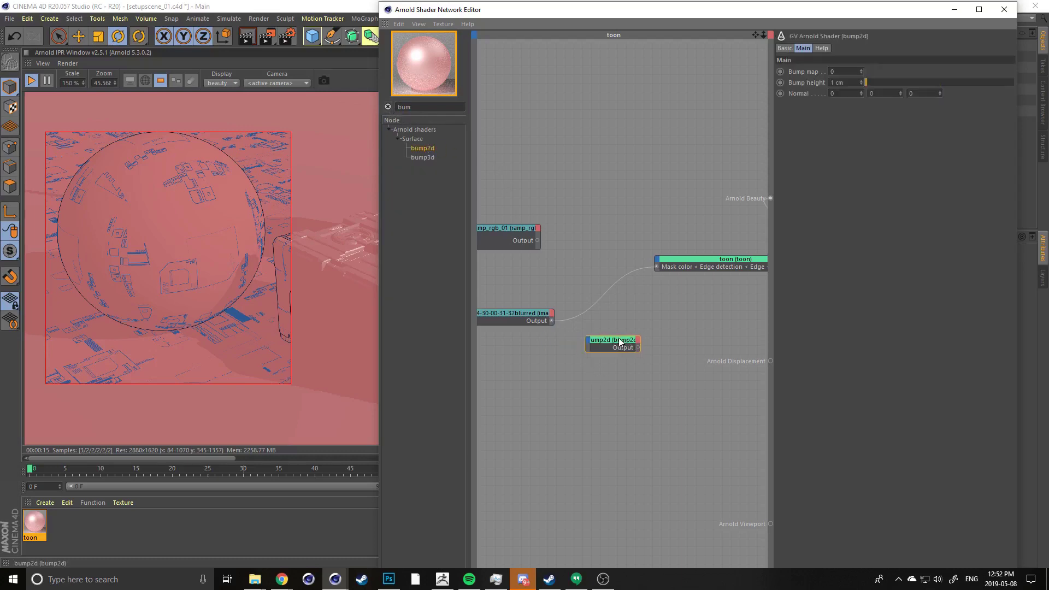
pyautogui.moveTo(614, 339); pyautogui.dragTo(676, 317, button='middle')
# Connect the blurred image texture's output to the bump2d node's Bump map input
pyautogui.moveTo(556, 296); pyautogui.dragTo(515, 280)
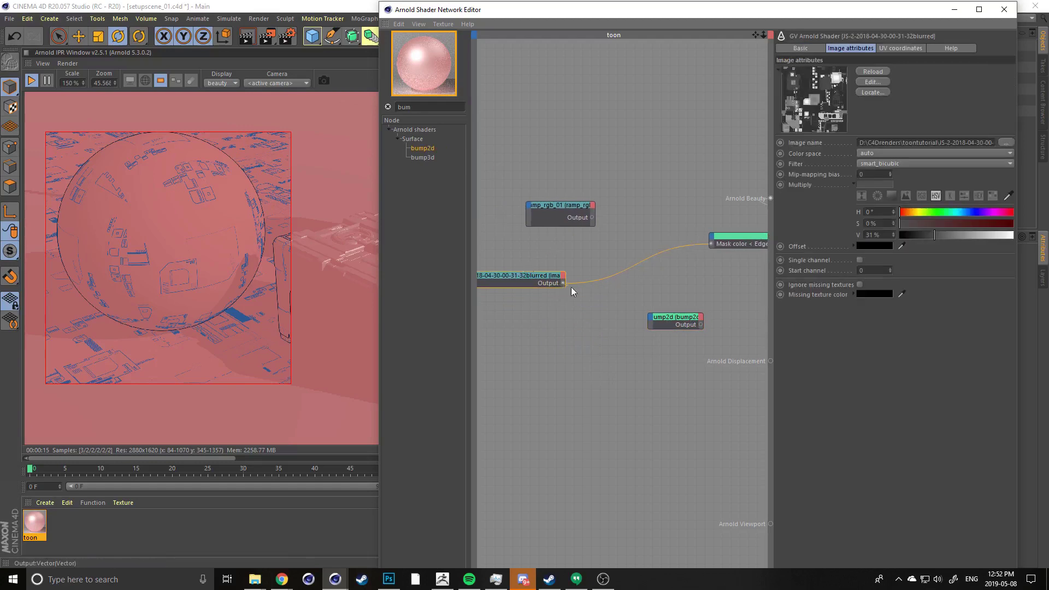
pyautogui.click(652, 322)
pyautogui.moveTo(676, 327)
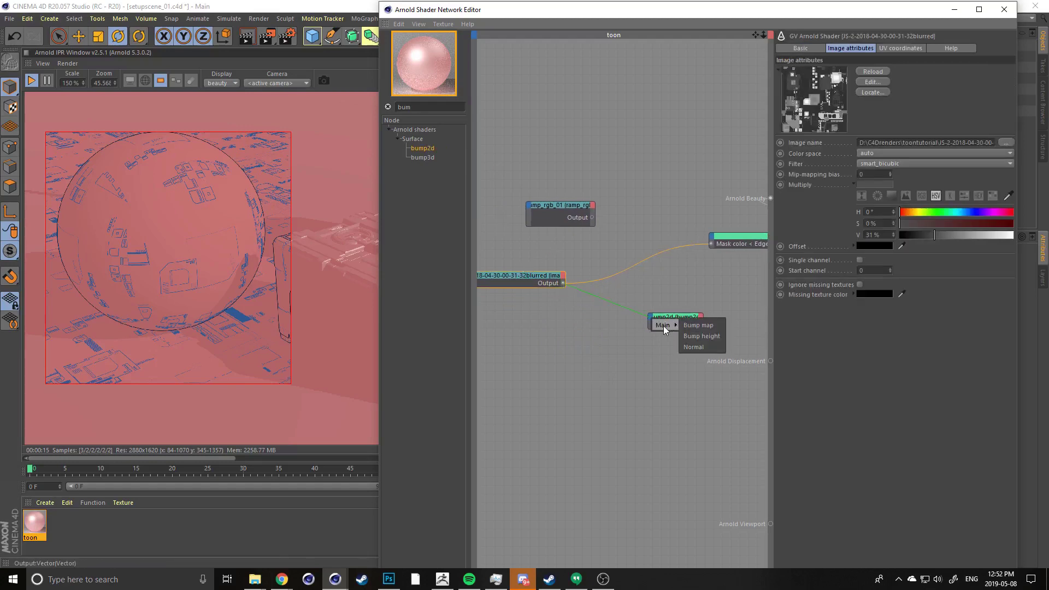
pyautogui.click(696, 326)
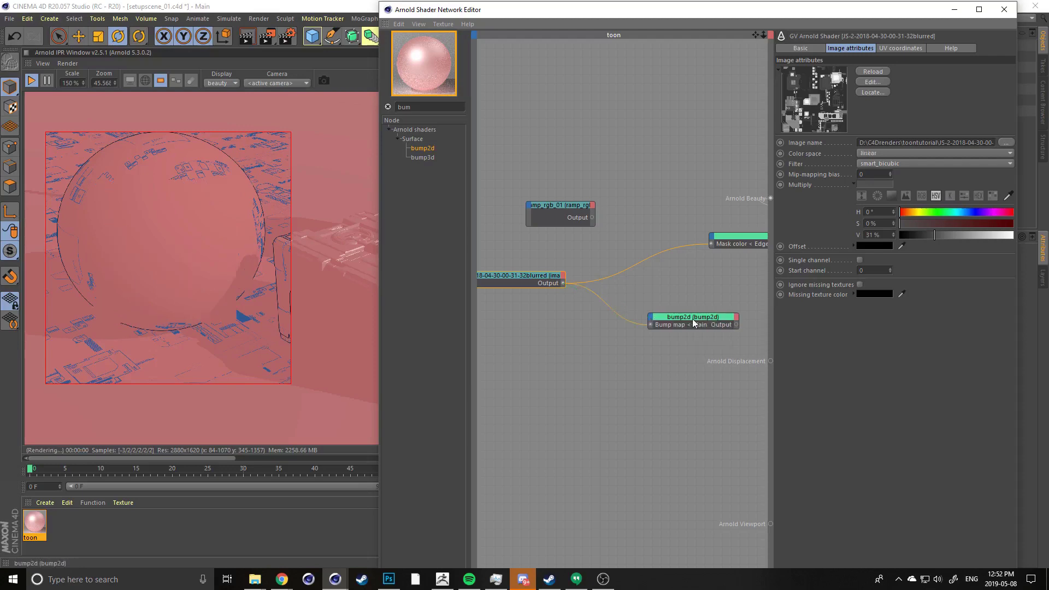
# Move the bump2d node closer to the blurred image texture and connect its output to the toon shader's Geometry Normal input
pyautogui.moveTo(693, 319); pyautogui.dragTo(607, 305)
pyautogui.moveTo(659, 303); pyautogui.dragTo(634, 306, button='middle')
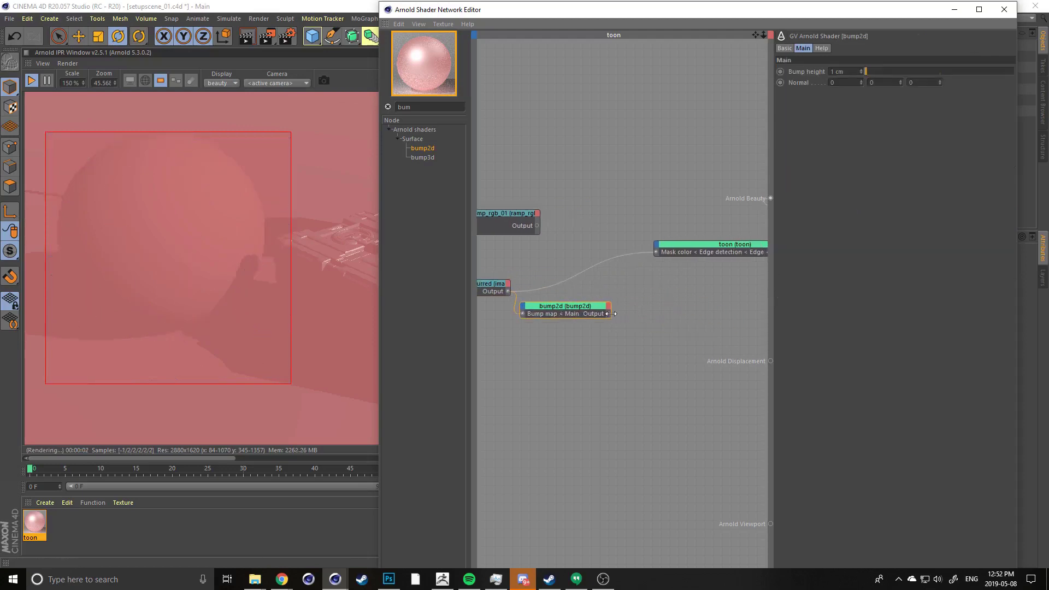
pyautogui.moveTo(608, 314); pyautogui.dragTo(631, 281)
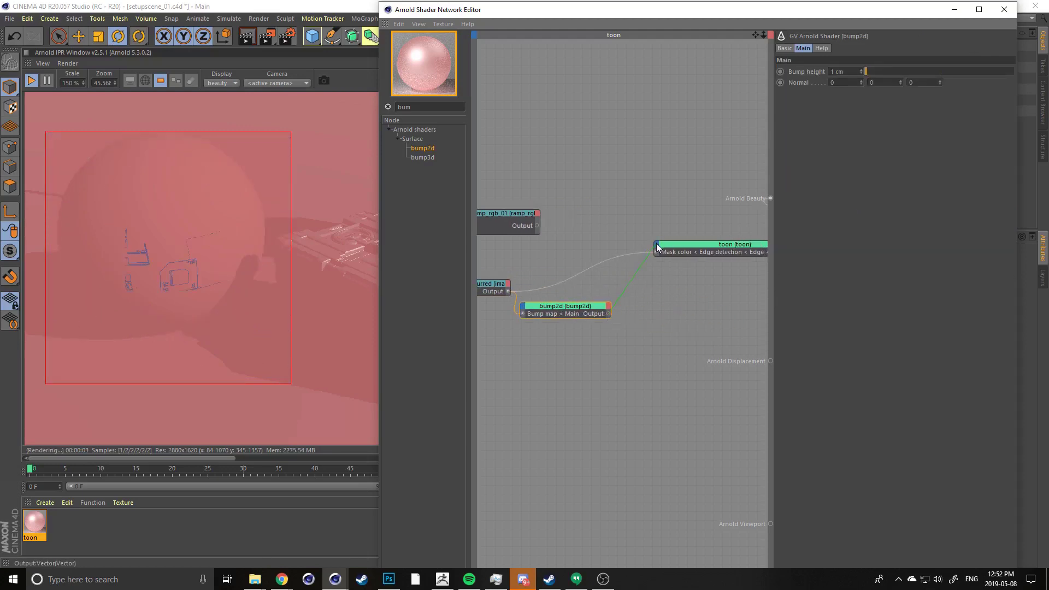
pyautogui.moveTo(657, 247); pyautogui.dragTo(658, 249)
pyautogui.moveTo(667, 250)
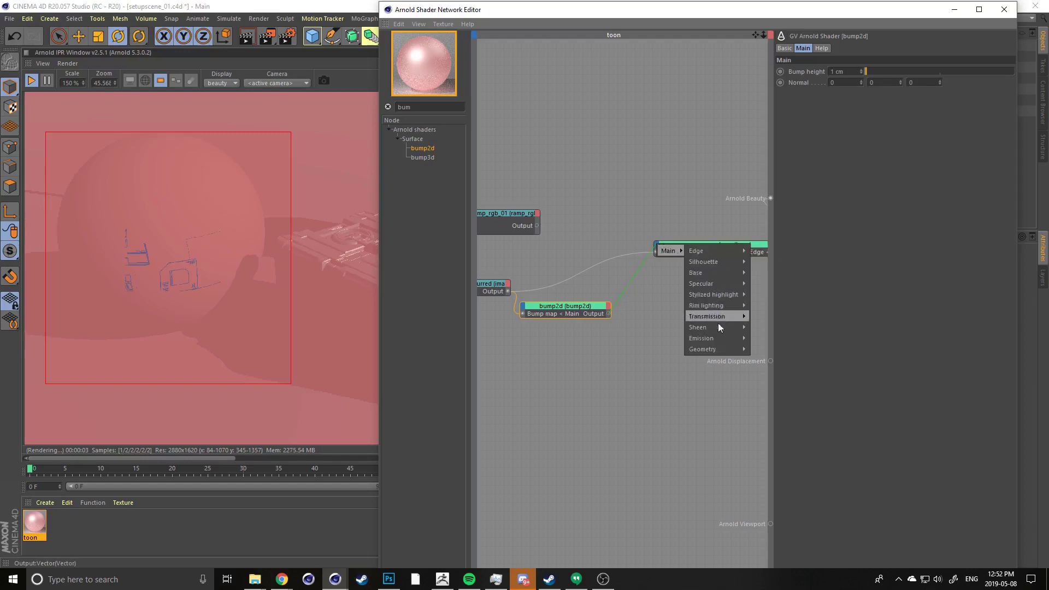
pyautogui.moveTo(710, 349)
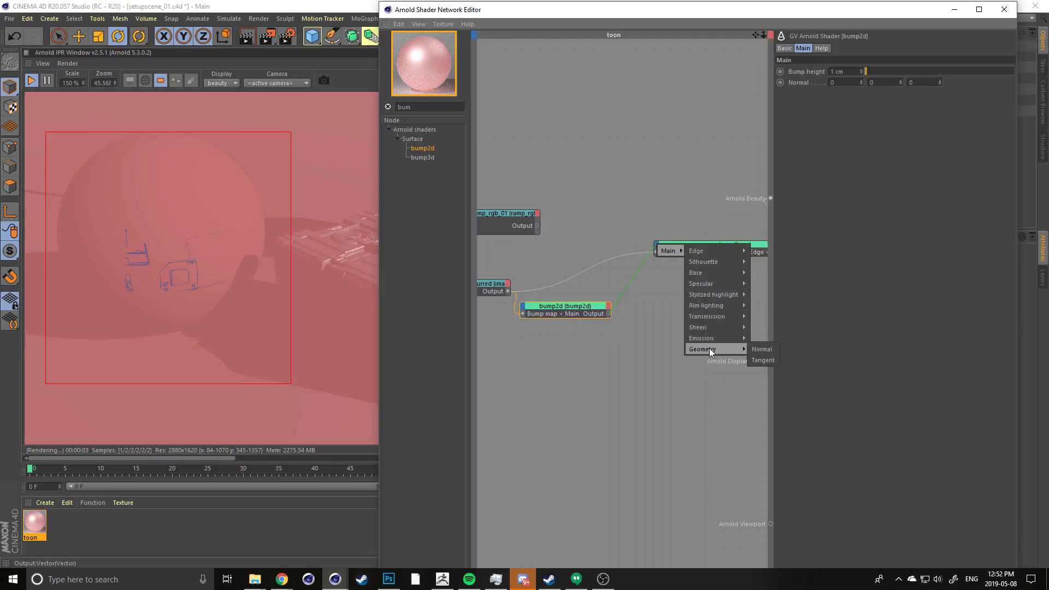
pyautogui.click(761, 349)
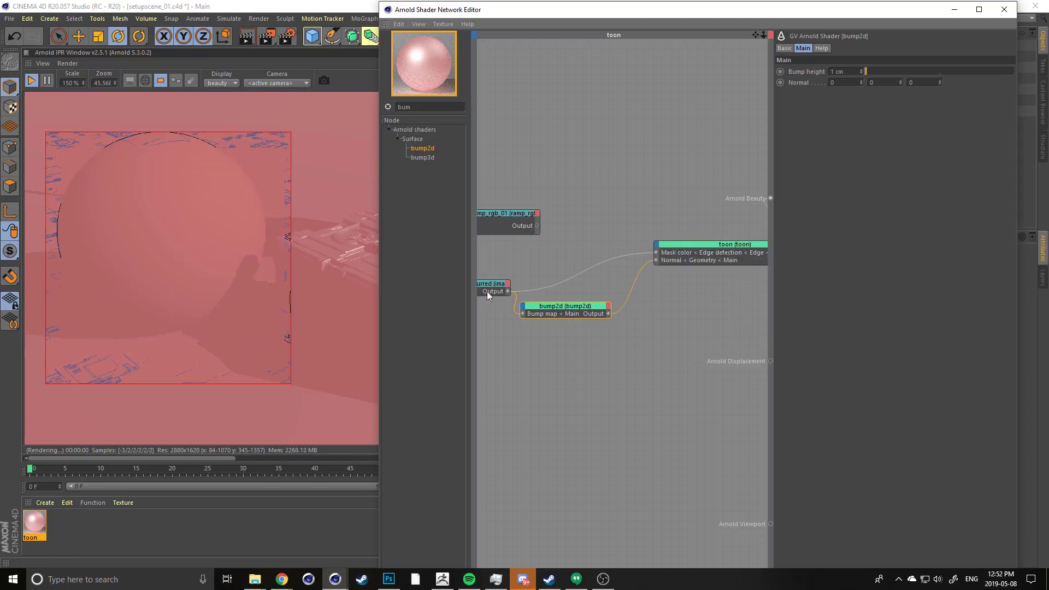
# Check the sphere's bump in the render and raise the bump2d node's bump height to 19.02 cm
pyautogui.moveTo(491, 222); pyautogui.dragTo(574, 219, button='middle')
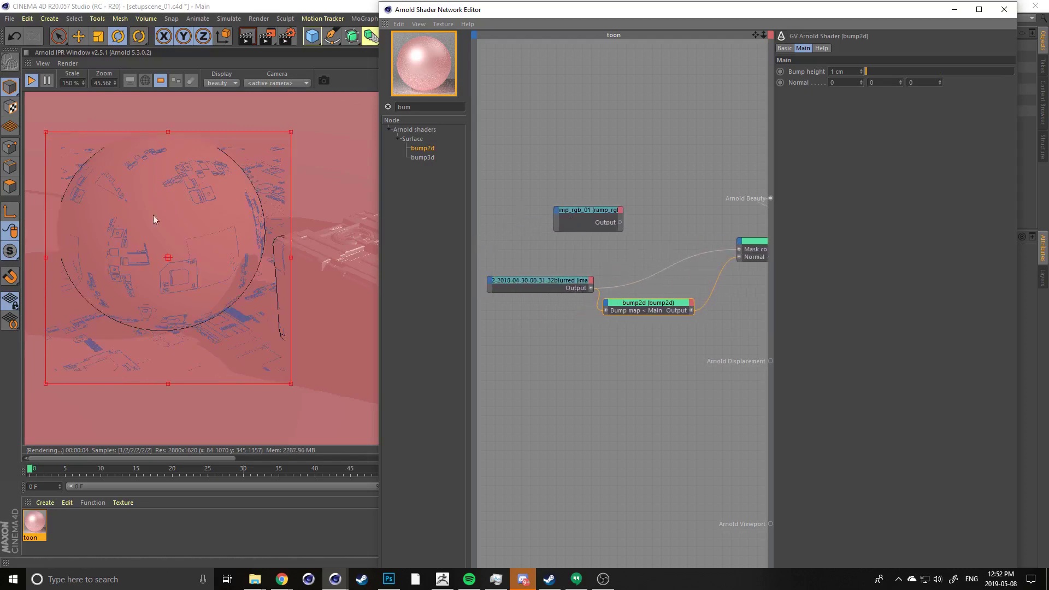
pyautogui.scroll(1, 153, 218)
pyautogui.moveTo(118, 223); pyautogui.dragTo(155, 222)
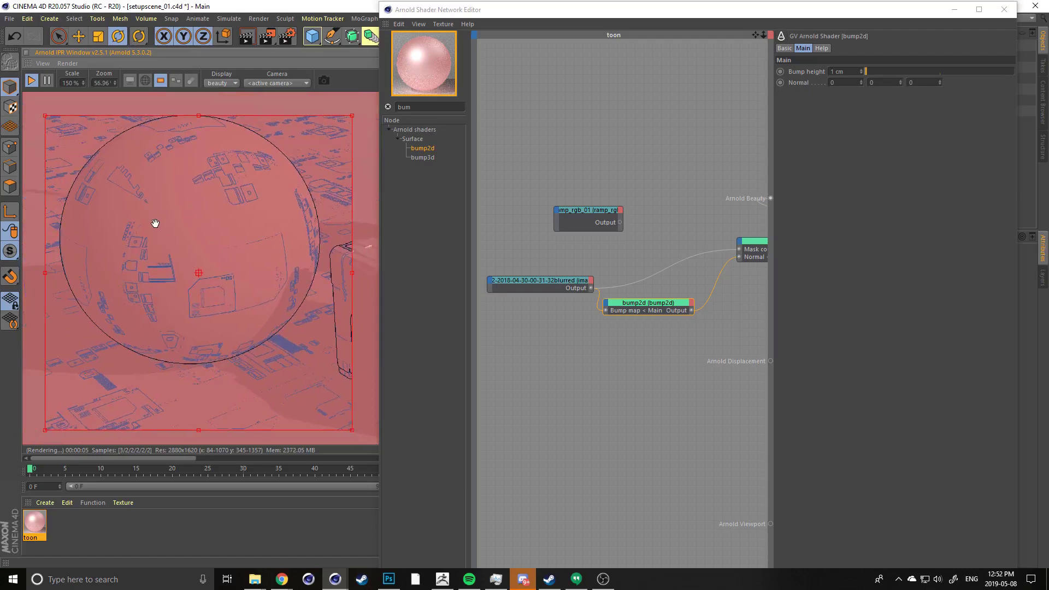
pyautogui.click(886, 71)
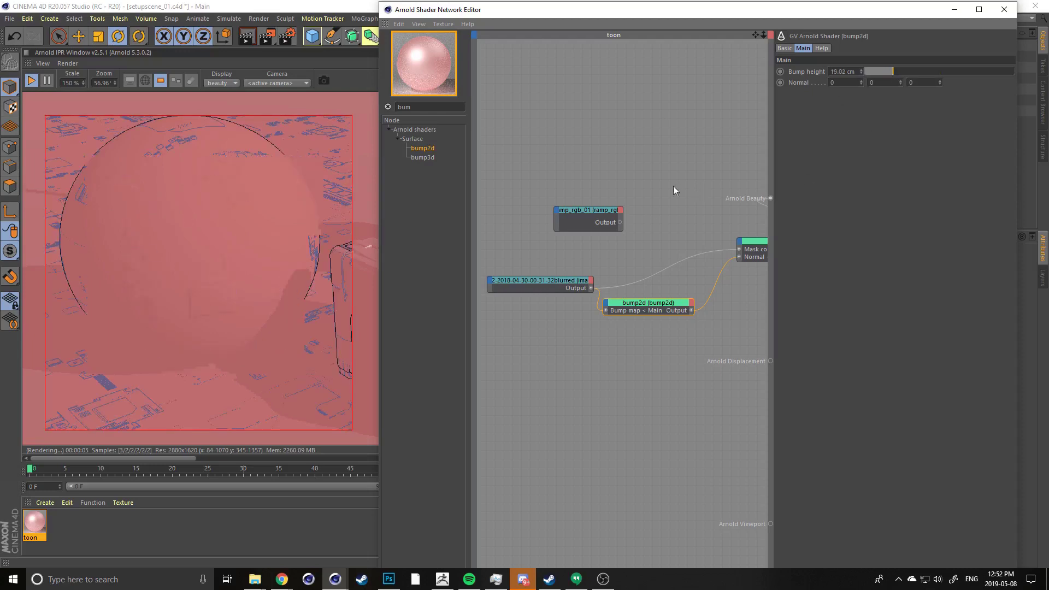
# Duplicate the blurred image texture node and connect the copy to the bump2d node's Bump map input in place of the original
pyautogui.moveTo(574, 280); pyautogui.dragTo(559, 258)
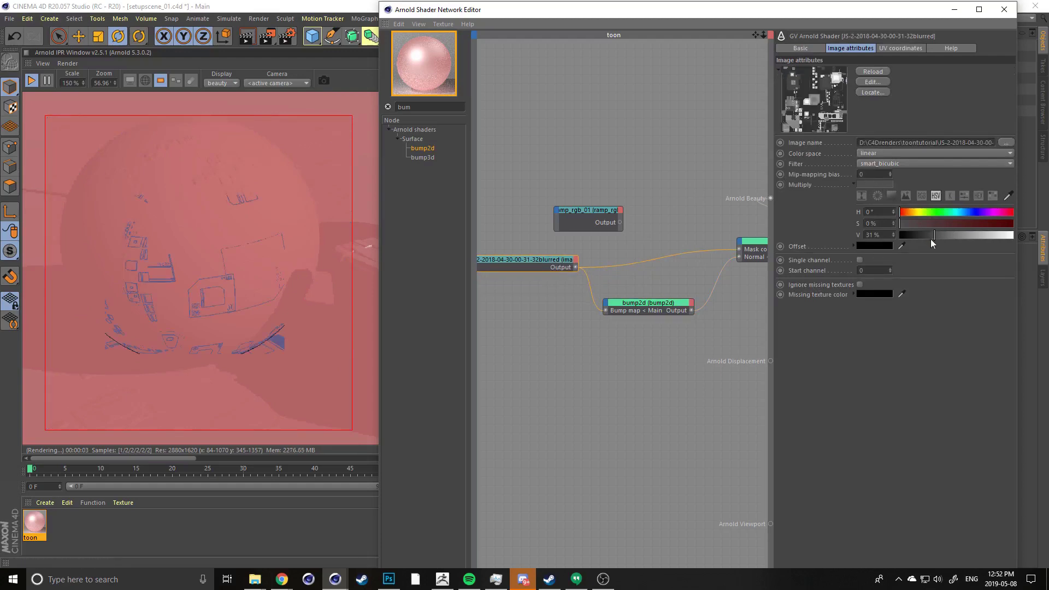
pyautogui.click(512, 218)
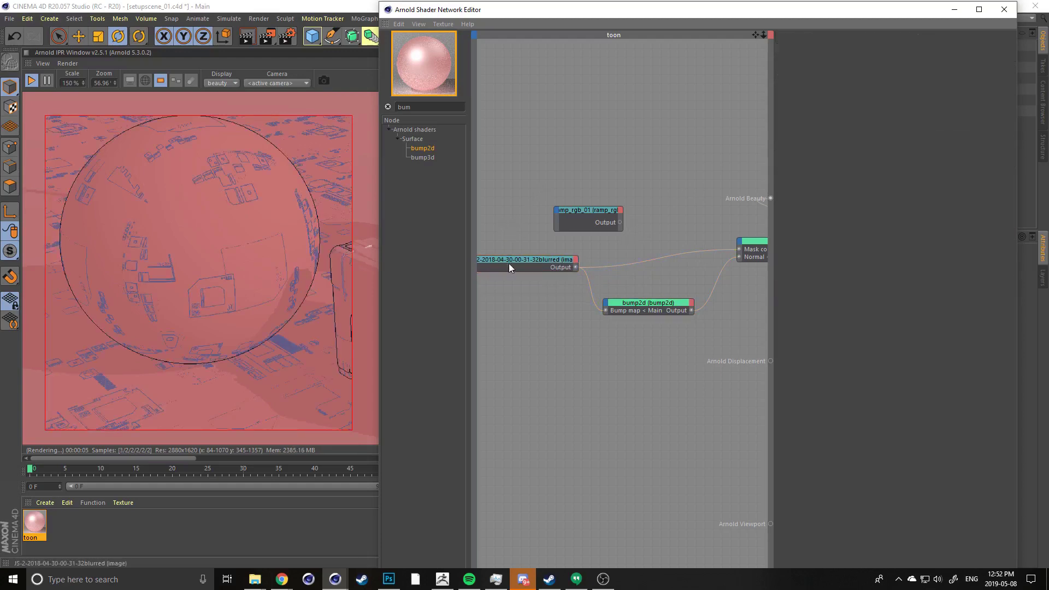
pyautogui.moveTo(510, 264); pyautogui.dragTo(512, 252, button='middle')
pyautogui.click(557, 232)
pyautogui.hotkey('ctrl', 'c')
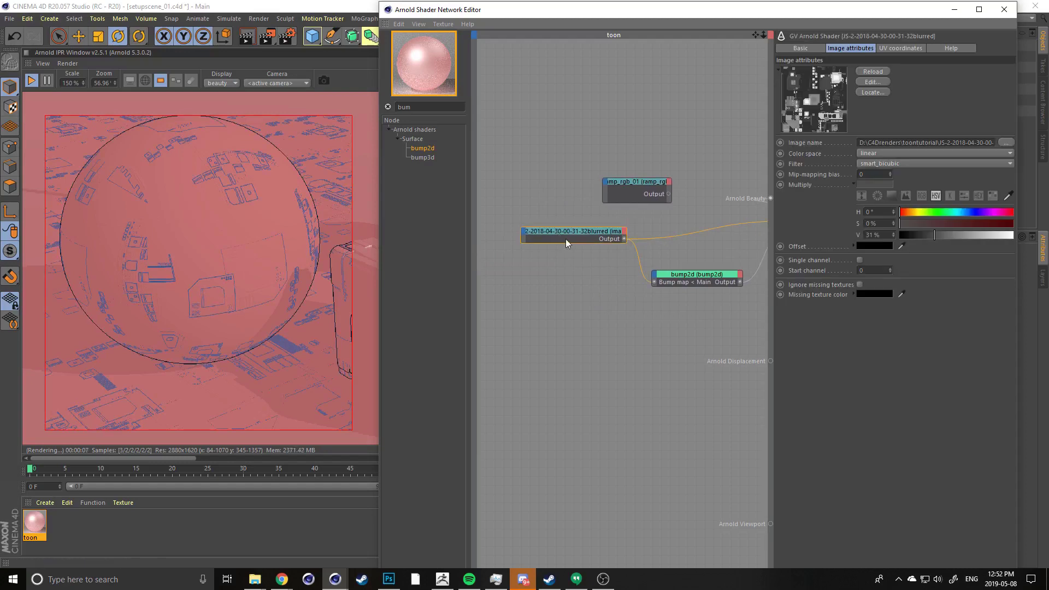
pyautogui.hotkey('ctrl', 'v')
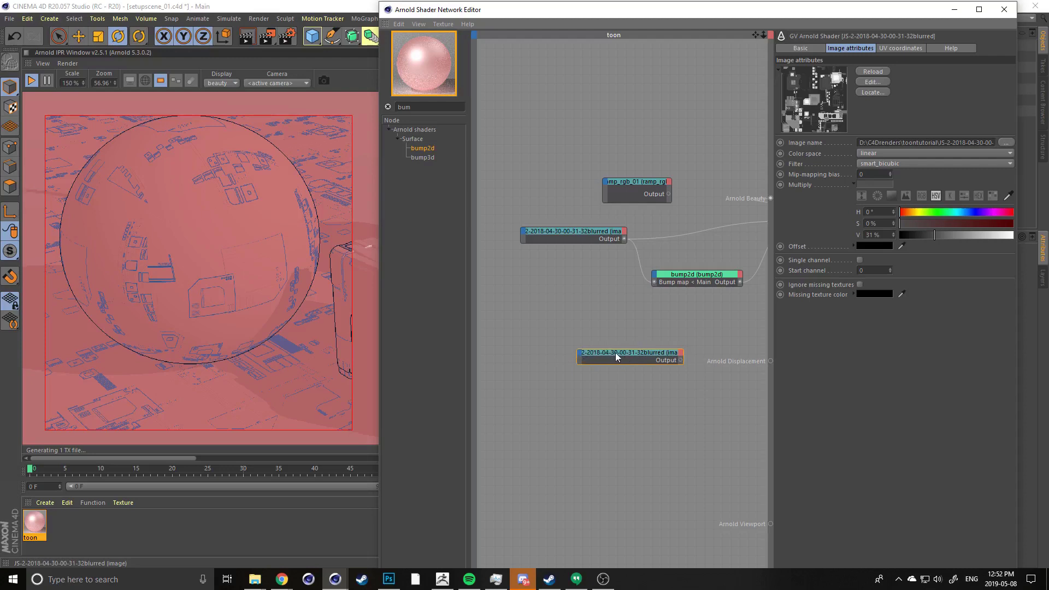
pyautogui.moveTo(615, 353); pyautogui.dragTo(655, 283)
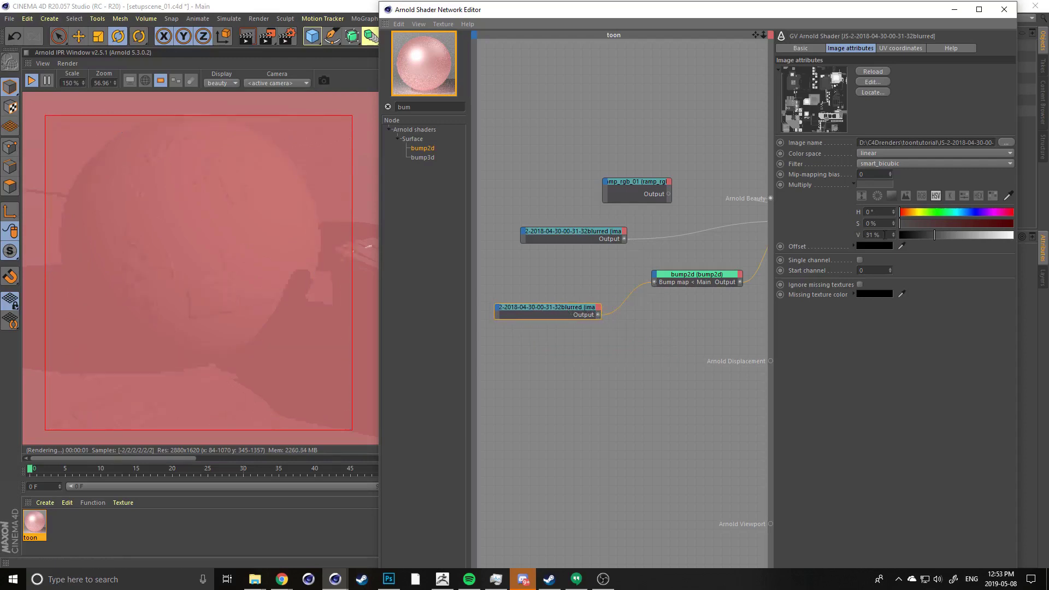
# Set the copied texture's Multiply color value to 100% and inspect the bump detail on the rendered sphere up close
pyautogui.click(1011, 235)
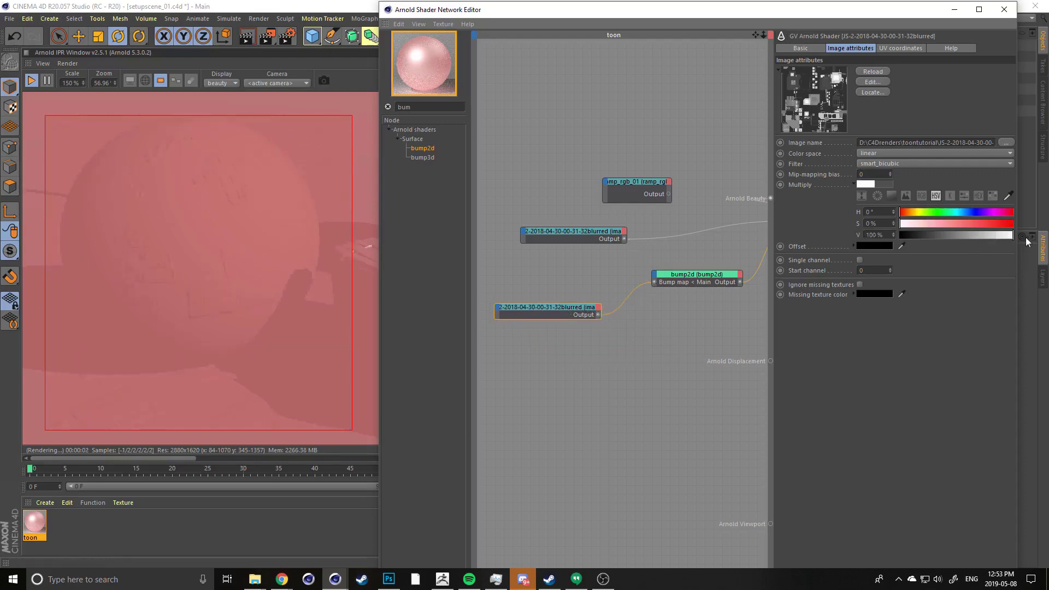
pyautogui.click(854, 184)
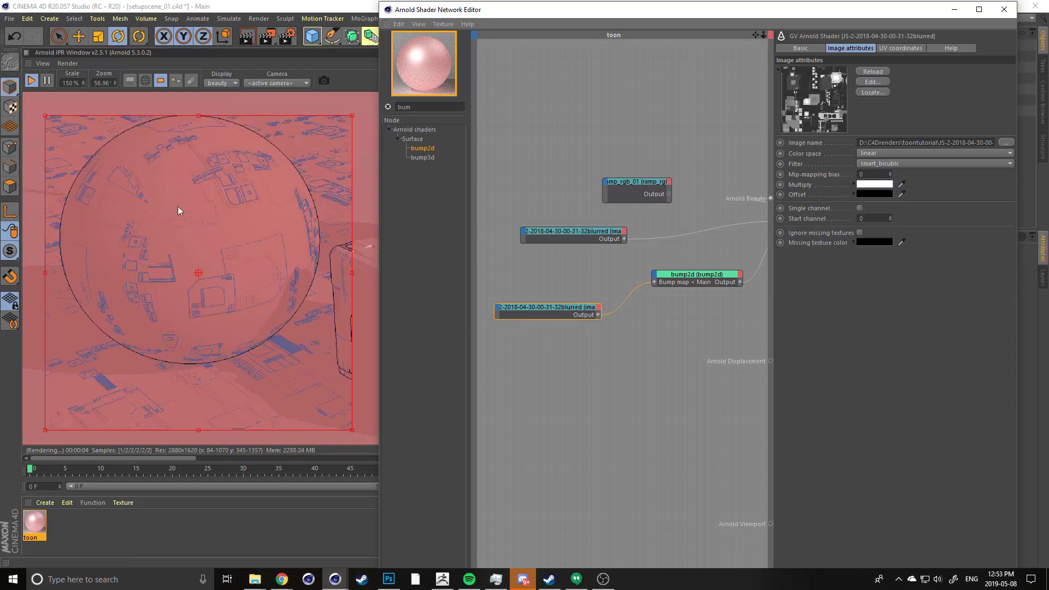
pyautogui.scroll(-2, 188, 234)
pyautogui.scroll(6, 183, 292)
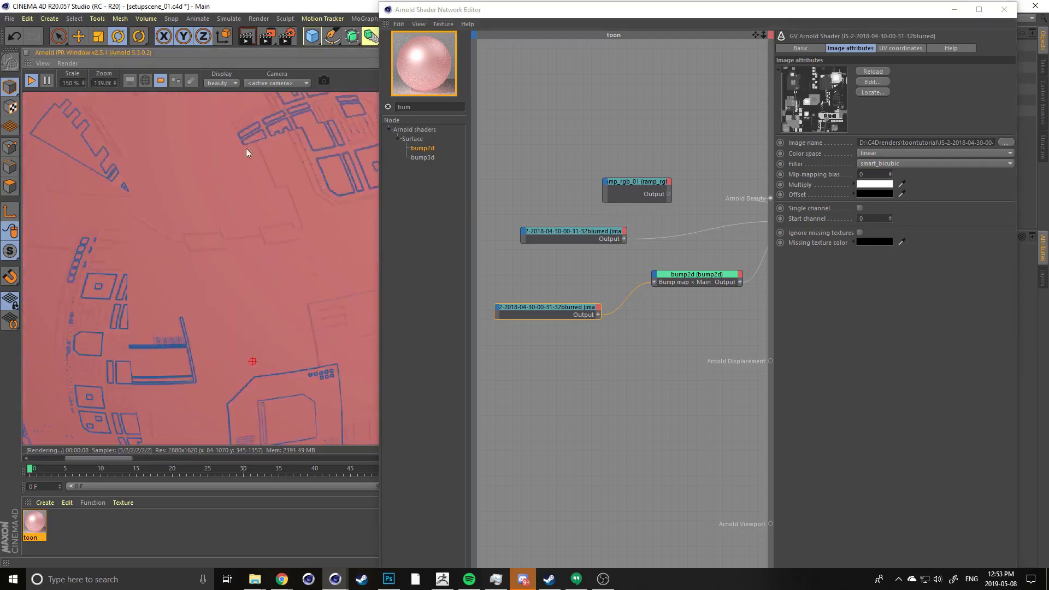
pyautogui.moveTo(217, 221); pyautogui.dragTo(272, 227, button='middle')
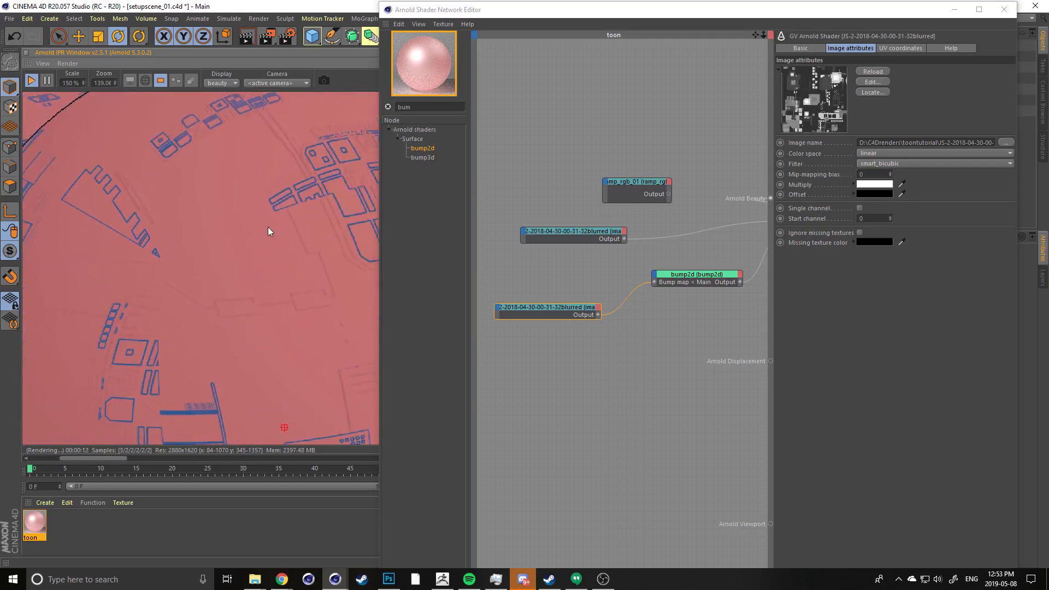
pyautogui.scroll(-4, 212, 255)
pyautogui.scroll(1, 159, 272)
pyautogui.moveTo(159, 271); pyautogui.dragTo(177, 250, button='middle')
pyautogui.scroll(1, 208, 260)
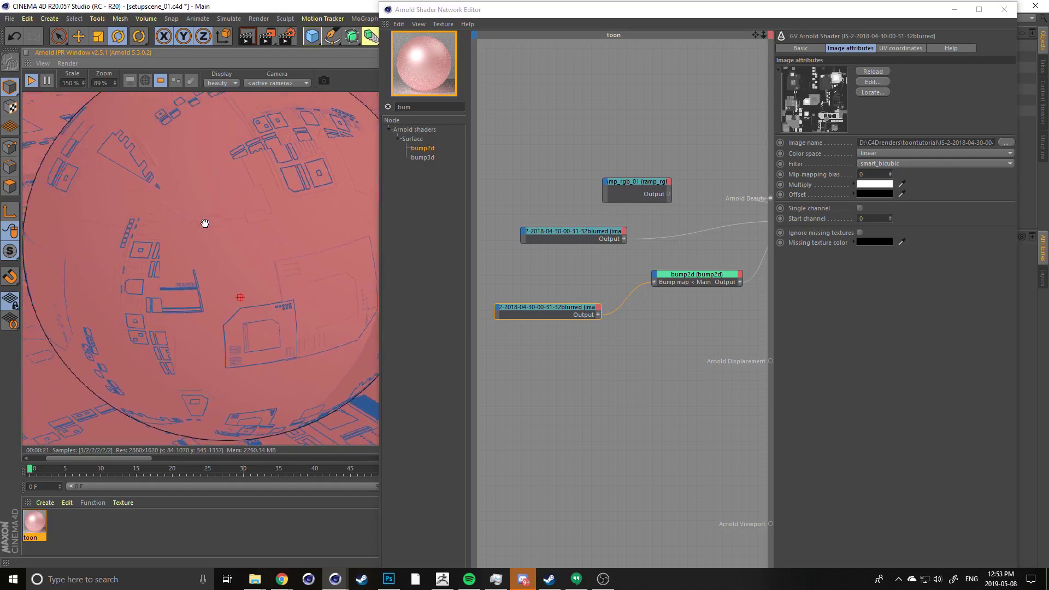
# Remove the original image texture's connection to the toon shader's Mask color input and view the whole sphere in the render
pyautogui.moveTo(618, 271); pyautogui.dragTo(490, 276, button='middle')
pyautogui.moveTo(615, 232); pyautogui.dragTo(602, 228, button='middle')
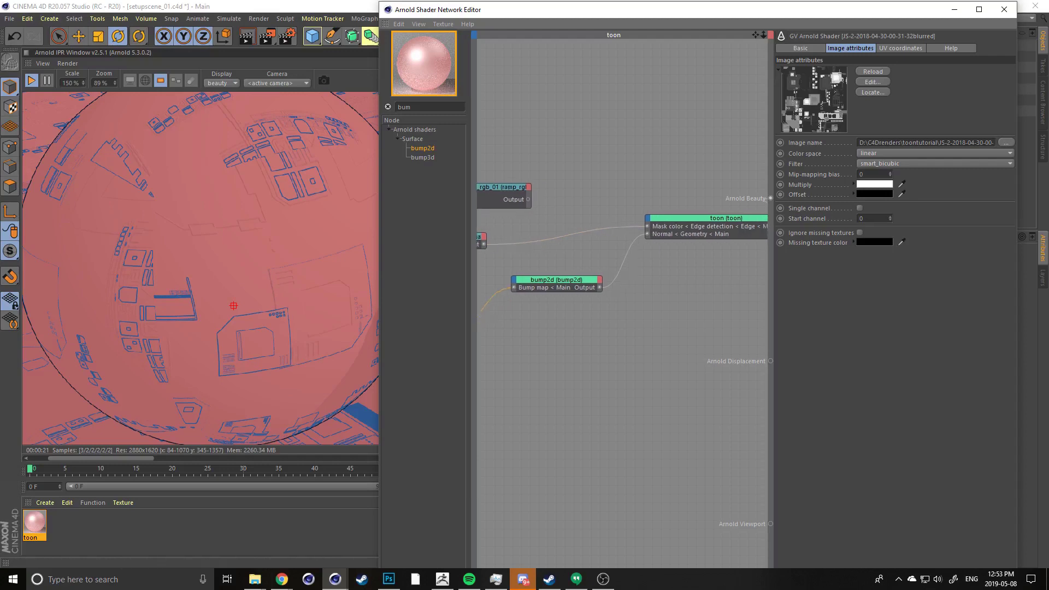
pyautogui.click(621, 230)
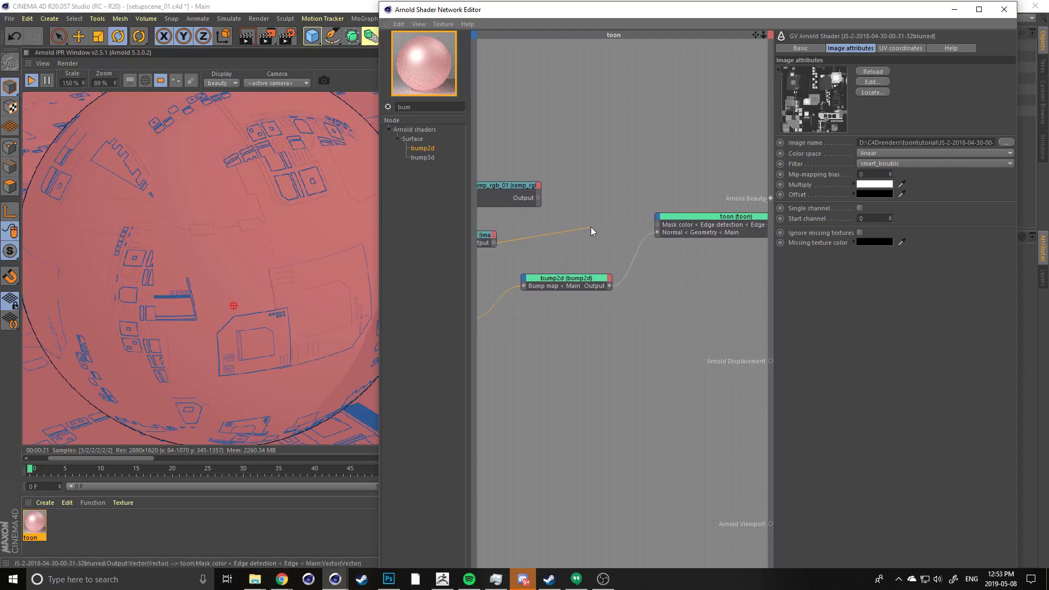
pyautogui.press('Delete')
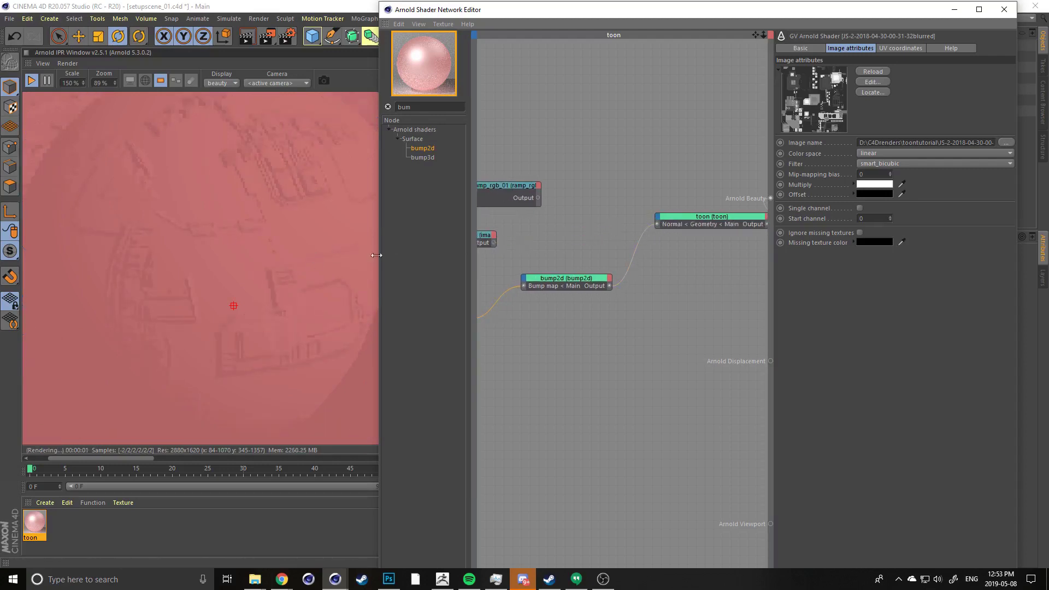
pyautogui.scroll(-3, 169, 244)
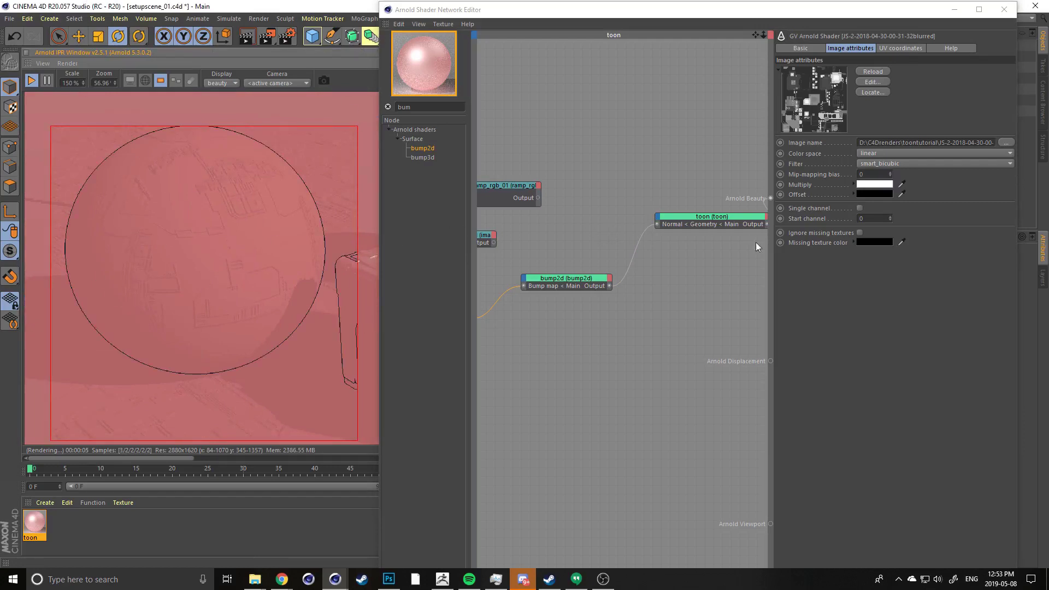
# Expand the toon shader's Edge and Edge detection settings and lower the angle threshold to 22°
pyautogui.click(660, 219)
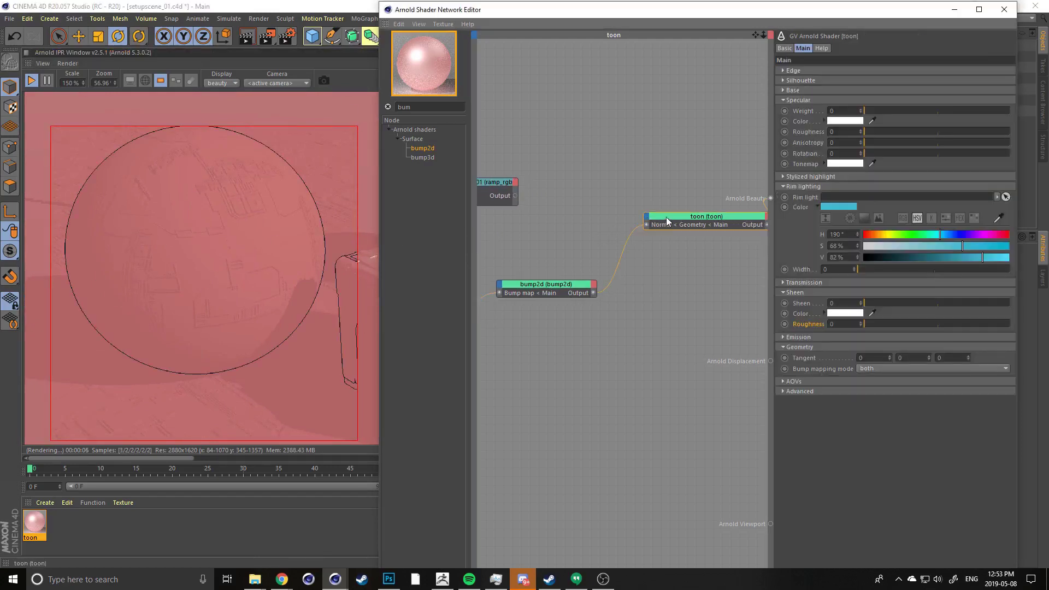
pyautogui.click(783, 71)
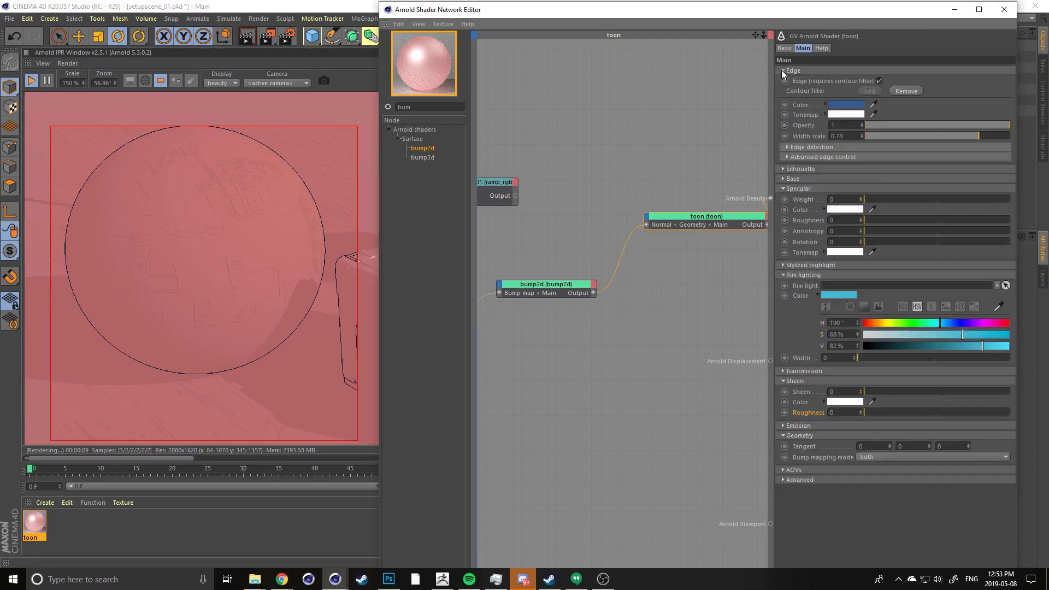
pyautogui.click(786, 147)
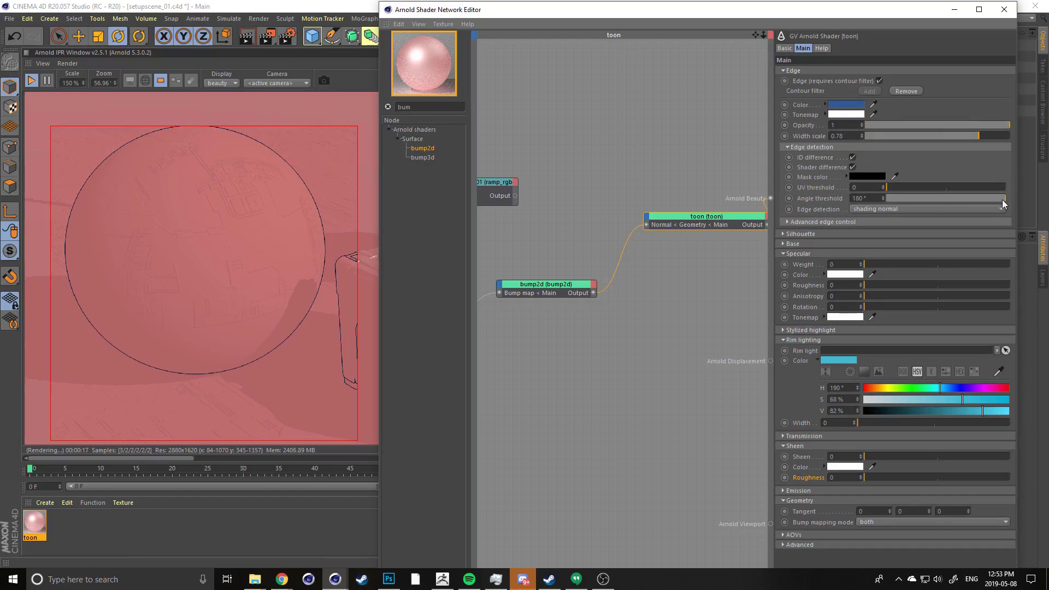
pyautogui.moveTo(999, 199); pyautogui.dragTo(989, 199)
pyautogui.moveTo(984, 199); pyautogui.dragTo(934, 200)
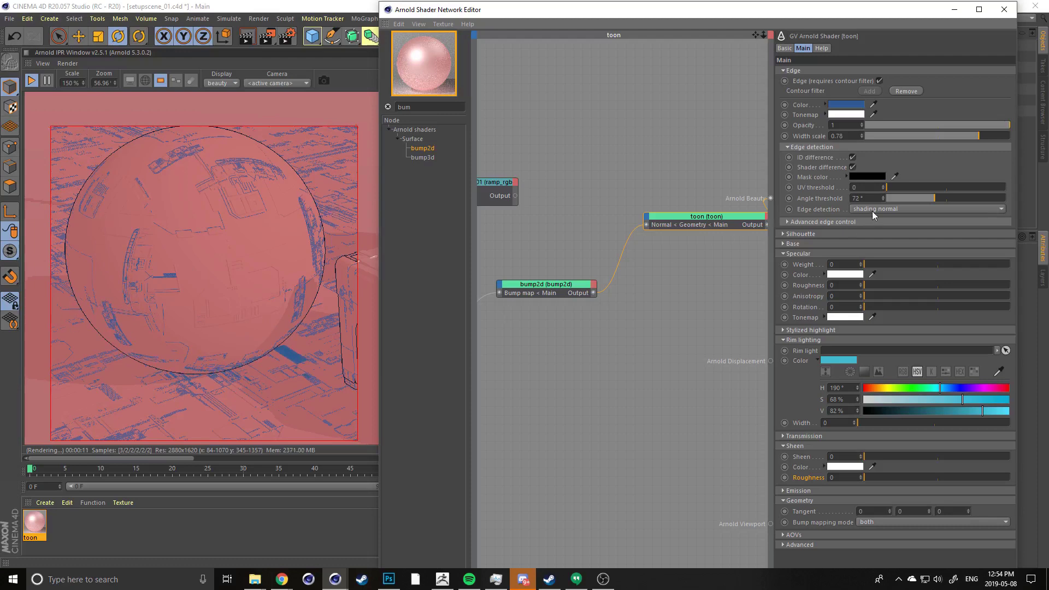
pyautogui.moveTo(919, 193); pyautogui.dragTo(901, 196)
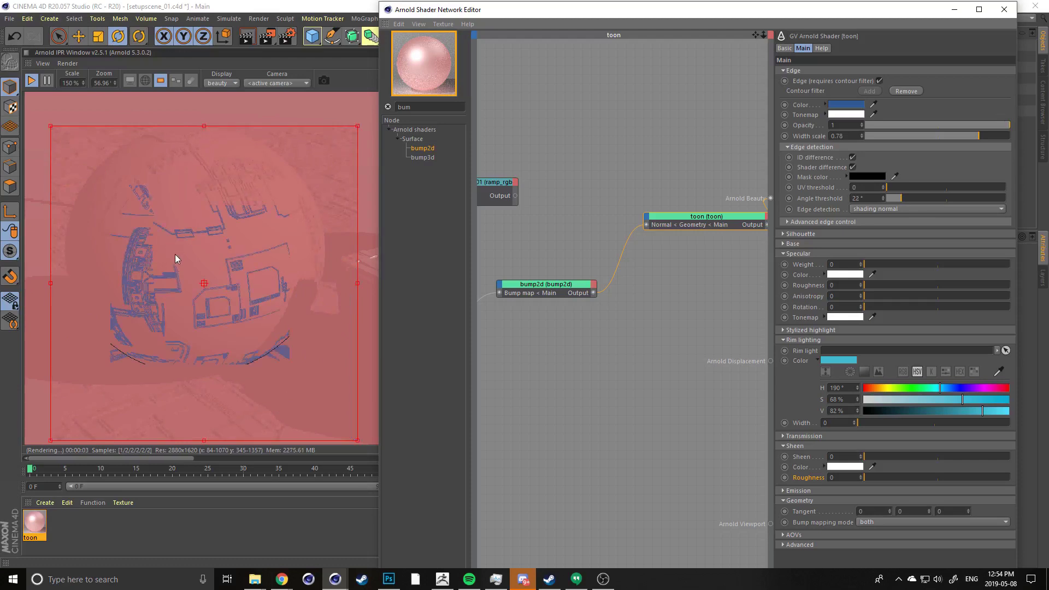
# Examine the contour lines on the sphere, and move the render region onto the crate to examine its lines and the floor's
pyautogui.scroll(3, 183, 246)
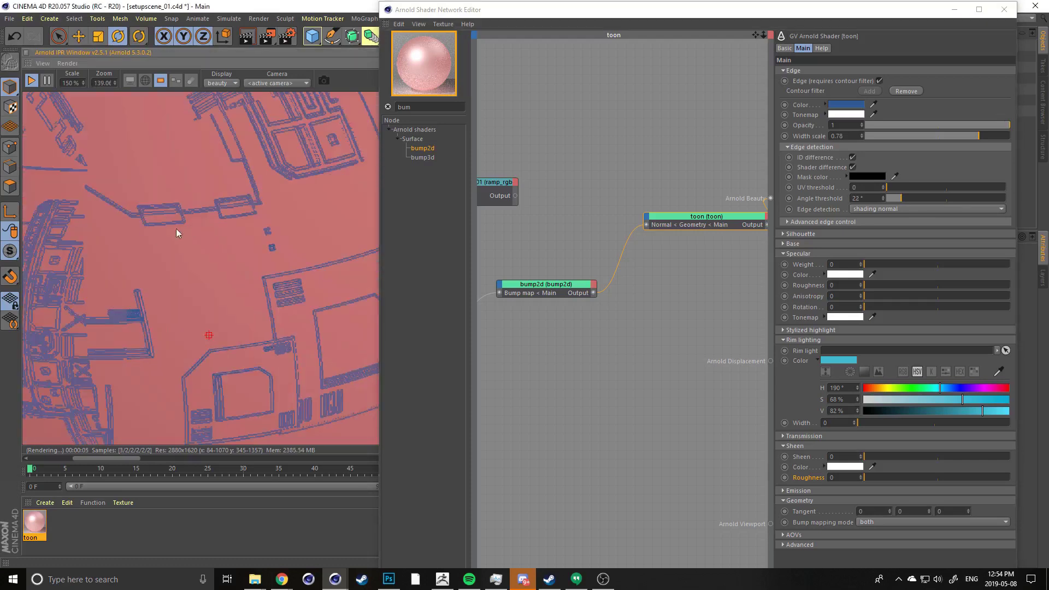
pyautogui.scroll(-4, 177, 208)
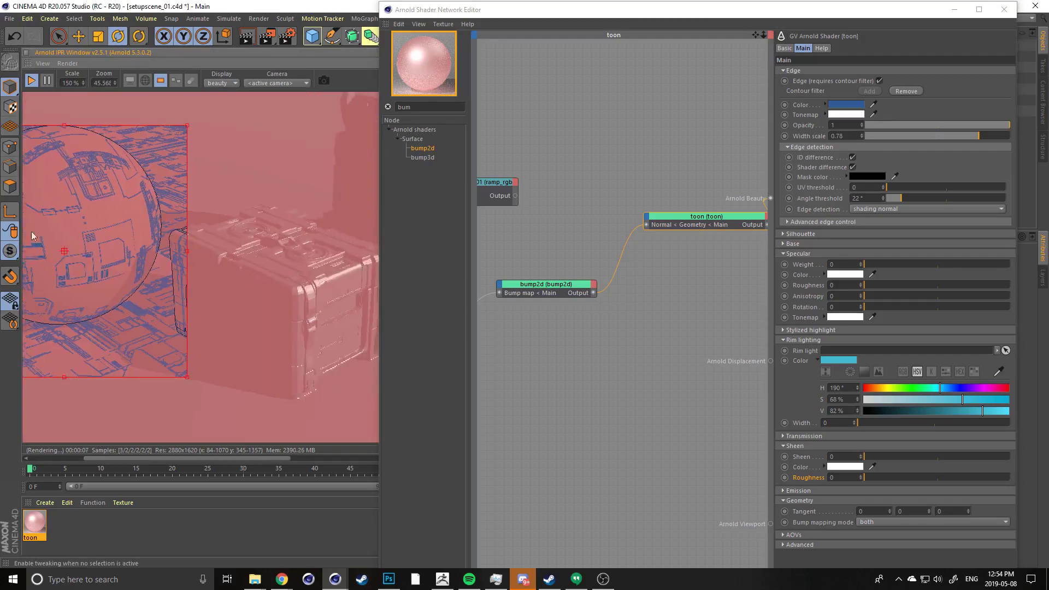
pyautogui.moveTo(63, 253); pyautogui.dragTo(270, 298)
pyautogui.scroll(1, 131, 236)
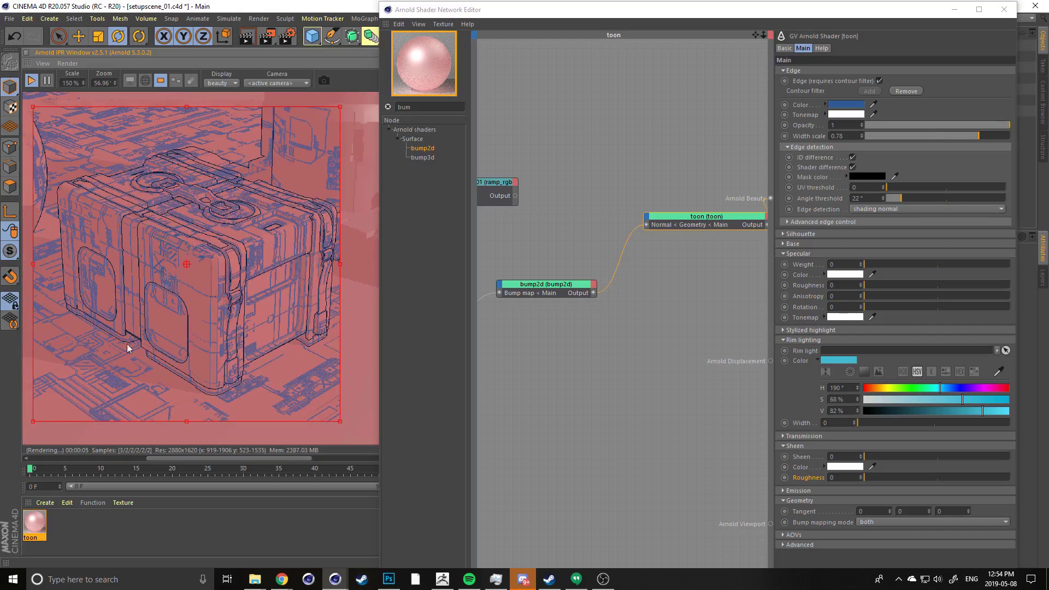
pyautogui.scroll(2, 129, 347)
pyautogui.scroll(4, 152, 310)
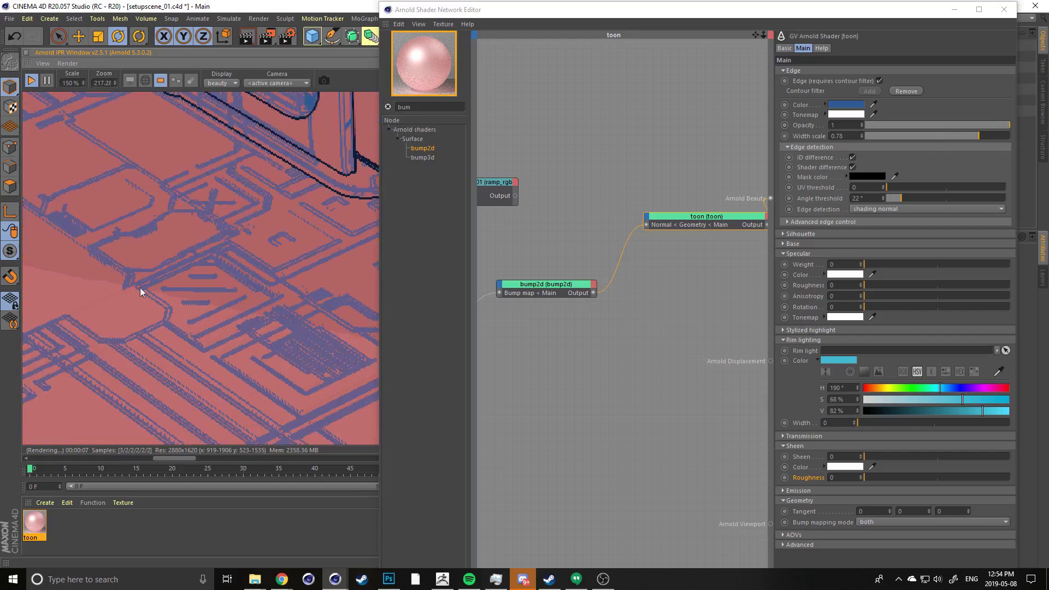
pyautogui.scroll(-8, 269, 288)
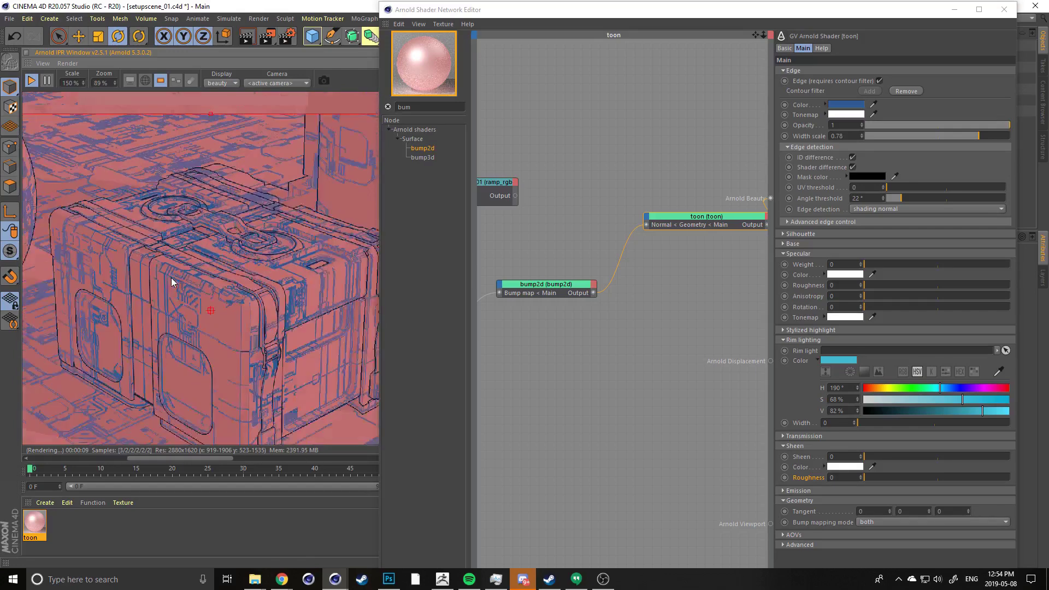
# Move the render region back over the sphere and set the bump2d node's bump height to 3.08 cm
pyautogui.moveTo(117, 255); pyautogui.dragTo(295, 319, button='middle')
pyautogui.moveTo(295, 318); pyautogui.dragTo(70, 218)
pyautogui.scroll(2, 133, 211)
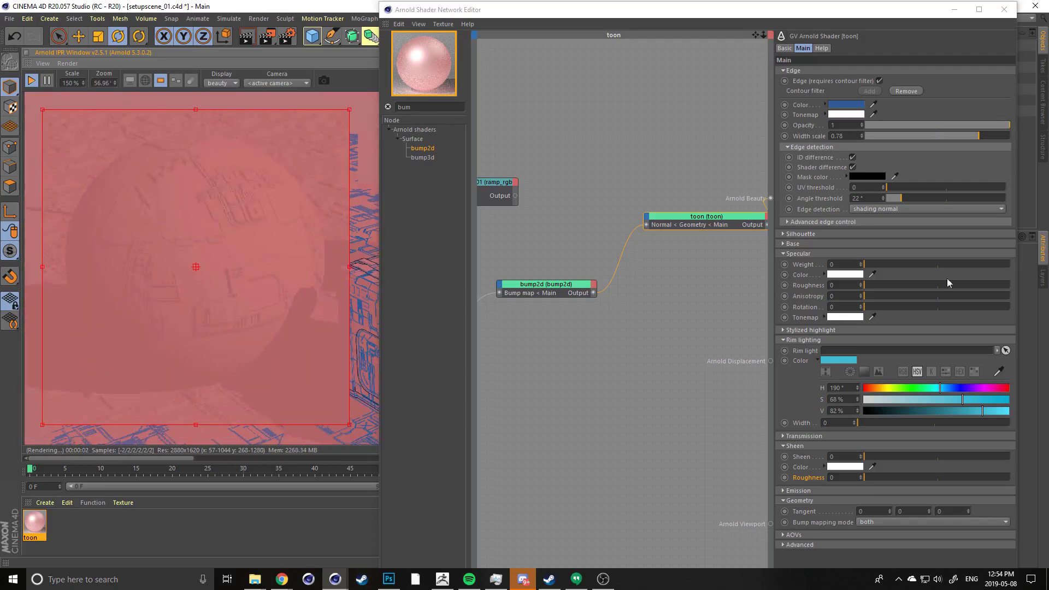
pyautogui.click(530, 285)
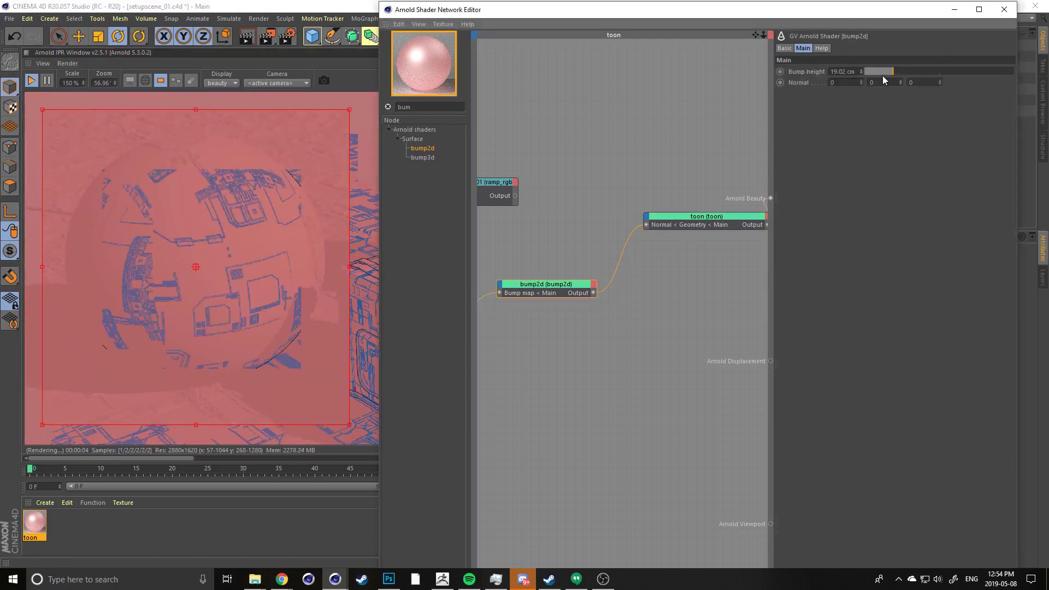
pyautogui.moveTo(873, 75); pyautogui.dragTo(870, 74)
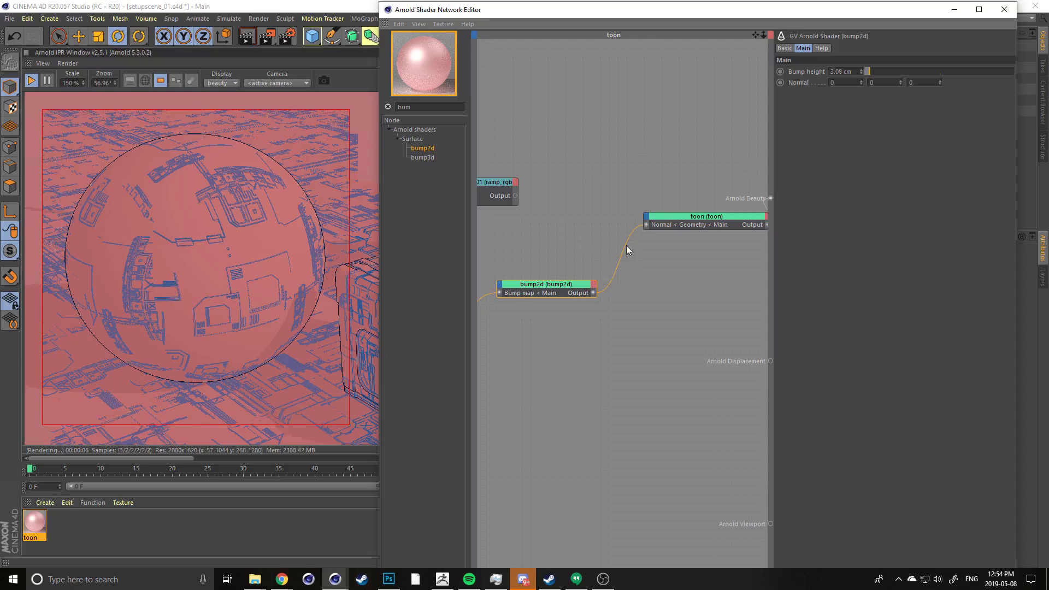
# Raise the toon shader's angle threshold to 38° and switch its edge detection to smoothed normal
pyautogui.click(677, 217)
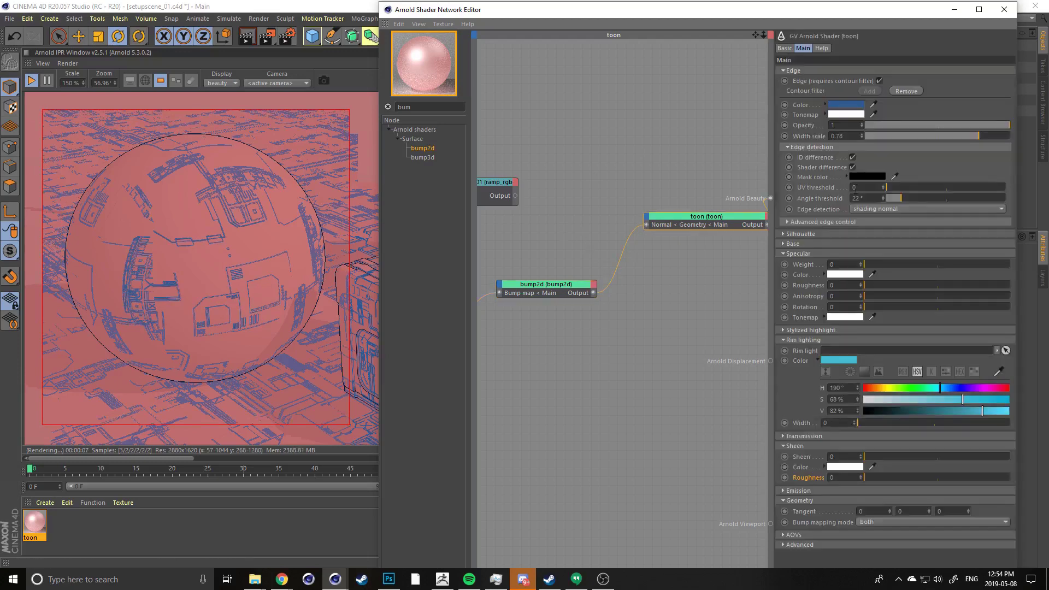
pyautogui.click(911, 198)
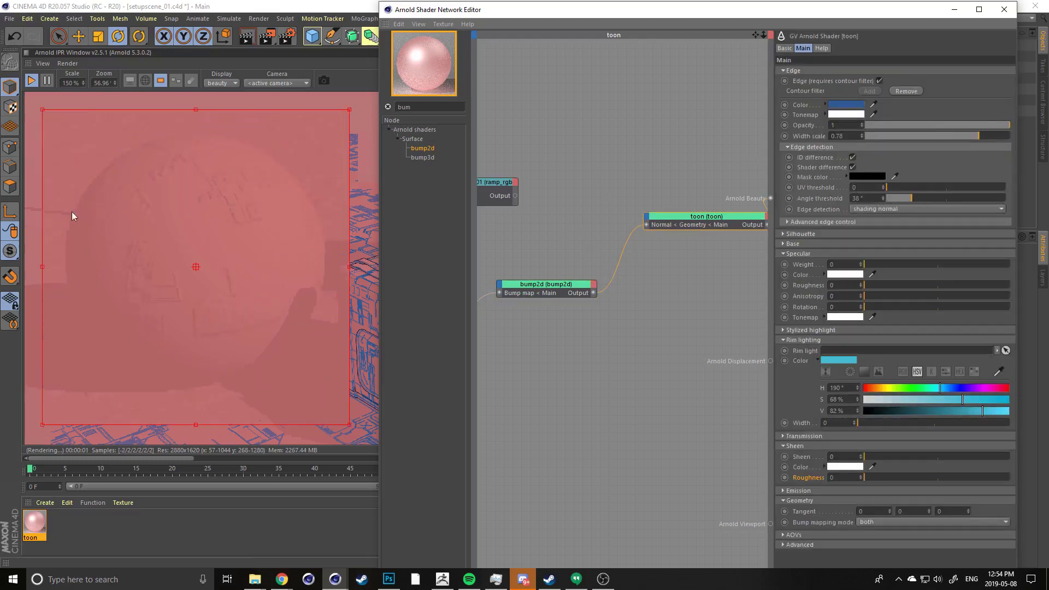
pyautogui.click(870, 210)
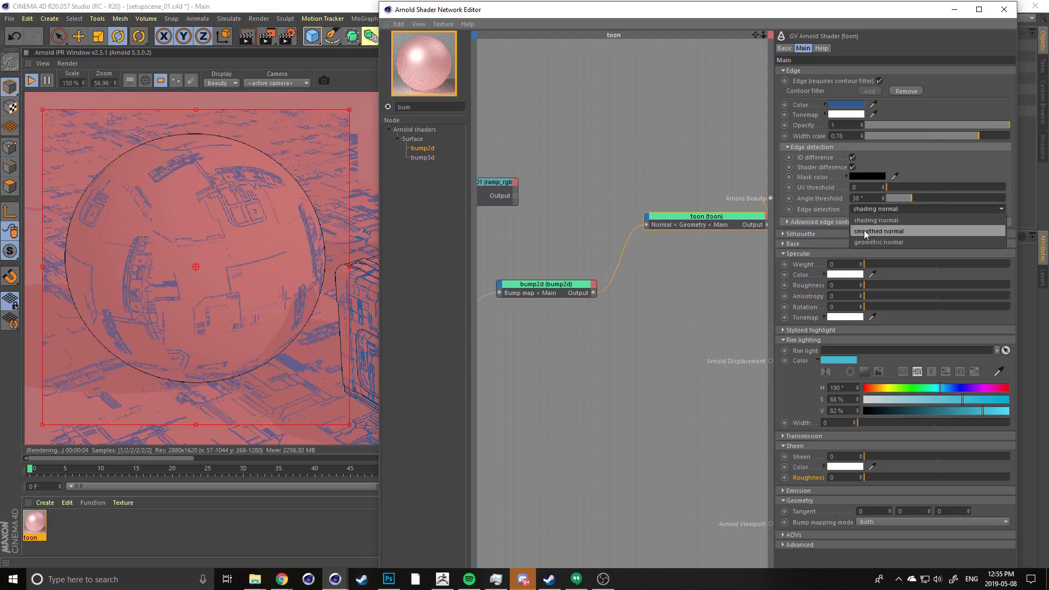
pyautogui.click(865, 231)
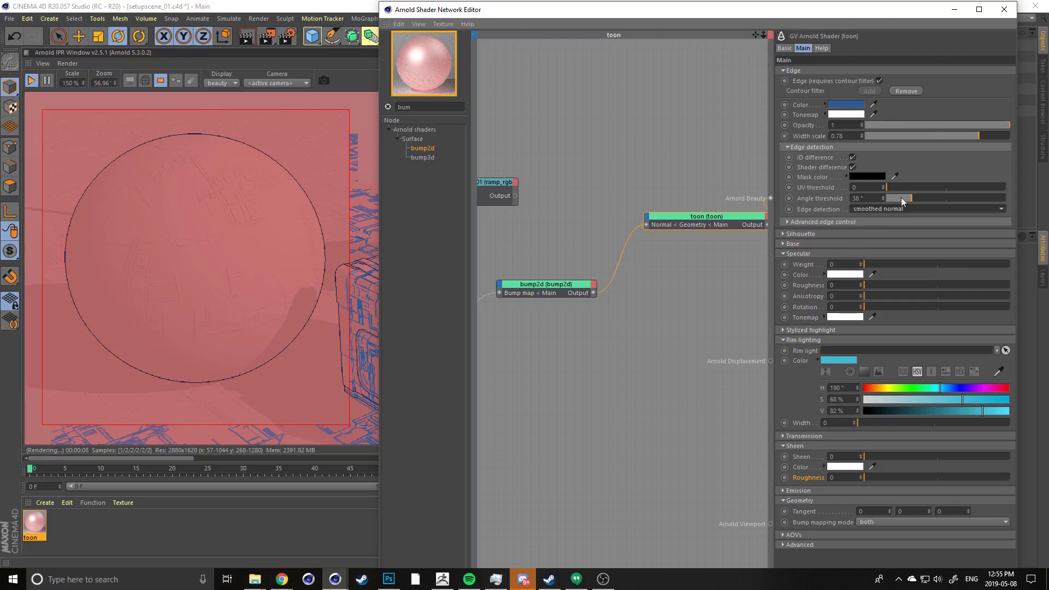
# Lower the toon shader's angle threshold to 11° and try geometric normal as the edge detection mode, checking the sphere in the render
pyautogui.moveTo(900, 202); pyautogui.dragTo(892, 200)
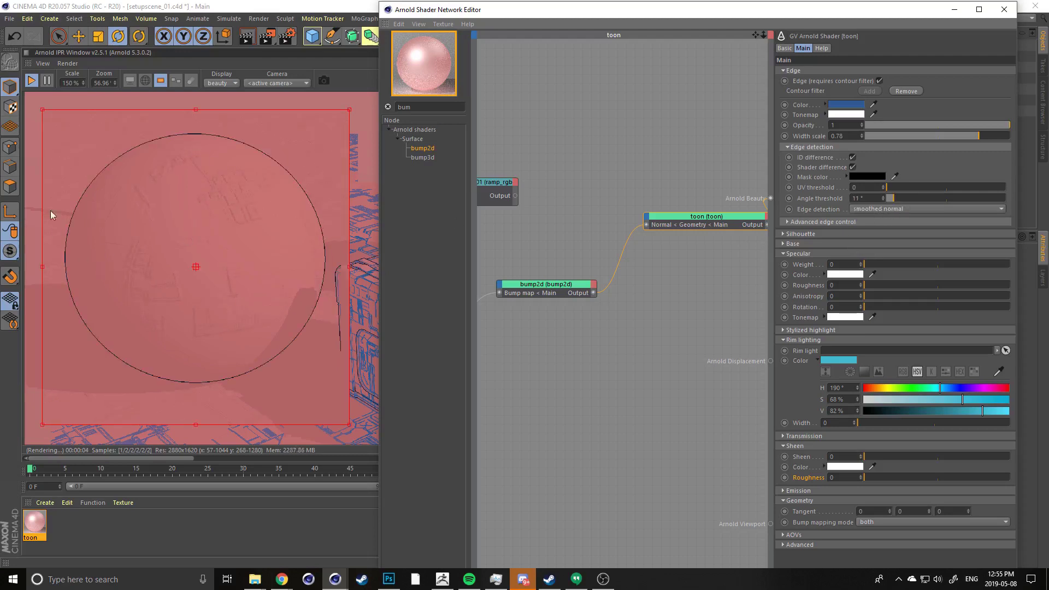
pyautogui.moveTo(50, 211); pyautogui.dragTo(246, 293)
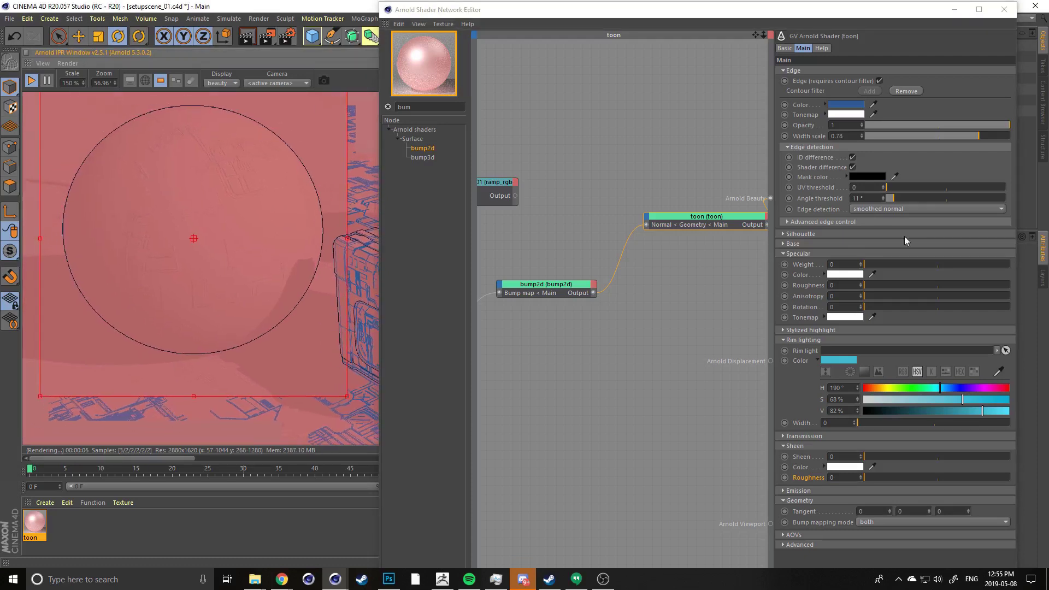
pyautogui.click(907, 209)
pyautogui.click(881, 241)
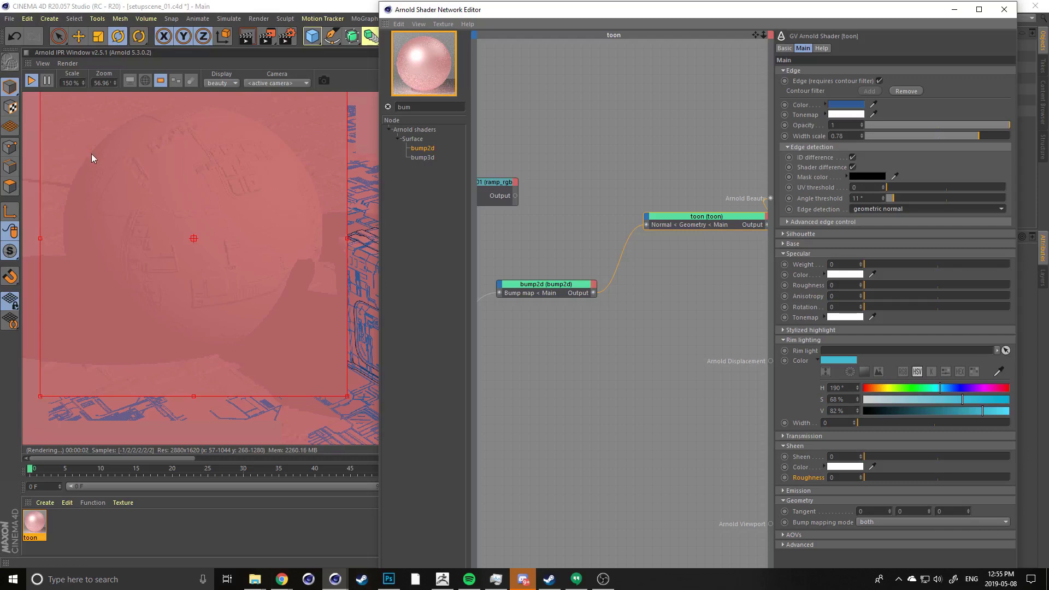
pyautogui.moveTo(115, 182); pyautogui.dragTo(171, 255)
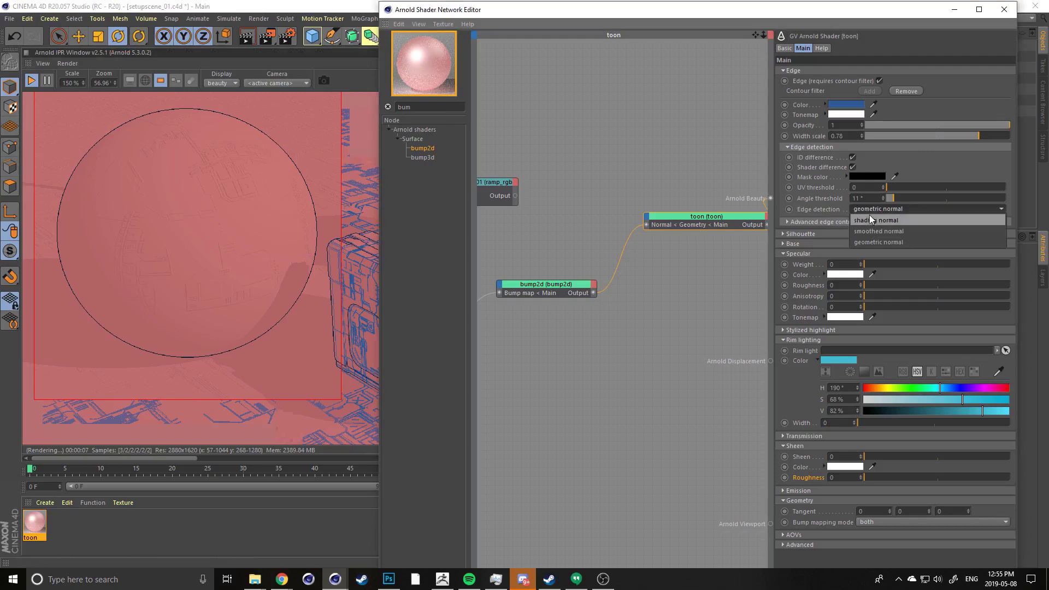
# Set the toon shader's edge detection to shading normal and bring the whole sphere into view in the render
pyautogui.click(874, 209)
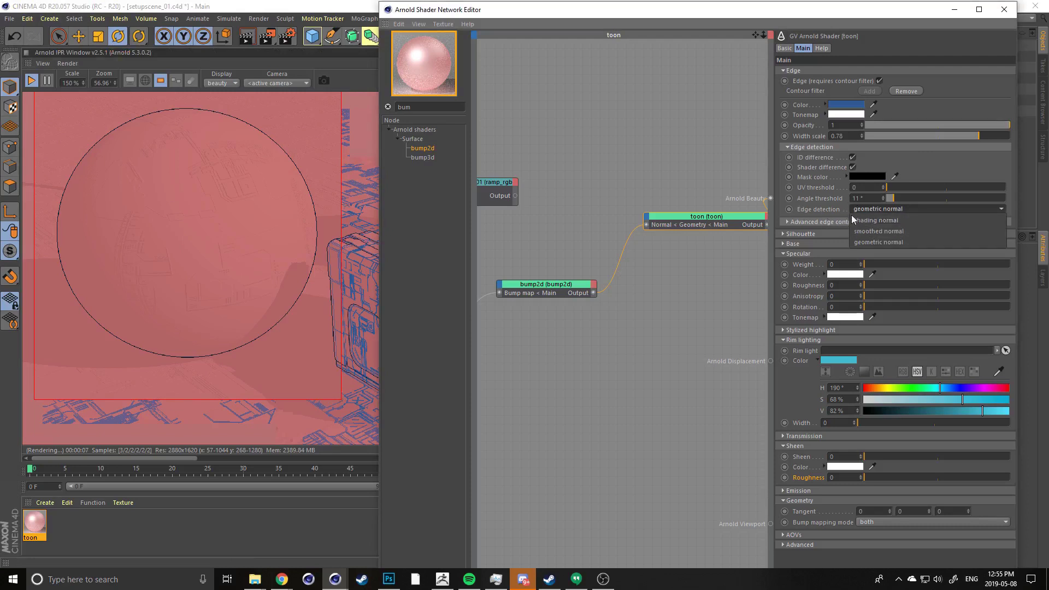
pyautogui.click(876, 221)
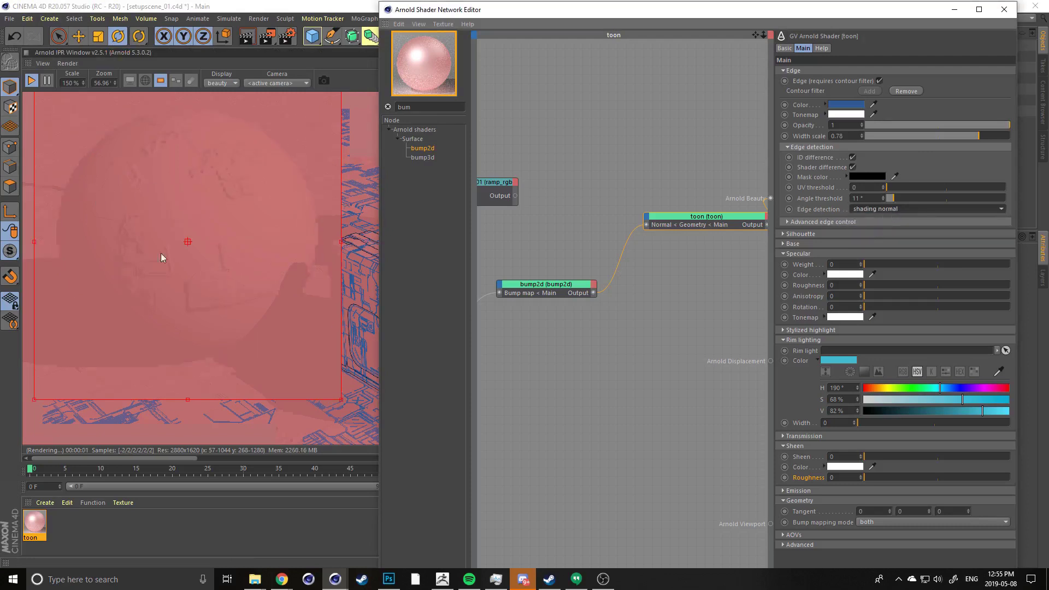
pyautogui.moveTo(186, 249); pyautogui.dragTo(188, 271)
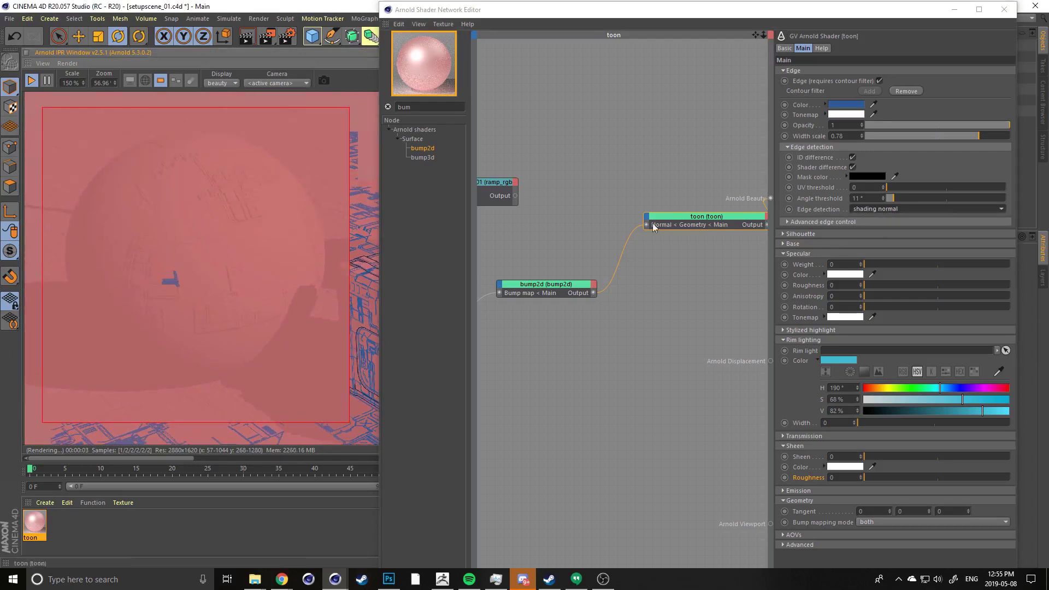